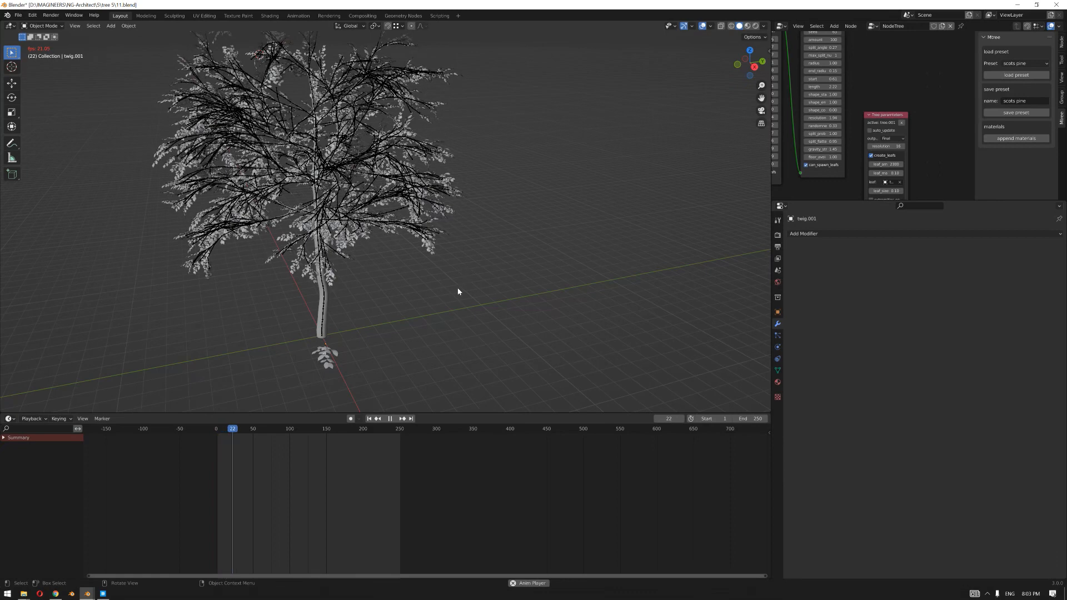
# Step: Examine the animated tree and the separate leaf twig lying on the ground beside its trunk
pyautogui.moveTo(458, 287); pyautogui.dragTo(444, 293, button='middle')
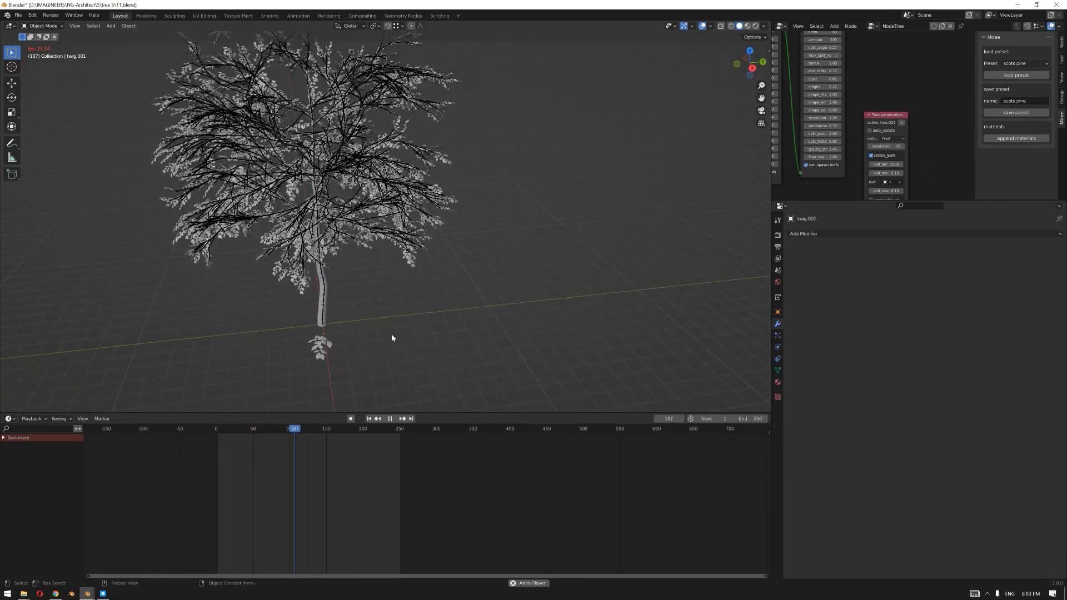
pyautogui.moveTo(417, 303)
pyautogui.mouseDown(button='middle')
pyautogui.moveTo(387, 300)
pyautogui.moveTo(448, 312)
pyautogui.moveTo(419, 317)
pyautogui.moveTo(424, 324)
pyautogui.moveTo(451, 269)
pyautogui.moveTo(432, 298)
pyautogui.moveTo(410, 298)
pyautogui.mouseUp(button='middle')
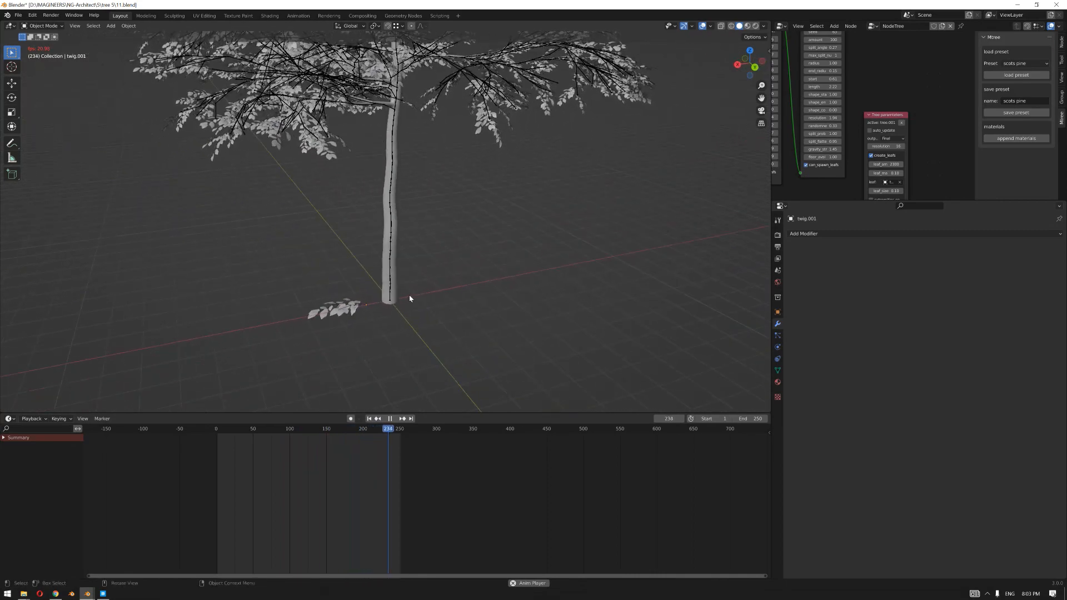
pyautogui.moveTo(410, 298); pyautogui.dragTo(414, 298, button='middle')
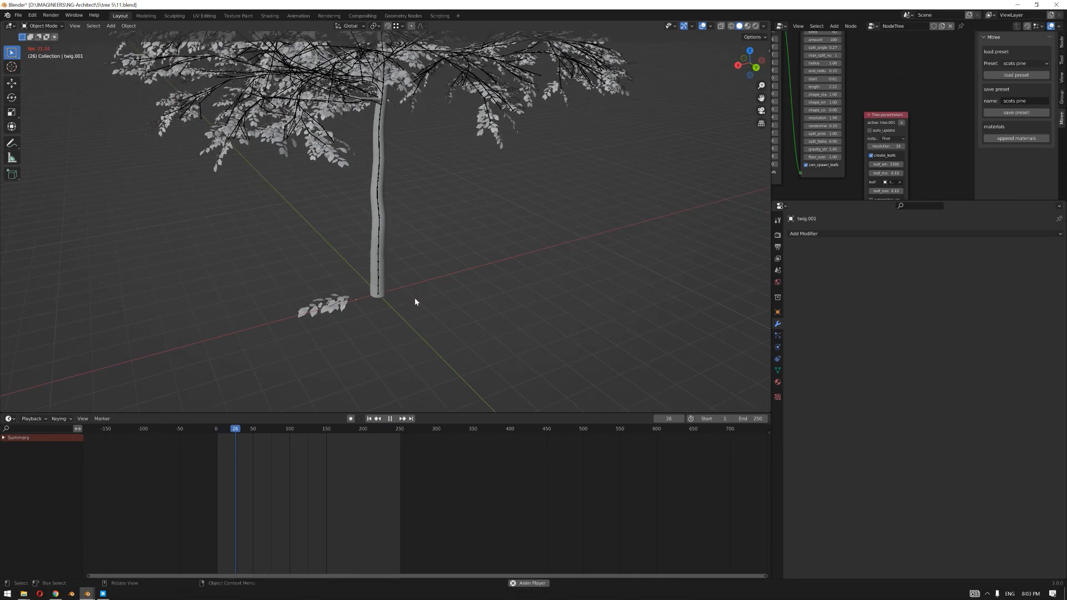
pyautogui.scroll(2, 344, 328)
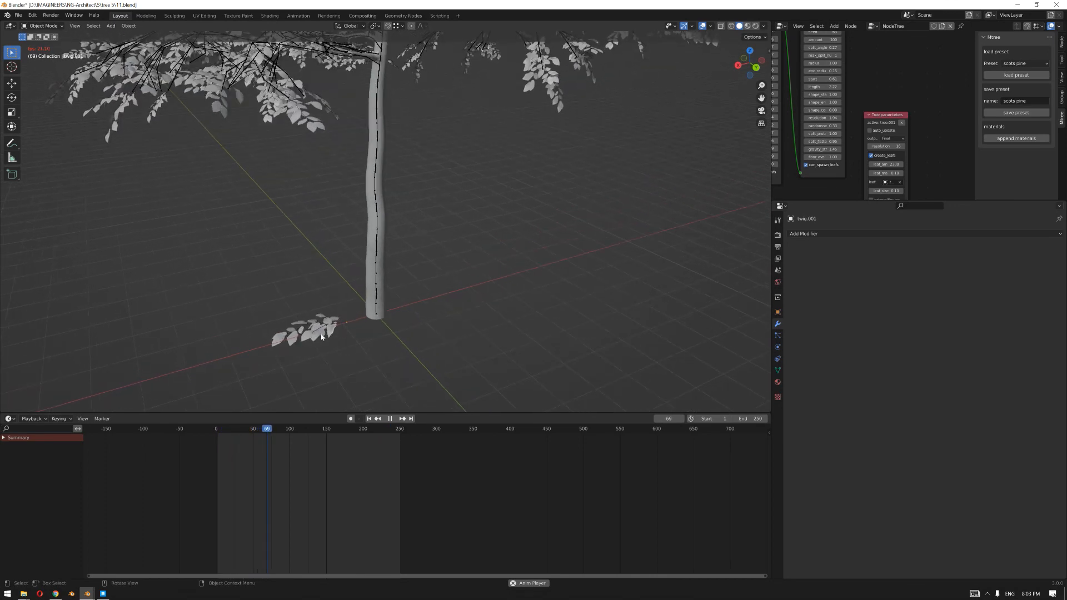
pyautogui.click(334, 336)
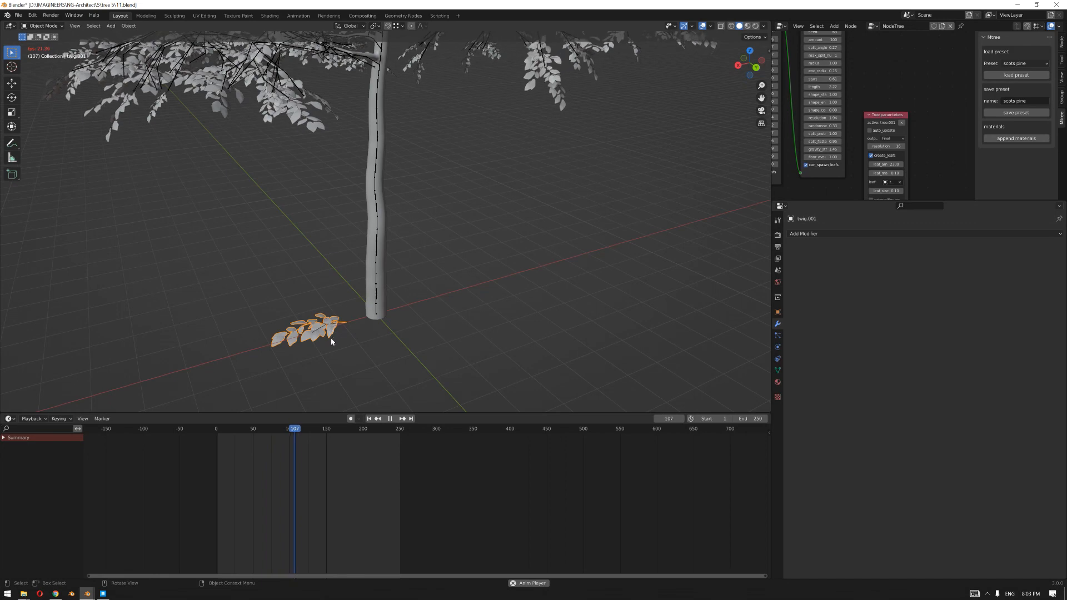
pyautogui.moveTo(343, 341); pyautogui.dragTo(349, 342, button='middle')
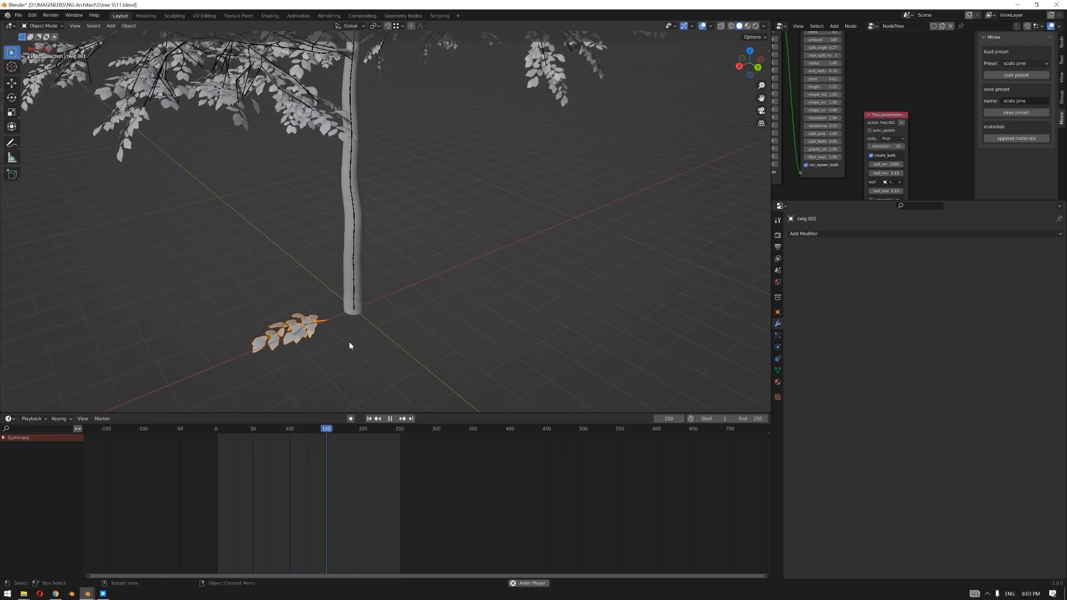
pyautogui.keyDown('shift'); pyautogui.moveTo(309, 251); pyautogui.dragTo(337, 271, button='middle'); pyautogui.keyUp('shift')
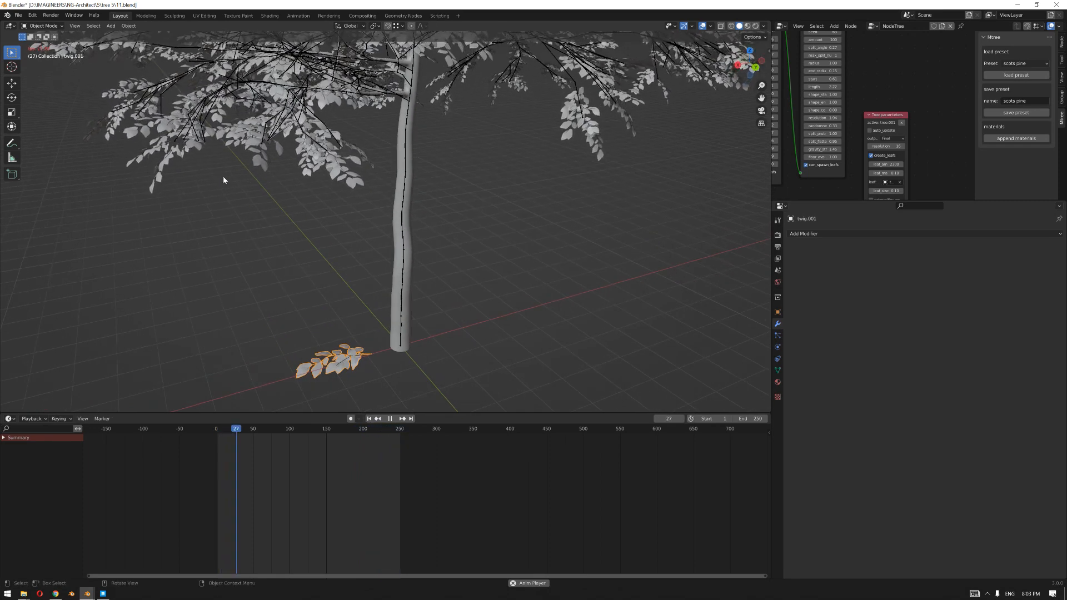
pyautogui.keyDown('shift'); pyautogui.moveTo(275, 235); pyautogui.dragTo(325, 276, button='middle'); pyautogui.keyUp('shift')
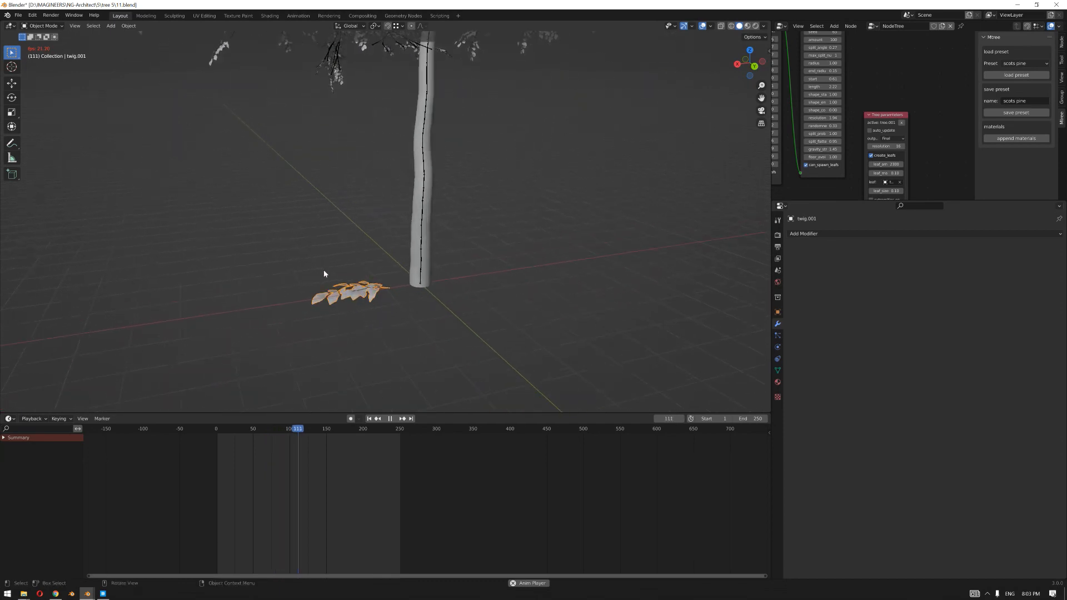
pyautogui.moveTo(331, 272); pyautogui.dragTo(360, 278, button='middle')
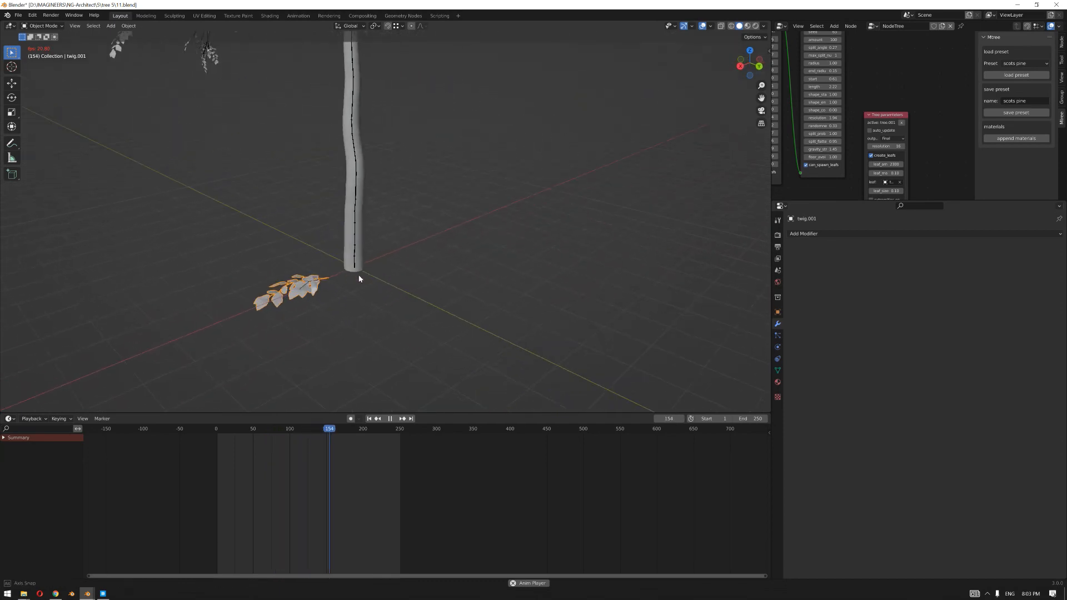
pyautogui.moveTo(303, 324); pyautogui.dragTo(393, 200, button='middle')
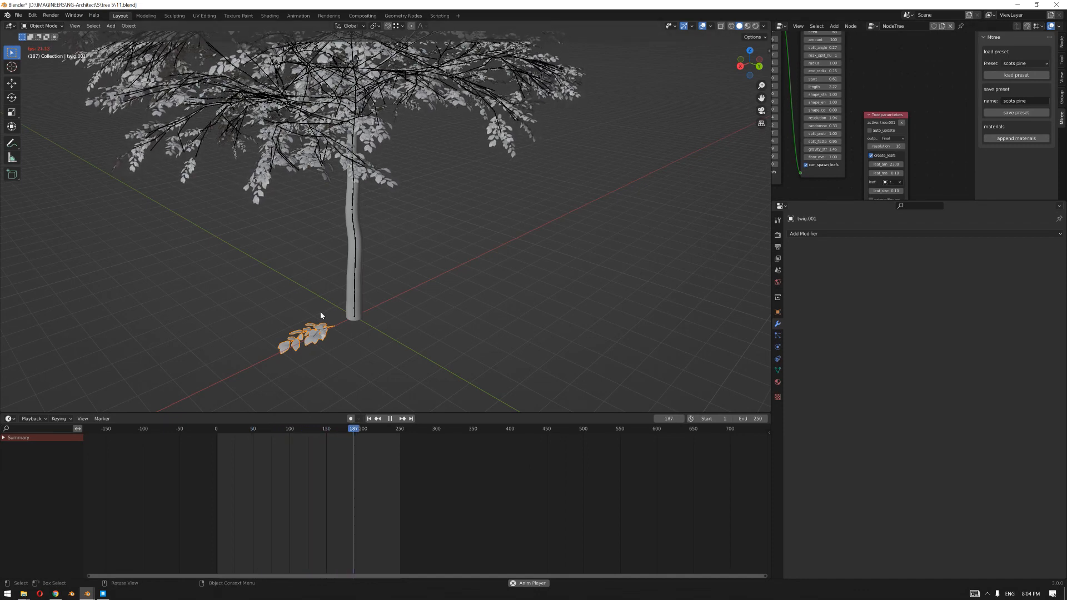
# Step: Delete the tree's trunk and branch geometry, keeping the leaf twigs
pyautogui.scroll(1, 322, 263)
pyautogui.keyDown('shift'); pyautogui.moveTo(322, 265); pyautogui.dragTo(365, 191, button='middle'); pyautogui.keyUp('shift')
pyautogui.scroll(1, 335, 244)
pyautogui.keyDown('shift'); pyautogui.moveTo(358, 253); pyautogui.dragTo(387, 263, button='middle'); pyautogui.keyUp('shift')
pyautogui.scroll(-2, 355, 229)
pyautogui.keyDown('shift'); pyautogui.moveTo(374, 201); pyautogui.dragTo(376, 234, button='middle'); pyautogui.keyUp('shift')
pyautogui.moveTo(452, 188); pyautogui.dragTo(334, 249)
pyautogui.press('Delete')
# Step: Select the separate leaf twig on the ground and switch it to Vertex Paint mode
pyautogui.moveTo(334, 249); pyautogui.dragTo(418, 142, button='middle')
pyautogui.scroll(2, 372, 214)
pyautogui.moveTo(372, 214); pyautogui.dragTo(371, 231, button='middle')
pyautogui.scroll(-2, 393, 172)
pyautogui.keyDown('shift'); pyautogui.moveTo(392, 173); pyautogui.dragTo(355, 263, button='middle'); pyautogui.keyUp('shift')
pyautogui.scroll(2, 355, 262)
pyautogui.scroll(-2, 406, 151)
pyautogui.scroll(-1, 373, 265)
pyautogui.moveTo(406, 151)
pyautogui.keyDown('shift'); pyautogui.mouseDown(button='middle')
pyautogui.moveTo(373, 264)
pyautogui.moveTo(384, 157)
pyautogui.moveTo(405, 138)
pyautogui.mouseUp(button='middle'); pyautogui.keyUp('shift')
pyautogui.scroll(-1, 373, 264)
pyautogui.scroll(1, 373, 264)
pyautogui.scroll(2, 380, 217)
pyautogui.click(389, 160)
pyautogui.scroll(2, 395, 165)
pyautogui.click(44, 26)
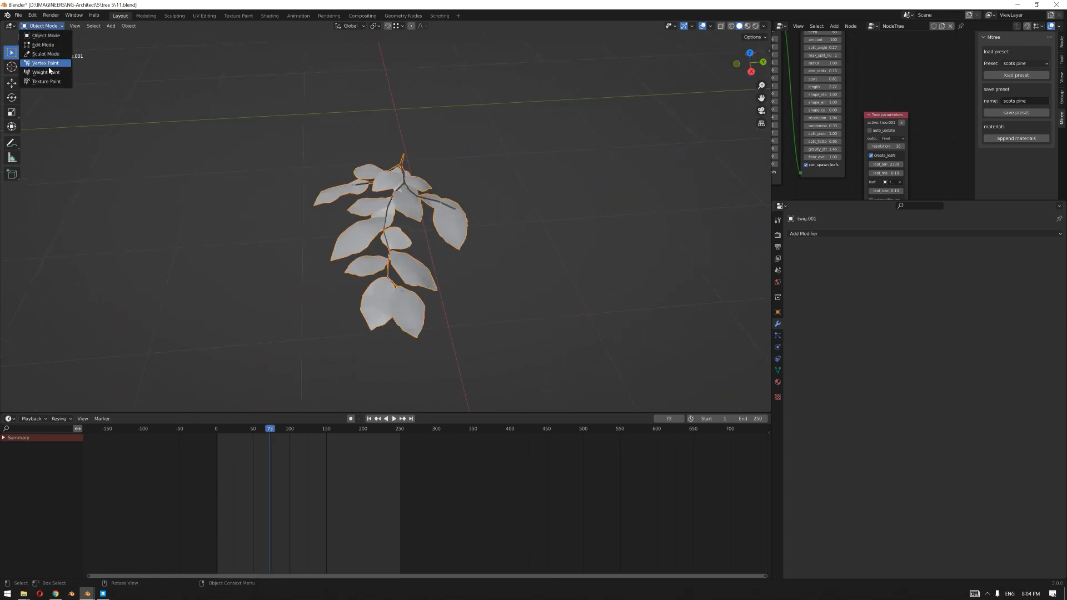
pyautogui.click(46, 63)
pyautogui.moveTo(356, 211); pyautogui.dragTo(377, 225, button='middle')
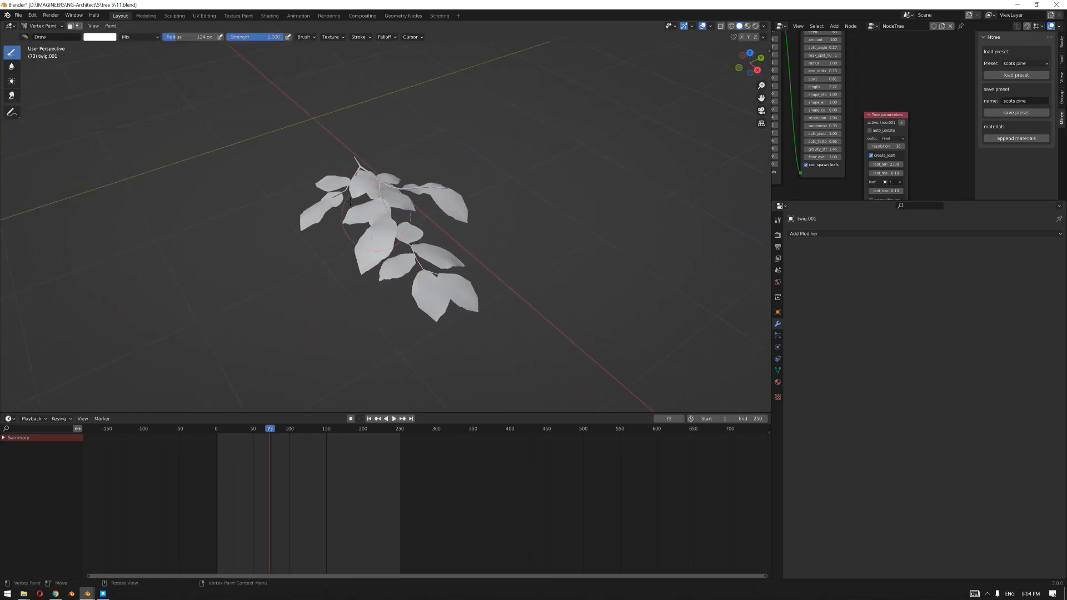
pyautogui.scroll(2, 382, 212)
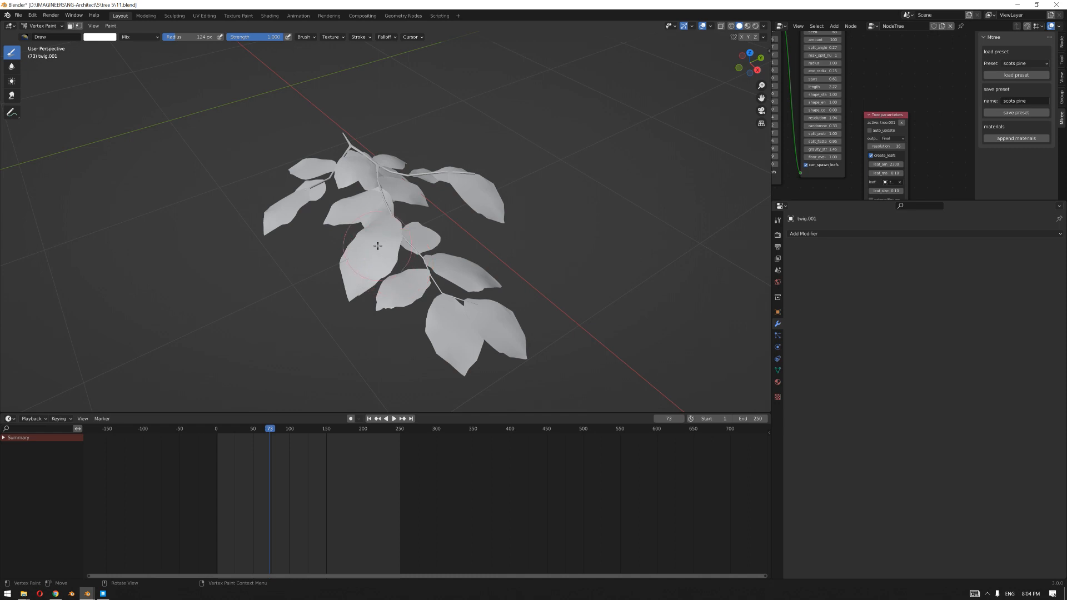
# Step: Set the brush colour to black and fill the whole twig's vertex colours with it
pyautogui.moveTo(378, 246); pyautogui.dragTo(397, 237, button='middle')
pyautogui.click(110, 40)
pyautogui.scroll(-10, 144, 91)
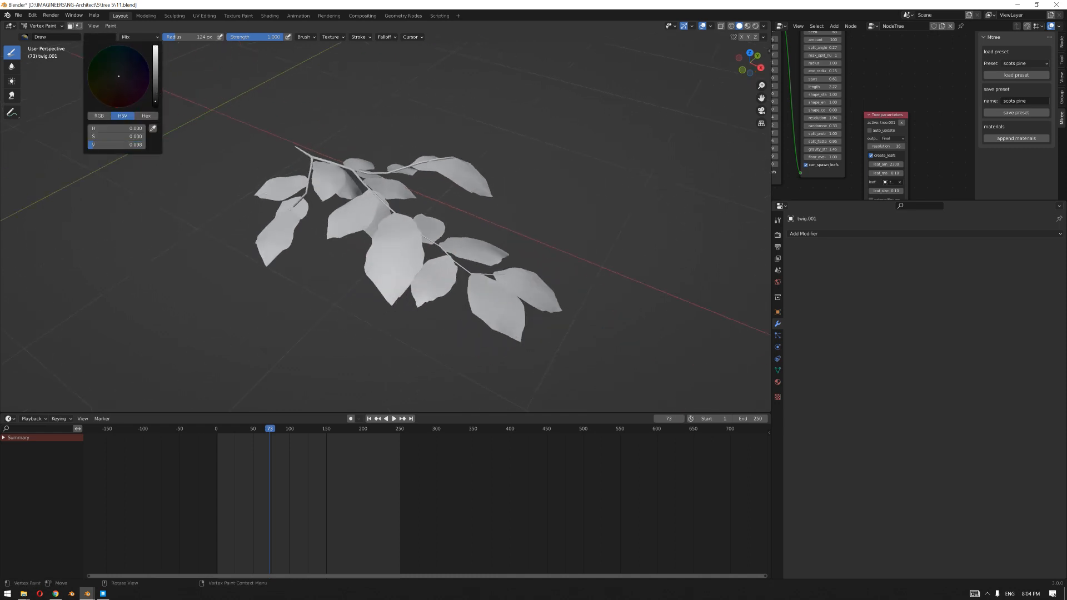
pyautogui.click(111, 27)
pyautogui.click(122, 37)
pyautogui.moveTo(406, 228); pyautogui.dragTo(388, 220, button='middle')
pyautogui.moveTo(318, 229); pyautogui.dragTo(384, 217, button='middle')
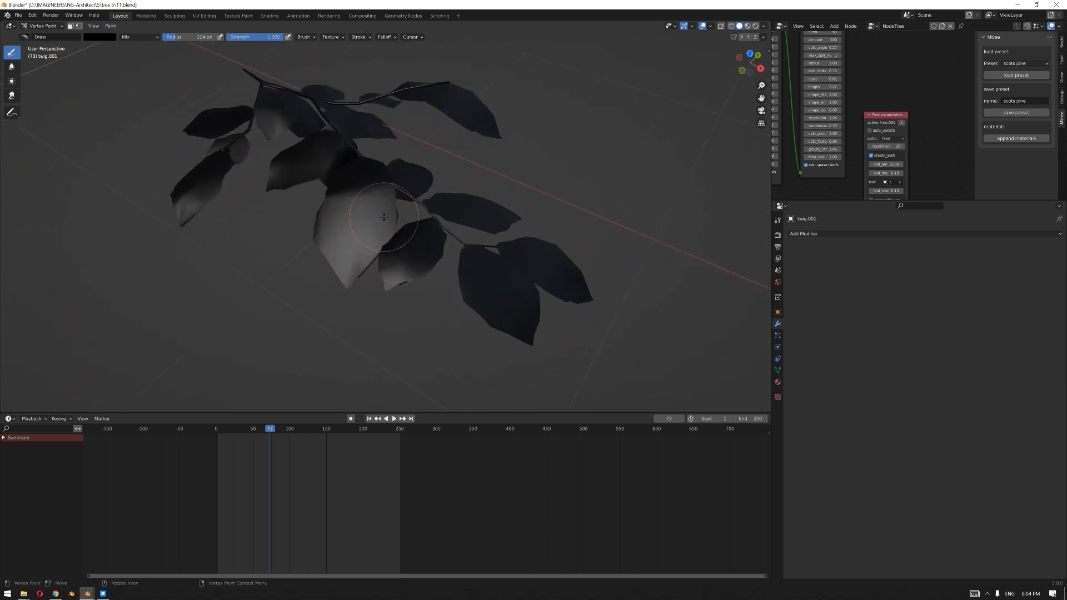
# Step: Set the brush colour to white and paint the outer parts of the twig's leaves, leaving the stems black
pyautogui.click(100, 37)
pyautogui.moveTo(156, 62); pyautogui.dragTo(155, 46)
pyautogui.moveTo(236, 206); pyautogui.dragTo(274, 222, button='middle')
pyautogui.moveTo(191, 267)
pyautogui.mouseDown()
pyautogui.moveTo(197, 285)
pyautogui.moveTo(218, 288)
pyautogui.mouseUp()
pyautogui.moveTo(364, 267)
pyautogui.mouseDown()
pyautogui.moveTo(386, 266)
pyautogui.moveTo(378, 233)
pyautogui.moveTo(362, 233)
pyautogui.mouseUp()
pyautogui.moveTo(362, 233); pyautogui.dragTo(518, 338, button='middle')
pyautogui.moveTo(519, 338); pyautogui.dragTo(556, 245)
pyautogui.moveTo(556, 245)
pyautogui.mouseDown(button='middle')
pyautogui.moveTo(434, 299)
pyautogui.moveTo(400, 222)
pyautogui.mouseUp(button='middle')
pyautogui.moveTo(401, 222)
pyautogui.mouseDown()
pyautogui.moveTo(389, 178)
pyautogui.moveTo(441, 205)
pyautogui.moveTo(550, 186)
pyautogui.moveTo(502, 200)
pyautogui.mouseUp()
pyautogui.moveTo(503, 200)
pyautogui.mouseDown(button='middle')
pyautogui.moveTo(429, 233)
pyautogui.moveTo(405, 202)
pyautogui.moveTo(380, 253)
pyautogui.moveTo(360, 214)
pyautogui.mouseUp(button='middle')
pyautogui.moveTo(361, 214)
pyautogui.mouseDown()
pyautogui.moveTo(334, 204)
pyautogui.moveTo(389, 130)
pyautogui.moveTo(355, 184)
pyautogui.mouseUp()
pyautogui.moveTo(531, 167)
pyautogui.mouseDown()
pyautogui.moveTo(561, 177)
pyautogui.moveTo(546, 218)
pyautogui.mouseUp()
pyautogui.moveTo(546, 218)
pyautogui.mouseDown(button='middle')
pyautogui.moveTo(486, 245)
pyautogui.moveTo(439, 229)
pyautogui.moveTo(473, 261)
pyautogui.mouseUp(button='middle')
pyautogui.moveTo(473, 261)
pyautogui.mouseDown()
pyautogui.moveTo(489, 250)
pyautogui.moveTo(477, 233)
pyautogui.mouseUp()
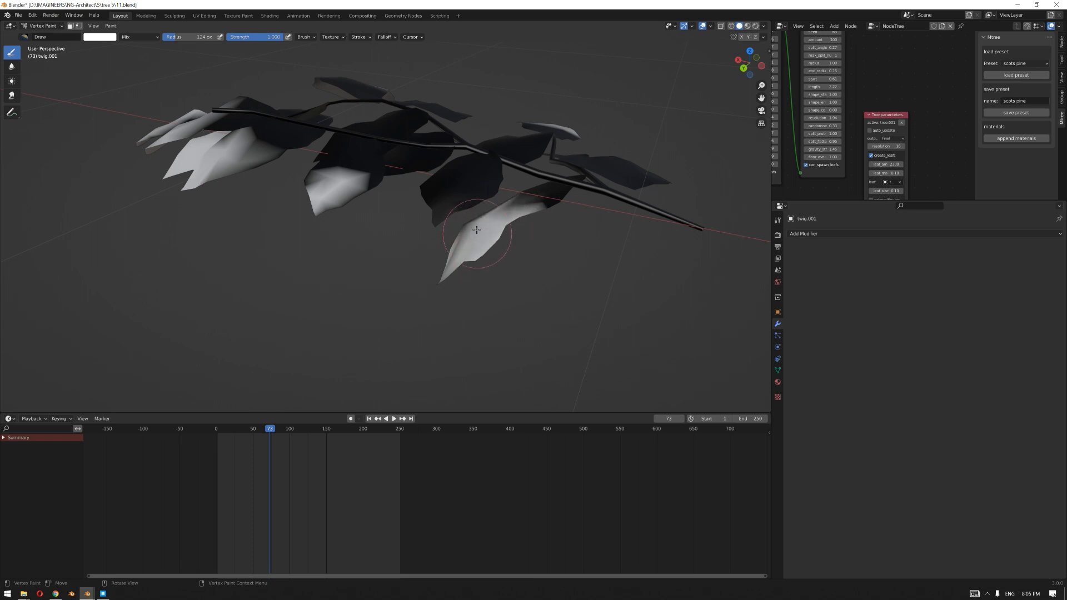
pyautogui.moveTo(455, 194)
pyautogui.mouseDown()
pyautogui.moveTo(475, 178)
pyautogui.moveTo(445, 186)
pyautogui.mouseUp()
pyautogui.moveTo(433, 203)
pyautogui.mouseDown(button='middle')
pyautogui.moveTo(477, 274)
pyautogui.moveTo(496, 278)
pyautogui.mouseUp(button='middle')
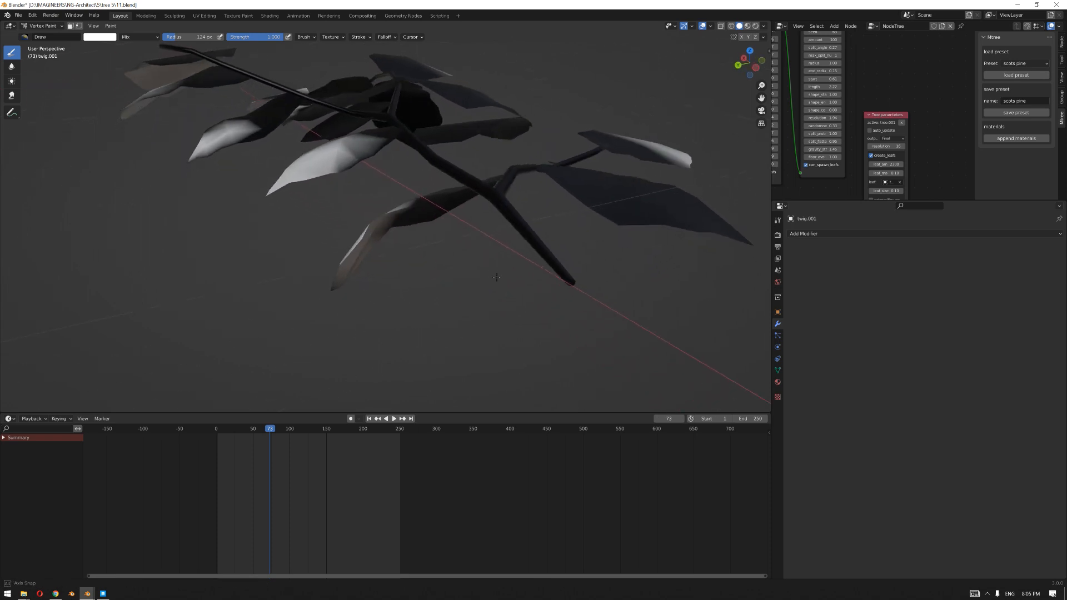
pyautogui.moveTo(461, 240)
pyautogui.mouseDown(button='middle')
pyautogui.moveTo(441, 232)
pyautogui.moveTo(441, 276)
pyautogui.mouseUp(button='middle')
pyautogui.moveTo(441, 276)
pyautogui.mouseDown()
pyautogui.moveTo(448, 269)
pyautogui.moveTo(414, 261)
pyautogui.moveTo(397, 276)
pyautogui.mouseUp()
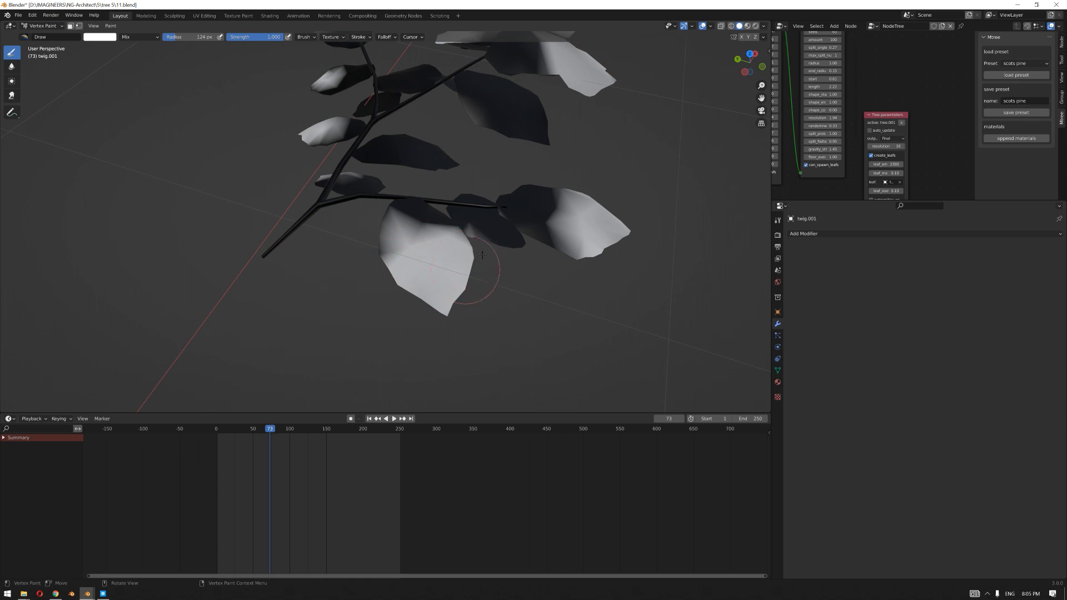
pyautogui.moveTo(468, 267); pyautogui.dragTo(501, 245)
pyautogui.scroll(-3, 485, 252)
pyautogui.moveTo(503, 250); pyautogui.dragTo(445, 233, button='middle')
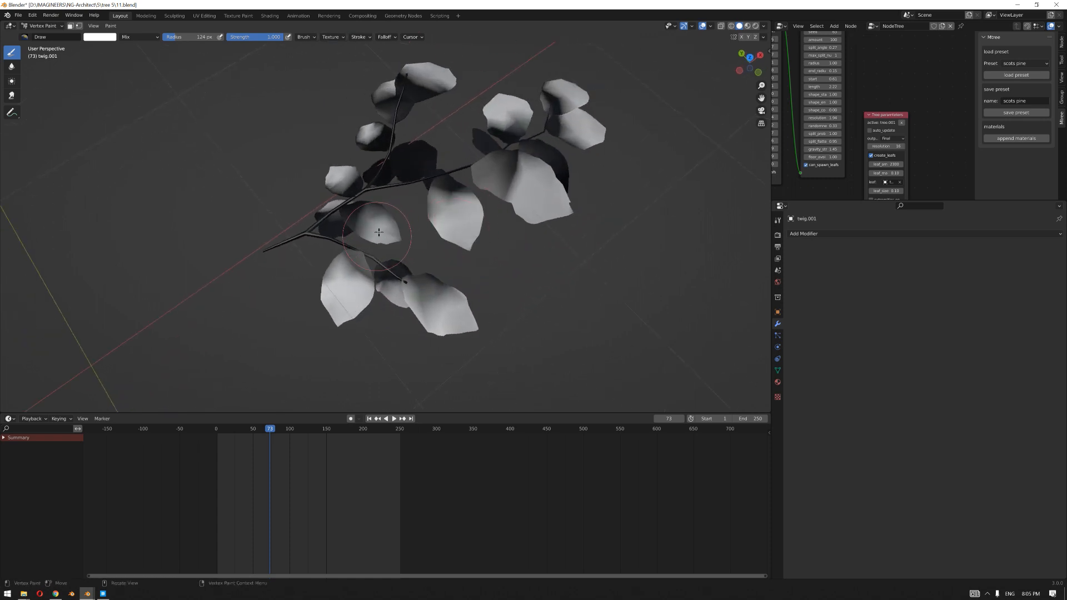
pyautogui.moveTo(673, 160); pyautogui.dragTo(537, 281, button='middle')
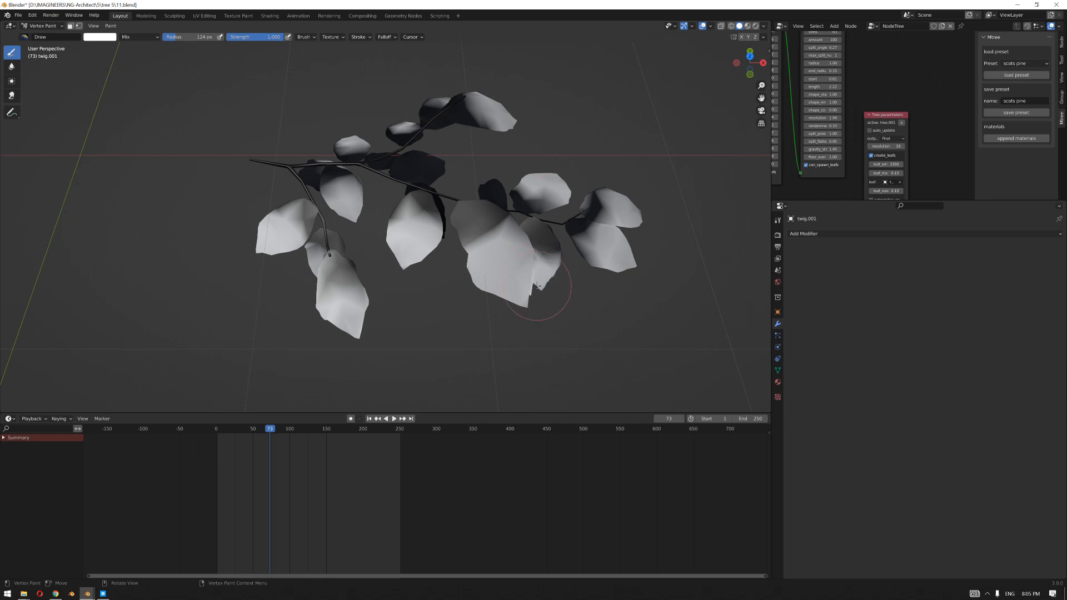
pyautogui.moveTo(445, 169); pyautogui.dragTo(448, 215, button='middle')
pyautogui.scroll(3, 548, 214)
pyautogui.moveTo(548, 214); pyautogui.dragTo(546, 264, button='middle')
# Step: Return the painted twig to Object Mode
pyautogui.scroll(-6, 536, 202)
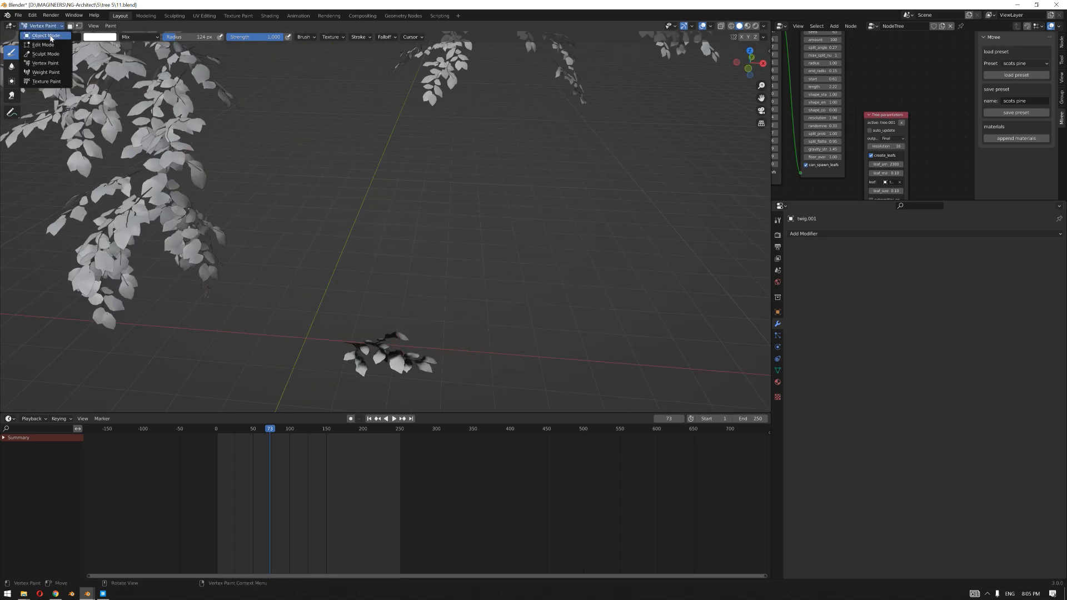
pyautogui.scroll(-4, 383, 233)
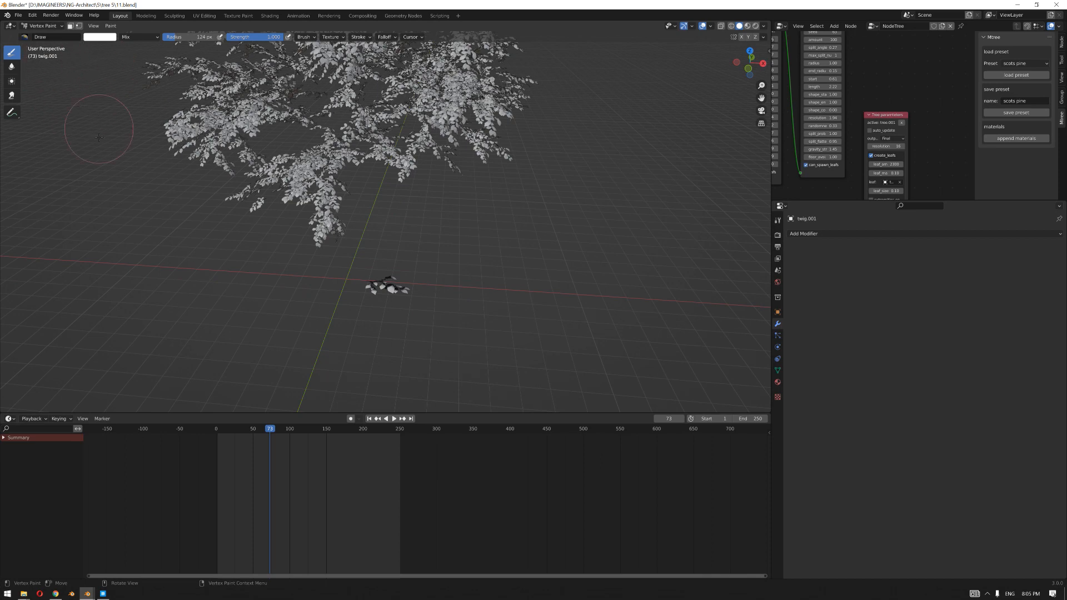
pyautogui.click(50, 27)
pyautogui.click(38, 35)
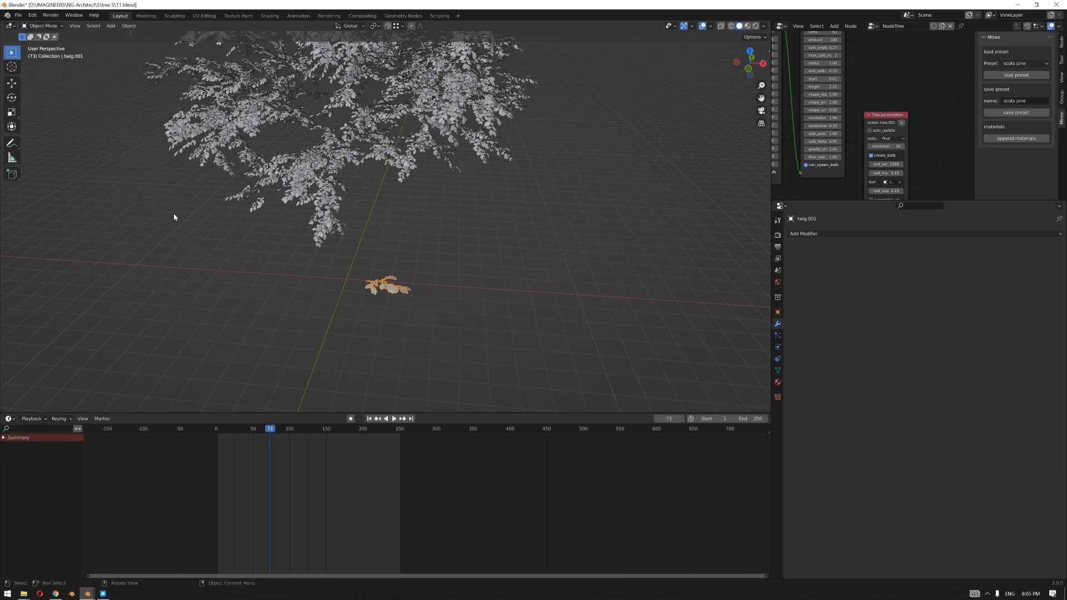
# Step: Select all the tree's leaf twigs with the painted ground twig active, and link its object data to them
pyautogui.scroll(-3, 254, 268)
pyautogui.moveTo(389, 290); pyautogui.dragTo(422, 303, button='middle')
pyautogui.press('a')
pyautogui.keyDown('ctrl'); pyautogui.moveTo(430, 326); pyautogui.dragTo(364, 369); pyautogui.keyUp('ctrl')
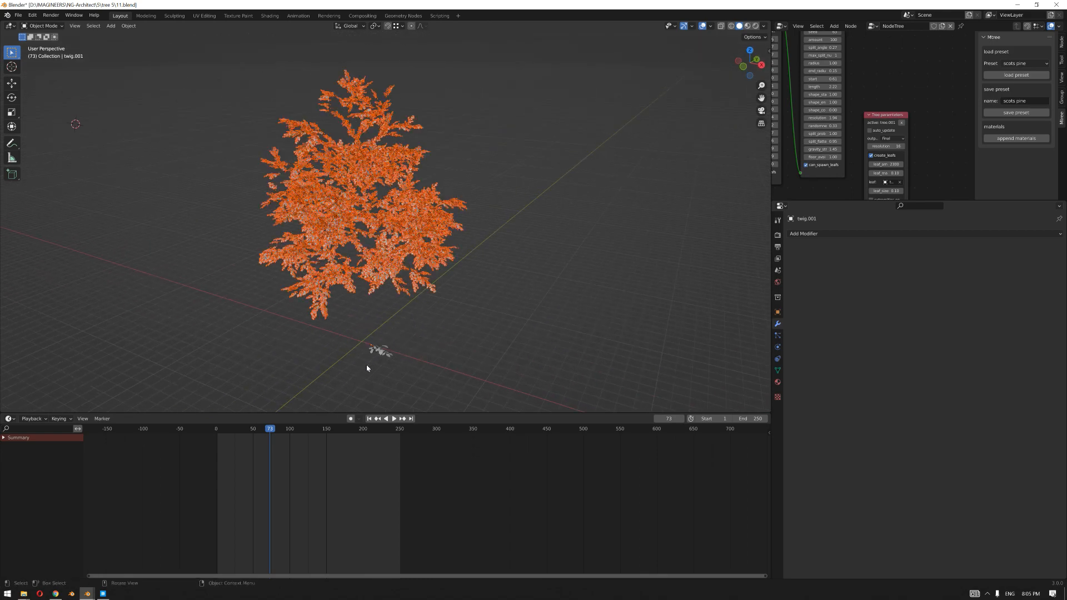
pyautogui.scroll(4, 393, 248)
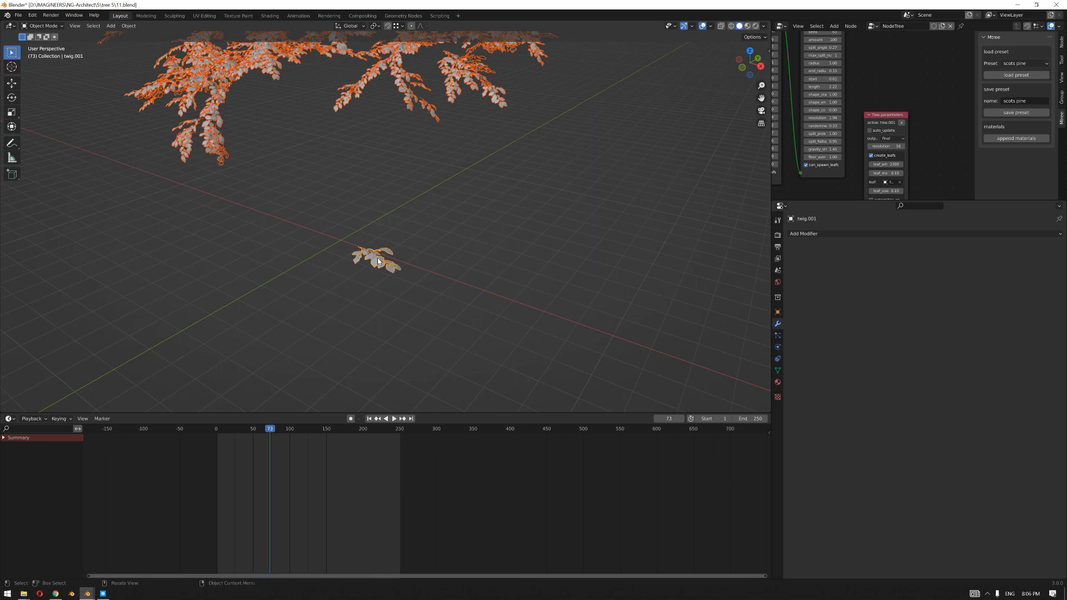
pyautogui.hotkey('ctrl', 'l')
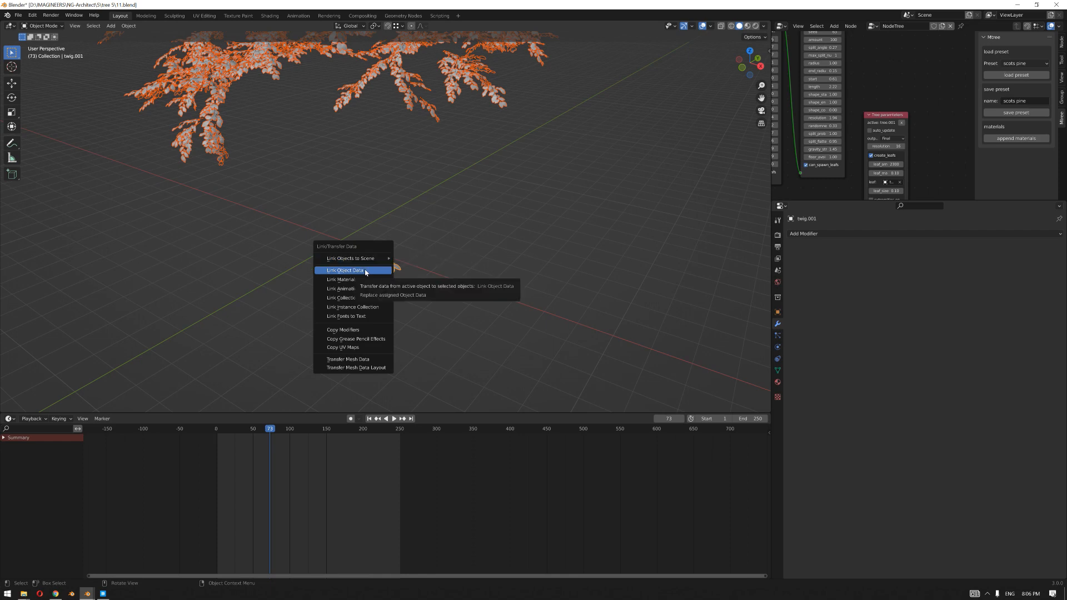
pyautogui.click(365, 271)
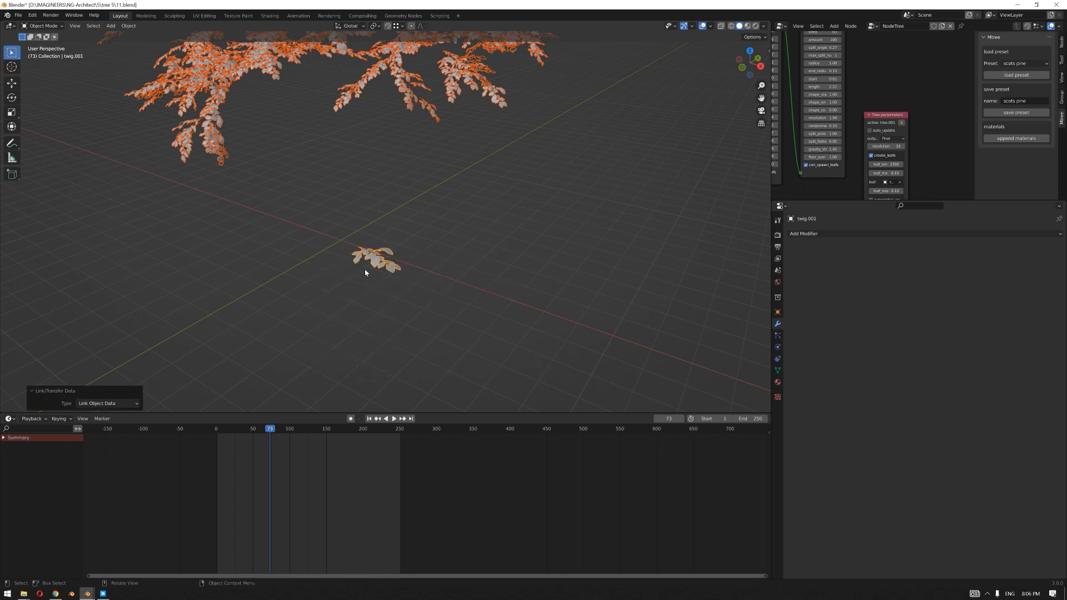
# Step: Check the vertex colours on the lowest hanging twig of the tree in Vertex Paint mode
pyautogui.click(287, 218)
pyautogui.moveTo(304, 216); pyautogui.dragTo(286, 200, button='middle')
pyautogui.scroll(5, 321, 234)
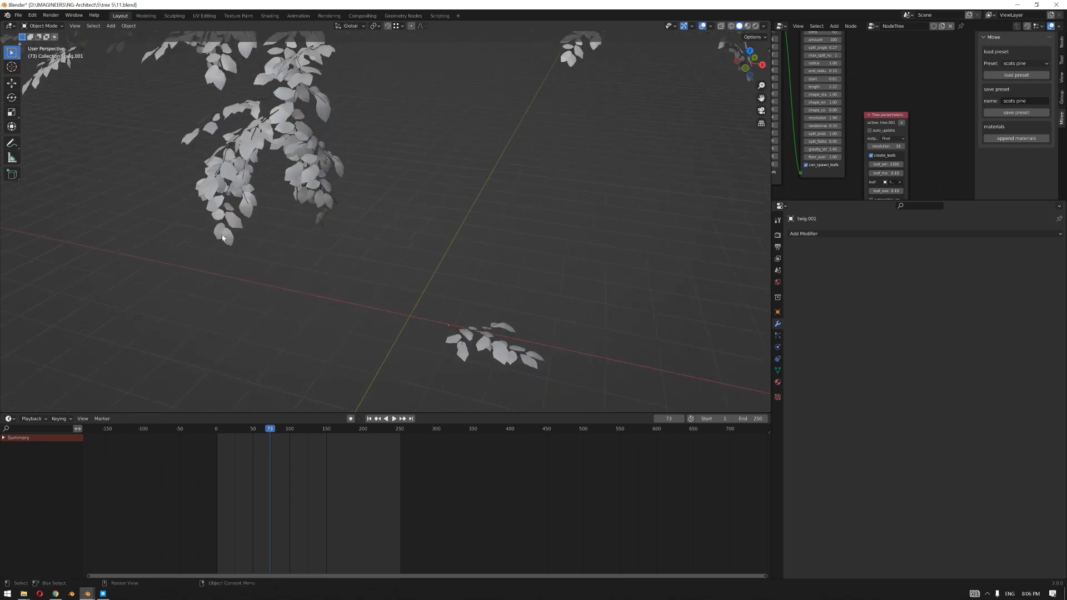
pyautogui.moveTo(217, 229); pyautogui.dragTo(351, 204, button='middle')
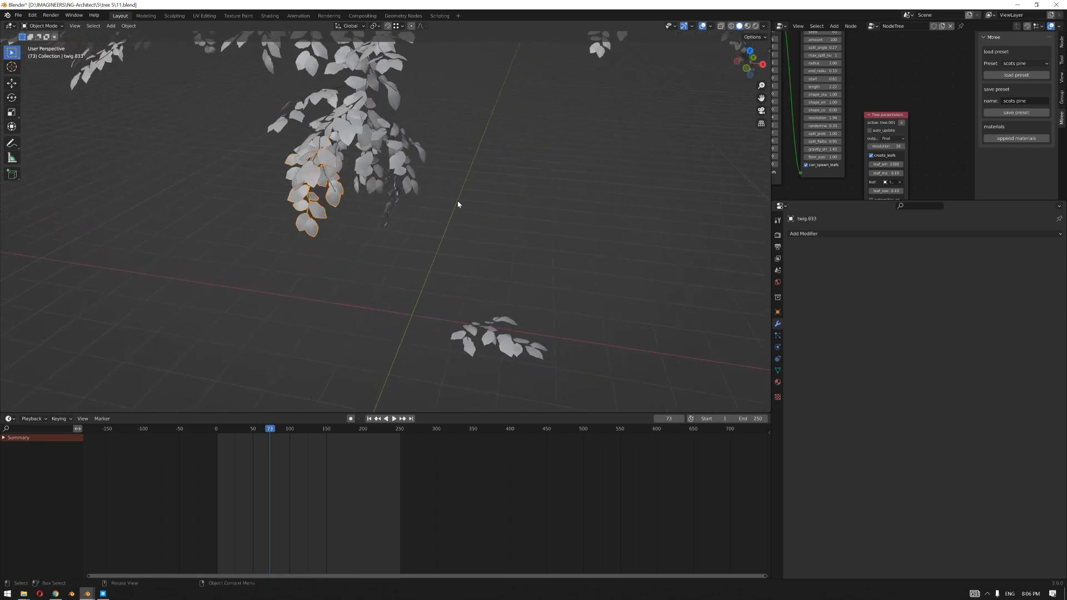
pyautogui.click(52, 26)
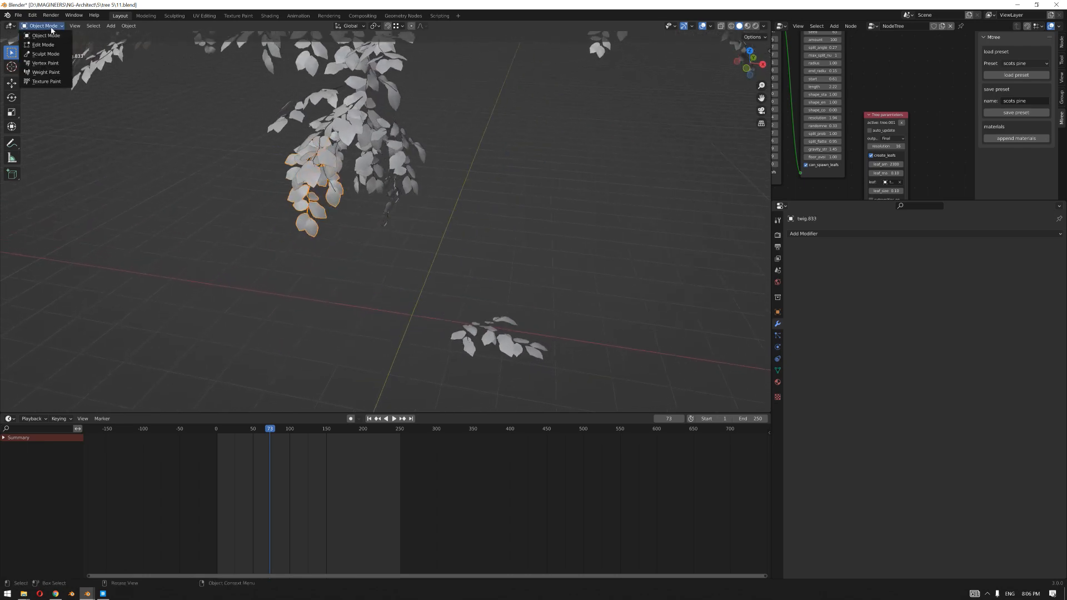
pyautogui.click(55, 64)
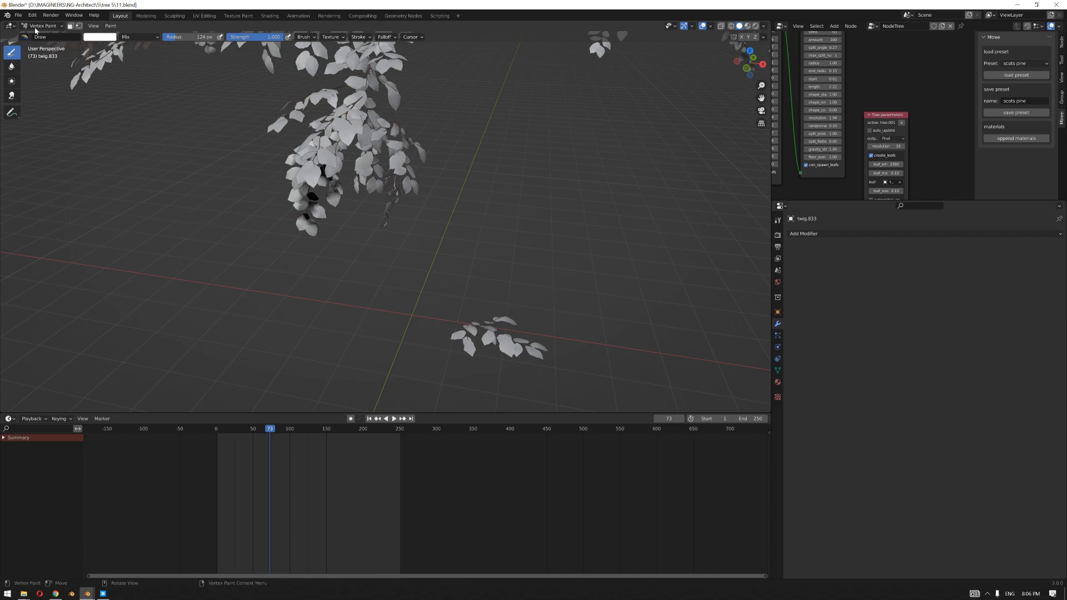
pyautogui.scroll(3, 239, 168)
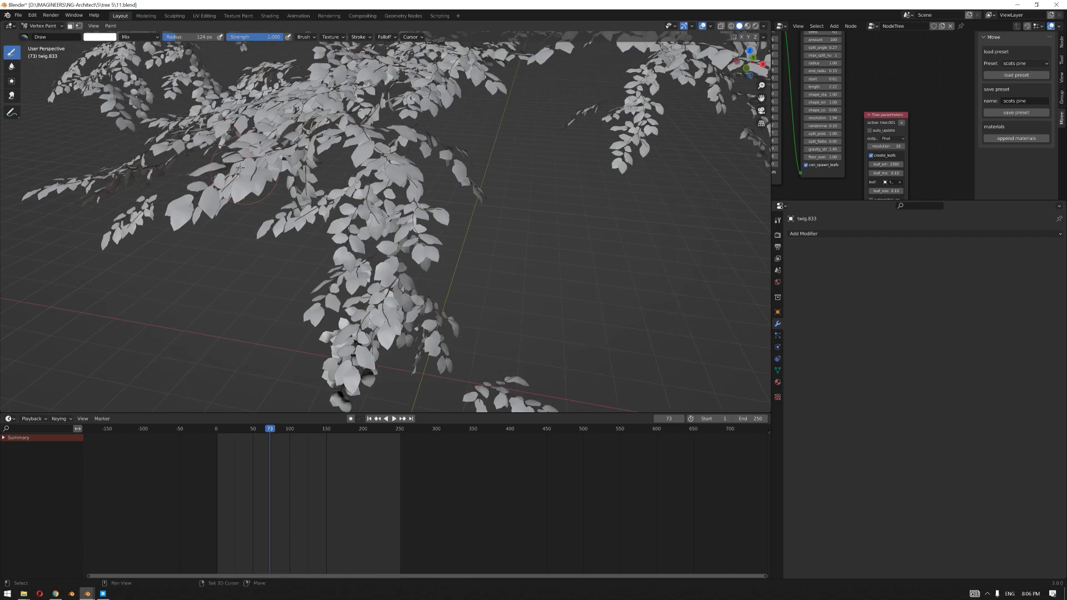
# Step: Return to Object Mode and check the vertex colours of another twig, at an outer branch end, in Vertex Paint mode
pyautogui.click(43, 26)
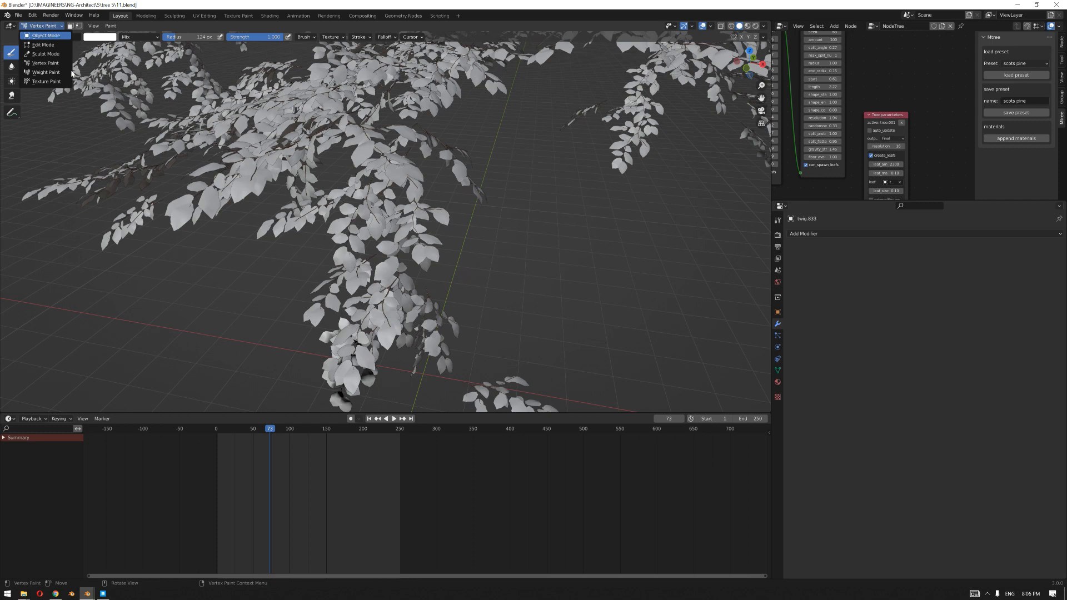
pyautogui.click(46, 35)
pyautogui.click(120, 221)
pyautogui.press('KP_Decimal')
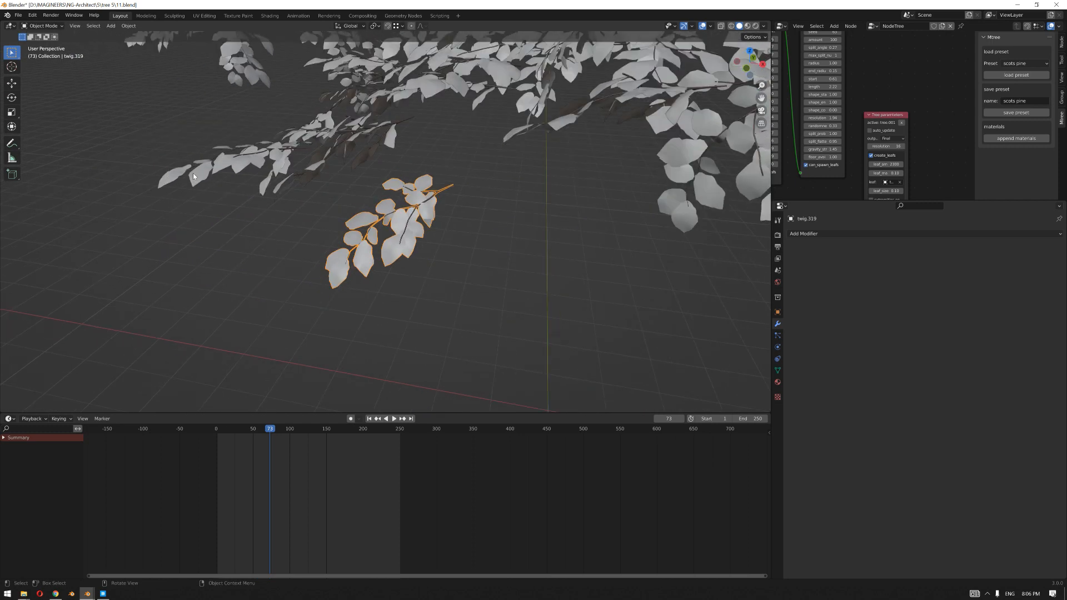
pyautogui.click(43, 26)
pyautogui.click(46, 63)
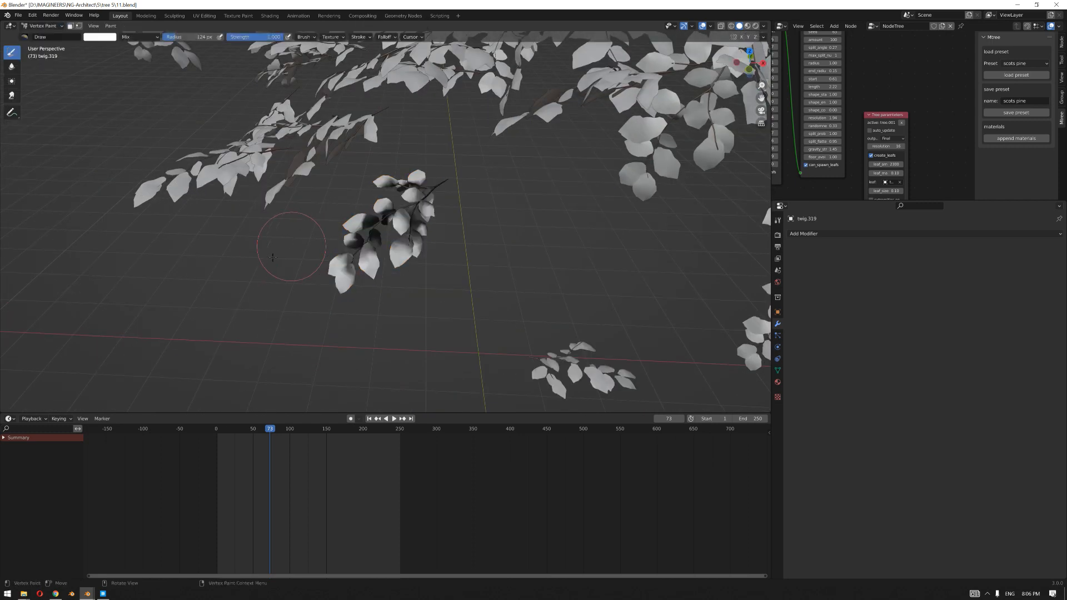
# Step: Return the outer branch twig to Object Mode and clear the selection
pyautogui.click(44, 26)
pyautogui.click(46, 35)
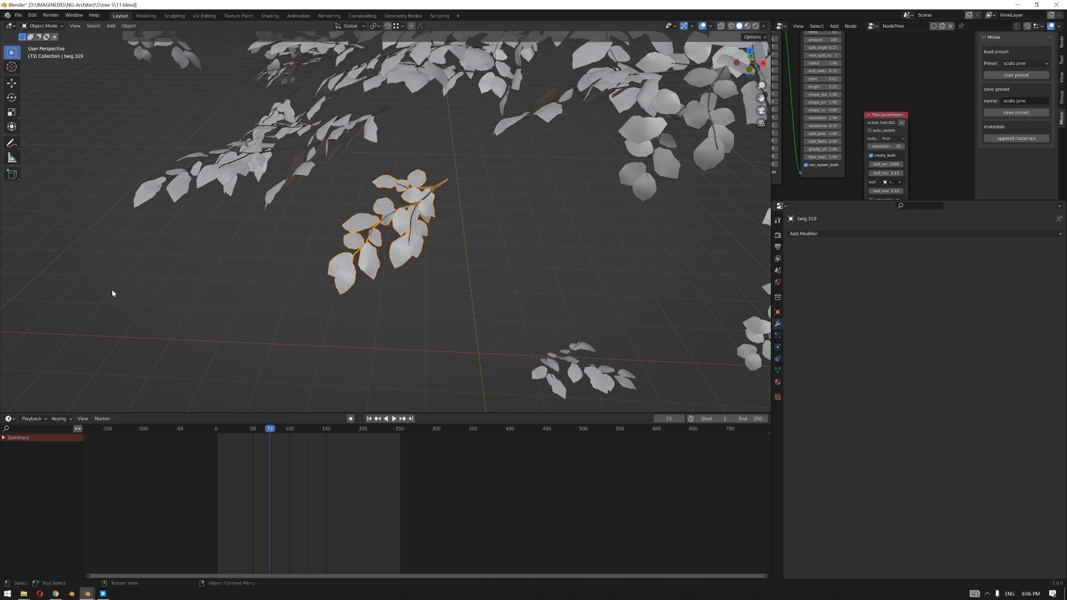
pyautogui.scroll(-5, 166, 292)
pyautogui.moveTo(167, 292); pyautogui.dragTo(146, 295, button='middle')
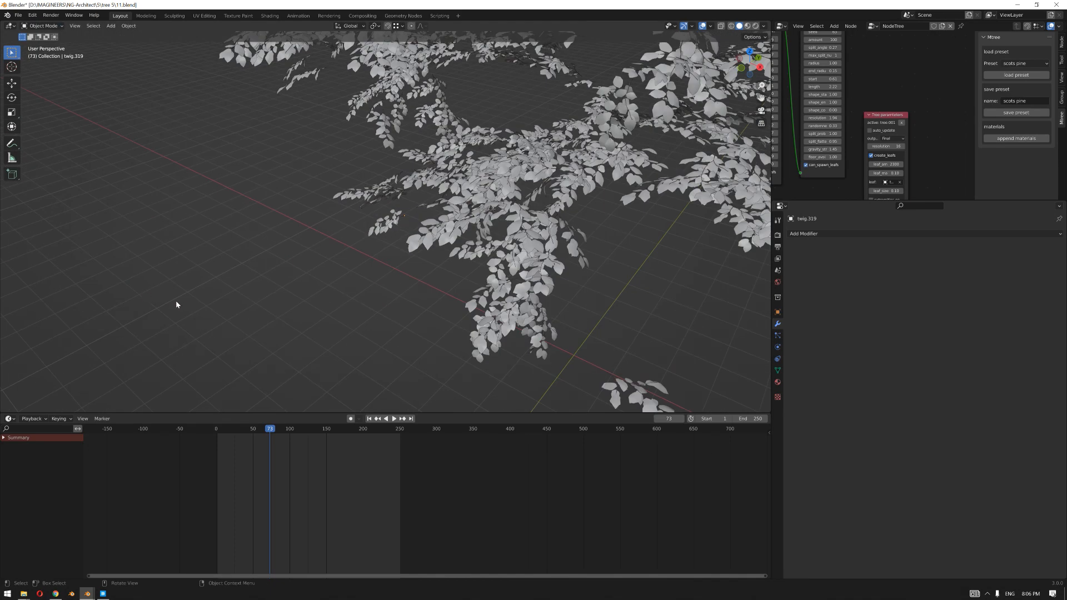
pyautogui.scroll(-8, 295, 285)
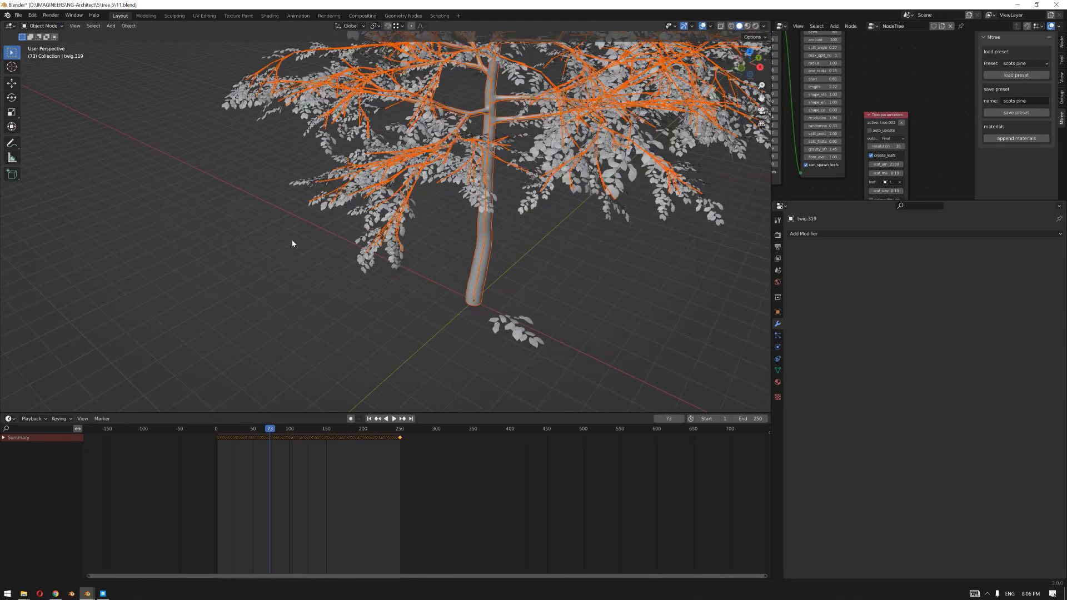
pyautogui.moveTo(542, 312); pyautogui.dragTo(467, 379)
pyautogui.moveTo(468, 303); pyautogui.dragTo(394, 245, button='middle')
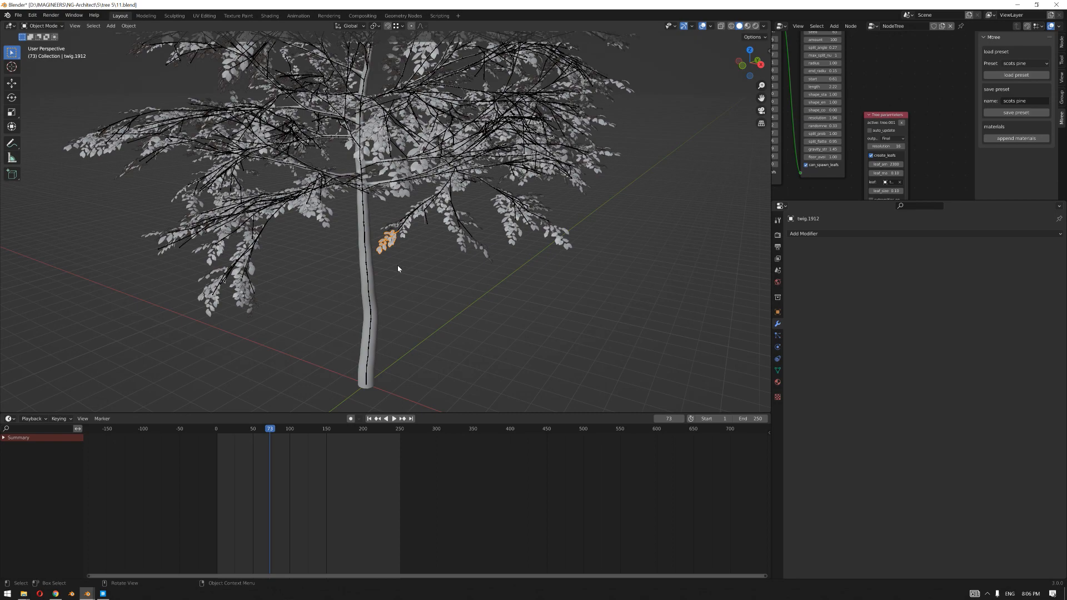
pyautogui.moveTo(398, 268); pyautogui.dragTo(416, 272, button='middle')
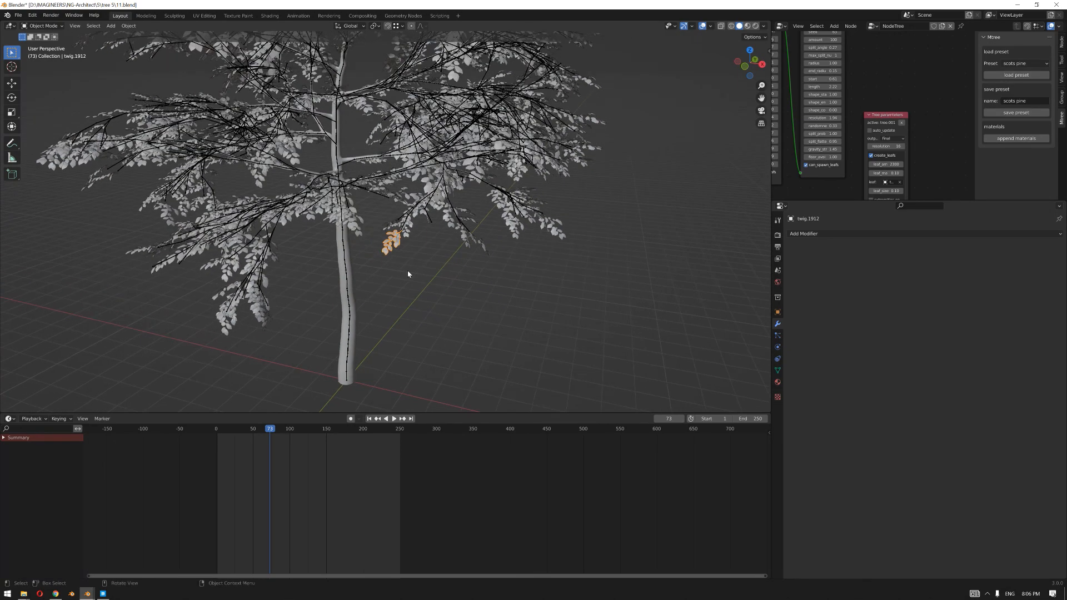
pyautogui.moveTo(534, 223); pyautogui.dragTo(509, 234, button='middle')
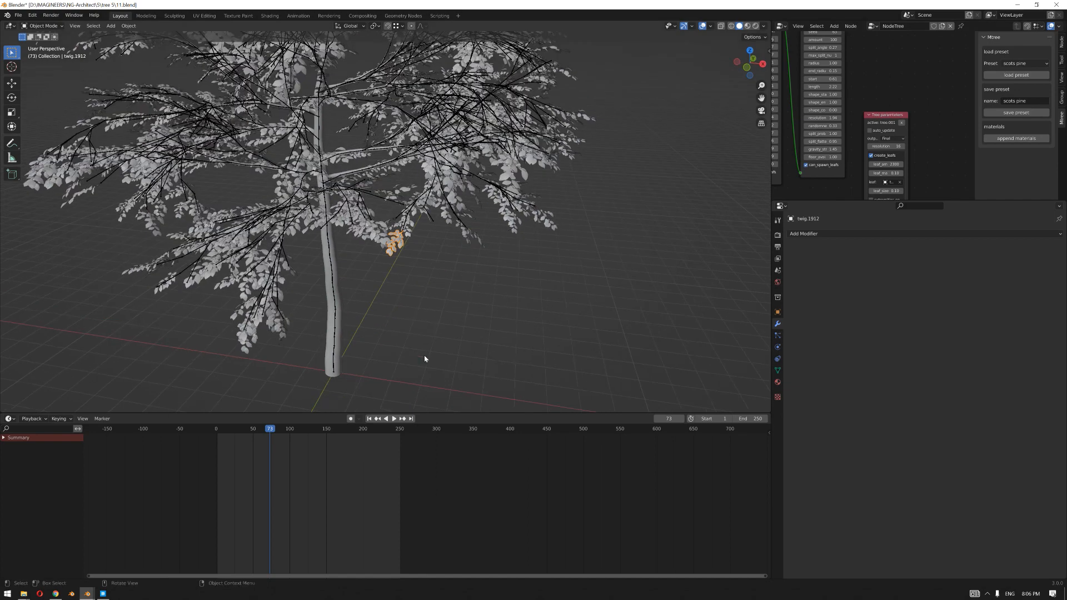
pyautogui.click(422, 392)
pyautogui.scroll(3, 452, 290)
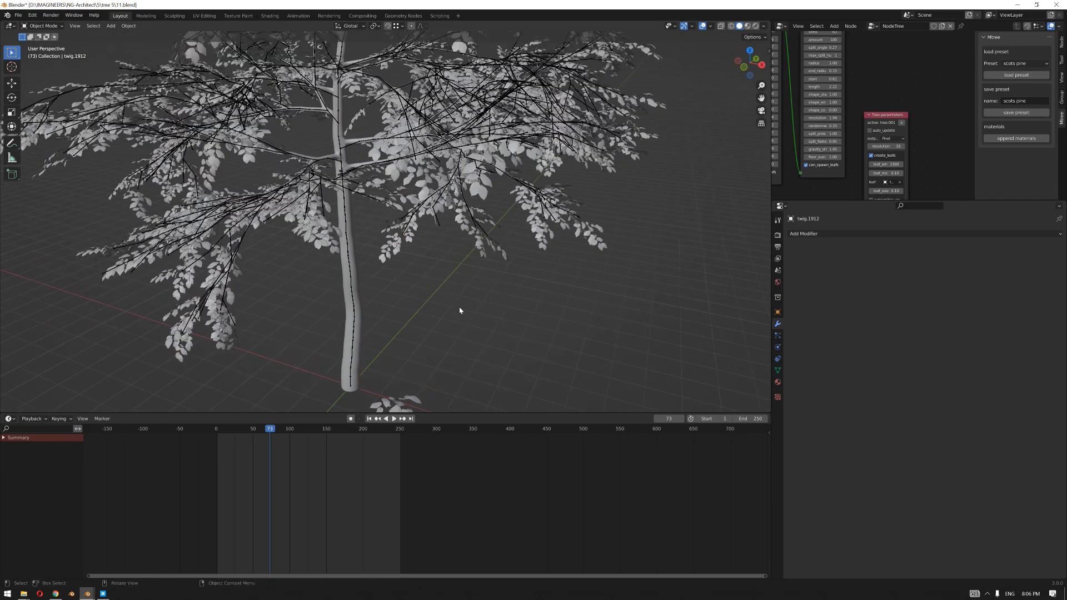
pyautogui.moveTo(430, 295); pyautogui.dragTo(428, 297, button='middle')
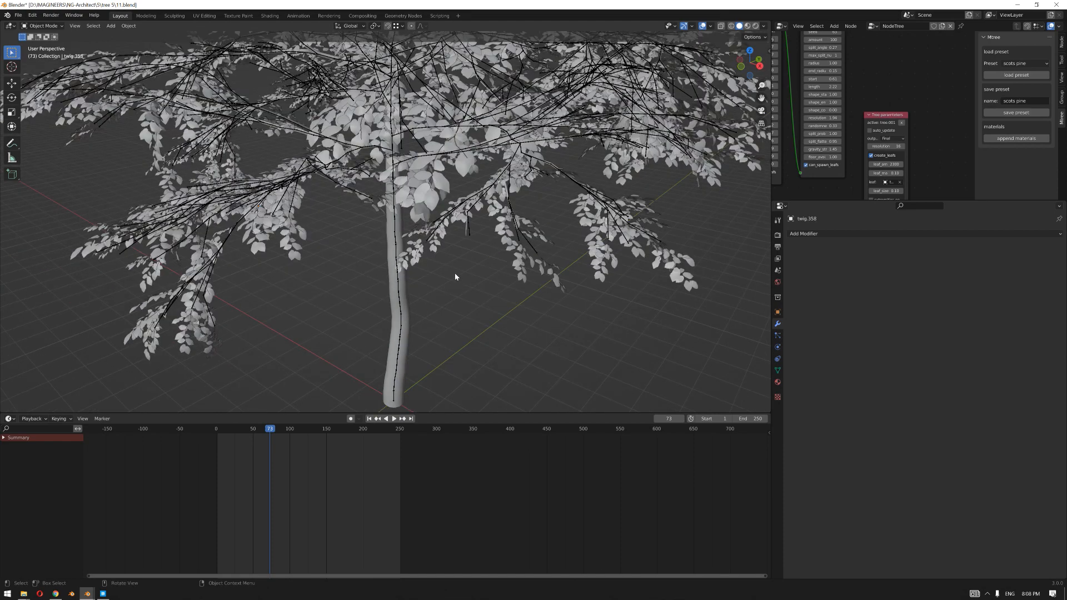
# Step: Try to apply the scale to a single leaf twig hanging from the lower crown
pyautogui.moveTo(433, 283); pyautogui.dragTo(422, 289, button='middle')
pyautogui.moveTo(348, 270); pyautogui.dragTo(297, 245, button='middle')
pyautogui.scroll(3, 324, 242)
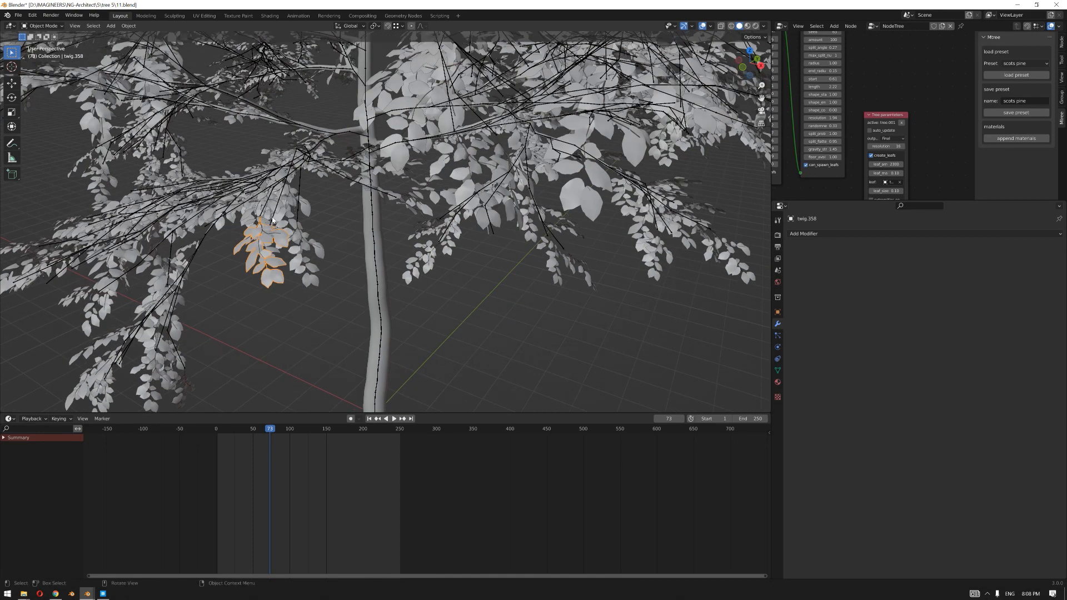
pyautogui.scroll(-4, 273, 225)
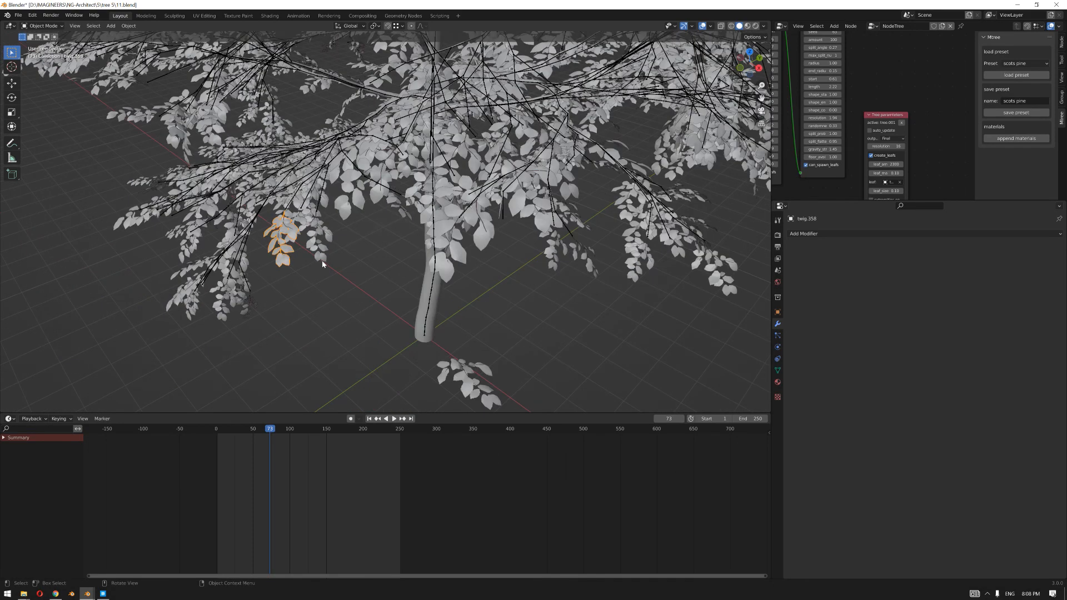
pyautogui.hotkey('ctrl', 'a')
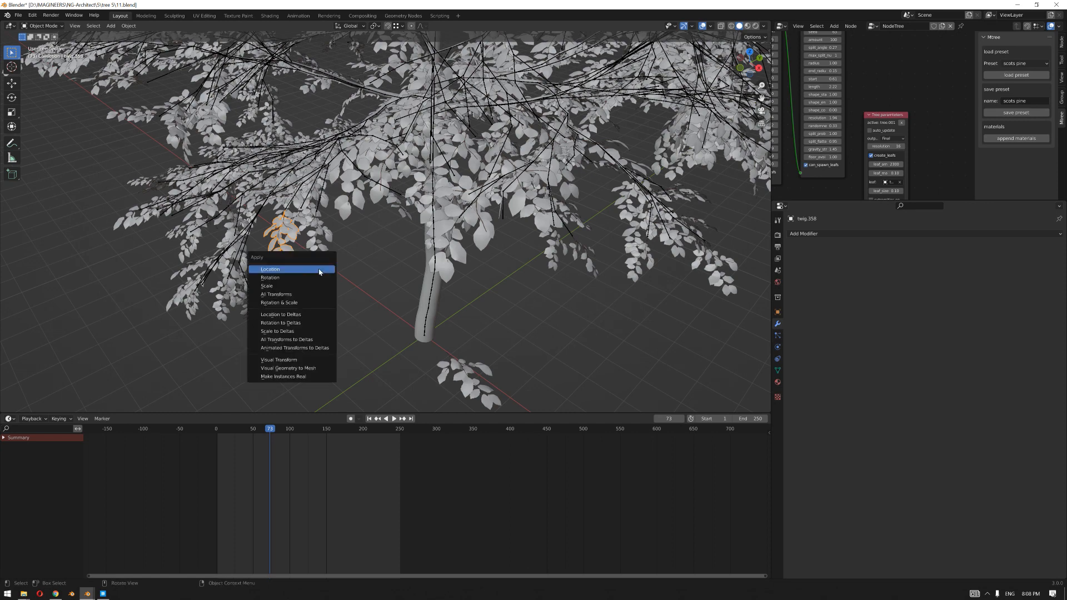
pyautogui.click(304, 287)
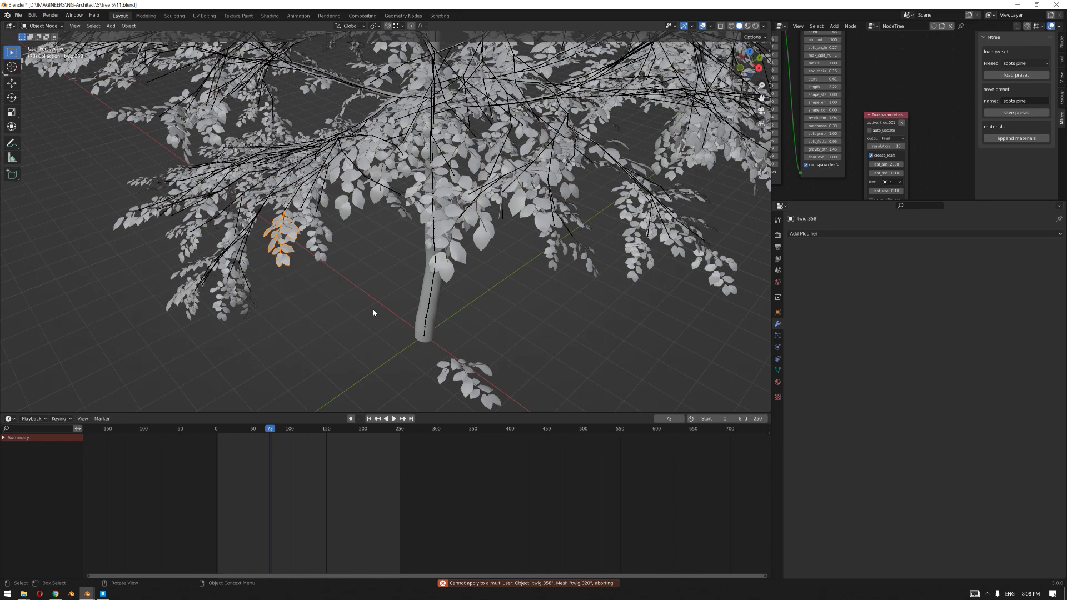
# Step: Select the trunk, armature and ground twig together and delete them
pyautogui.scroll(-3, 312, 311)
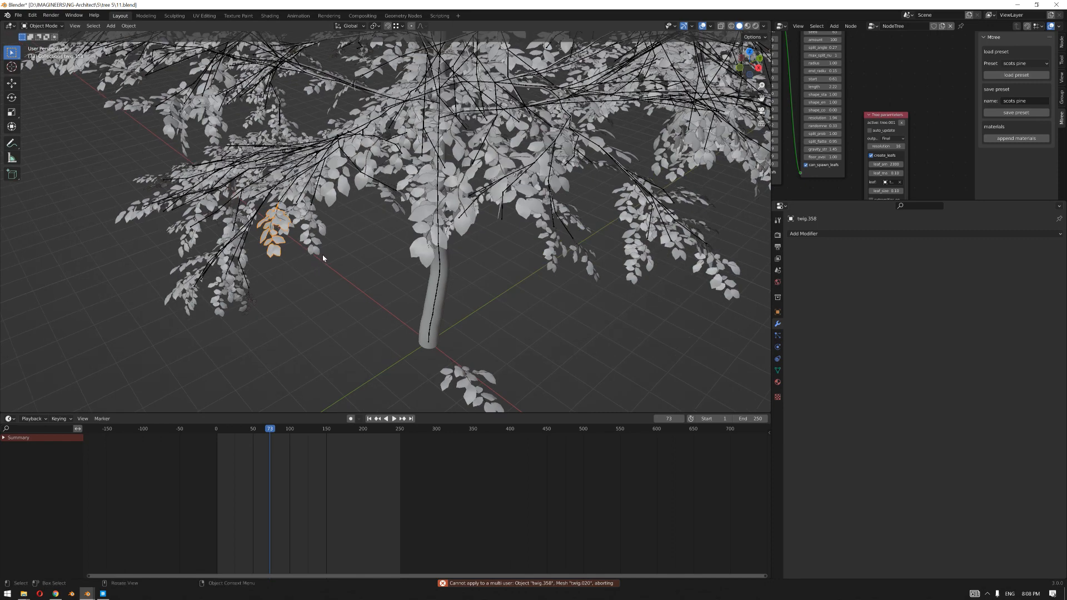
pyautogui.scroll(-2, 398, 289)
pyautogui.moveTo(519, 290); pyautogui.dragTo(351, 381)
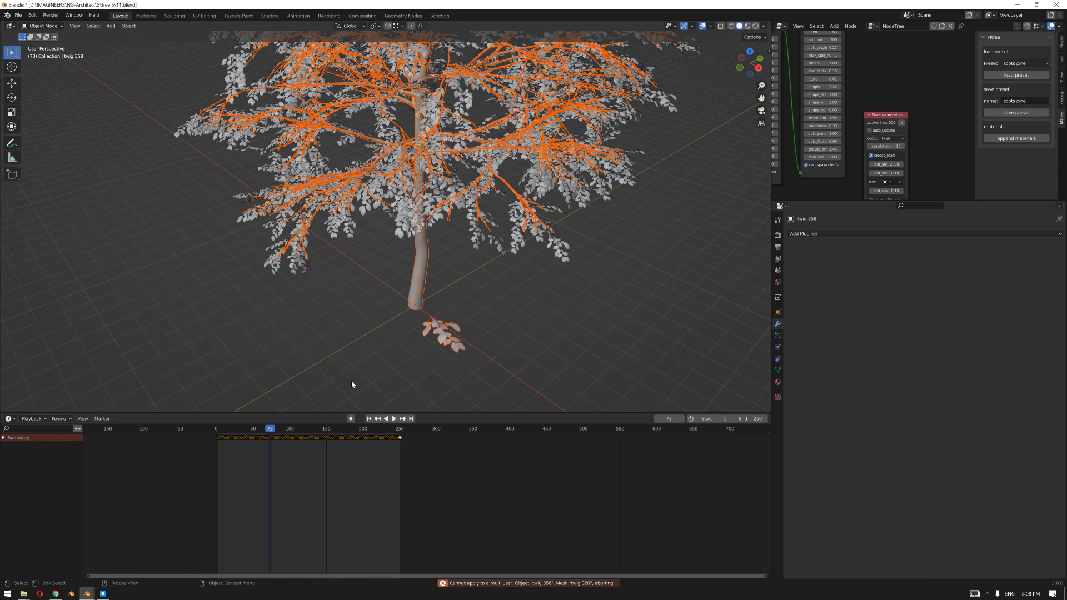
pyautogui.press('Delete')
pyautogui.moveTo(398, 322)
pyautogui.mouseDown(button='middle')
pyautogui.moveTo(417, 250)
pyautogui.moveTo(410, 322)
pyautogui.mouseUp(button='middle')
# Step: Try to apply the scale to all remaining leaf twigs, and undo the deletion of the trunk, armature and ground twig
pyautogui.press('a')
pyautogui.hotkey('ctrl', 'a')
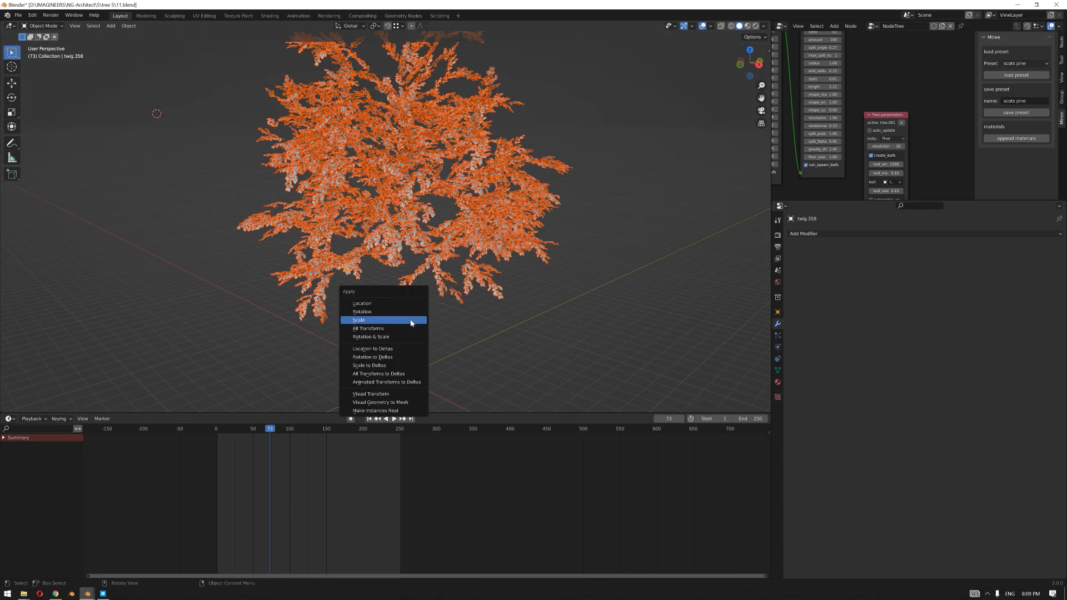
pyautogui.click(411, 321)
pyautogui.click(436, 297)
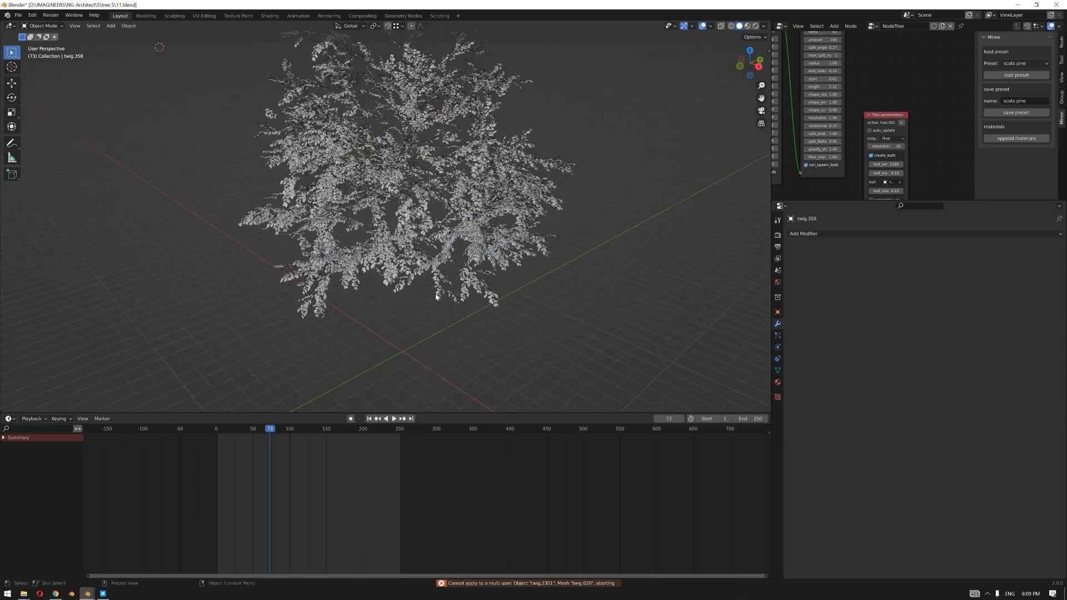
pyautogui.hotkey('ctrl', 'z')
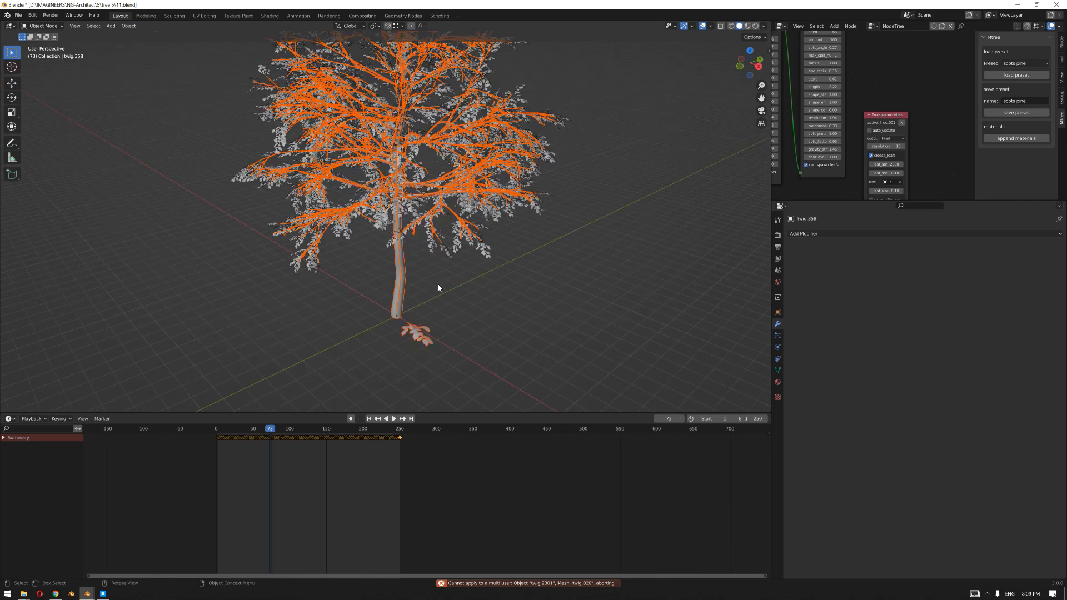
pyautogui.hotkey('ctrl', 'z')
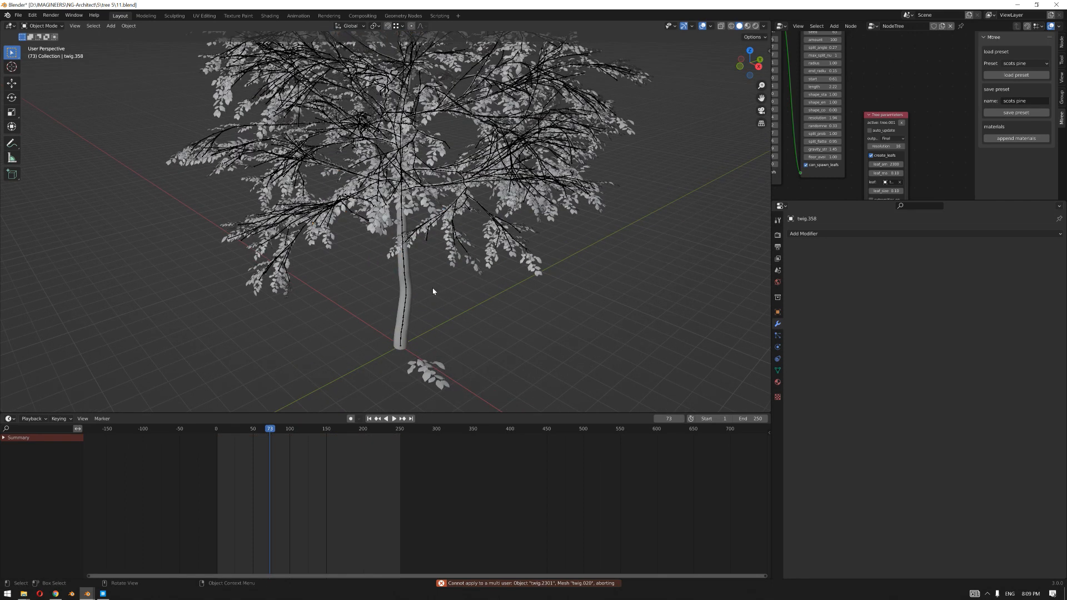
# Step: Apply the scale to the tree's trunk and branch mesh
pyautogui.click(414, 299)
pyautogui.hotkey('ctrl', 'a')
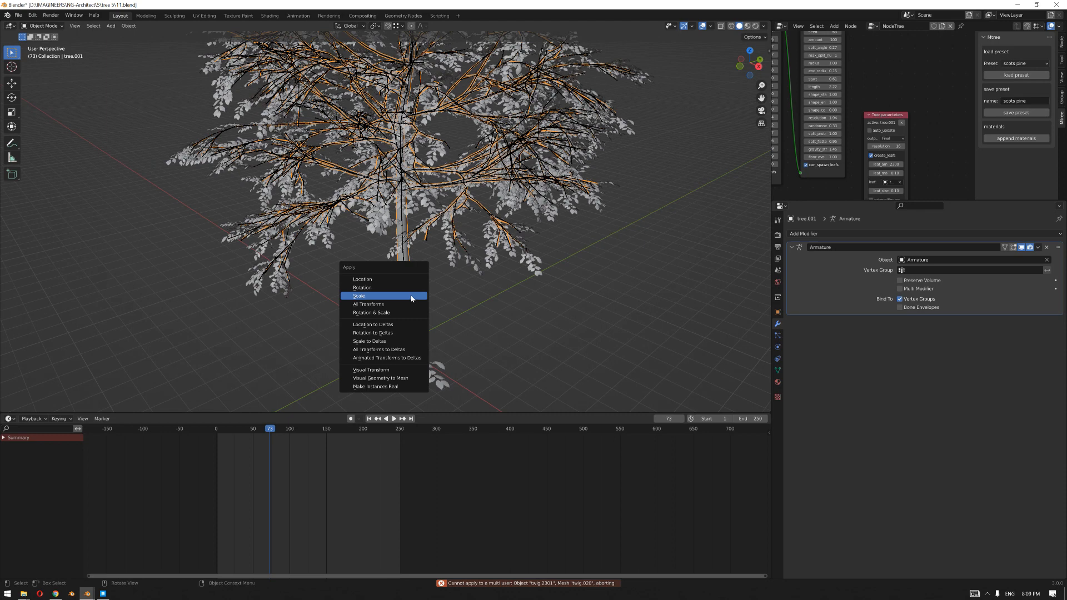
pyautogui.click(411, 295)
# Step: Try to apply the scale to the leaf twig on the ground
pyautogui.click(439, 371)
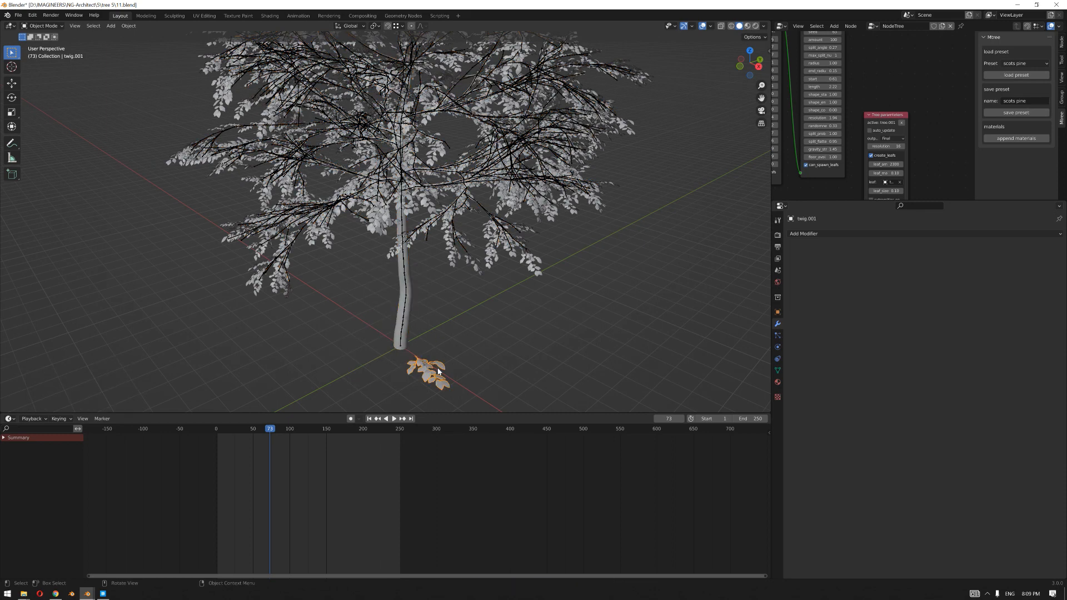
pyautogui.hotkey('ctrl', 'a')
pyautogui.click(440, 368)
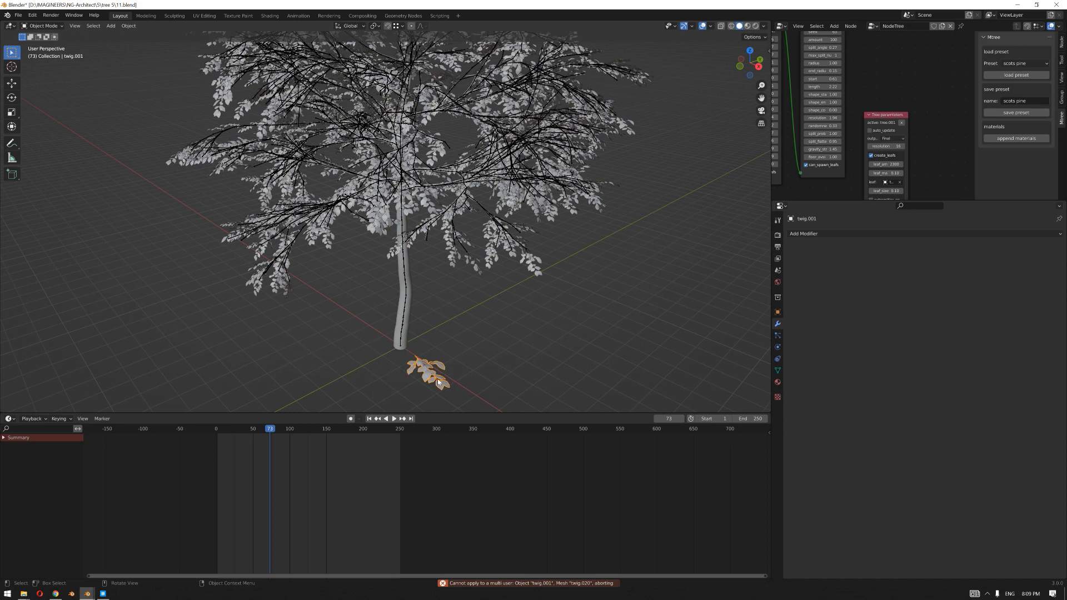
# Step: Hide the trunk and armature, and make all leaf twigs single-user for Object & Data
pyautogui.moveTo(438, 291); pyautogui.dragTo(328, 327)
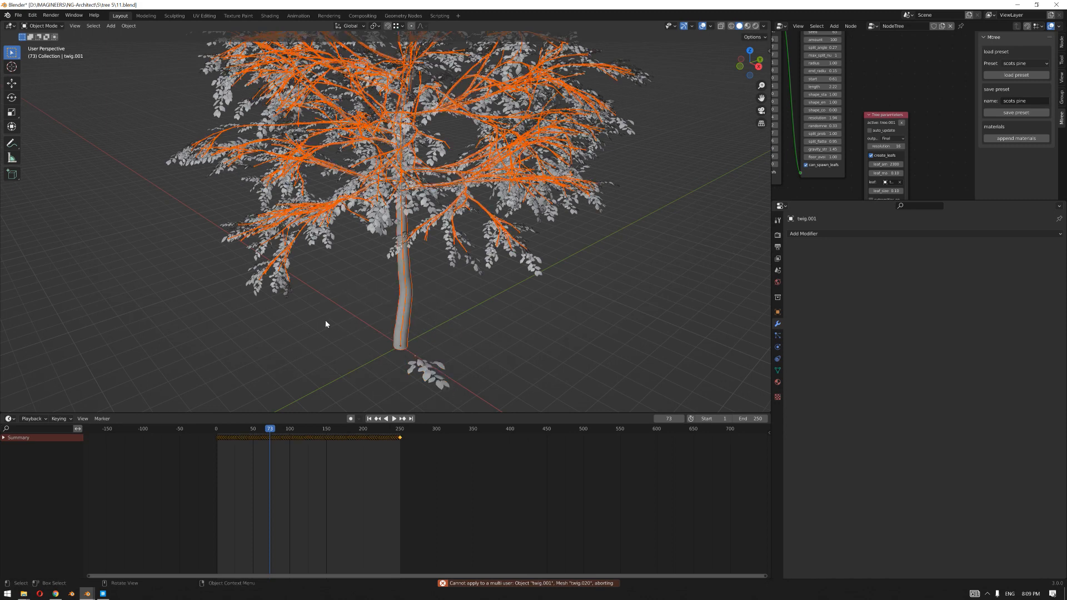
pyautogui.press('h')
pyautogui.press('a')
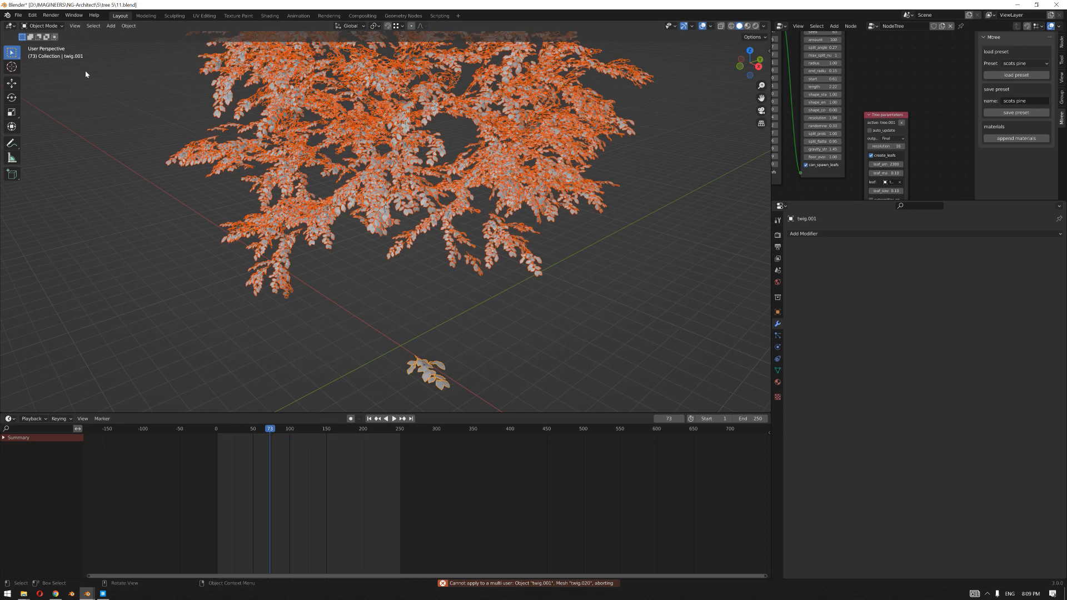
pyautogui.click(129, 27)
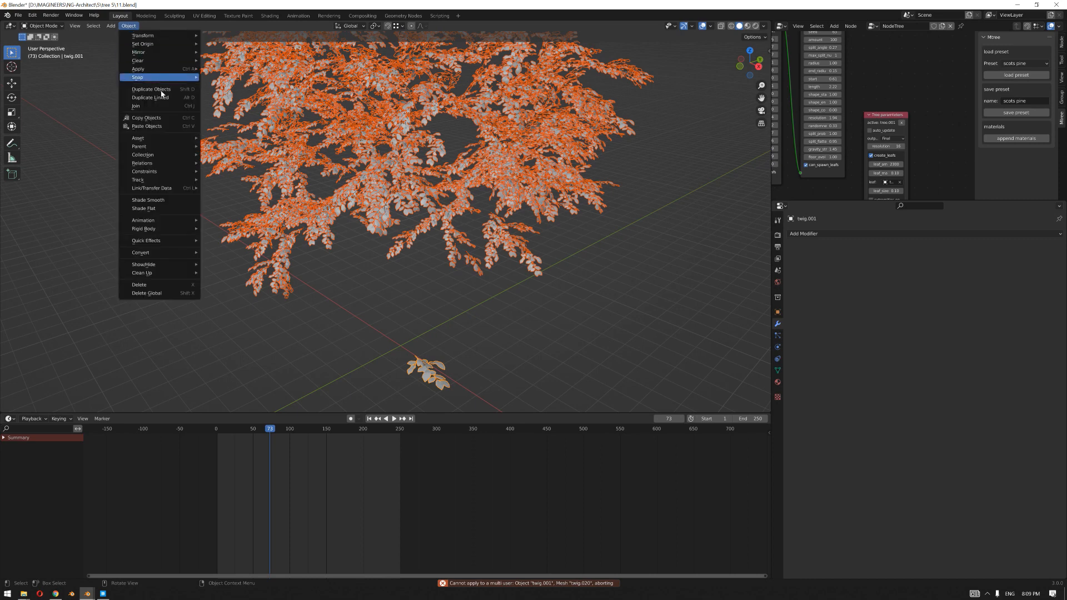
pyautogui.moveTo(172, 165)
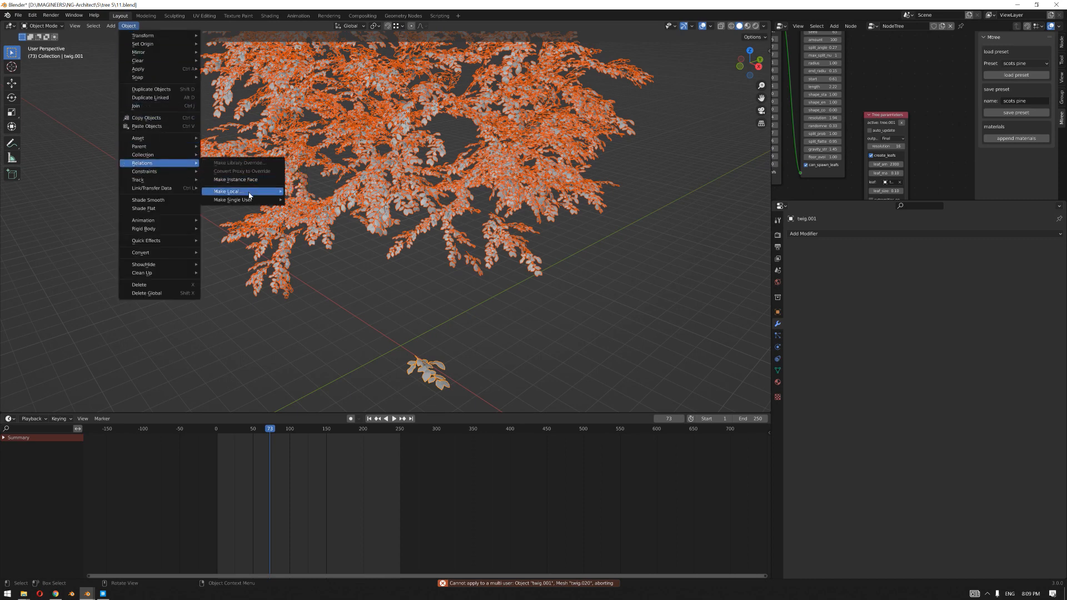
pyautogui.moveTo(261, 200)
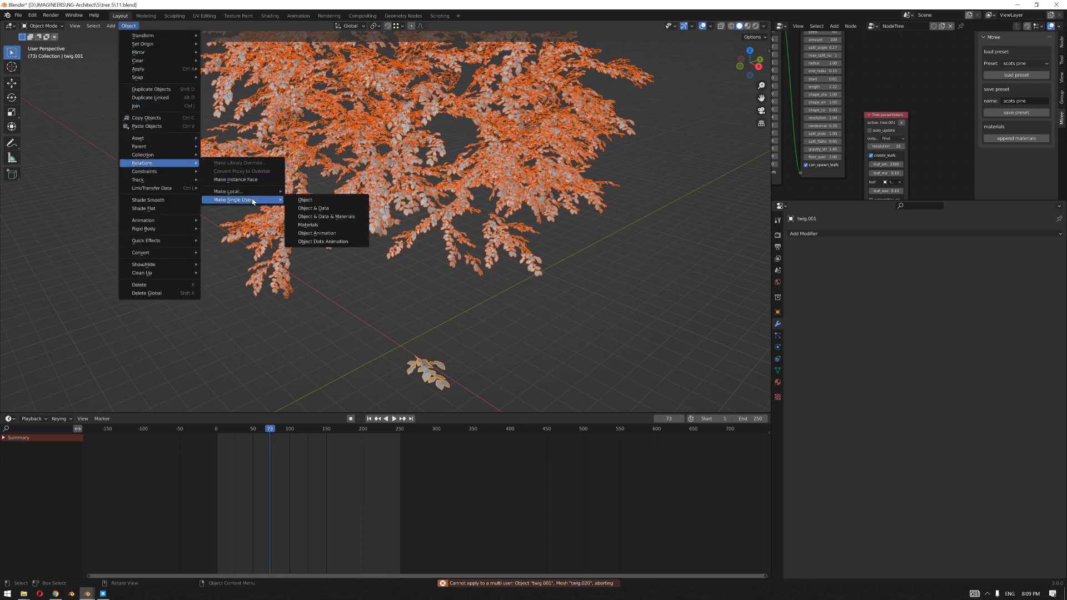
pyautogui.click(342, 209)
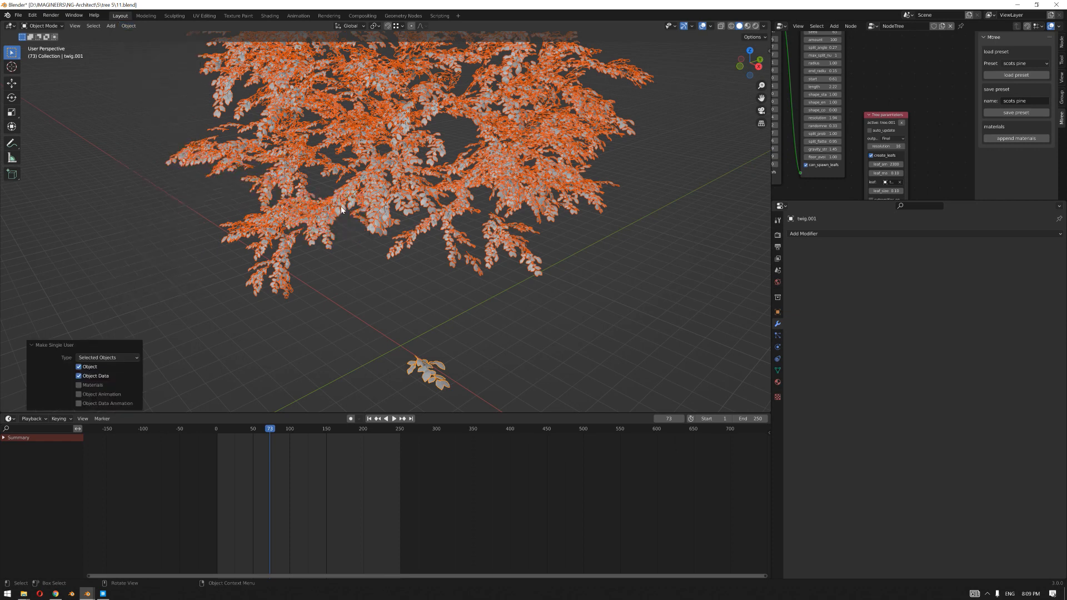
# Step: Select all visible leaf twigs and apply their scale
pyautogui.click(364, 302)
pyautogui.click(333, 242)
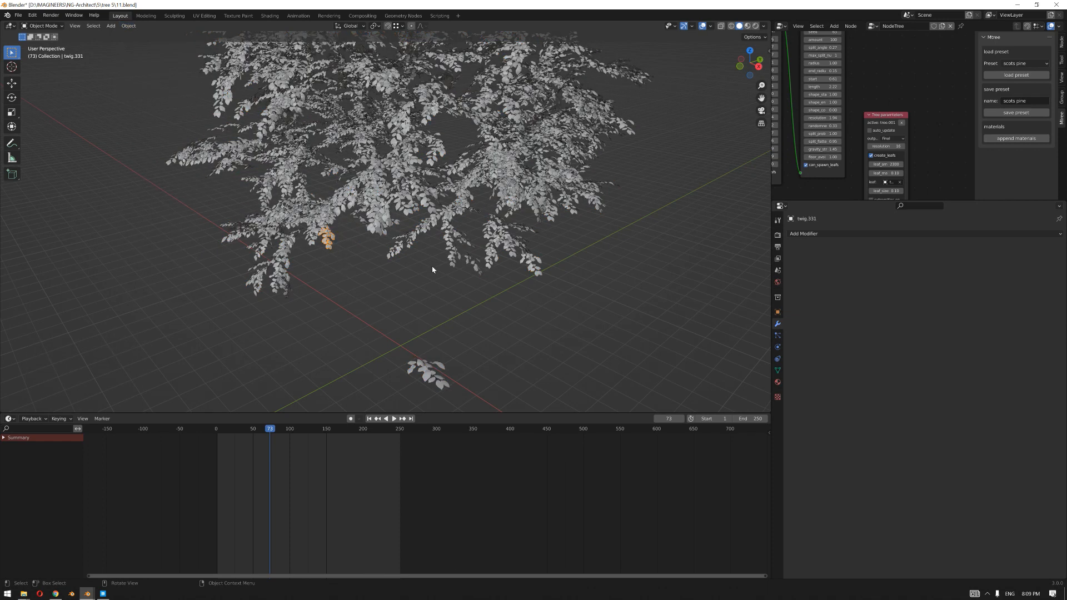
pyautogui.scroll(-3, 534, 311)
pyautogui.press('a')
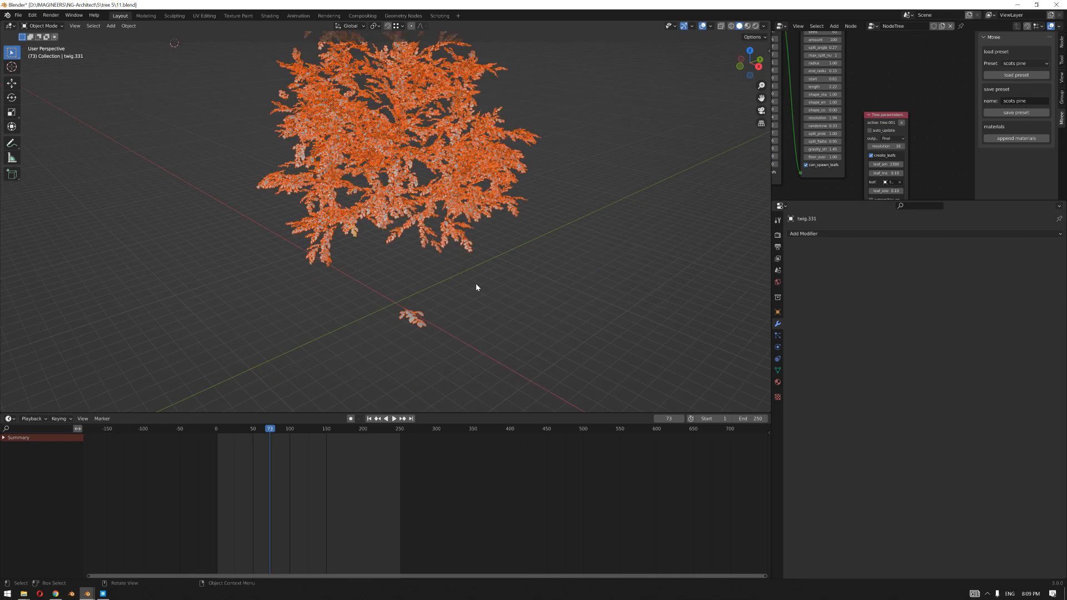
pyautogui.scroll(1, 476, 284)
pyautogui.hotkey('ctrl', 'a')
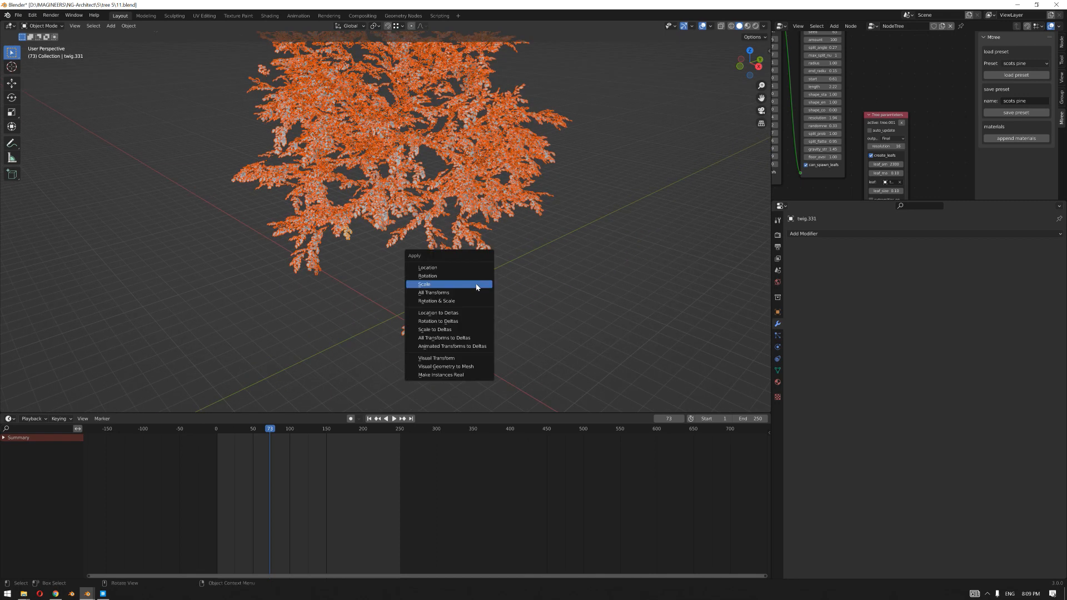
pyautogui.press('Return')
pyautogui.click(351, 294)
# Step: Clear the selection and unhide the trunk and armature
pyautogui.scroll(-1, 366, 285)
pyautogui.moveTo(414, 284)
pyautogui.keyDown('shift'); pyautogui.mouseDown(button='middle')
pyautogui.moveTo(375, 277)
pyautogui.moveTo(408, 283)
pyautogui.mouseUp(button='middle'); pyautogui.keyUp('shift')
pyautogui.moveTo(433, 283); pyautogui.dragTo(323, 378)
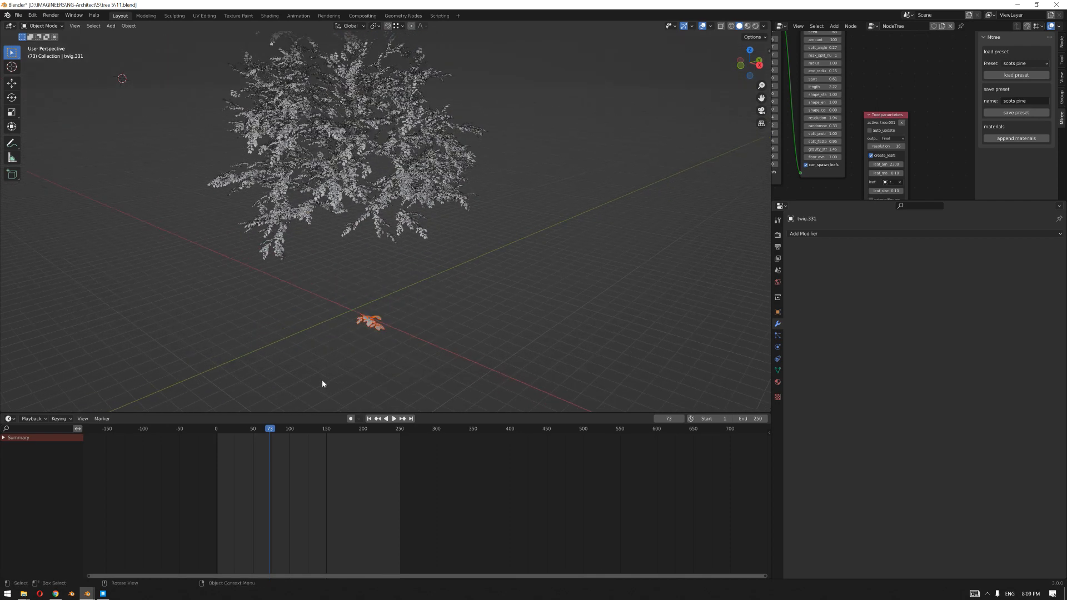
pyautogui.hotkey('alt', 'a')
pyautogui.hotkey('alt', 'h')
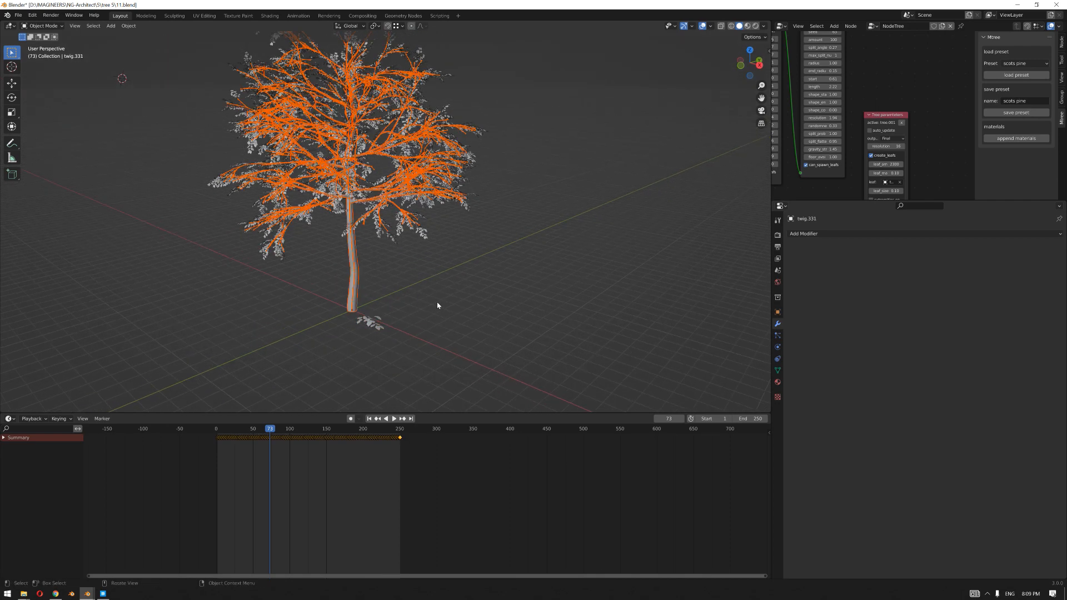
# Step: Delete the loose leaf twig on the ground beside the trunk
pyautogui.scroll(1, 440, 306)
pyautogui.click(416, 335)
pyautogui.moveTo(409, 364); pyautogui.dragTo(349, 395)
pyautogui.press('Delete')
pyautogui.moveTo(382, 352); pyautogui.dragTo(437, 328, button='middle')
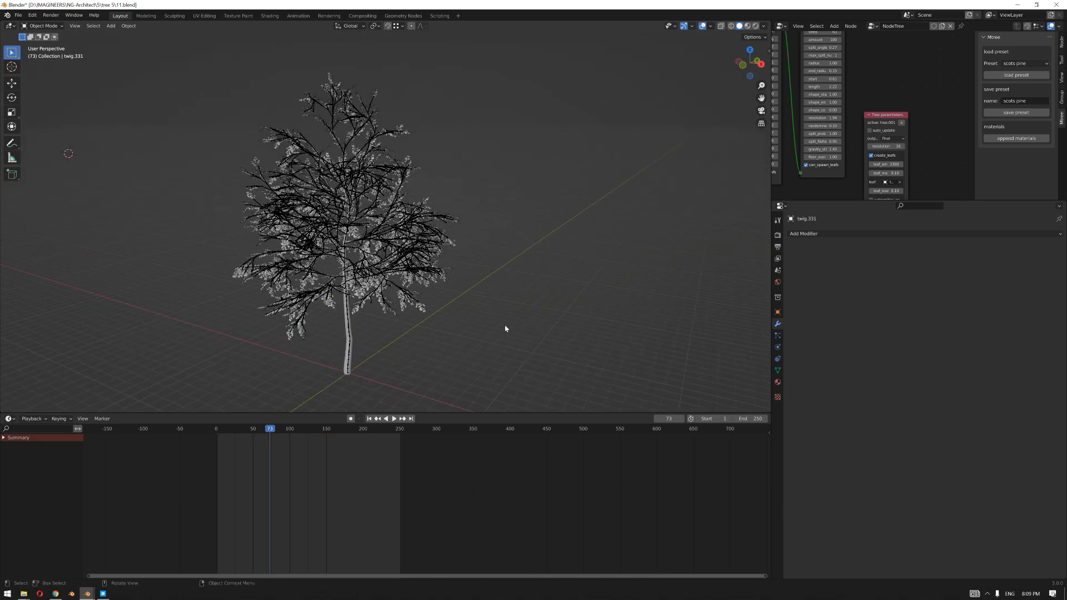
# Step: Select all objects of the tree, including the trunk, armature and leaf twigs
pyautogui.press('a')
pyautogui.press('q')
pyautogui.press('Escape')
pyautogui.hotkey('alt', 'a')
pyautogui.press('a')
# Step: Start an FBX export limited to Selected Objects, with only Armature and Mesh as object types
pyautogui.click(18, 15)
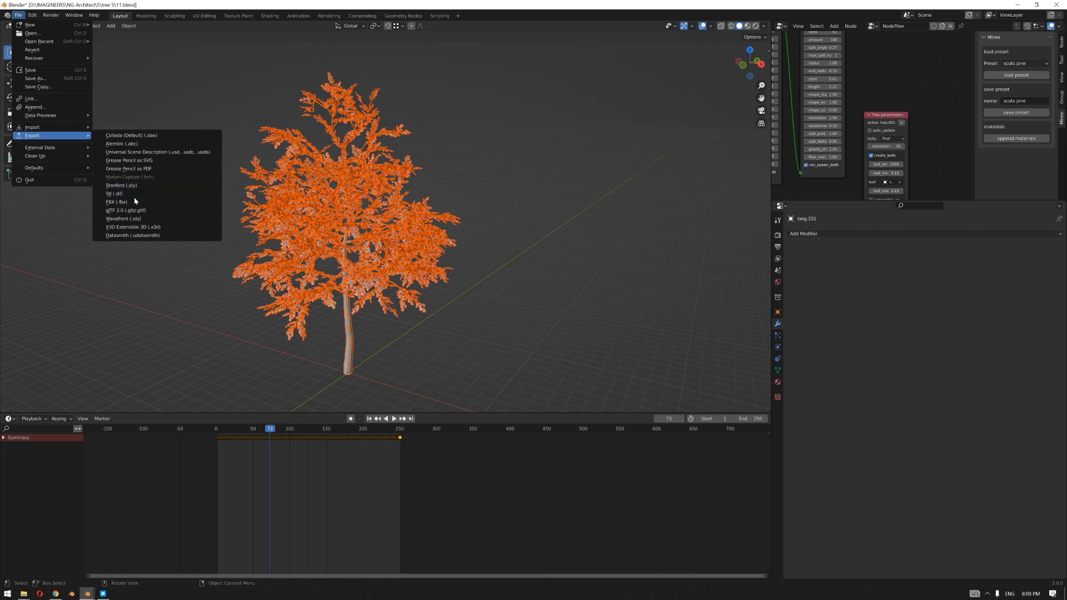
pyautogui.click(134, 199)
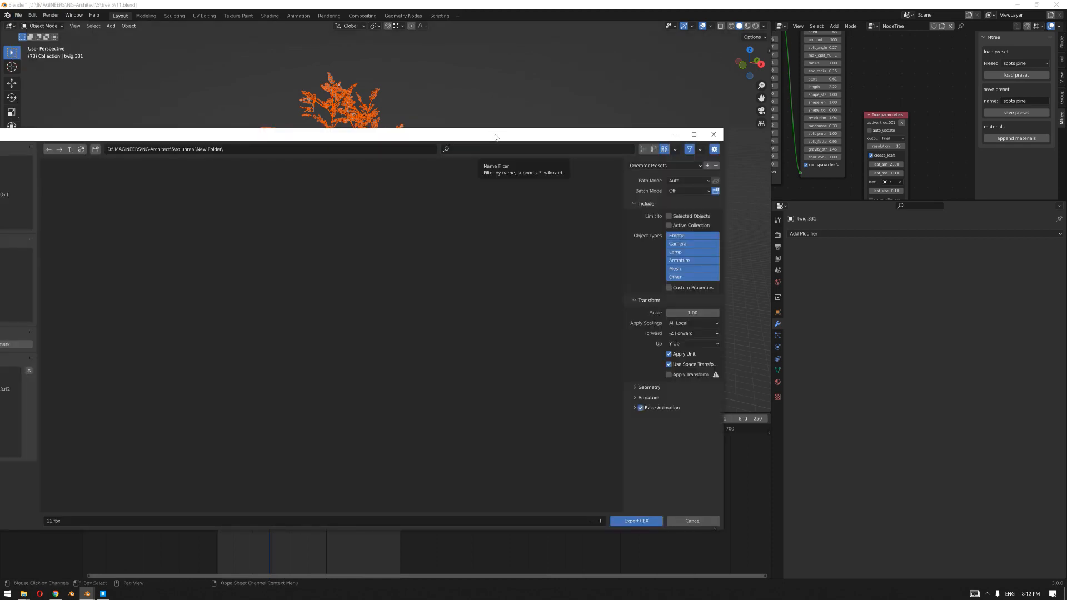
pyautogui.moveTo(496, 137); pyautogui.dragTo(492, 157)
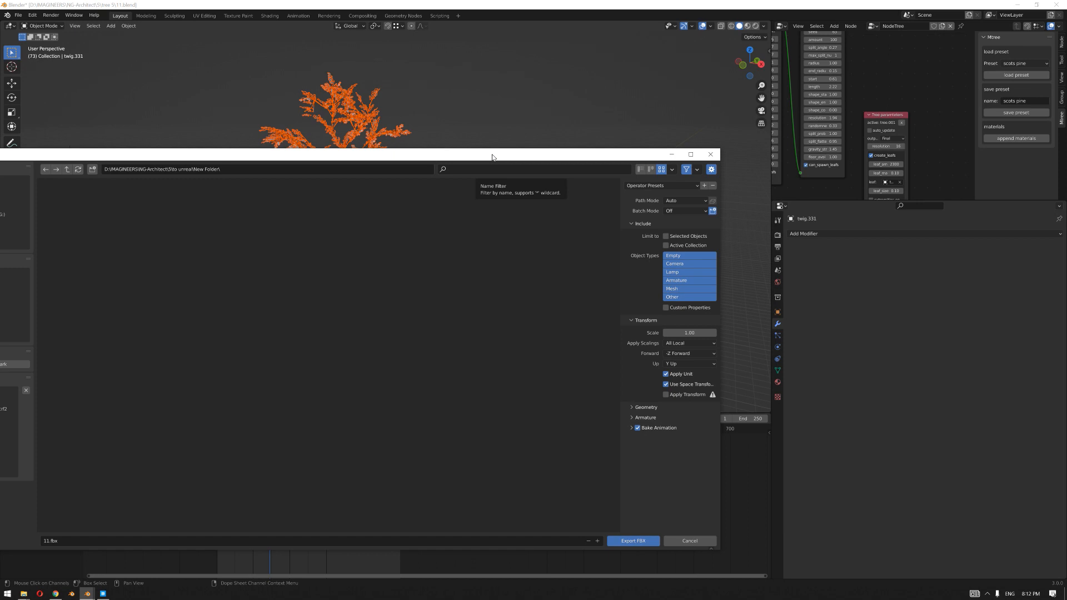
pyautogui.moveTo(493, 157); pyautogui.dragTo(491, 156)
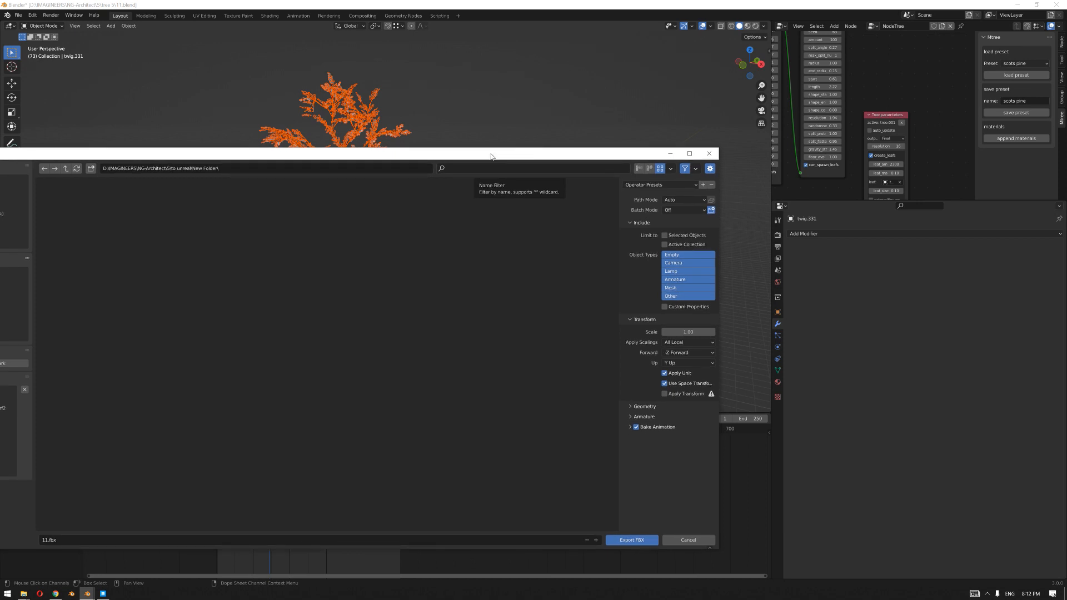
pyautogui.moveTo(491, 156); pyautogui.dragTo(491, 235)
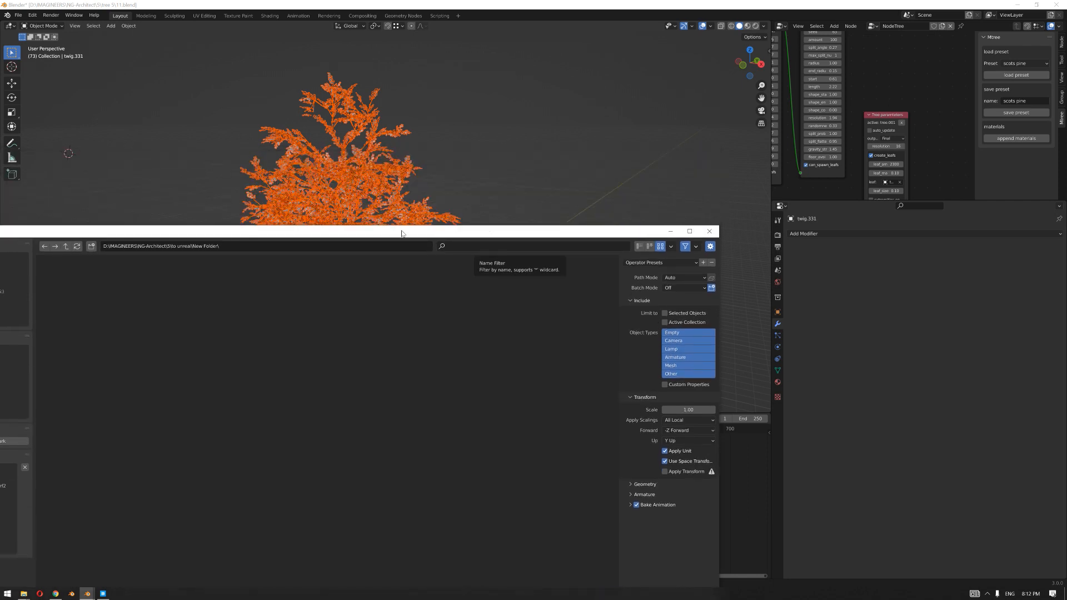
pyautogui.moveTo(406, 234); pyautogui.dragTo(394, 150)
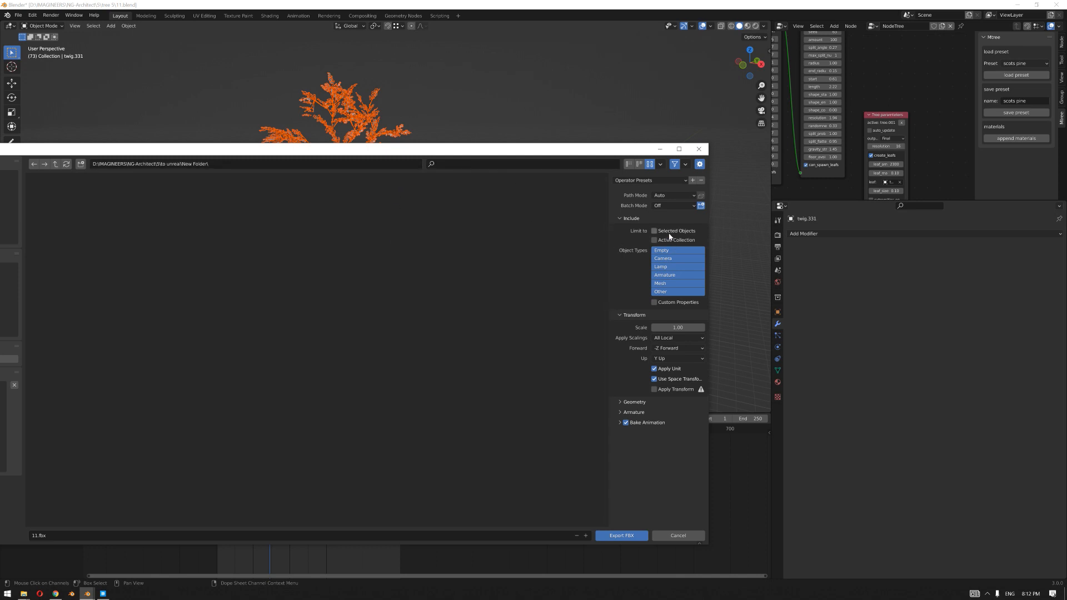
pyautogui.click(672, 276)
pyautogui.keyDown('shift'); pyautogui.click(672, 286); pyautogui.keyUp('shift')
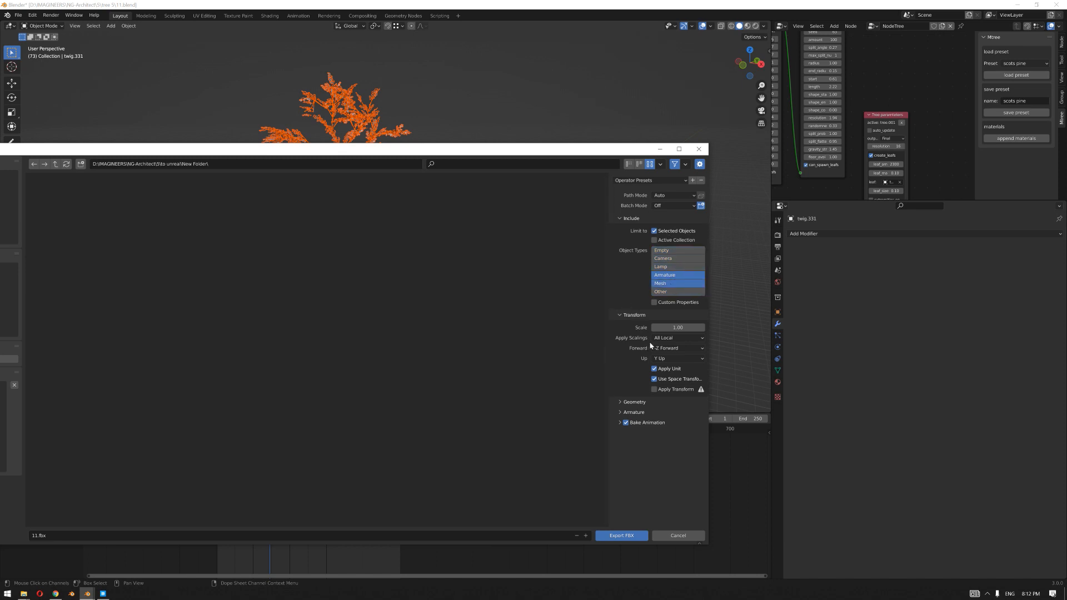
# Step: Set the FBX export scale to 0.01
pyautogui.click(677, 328)
pyautogui.moveTo(427, 149)
pyautogui.mouseDown()
pyautogui.moveTo(426, 236)
pyautogui.moveTo(431, 143)
pyautogui.moveTo(428, 152)
pyautogui.mouseUp()
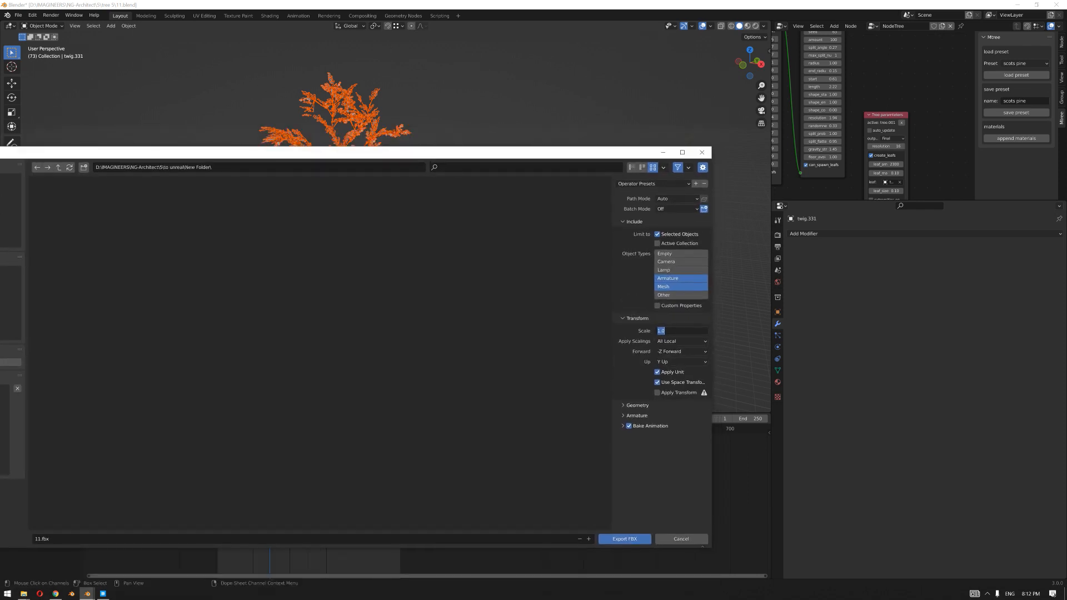
pyautogui.write('0.01')
pyautogui.press('Return')
# Step: Set the export axes to Z Up and X Forward, with Apply Scalings as FBX Custom Scale
pyautogui.click(673, 364)
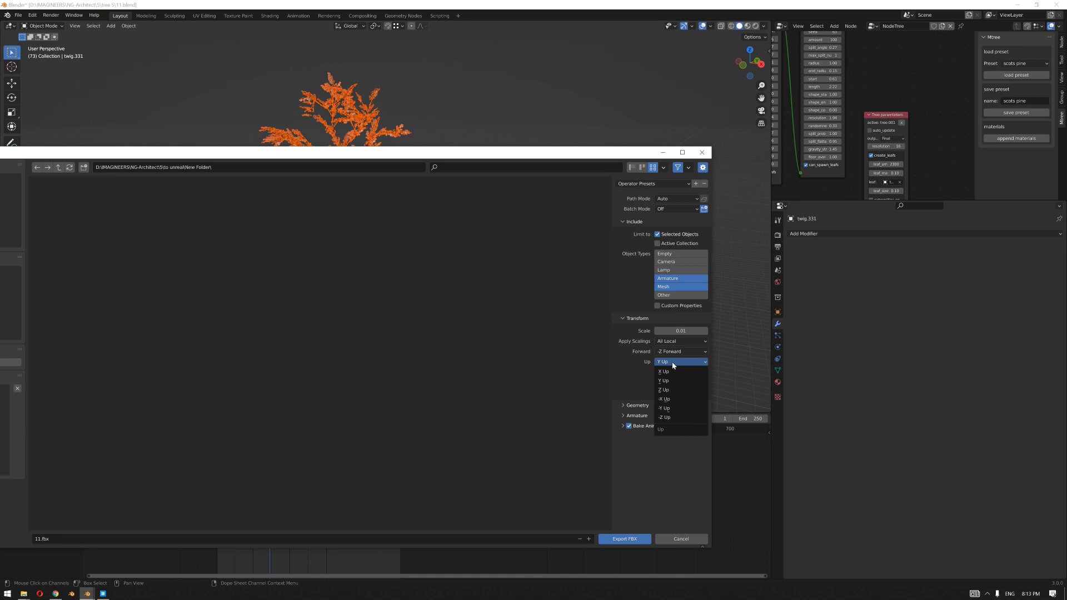
pyautogui.click(665, 390)
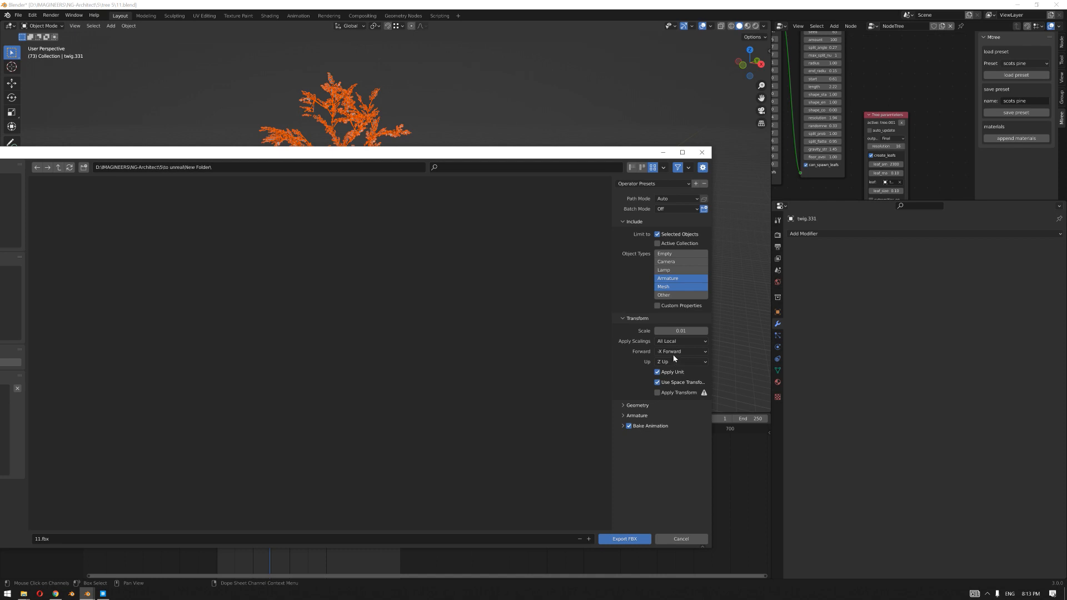
pyautogui.click(673, 352)
pyautogui.click(670, 363)
pyautogui.click(680, 344)
pyautogui.click(678, 369)
# Step: Set the exported geometry's smoothing to Face
pyautogui.click(632, 407)
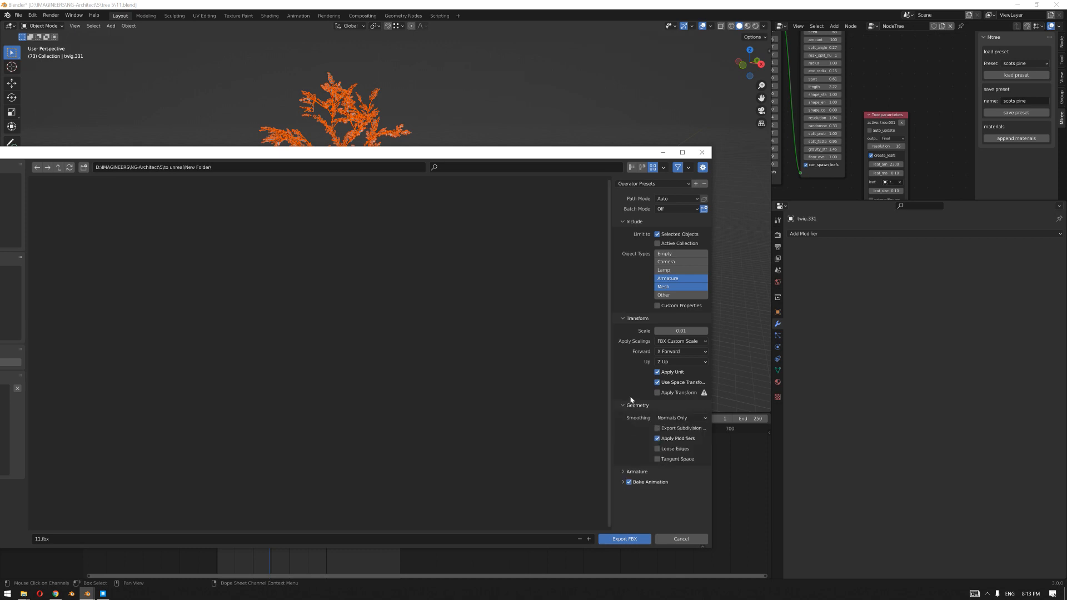
pyautogui.click(673, 423)
pyautogui.click(667, 435)
# Step: Turn off Add Leaf Bones and set the armature's FBX node type to Root
pyautogui.click(636, 472)
pyautogui.scroll(-1, 640, 470)
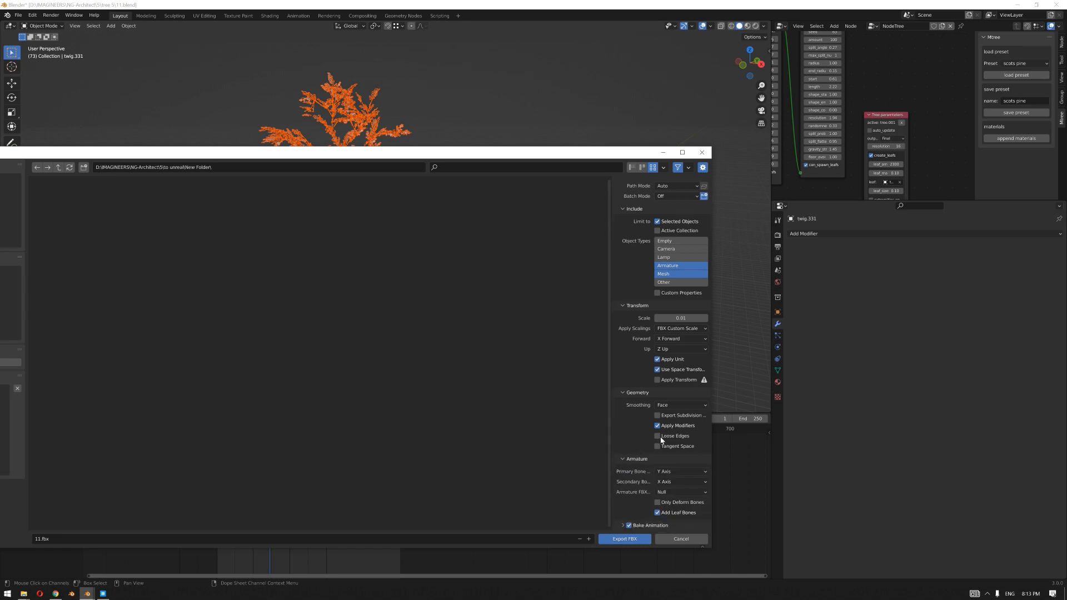
pyautogui.click(658, 513)
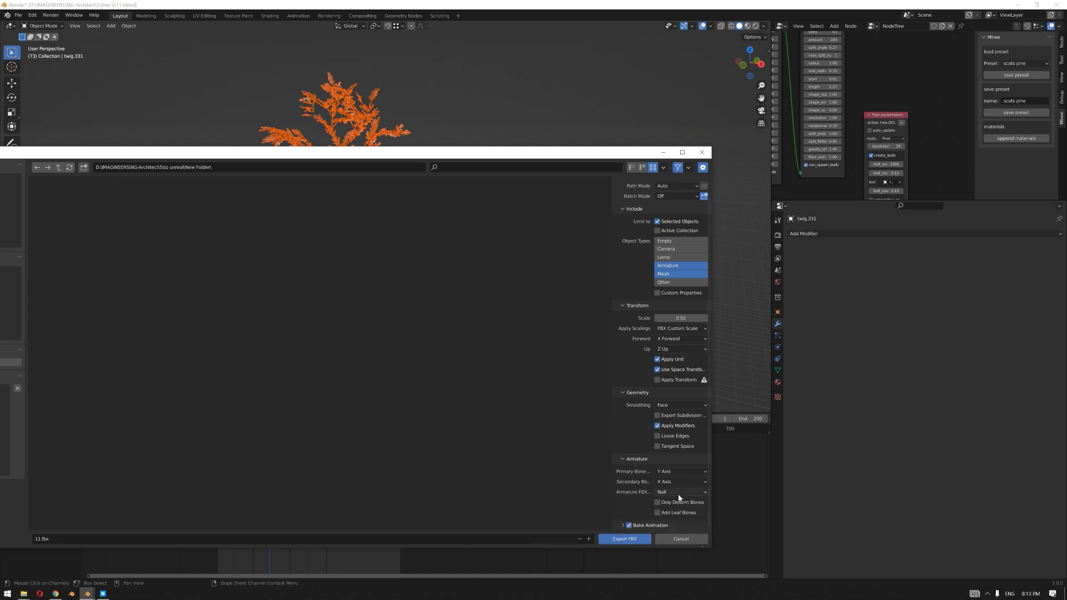
pyautogui.click(678, 493)
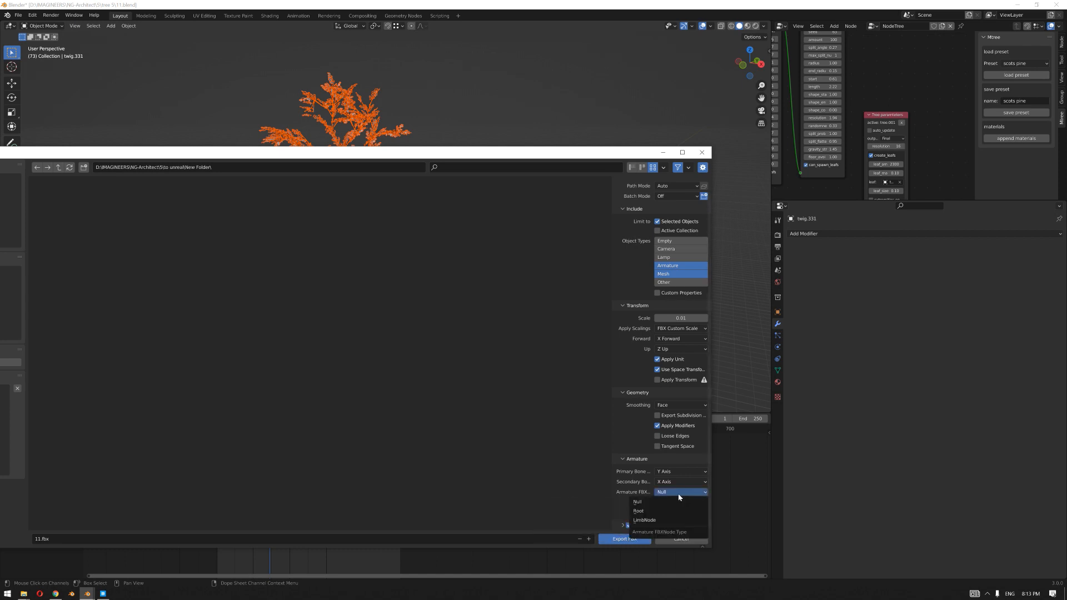
pyautogui.click(651, 512)
# Step: Turn off NLA Strips, All Actions and Force Start/End Keying for the baked animation, and export 11.fbx
pyautogui.moveTo(556, 154); pyautogui.dragTo(544, 67)
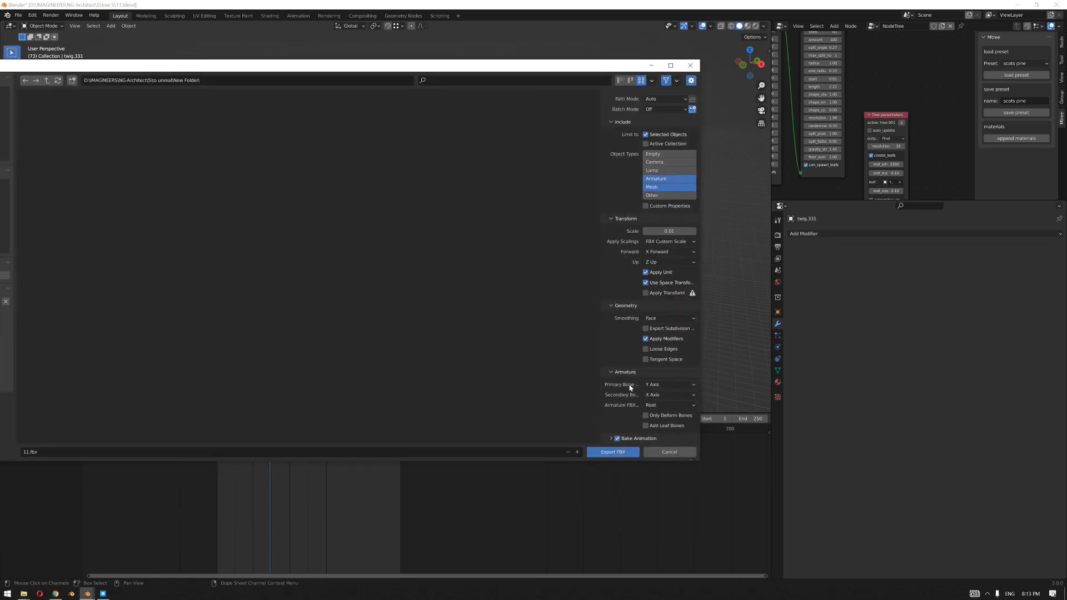
pyautogui.moveTo(578, 461); pyautogui.dragTo(584, 527)
pyautogui.click(612, 451)
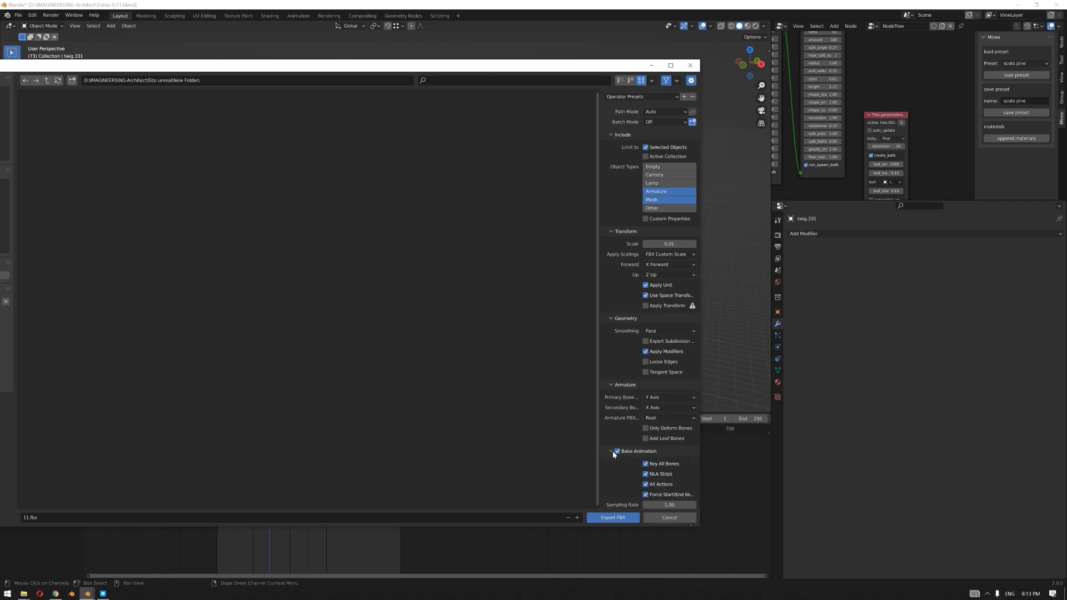
pyautogui.click(660, 484)
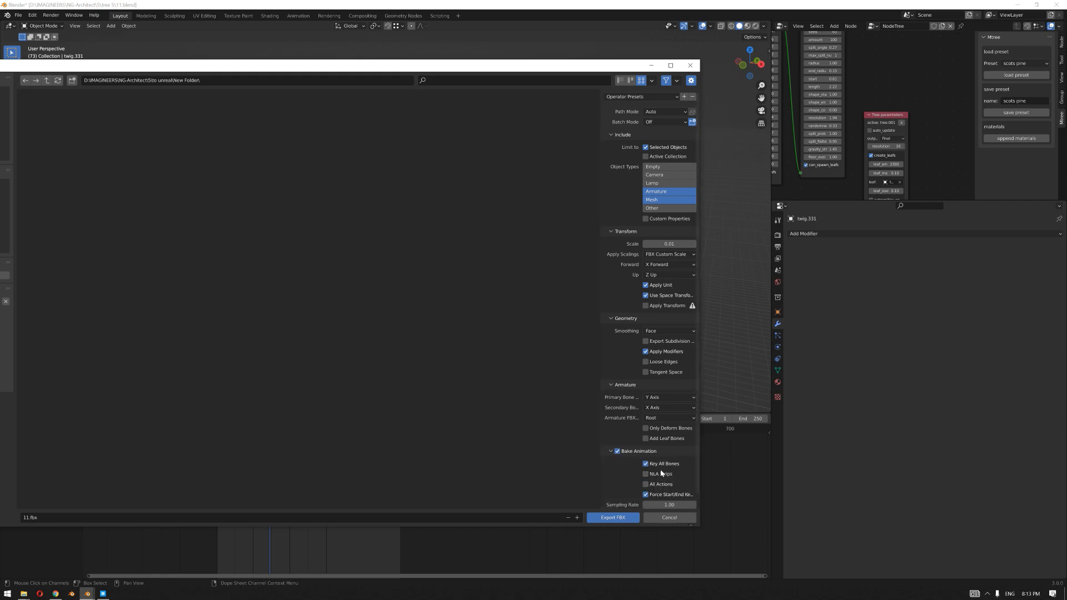
pyautogui.click(645, 495)
pyautogui.click(610, 518)
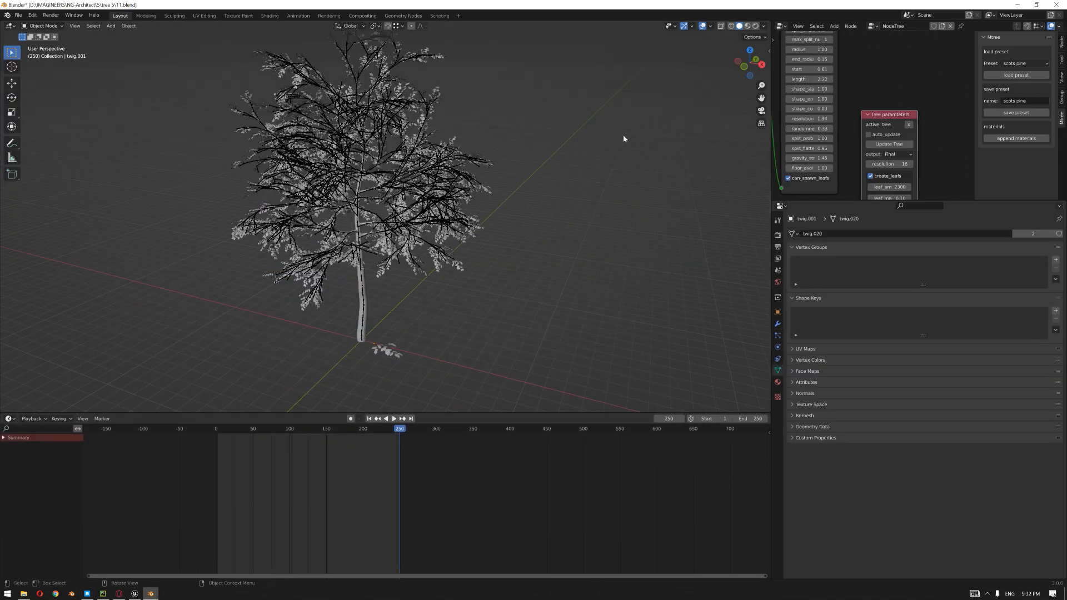
# Step: Delete the entire existing tree, keeping only the loose leaf twig on the ground
pyautogui.moveTo(575, 167); pyautogui.dragTo(542, 198, button='middle')
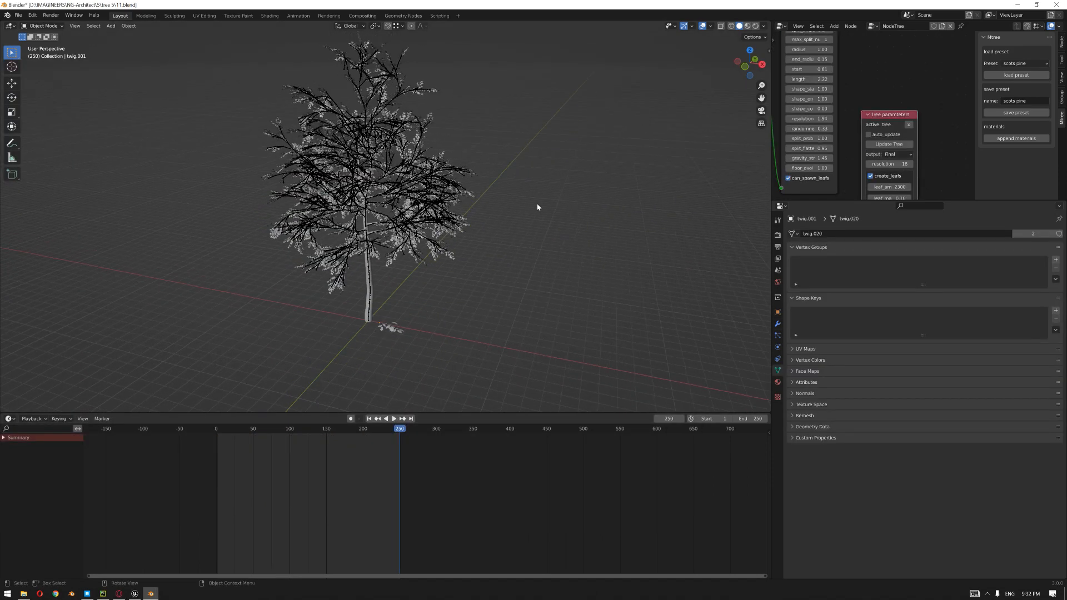
pyautogui.scroll(1, 536, 211)
pyautogui.scroll(1, 475, 253)
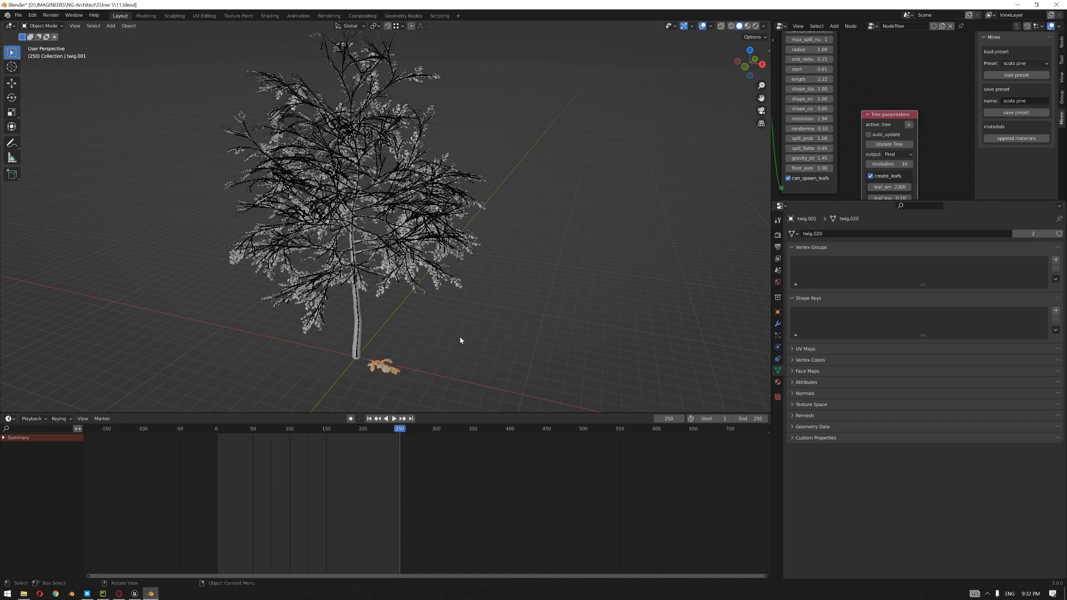
pyautogui.moveTo(457, 334); pyautogui.dragTo(453, 329, button='middle')
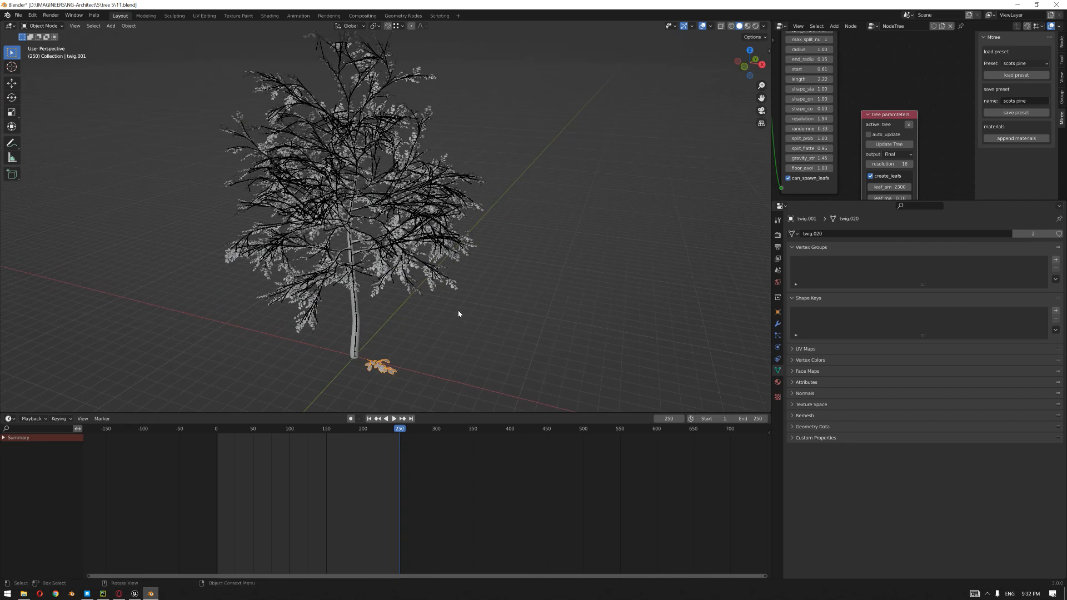
pyautogui.moveTo(459, 315); pyautogui.dragTo(513, 324, button='middle')
pyautogui.click(498, 285)
pyautogui.moveTo(595, 100); pyautogui.dragTo(165, 285)
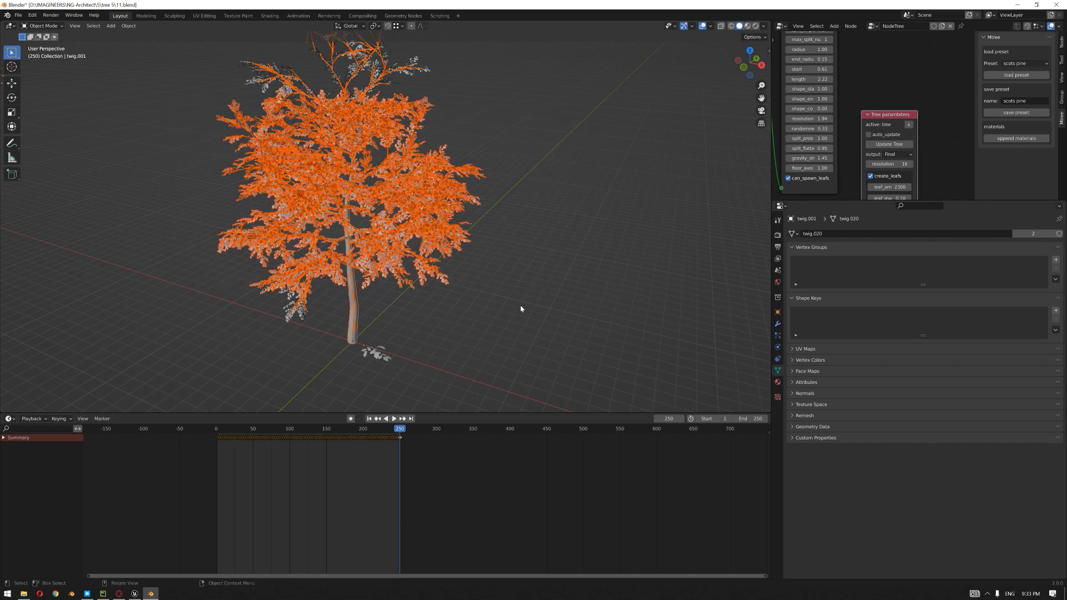
pyautogui.press('Delete')
pyautogui.moveTo(444, 321); pyautogui.dragTo(332, 372)
pyautogui.hotkey('ctrl', 'i')
pyautogui.press('Delete')
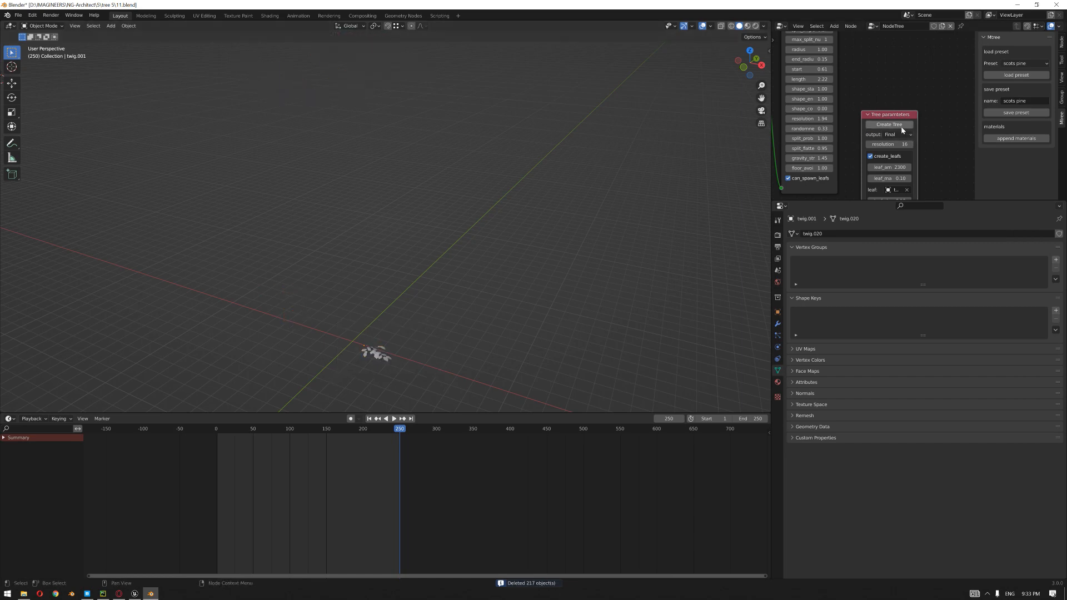
# Step: Assign the ground twig as the leaf object in the Tree parameters node and create a new tree
pyautogui.moveTo(945, 168); pyautogui.dragTo(943, 127, button='middle')
pyautogui.click(905, 149)
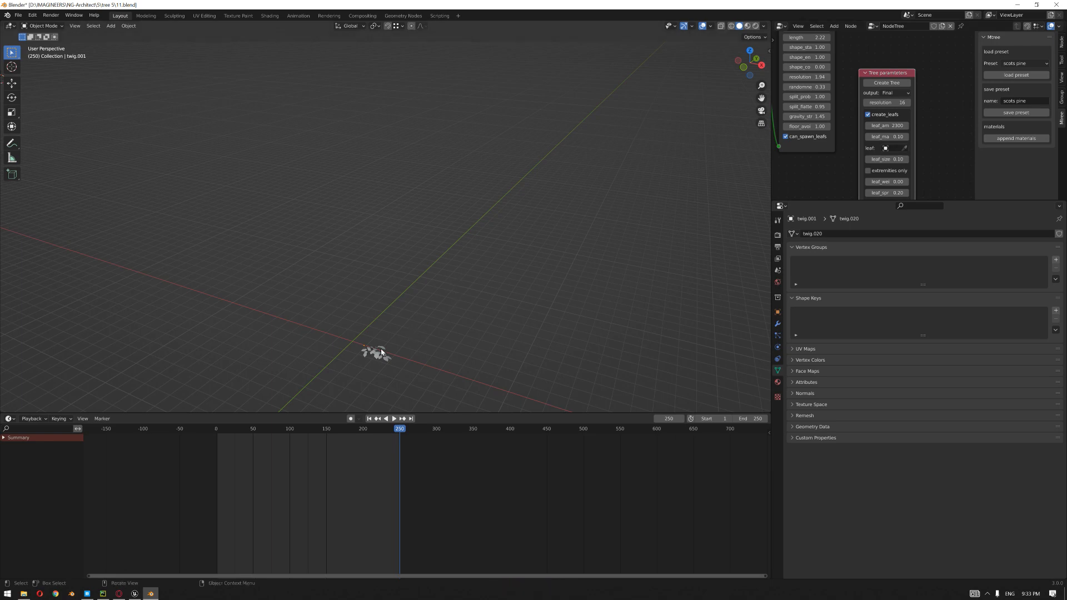
pyautogui.click(905, 148)
pyautogui.click(380, 350)
pyautogui.click(887, 83)
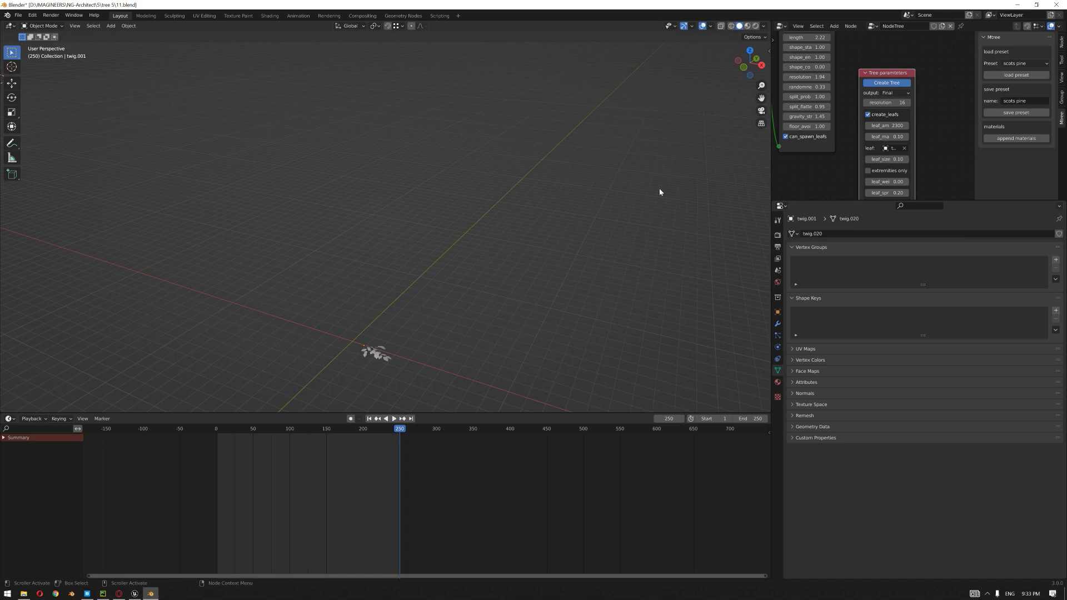
# Step: Examine the newly generated tree's trunk and foliage up close and as a whole
pyautogui.scroll(2, 456, 312)
pyautogui.moveTo(447, 343); pyautogui.dragTo(363, 308, button='middle')
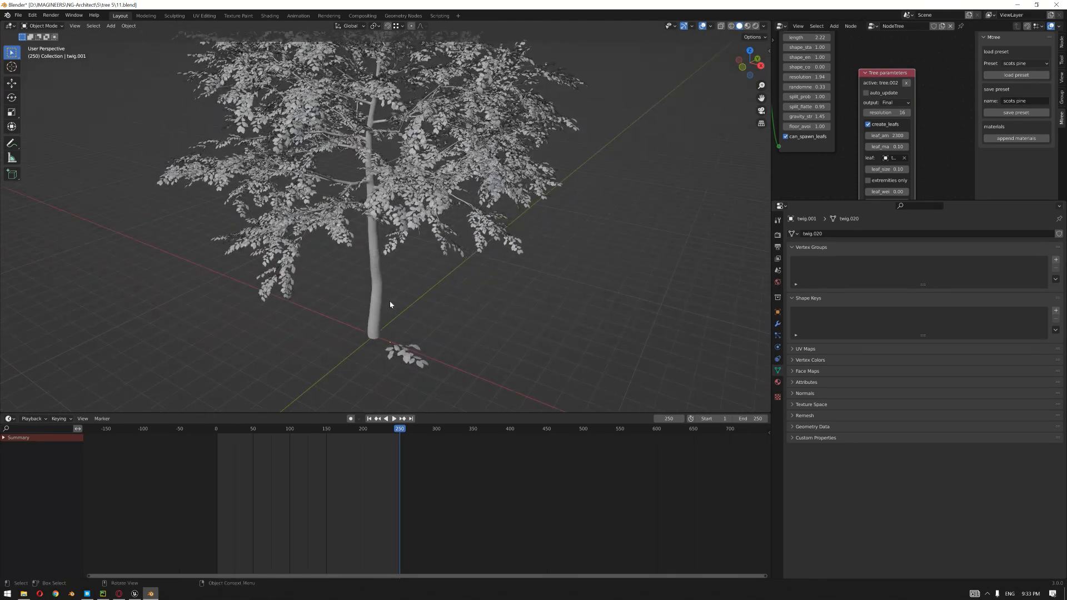
pyautogui.click(377, 303)
pyautogui.scroll(-1, 433, 291)
pyautogui.keyDown('shift'); pyautogui.moveTo(441, 289); pyautogui.dragTo(444, 315, button='middle'); pyautogui.keyUp('shift')
pyautogui.click(505, 322)
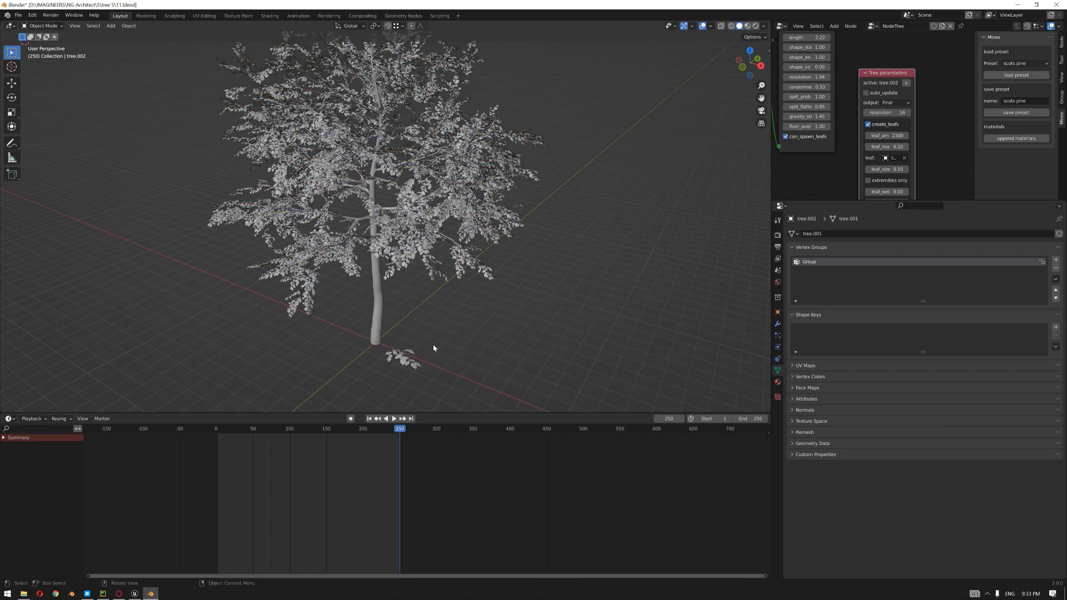
pyautogui.scroll(-2, 504, 304)
pyautogui.moveTo(513, 303); pyautogui.dragTo(537, 294, button='middle')
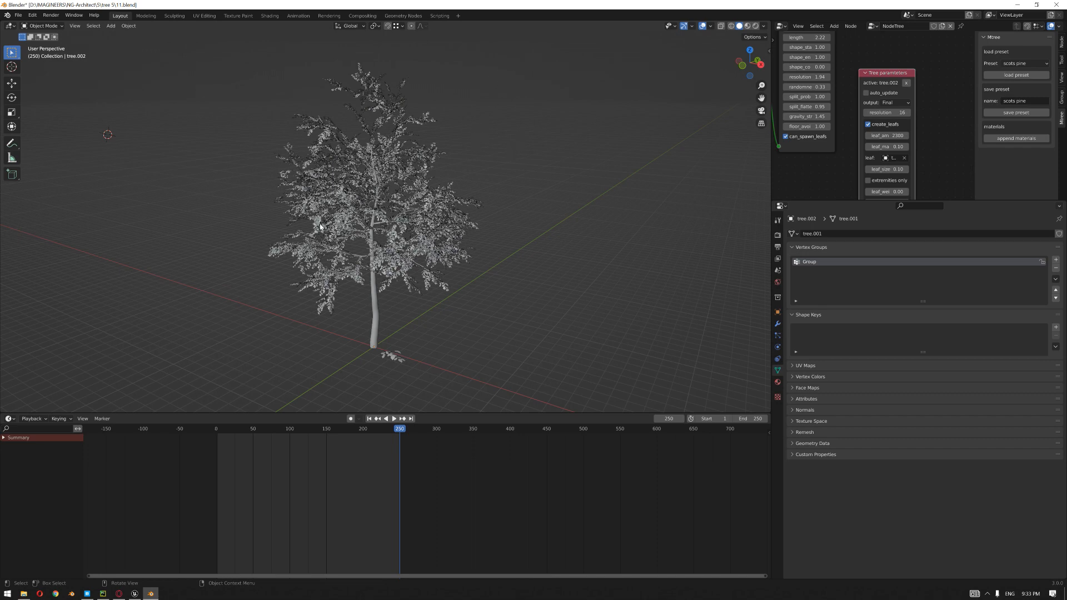
pyautogui.click(134, 594)
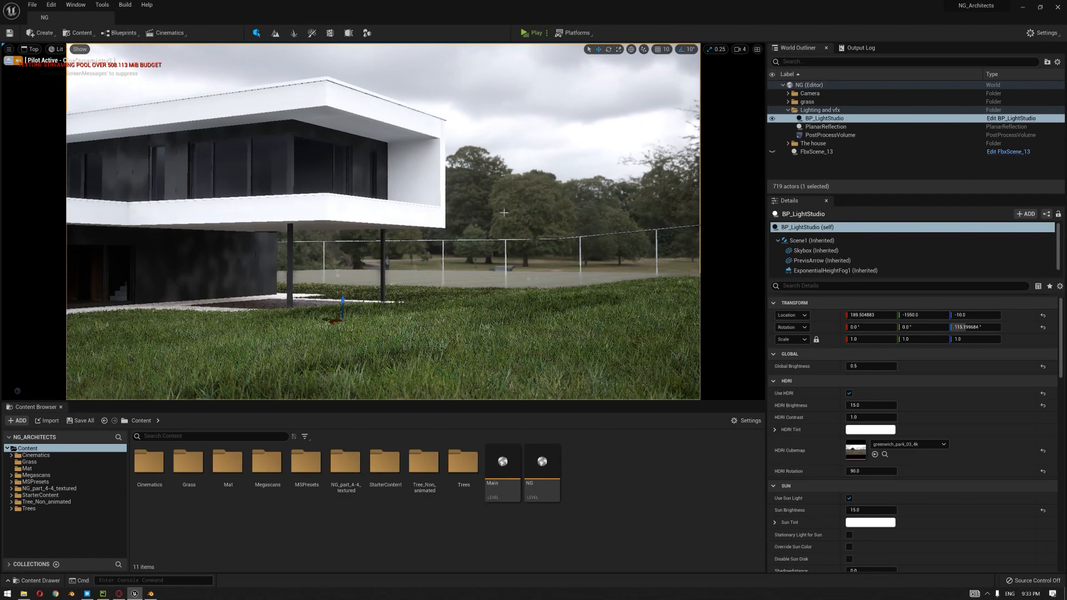
pyautogui.click(32, 5)
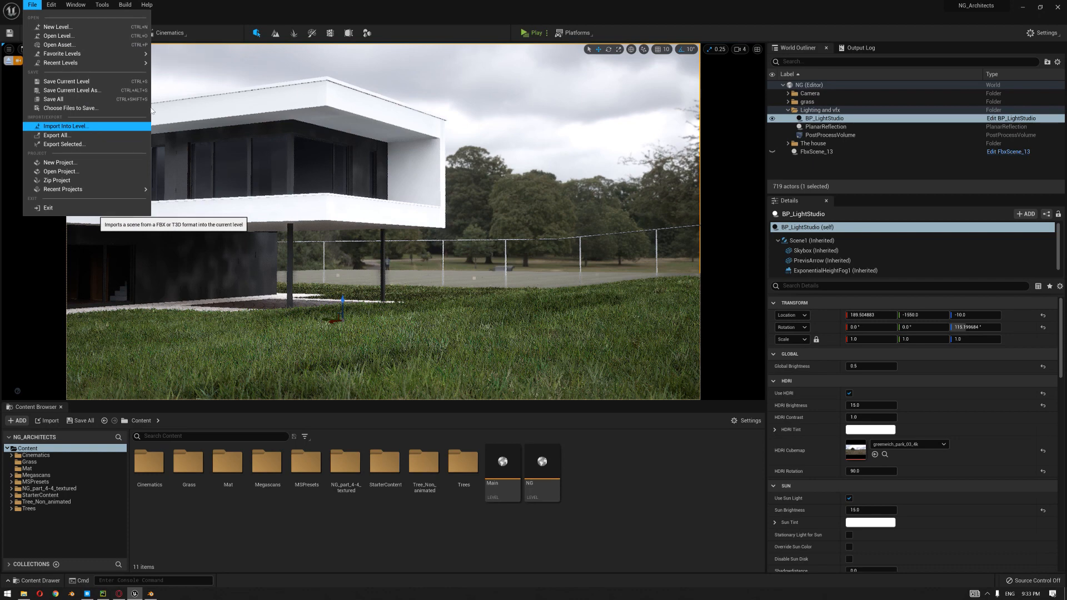
pyautogui.click(377, 3)
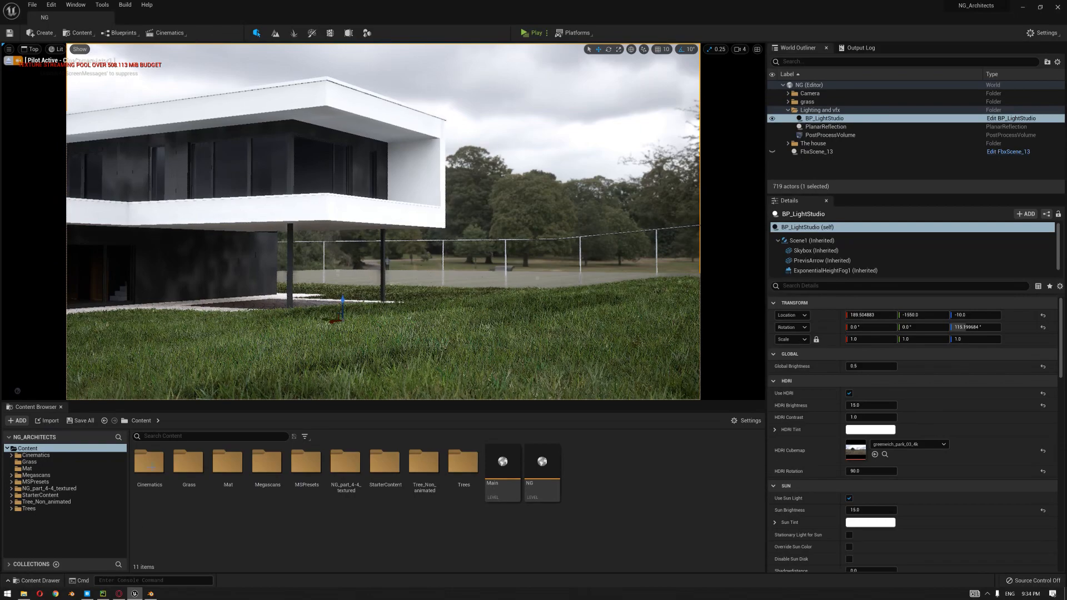
pyautogui.click(150, 594)
pyautogui.scroll(2, 496, 250)
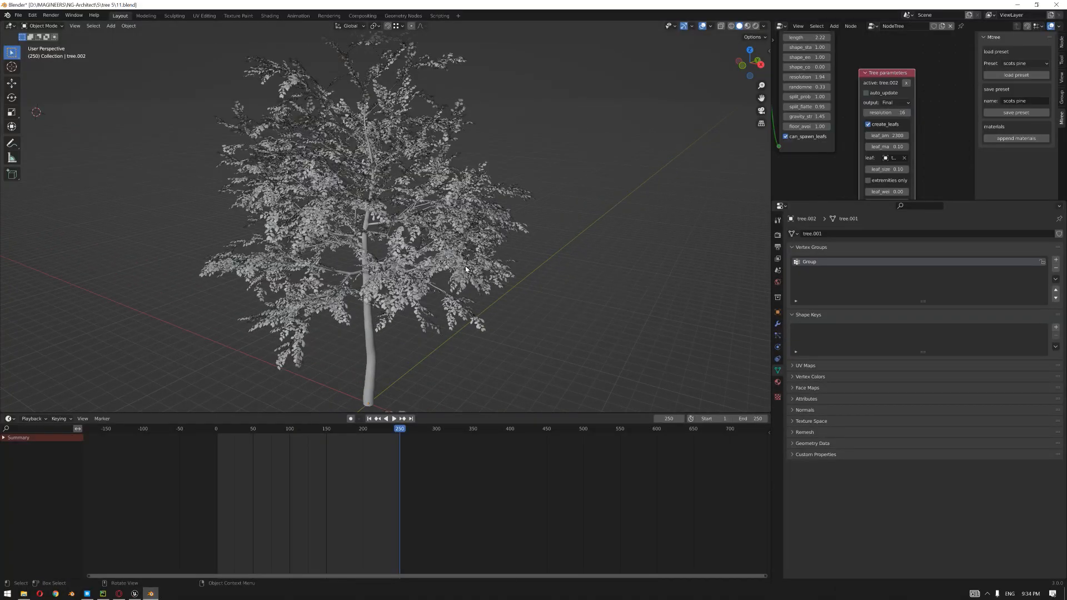
# Step: Switch to Unreal Engine and start importing 11.fbx into the level, with Trees/Tree3 as the content location
pyautogui.click(134, 593)
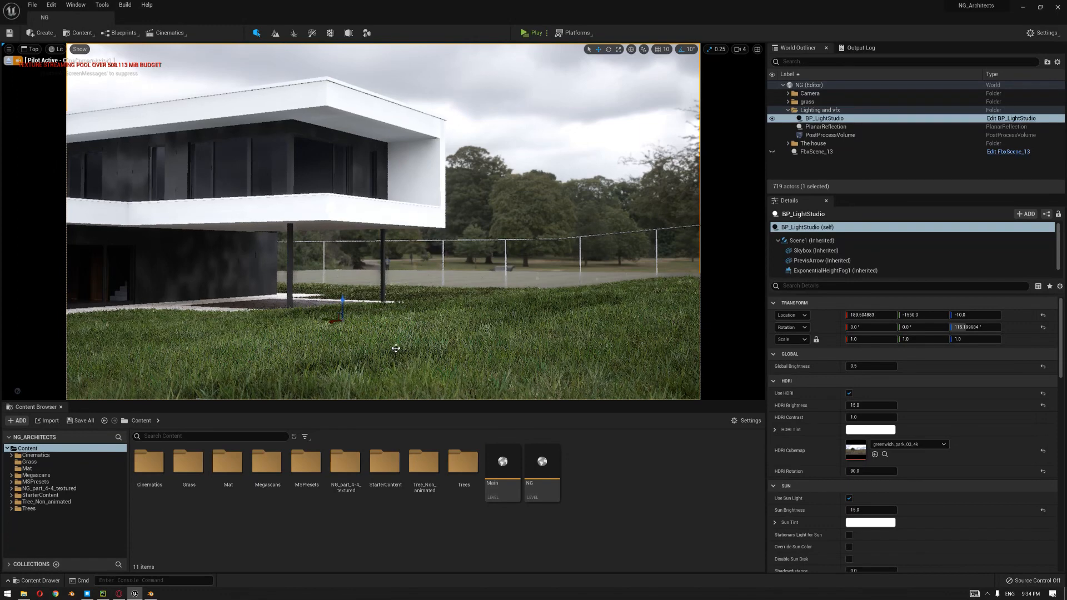
pyautogui.click(32, 4)
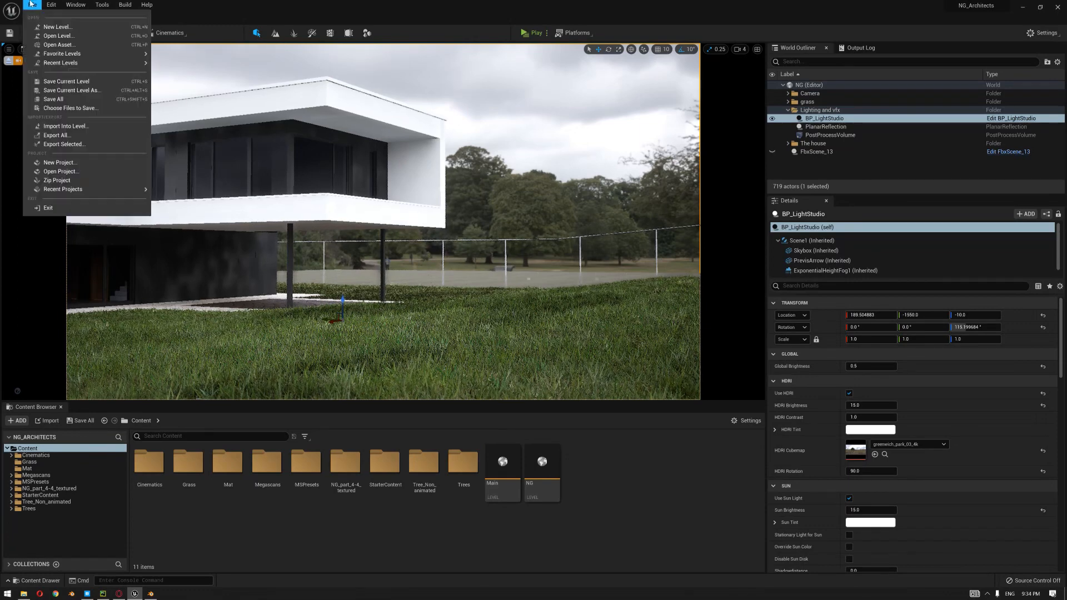
pyautogui.click(60, 127)
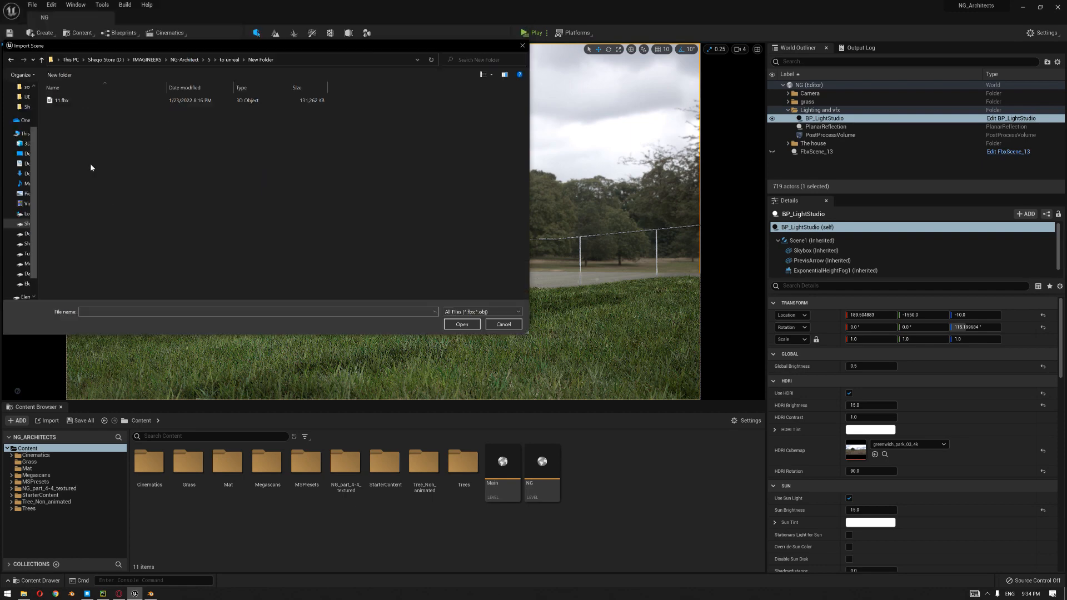
pyautogui.doubleClick(89, 103)
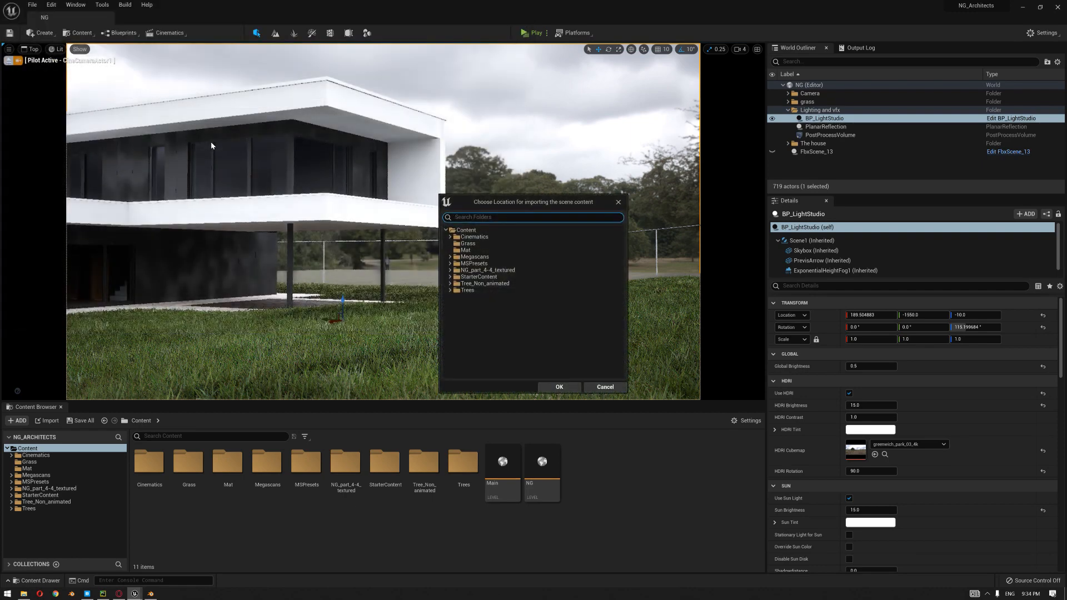
pyautogui.doubleClick(469, 291)
pyautogui.click(488, 311)
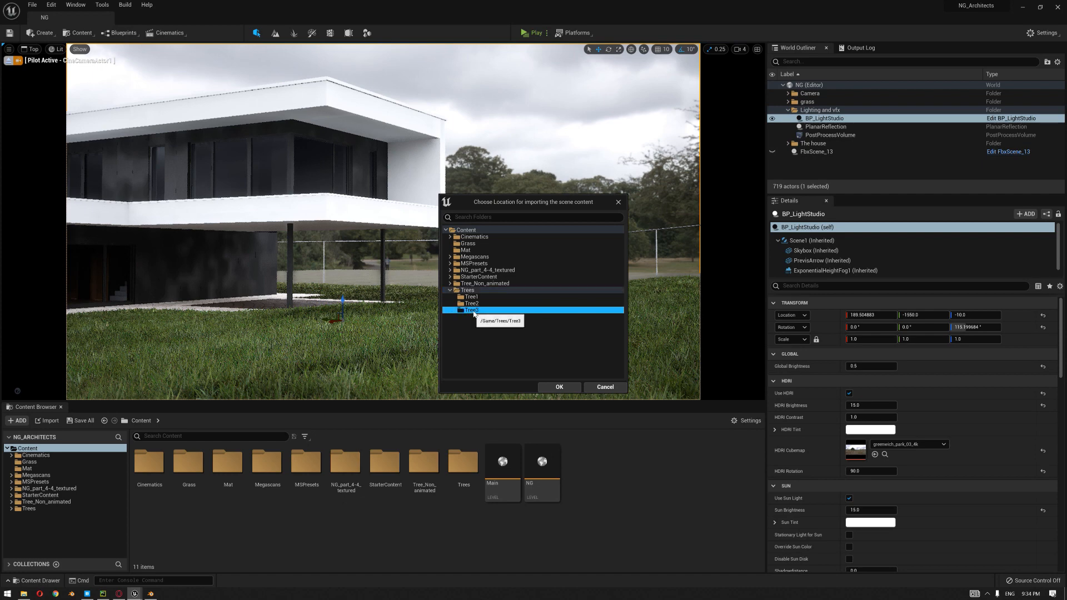
pyautogui.click(560, 386)
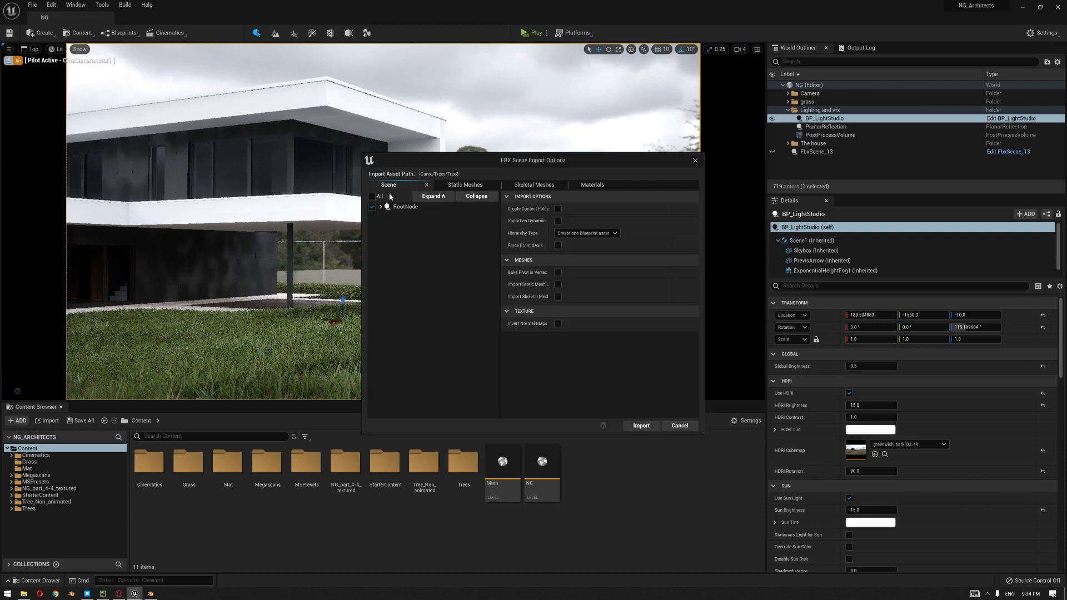
# Step: Review the FBX scene import's hierarchy type, node list, static mesh and skeletal mesh options, and cancel the import
pyautogui.moveTo(535, 161); pyautogui.dragTo(465, 130)
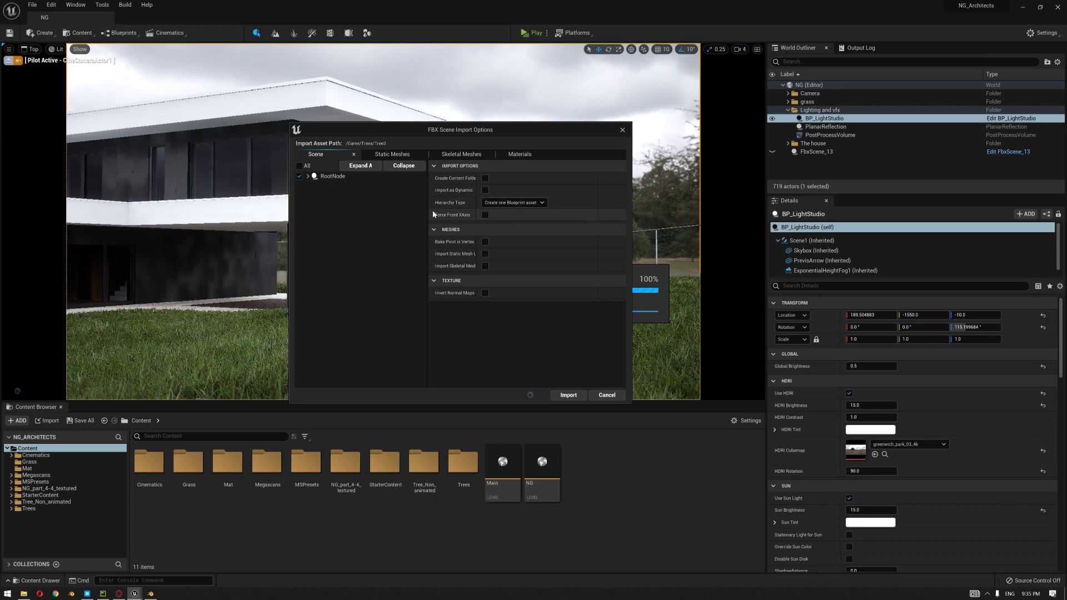
pyautogui.click(512, 204)
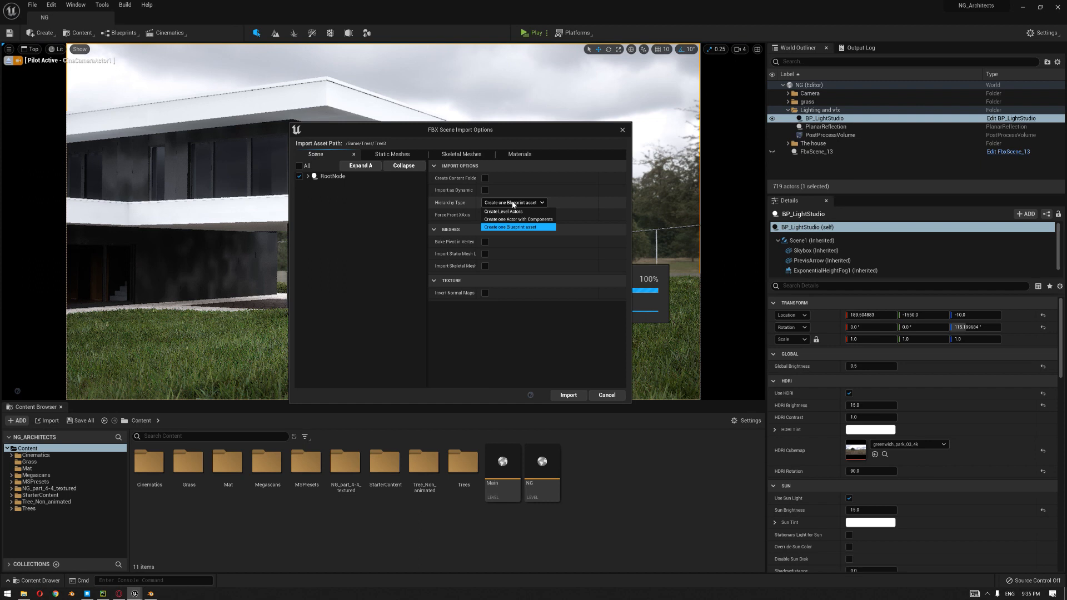
pyautogui.click(526, 228)
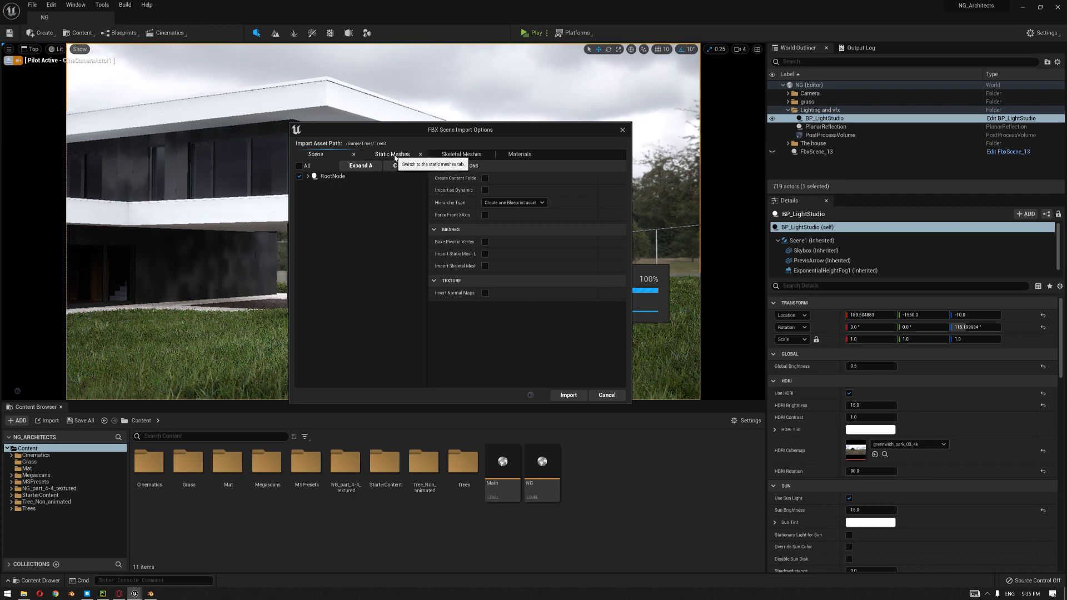
pyautogui.click(308, 176)
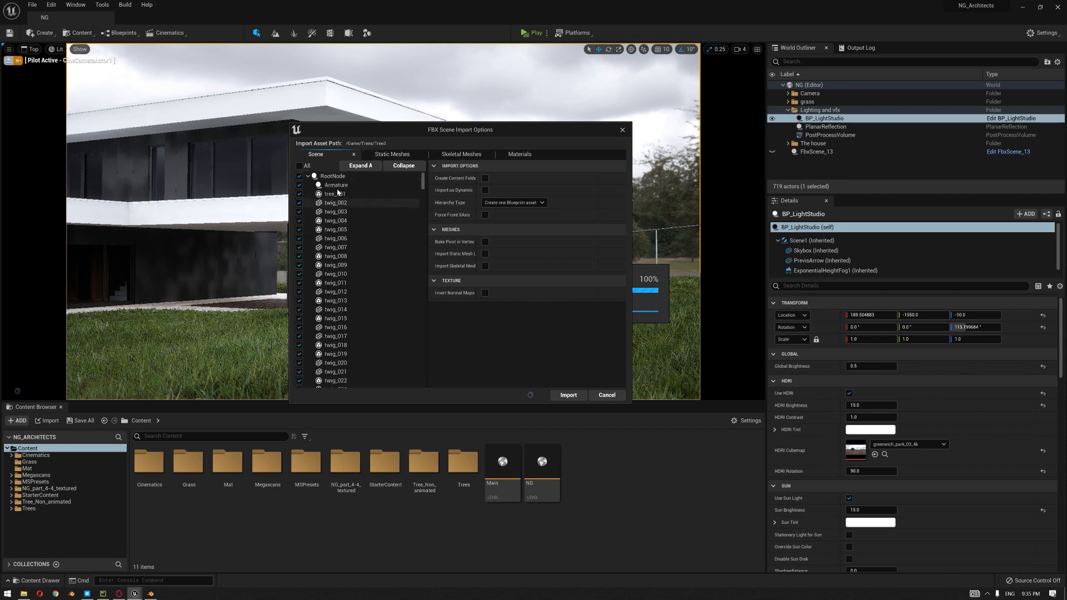
pyautogui.click(308, 177)
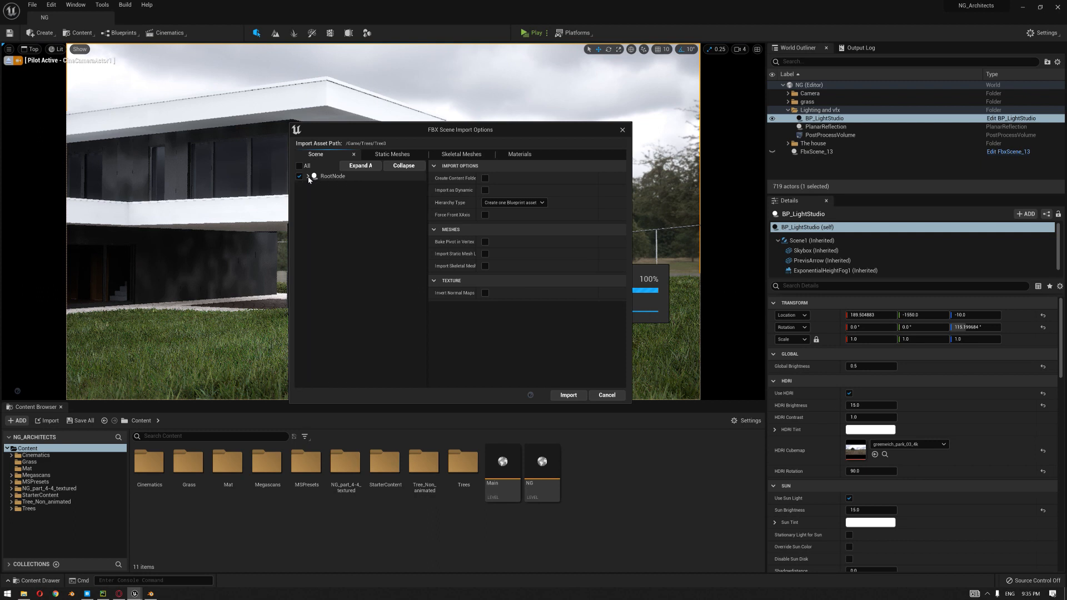
pyautogui.click(394, 157)
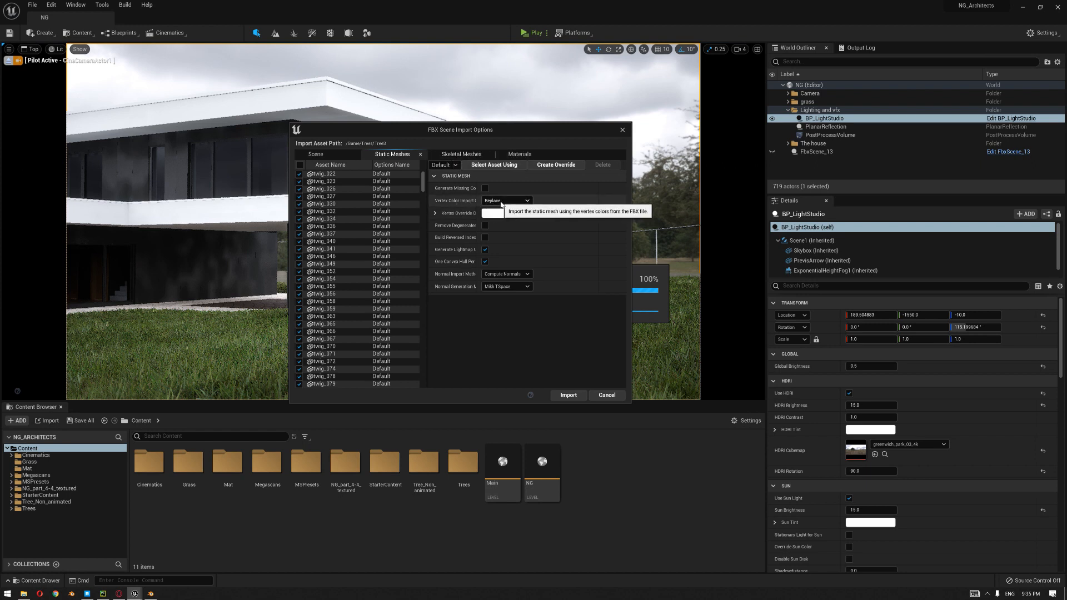
pyautogui.click(457, 154)
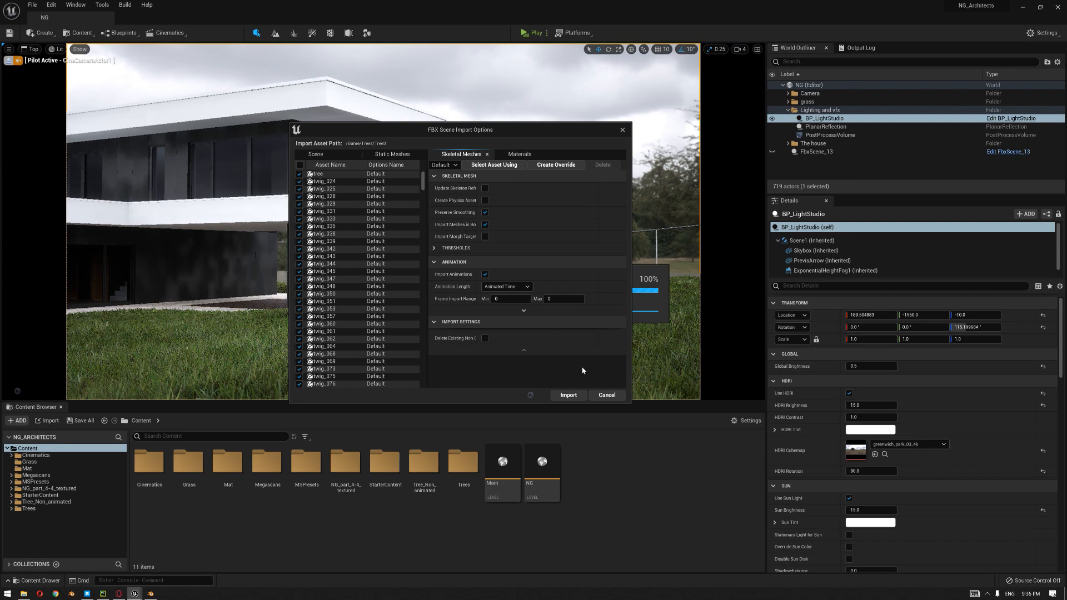
pyautogui.click(595, 392)
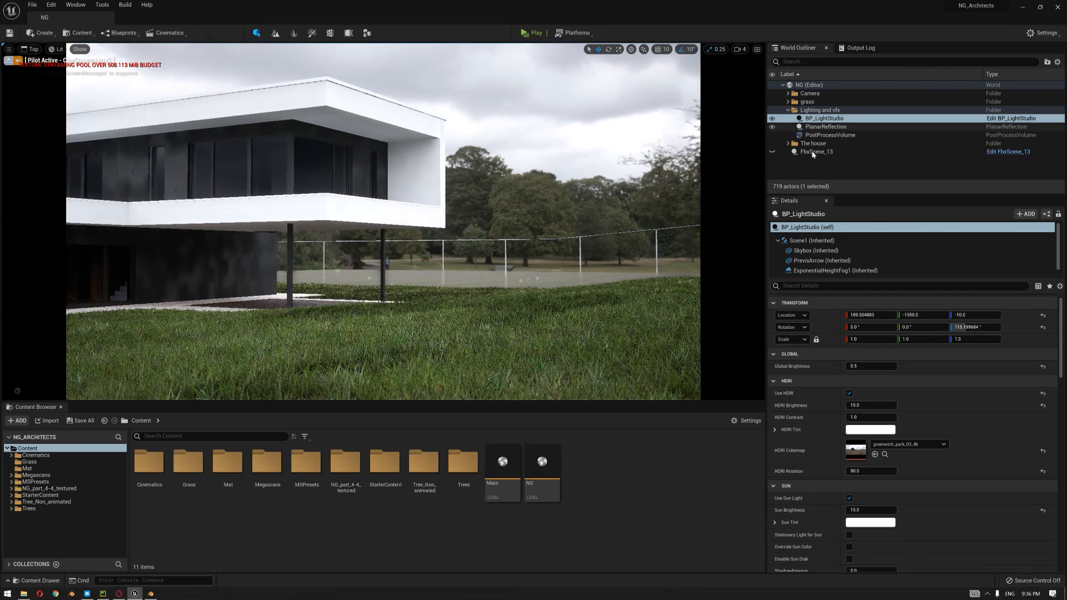
# Step: Make Armature the root component of the FbxScene_13 Blueprint in place of DefaultSceneRoot, and compile it
pyautogui.click(789, 153)
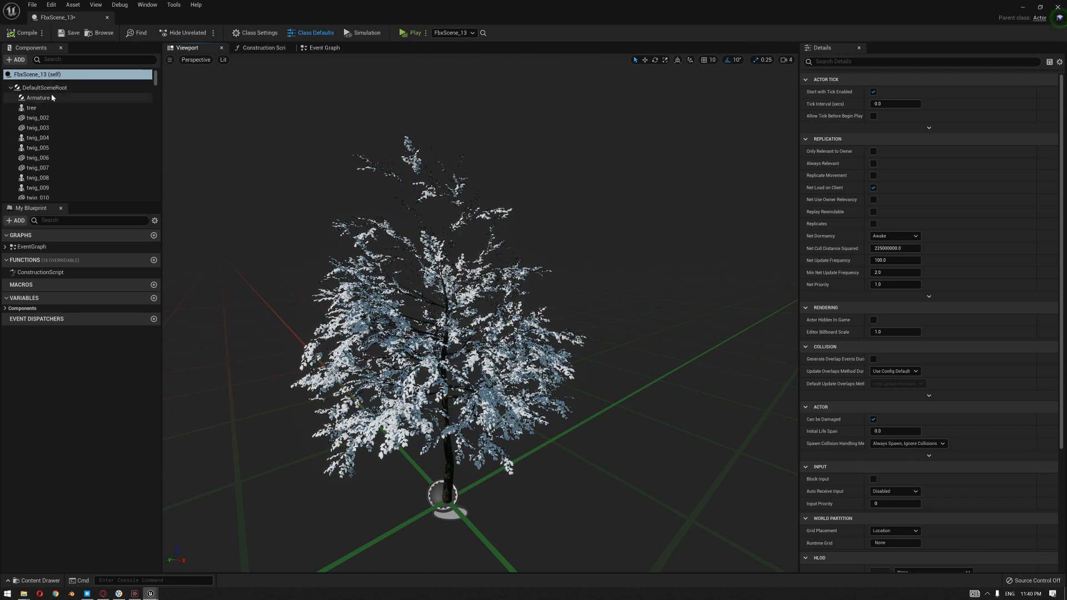
pyautogui.moveTo(40, 98); pyautogui.dragTo(37, 89)
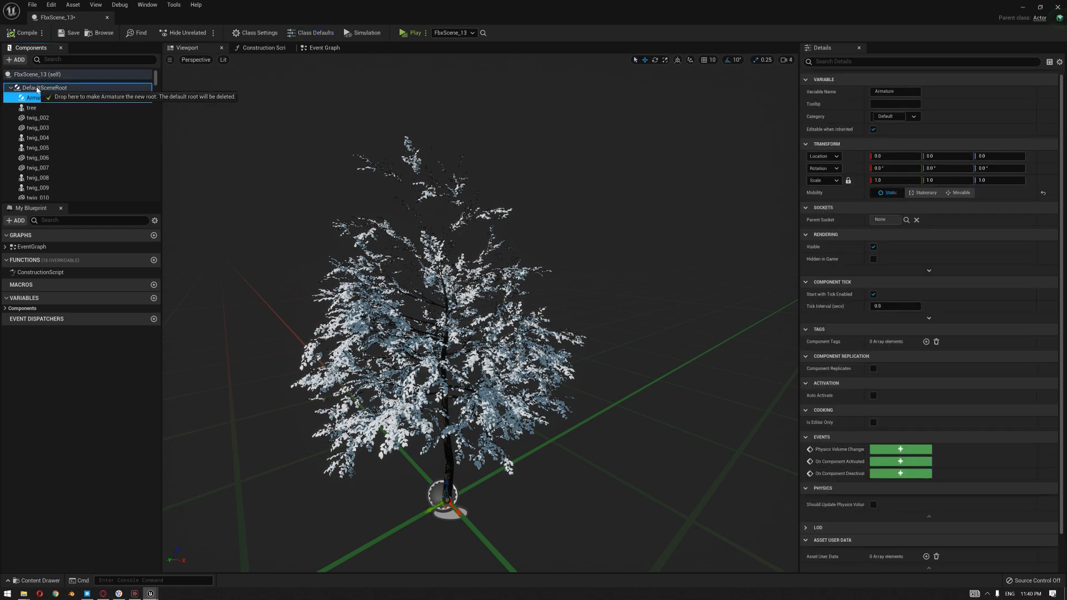
pyautogui.moveTo(38, 89); pyautogui.dragTo(39, 109)
pyautogui.moveTo(39, 110); pyautogui.dragTo(40, 109)
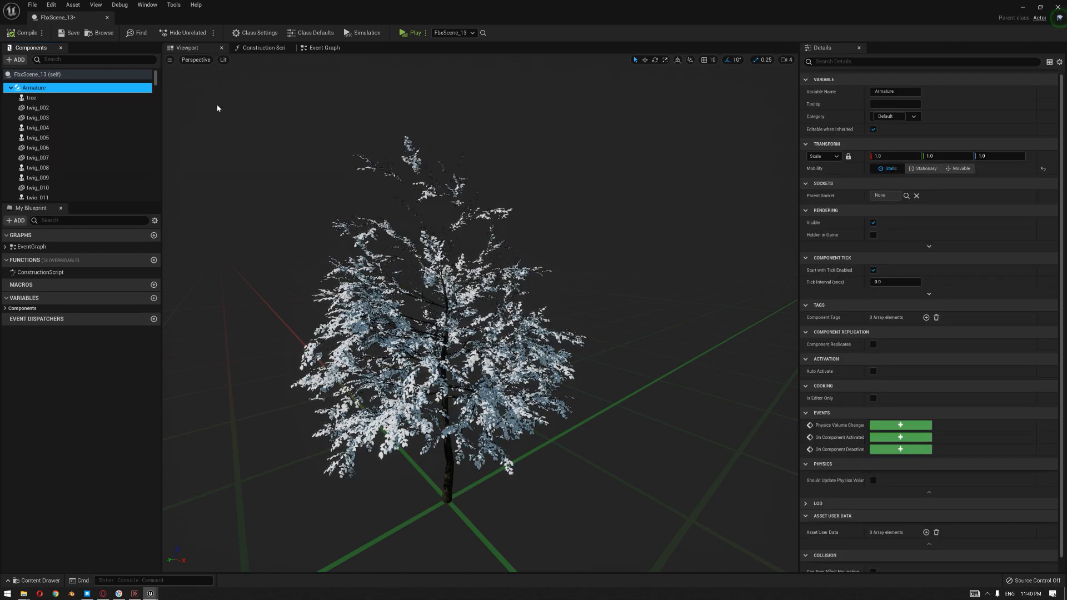
pyautogui.click(31, 34)
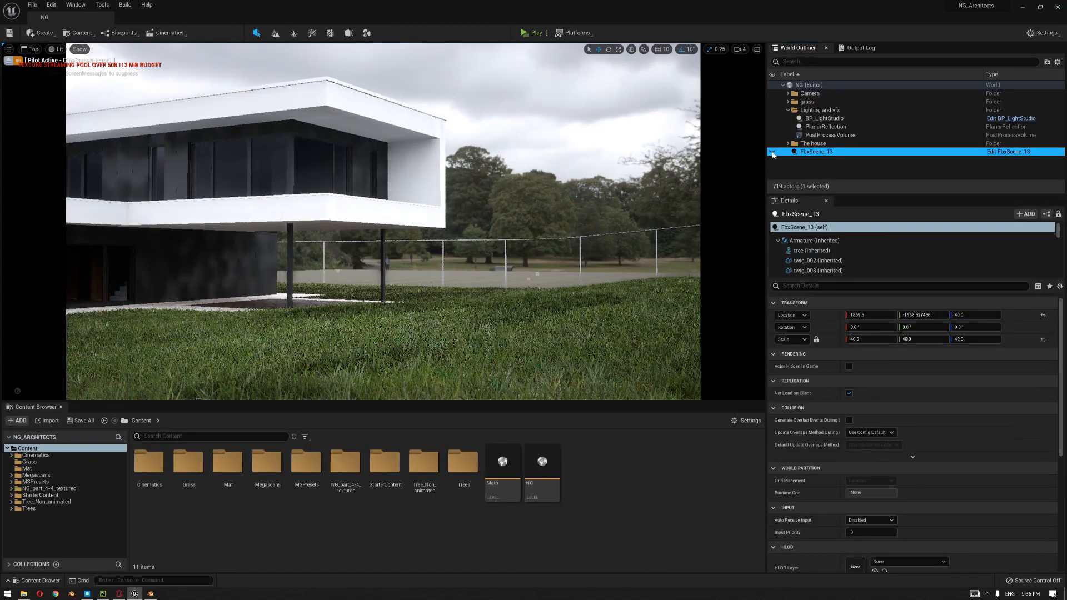
# Step: Place the FbxScene_13 Blueprint from Trees/Tree2 on the lawn in front of the house and select its twig_004 component
pyautogui.doubleClick(465, 466)
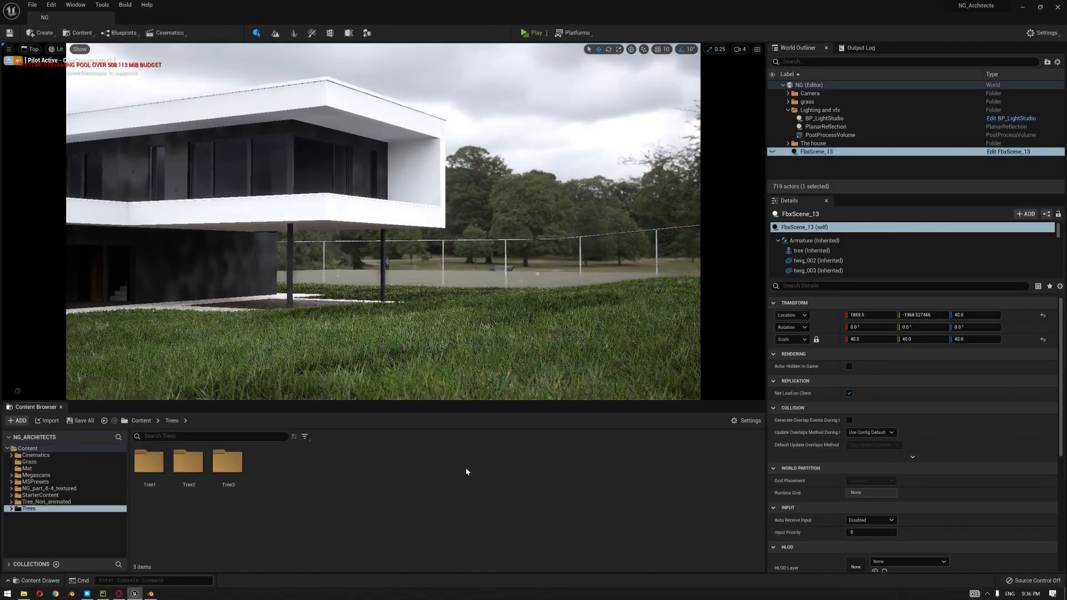
pyautogui.doubleClick(187, 463)
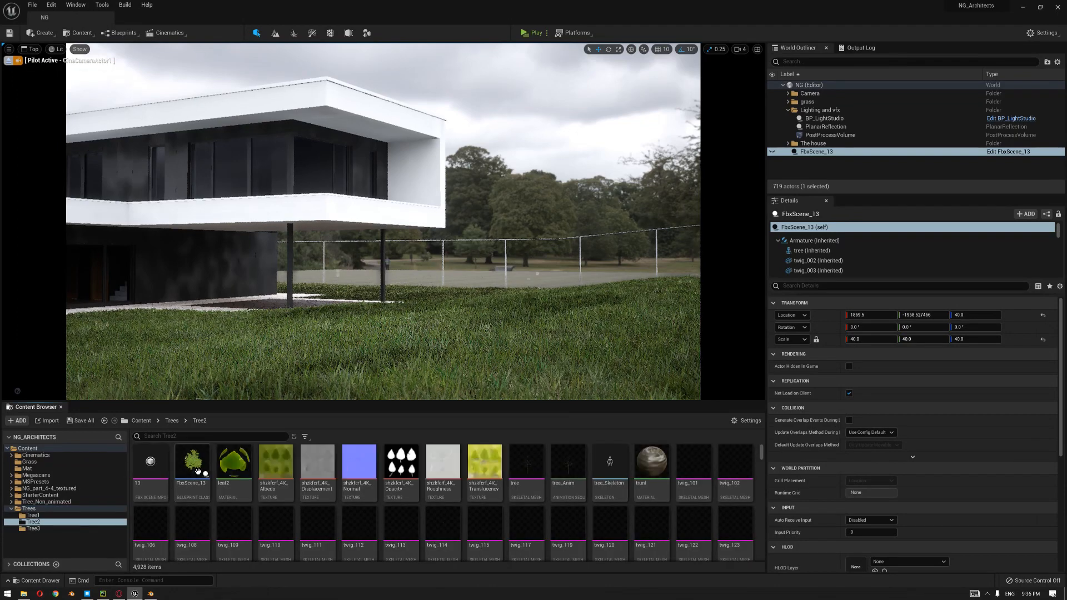
pyautogui.moveTo(202, 469); pyautogui.dragTo(450, 372)
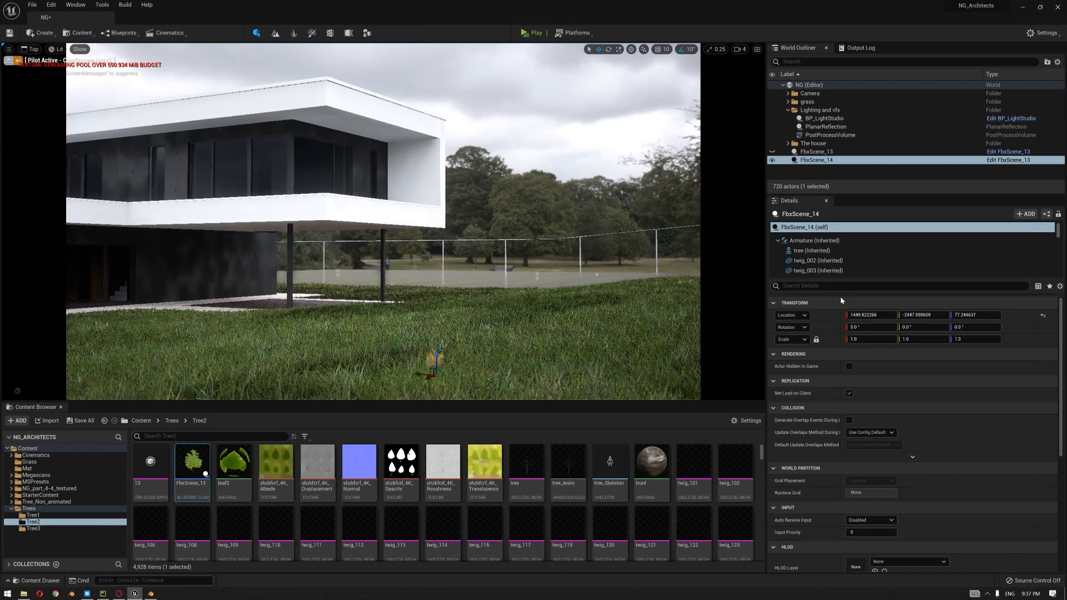
pyautogui.moveTo(806, 278); pyautogui.dragTo(809, 411)
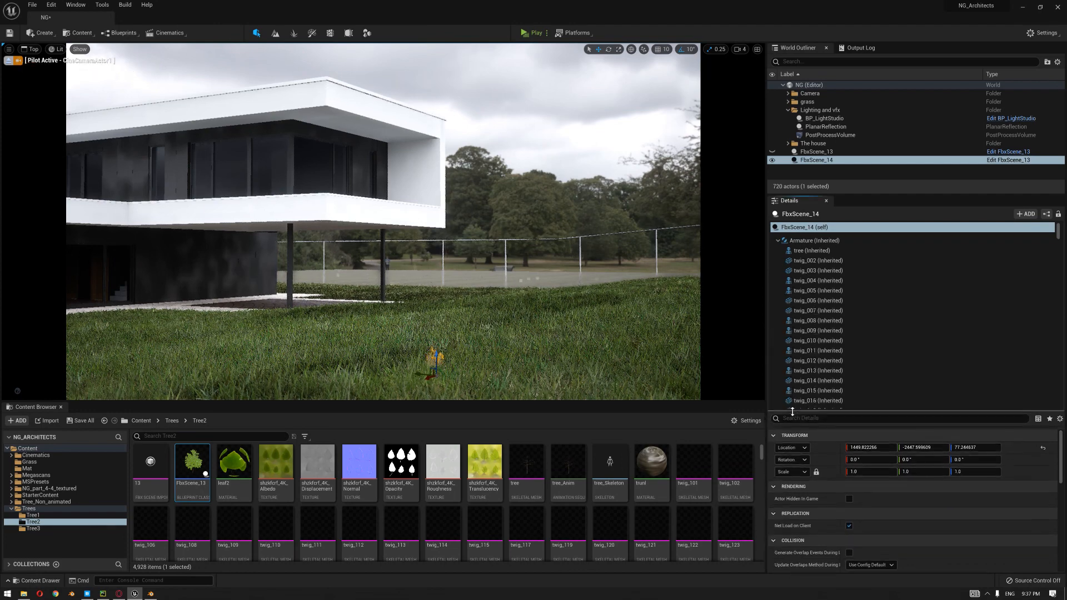
pyautogui.click(802, 283)
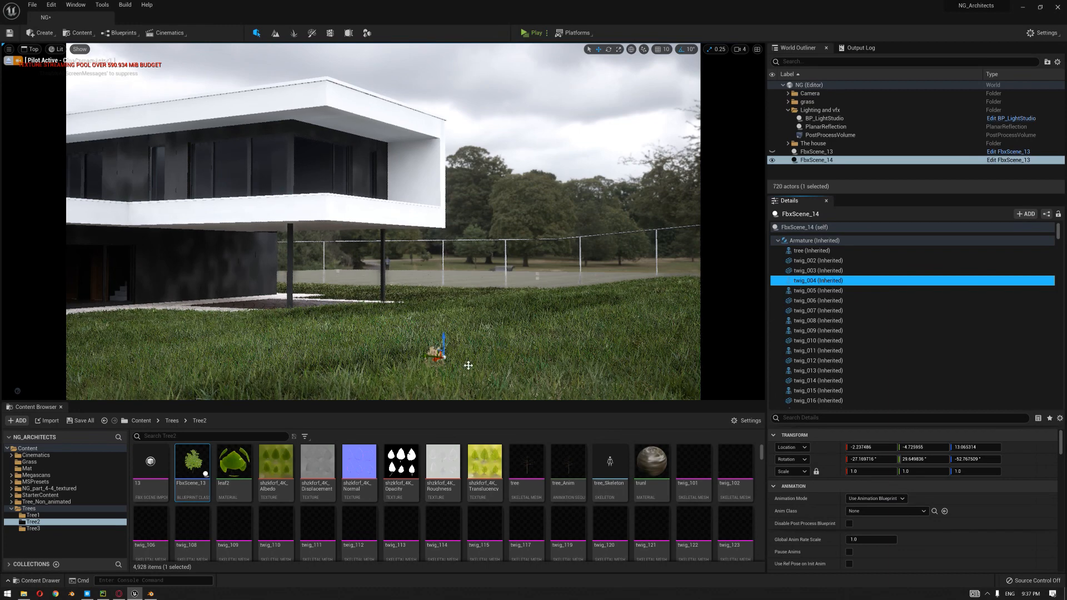
# Step: Scale the newly placed tree uniformly to 15
pyautogui.rightClick(498, 361)
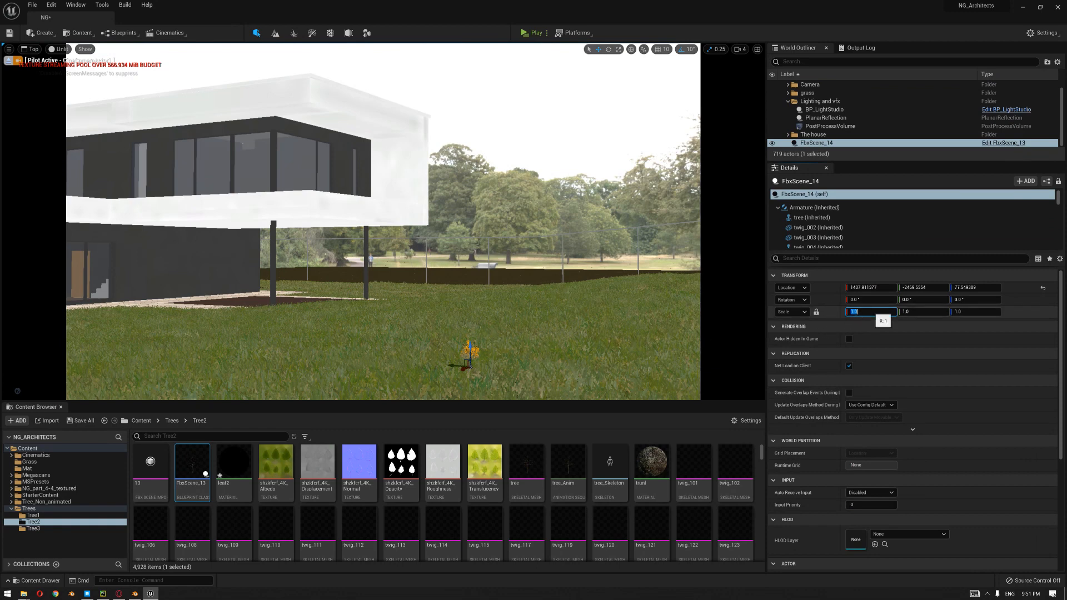
pyautogui.write('15')
pyautogui.press('Return')
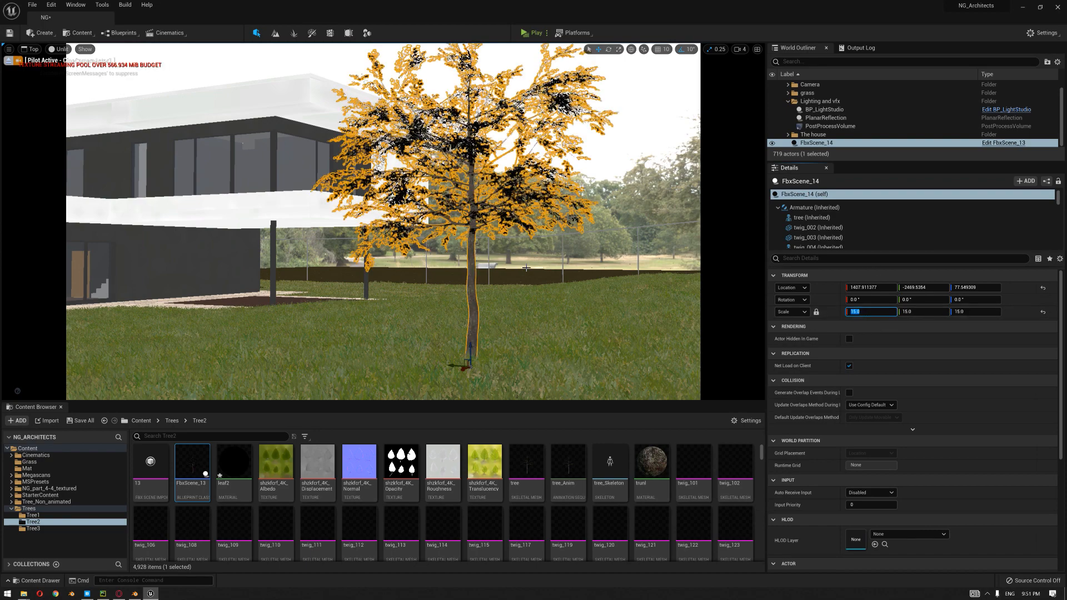
# Step: Look at the enlarged tree from closer up and check it in a standalone play preview
pyautogui.moveTo(445, 223); pyautogui.dragTo(396, 225, button='right')
pyautogui.press('w')
pyautogui.press('d')
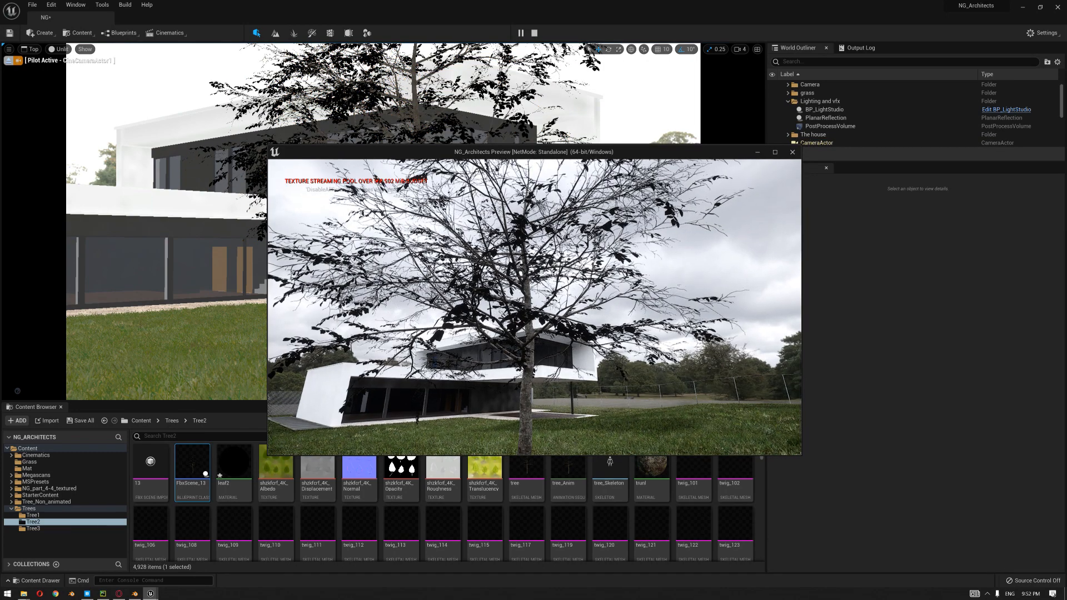
pyautogui.press('Escape')
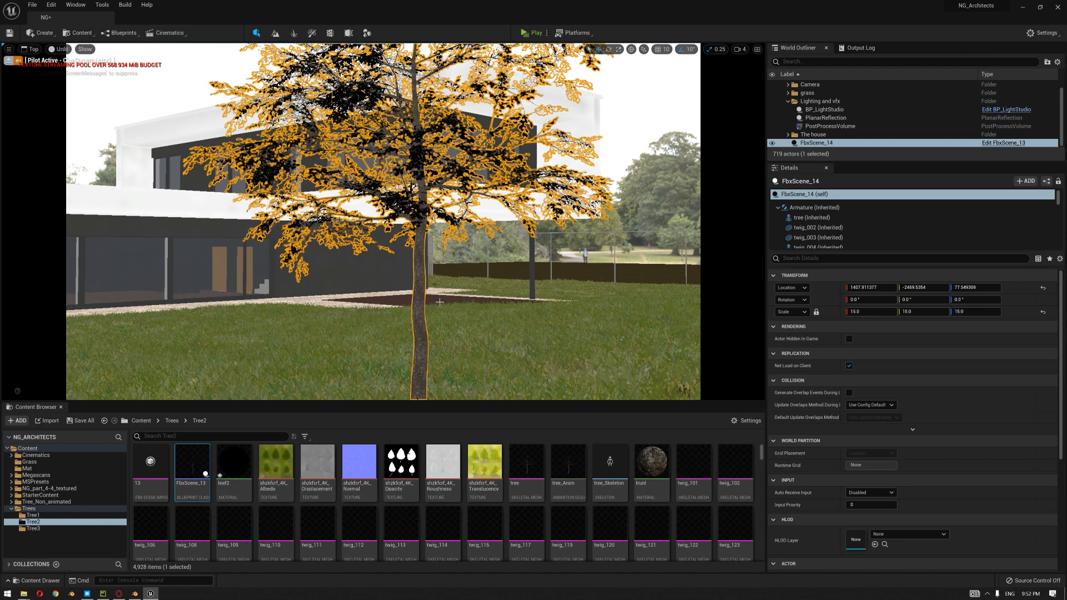
# Step: Inspect the placed tree's trunk component and browse the twig animation sequences and skeletons in the Tree2 folder
pyautogui.click(817, 218)
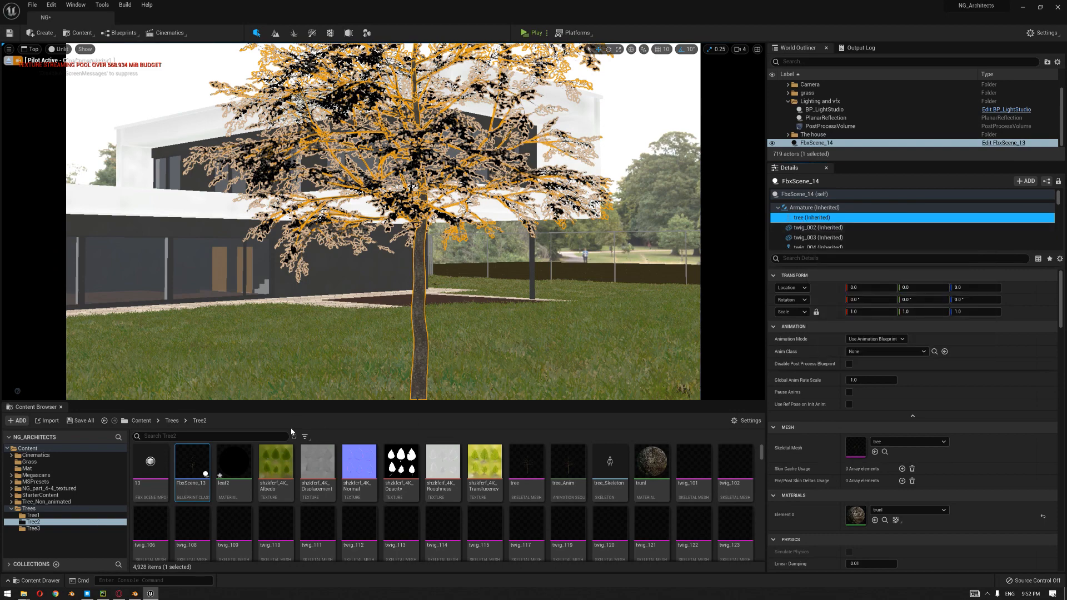
pyautogui.moveTo(762, 453); pyautogui.dragTo(747, 508)
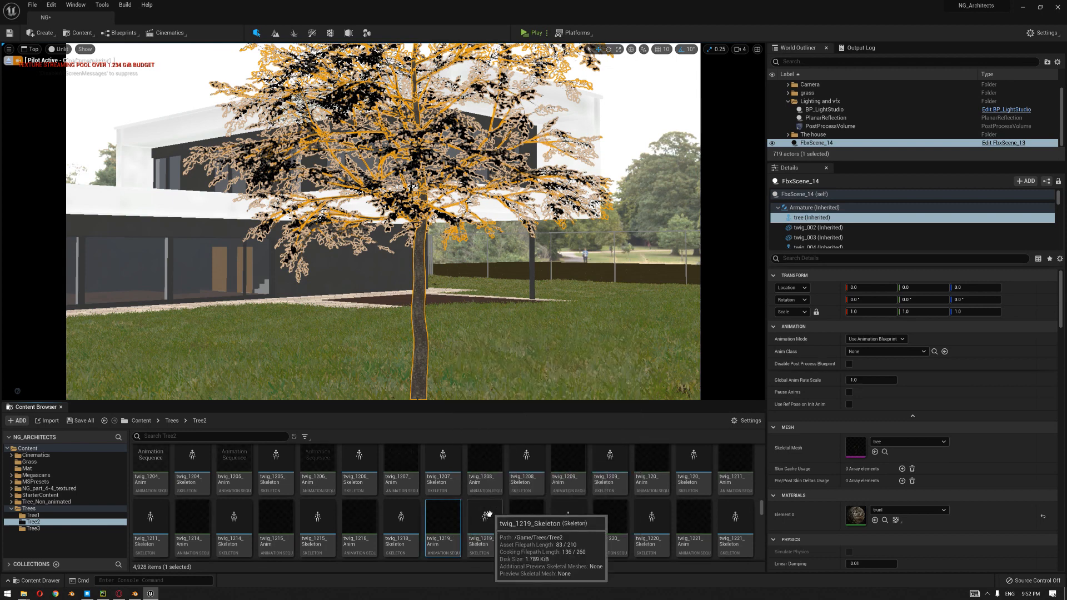
pyautogui.click(478, 529)
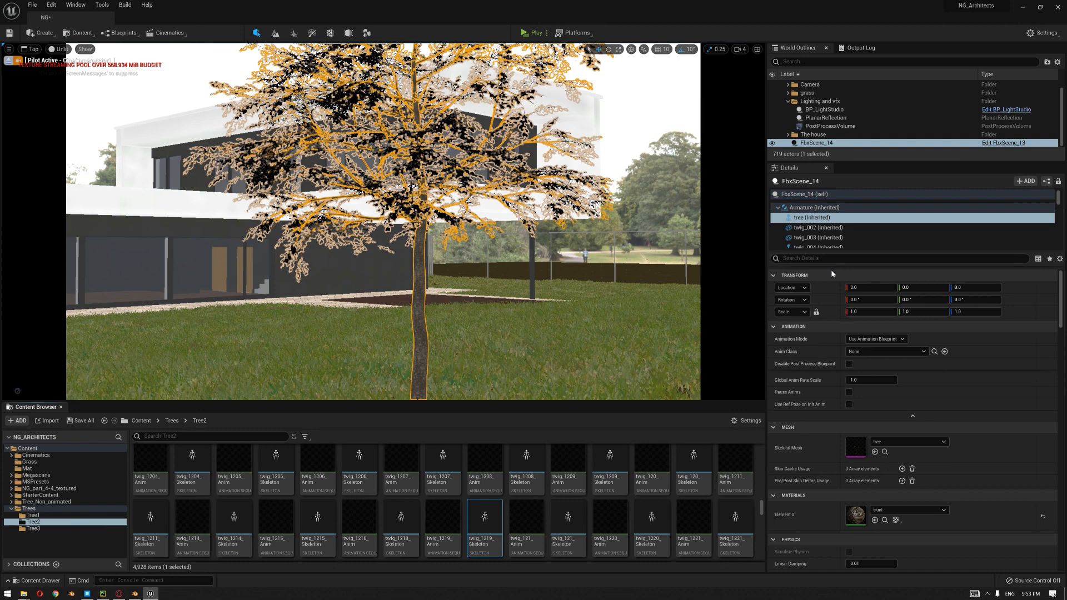
# Step: Browse the placed tree's component list and check the animation mode choices of twig_004, leaving the mode as is
pyautogui.moveTo(842, 252); pyautogui.dragTo(841, 360)
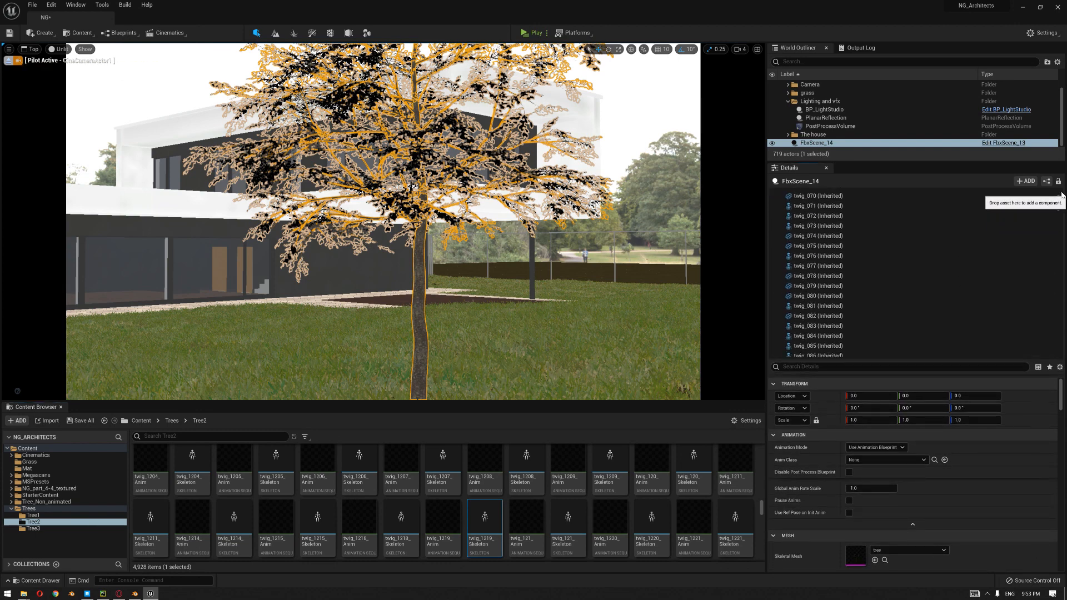
pyautogui.click(1057, 200)
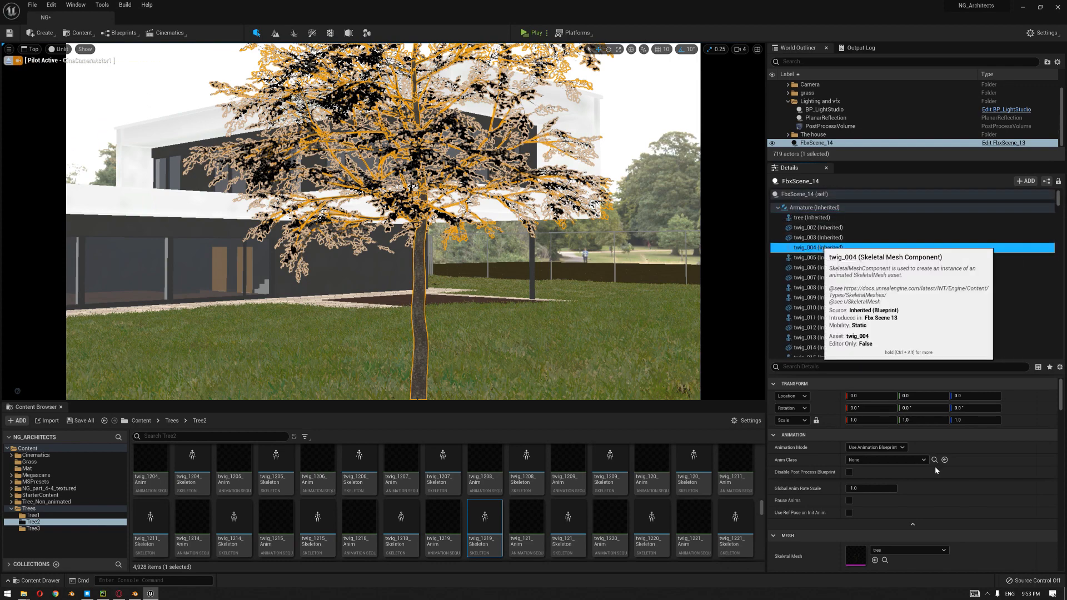
pyautogui.click(820, 248)
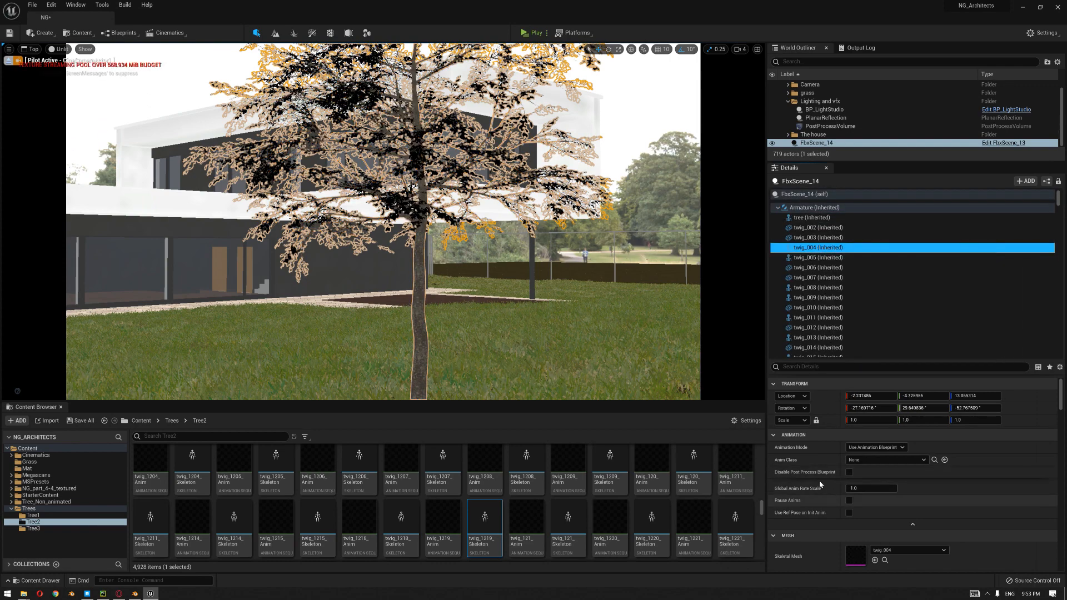
pyautogui.click(882, 448)
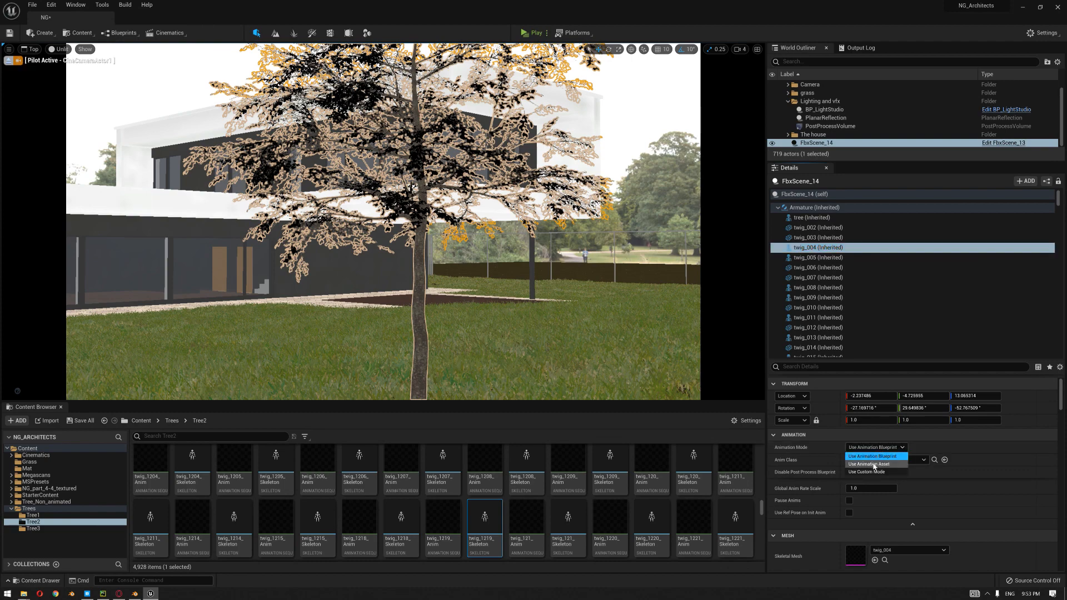
pyautogui.click(829, 436)
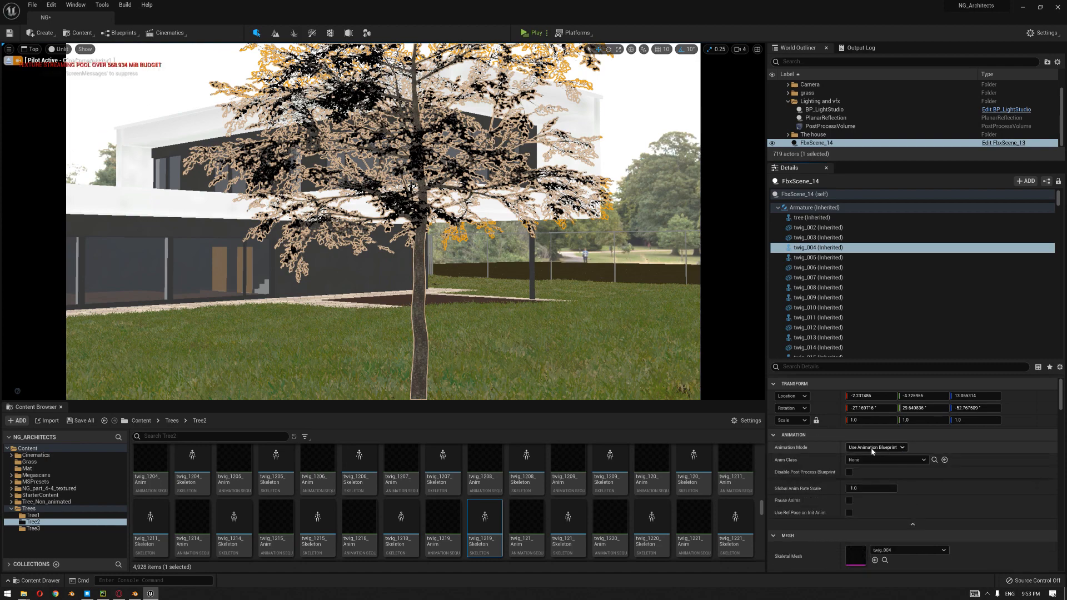
# Step: Try the Use Animation Asset mode on twig_004, view its available animation, and restore Use Animation Blueprint
pyautogui.click(861, 447)
pyautogui.click(894, 464)
pyautogui.click(894, 462)
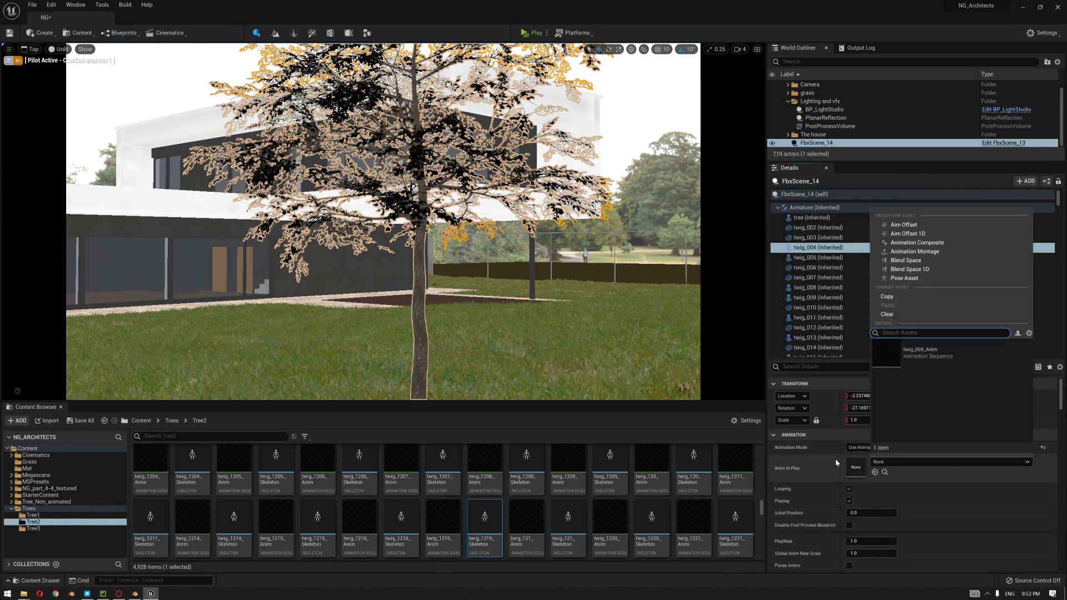
pyautogui.click(832, 445)
pyautogui.click(876, 448)
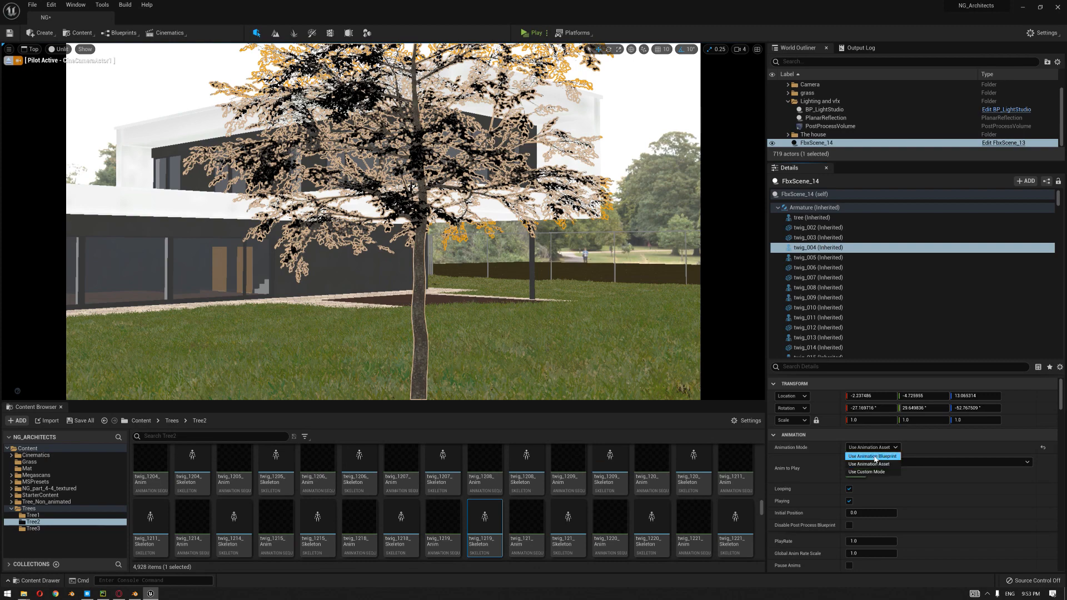
pyautogui.click(597, 205)
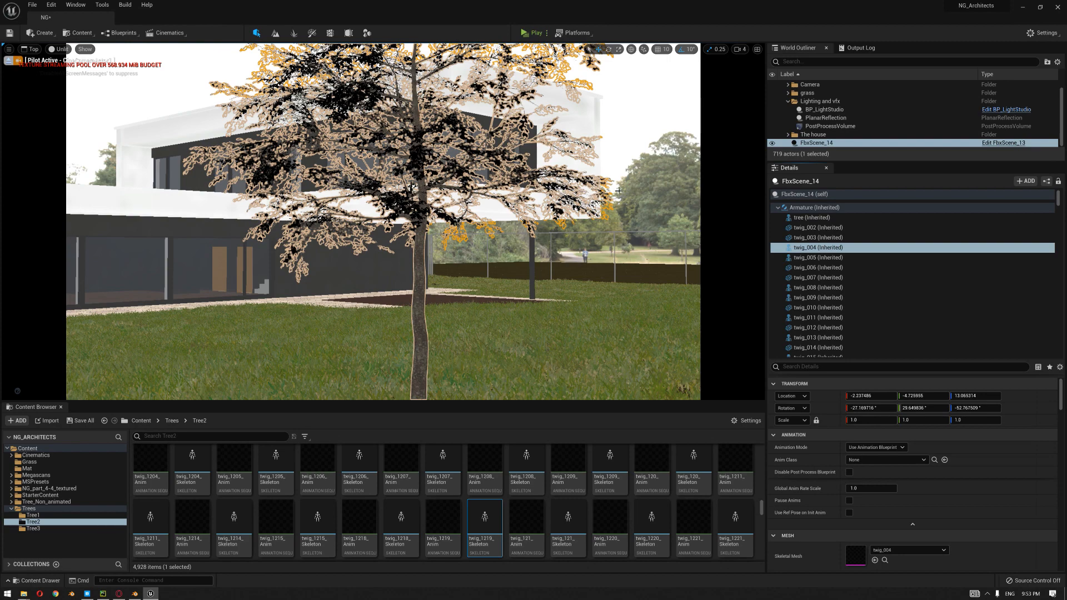
# Step: Switch to the browser to look through the Unreal Python API documentation, and return to the tree in Unreal Engine
pyautogui.moveTo(619, 191); pyautogui.dragTo(621, 162, button='right')
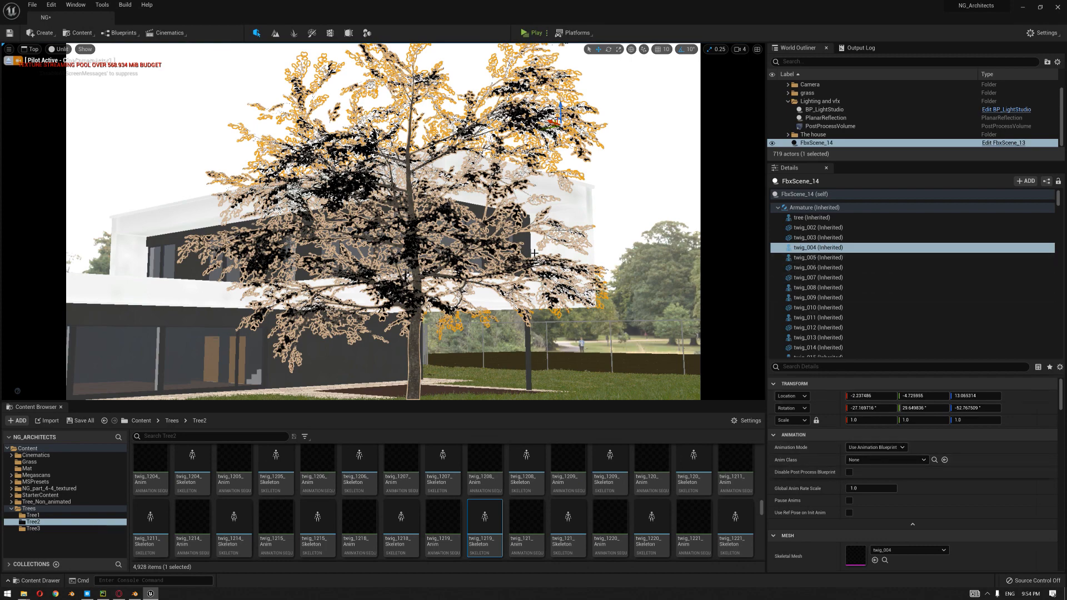
pyautogui.moveTo(538, 258); pyautogui.dragTo(530, 265, button='right')
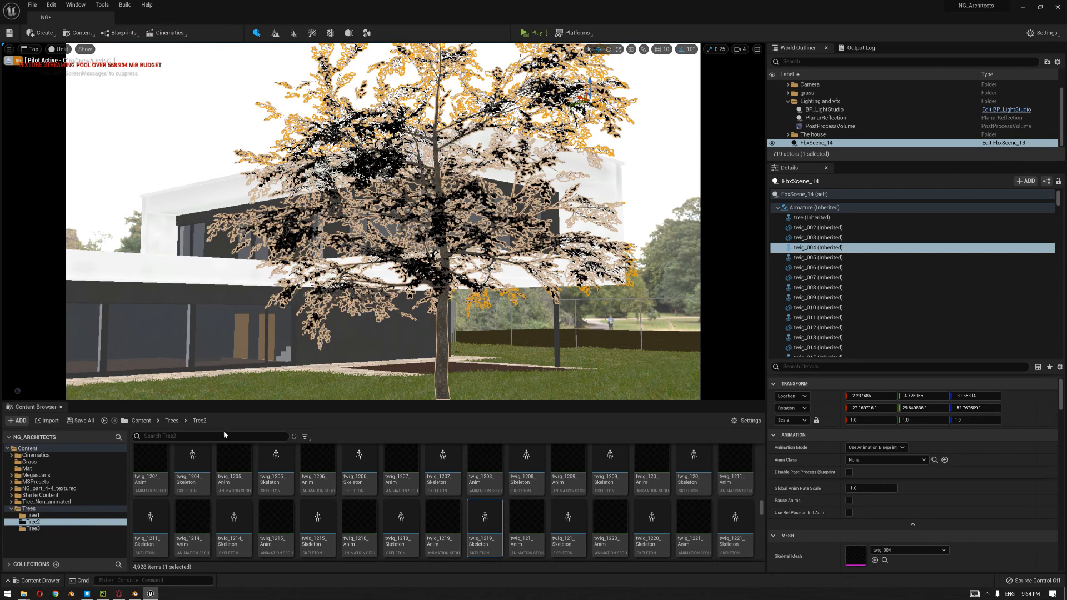
pyautogui.click(119, 594)
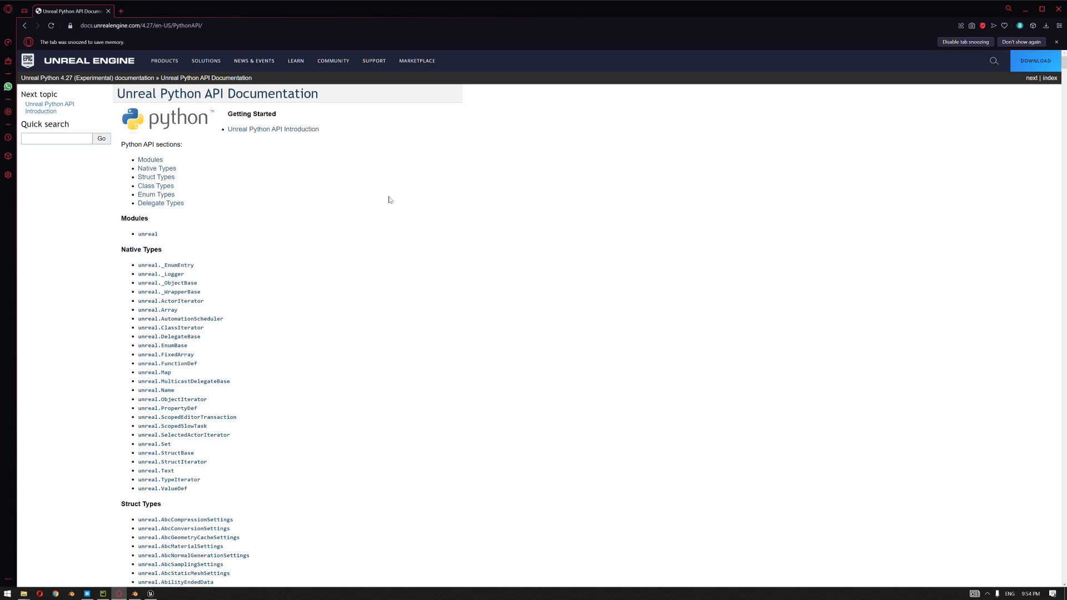
pyautogui.scroll(-3, 329, 277)
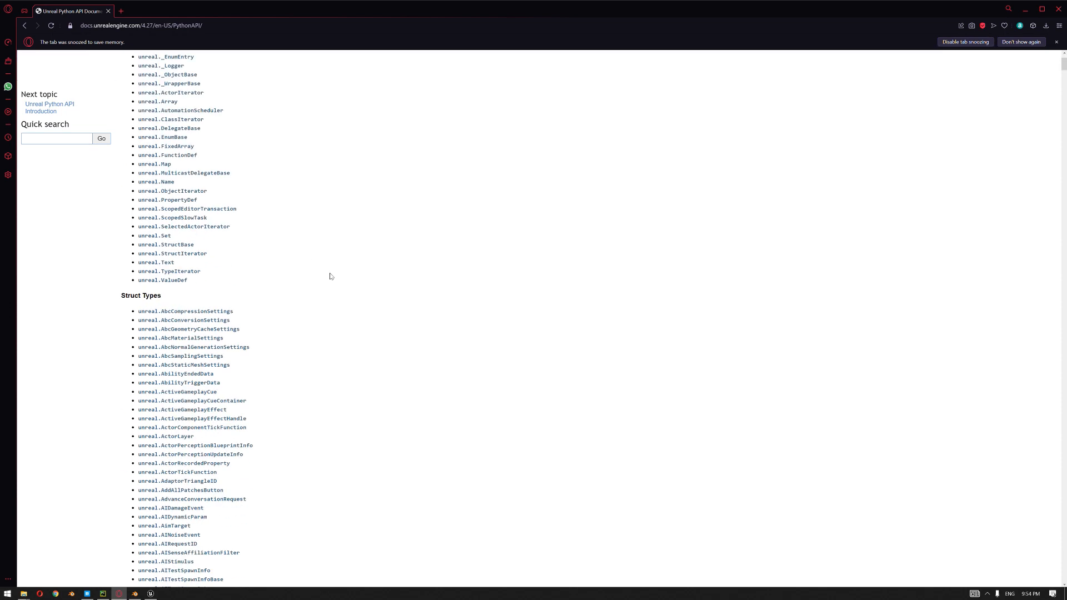
pyautogui.scroll(-3, 330, 276)
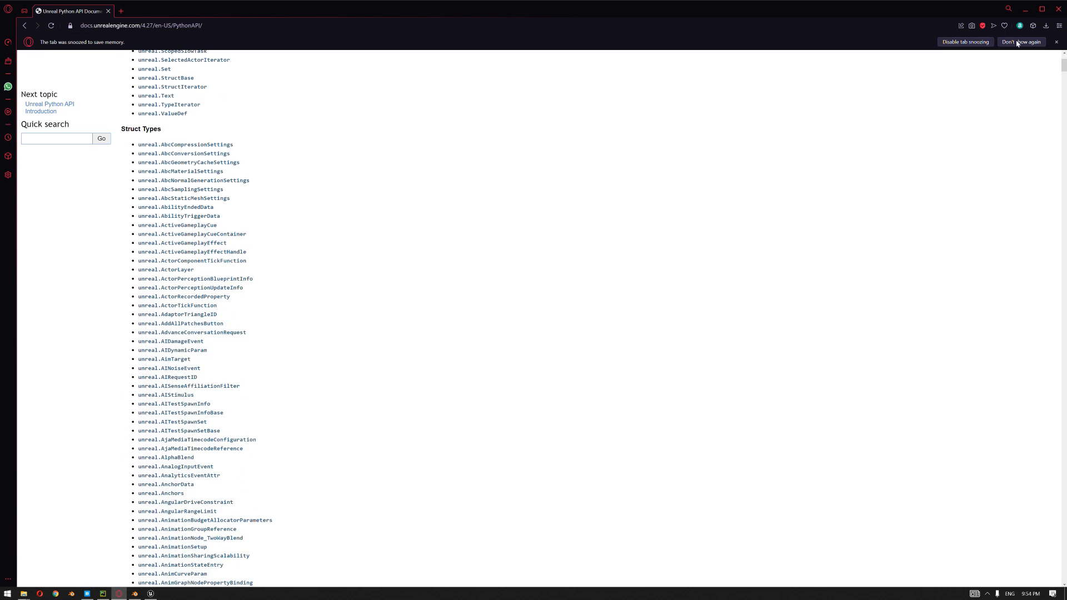
pyautogui.click(1025, 9)
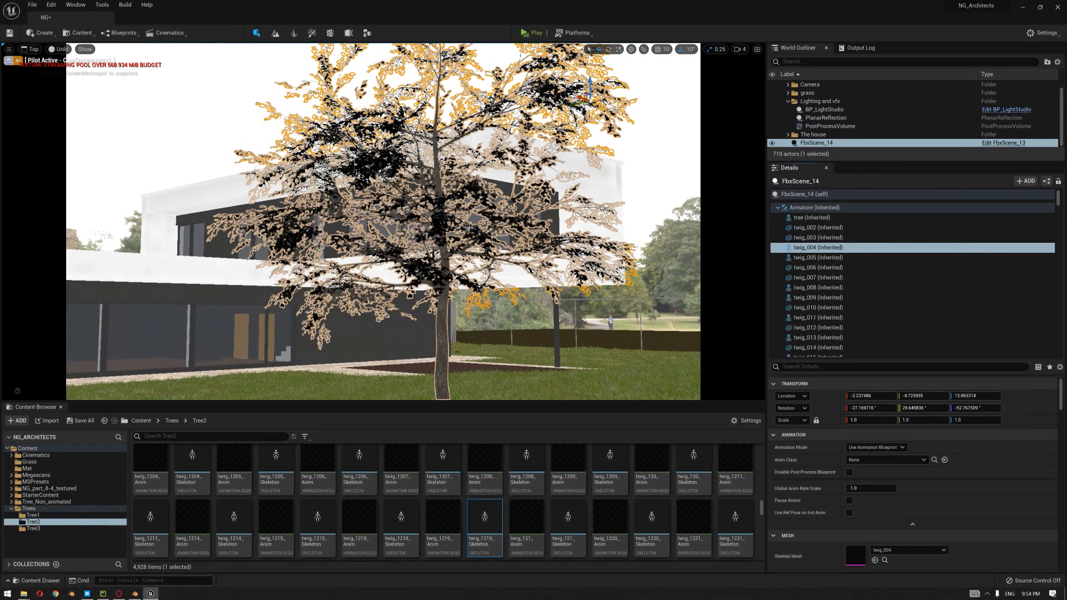
pyautogui.moveTo(457, 221); pyautogui.dragTo(449, 178)
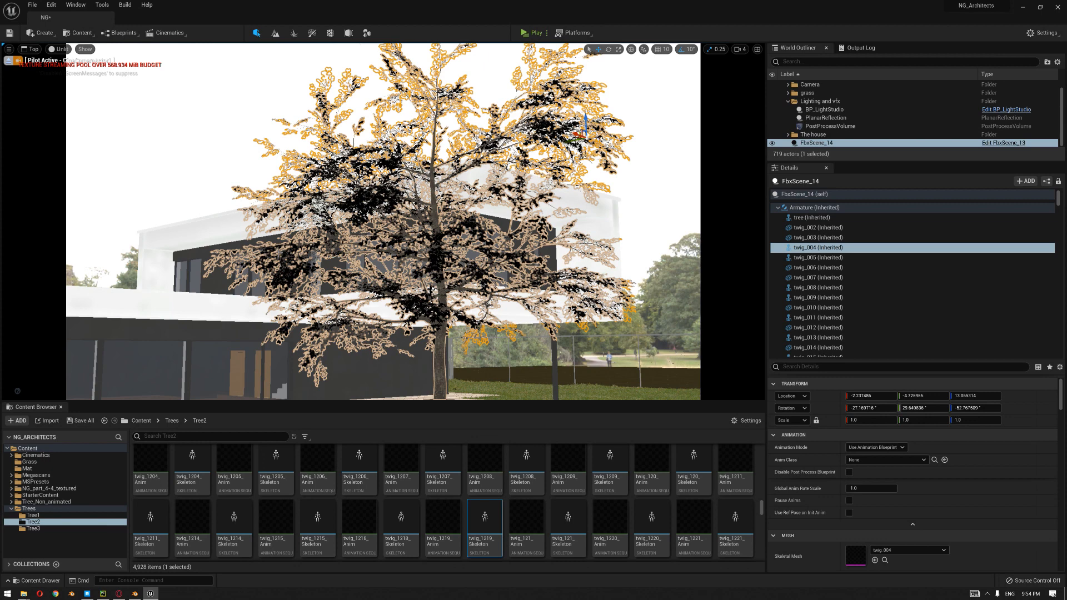
# Step: Switch to PyCharm to review the unreal-Assign animations.py script and its notes on required selections, comparing it with the placed tree
pyautogui.click(103, 594)
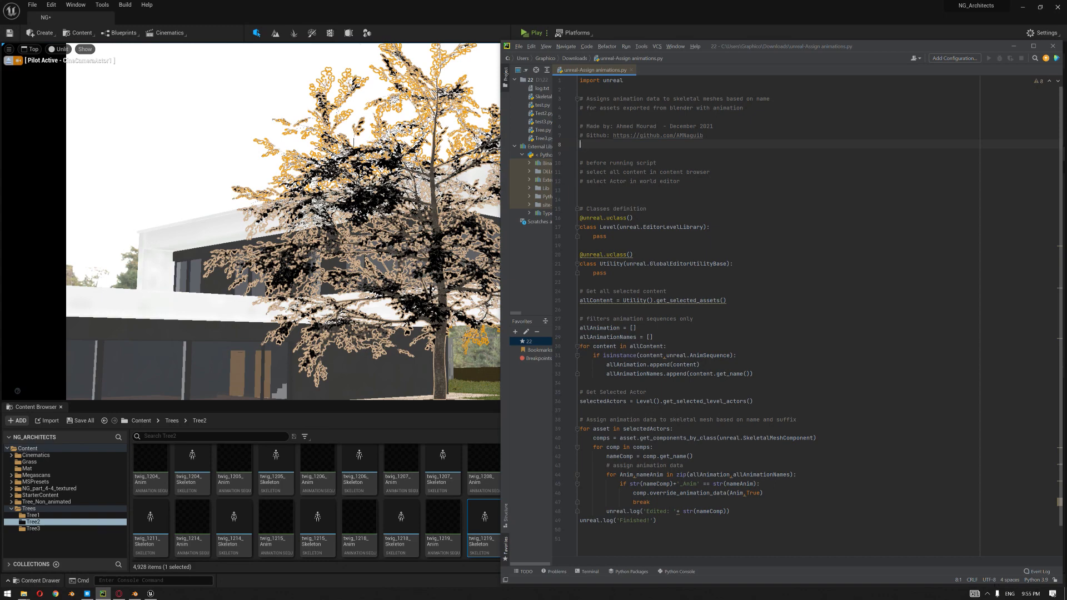
pyautogui.click(131, 425)
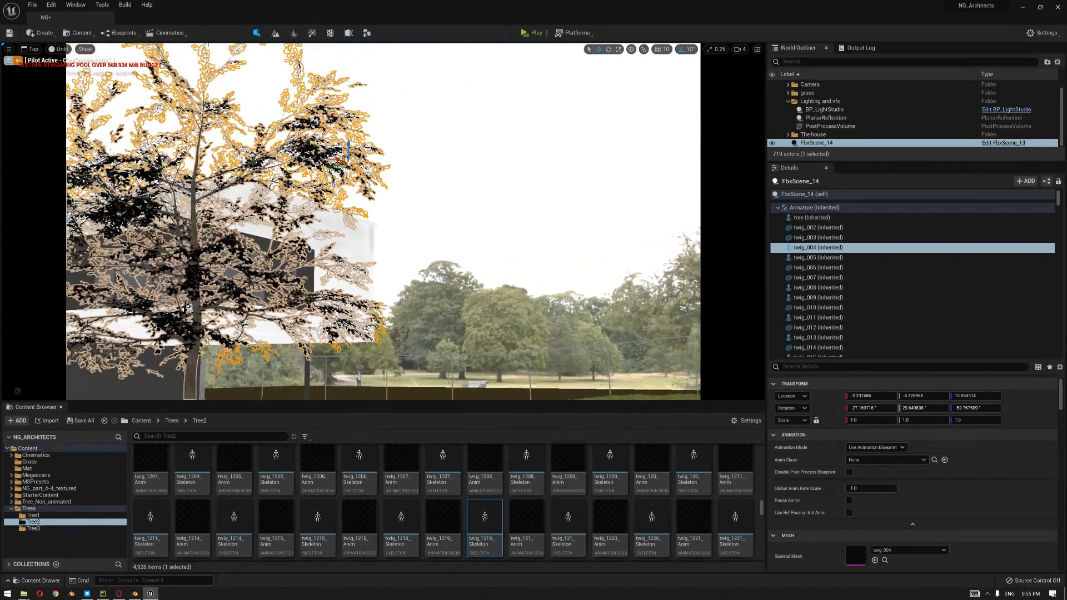
pyautogui.click(103, 594)
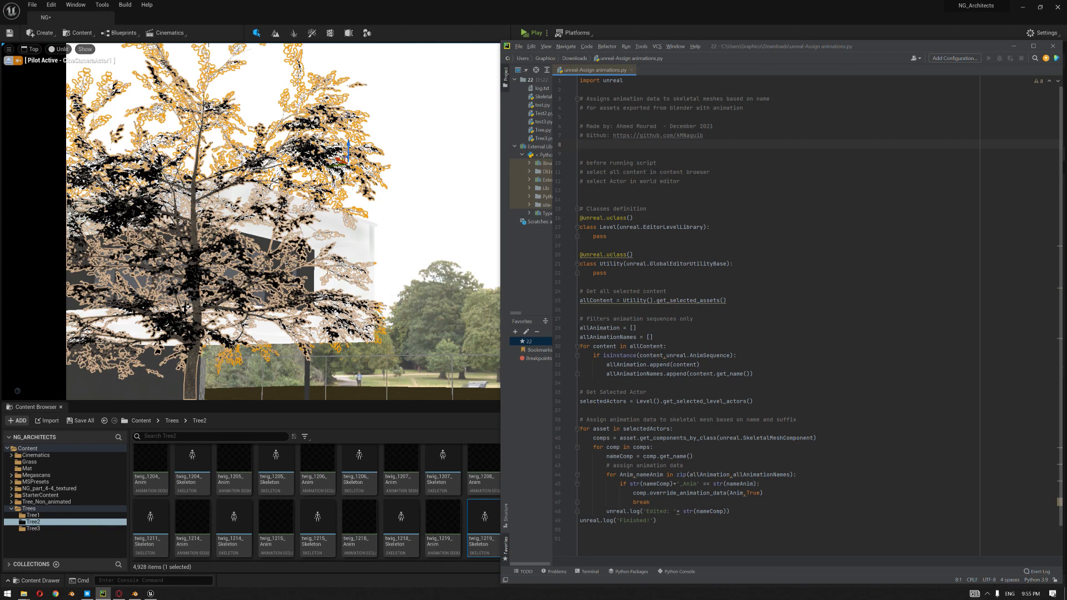
pyautogui.hotkey('alt', 'Tab')
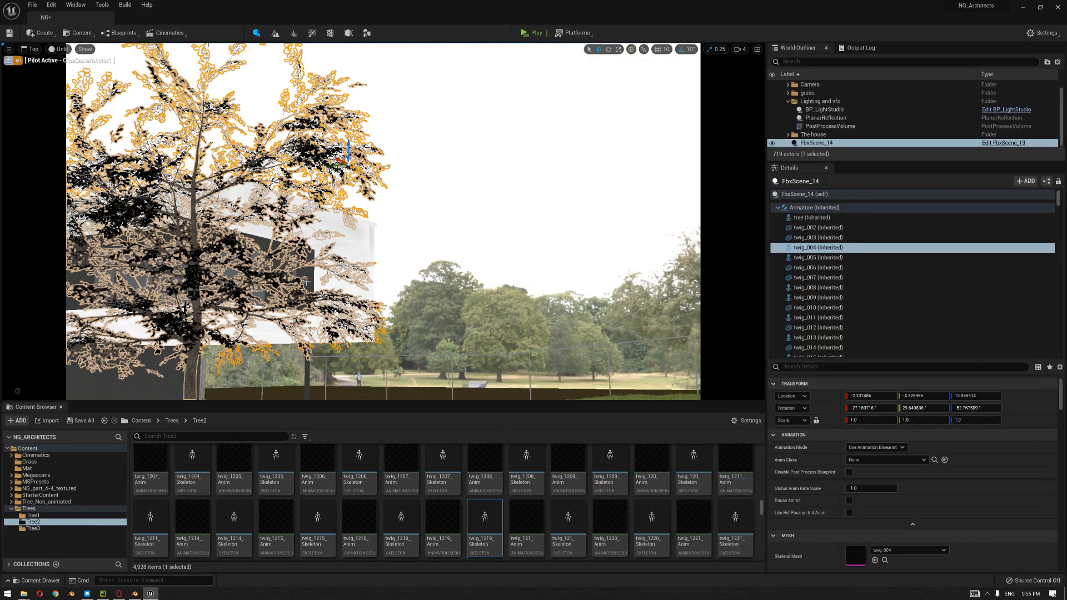
pyautogui.hotkey('alt', 'Tab')
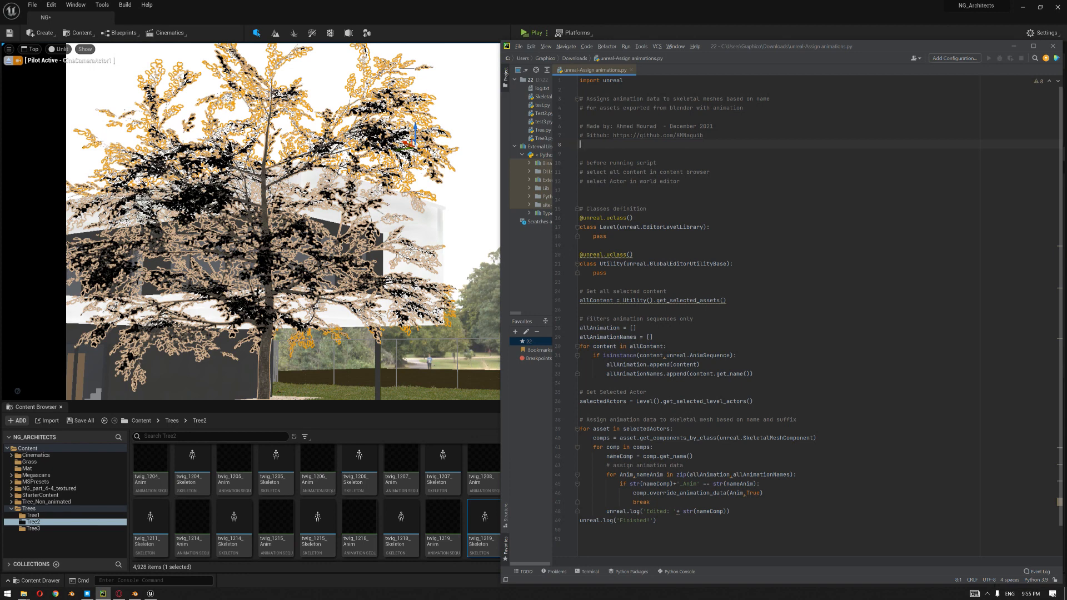
# Step: Select all assets in the Tree2 folder while keeping the placed tree actor selected
pyautogui.click(356, 469)
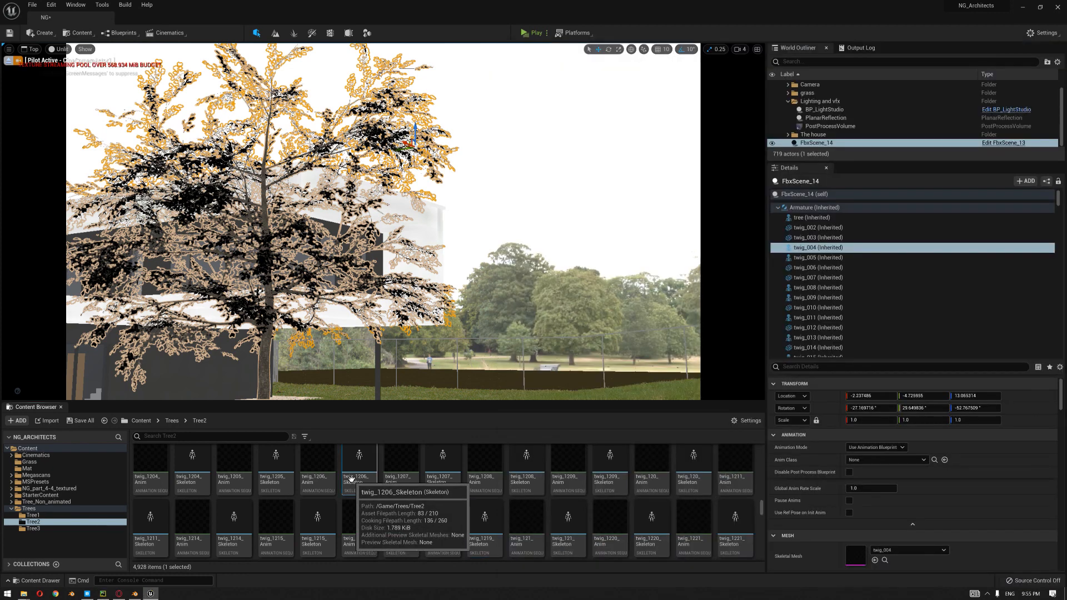
pyautogui.hotkey('ctrl', 'a')
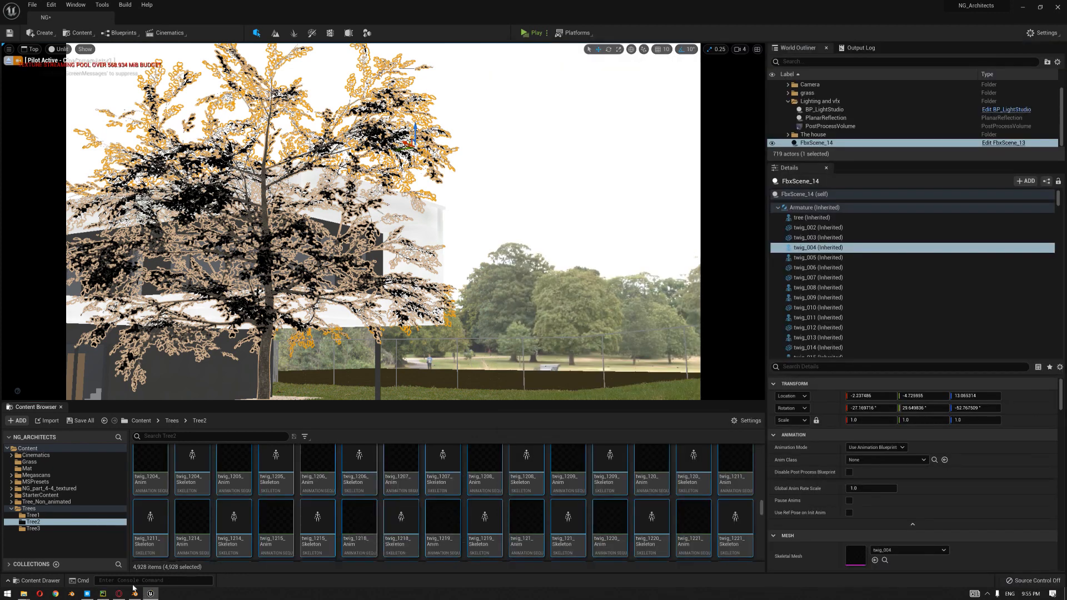
pyautogui.click(102, 593)
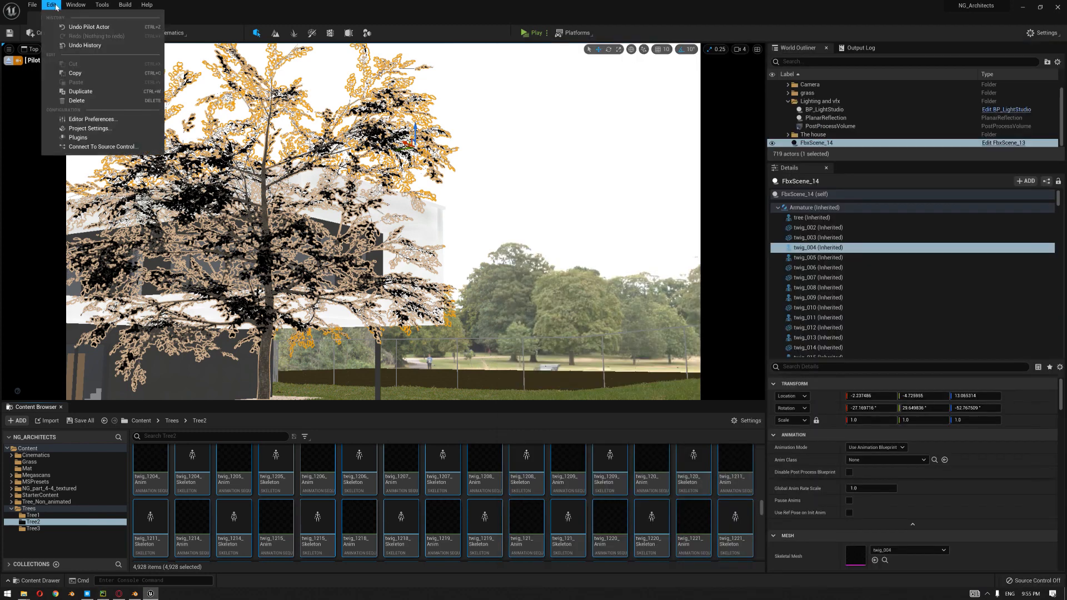
# Step: Search the plugins for "python" to check the Python Editor Script Plugin, and close the plugin list
pyautogui.click(51, 5)
pyautogui.click(78, 137)
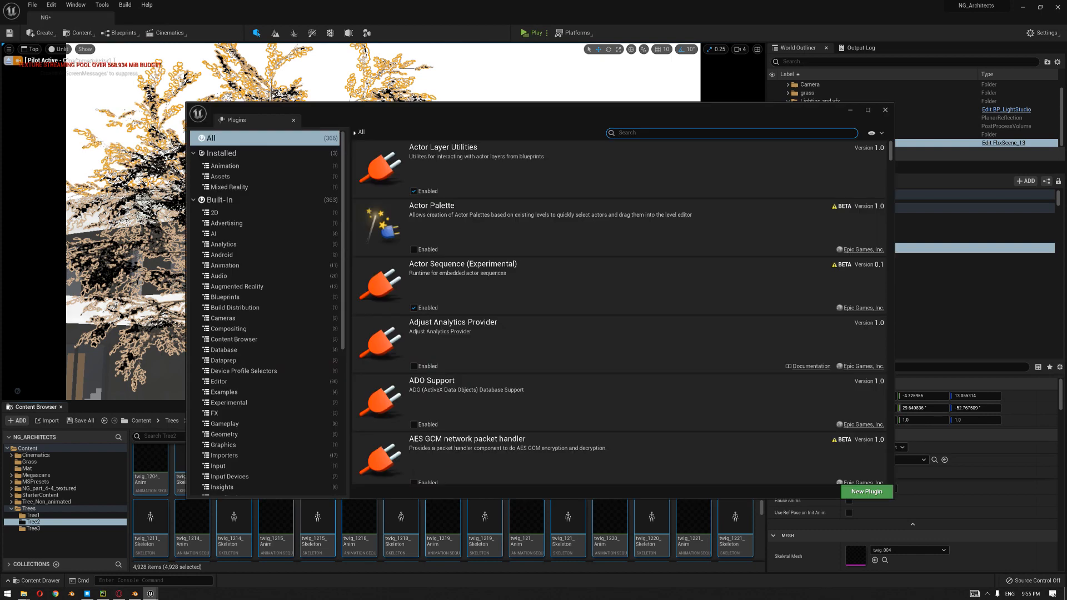
pyautogui.write('pyt')
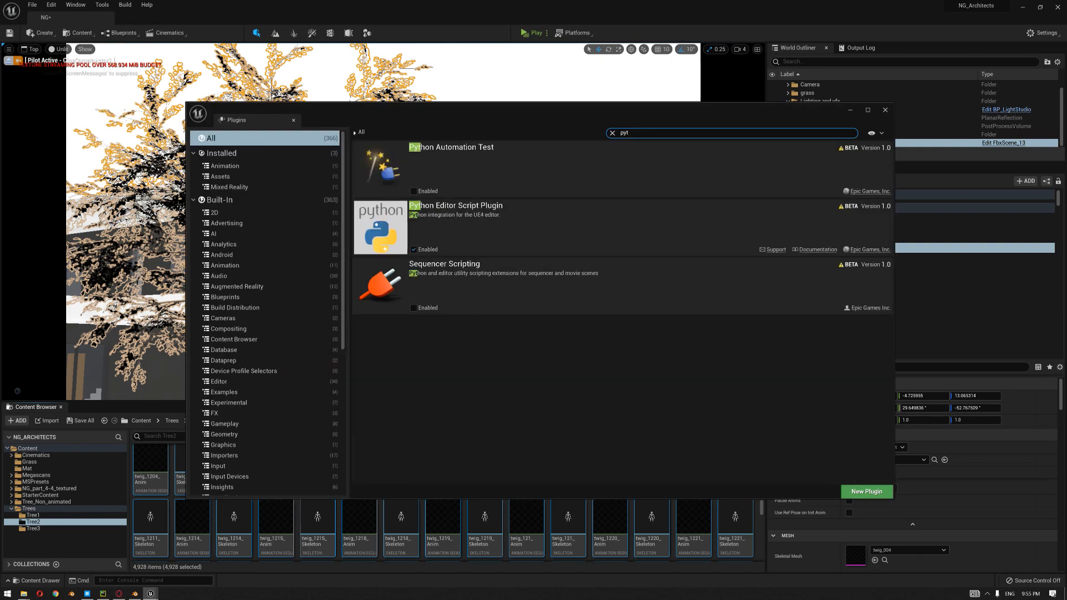
pyautogui.write('hon')
pyautogui.click(714, 95)
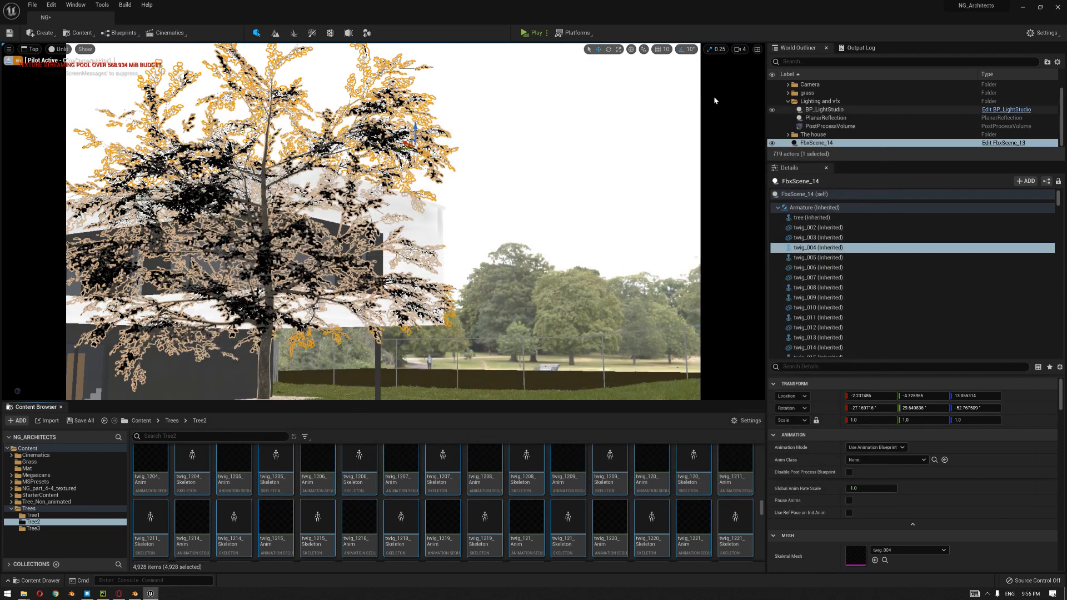
# Step: Look over the Python script execution options and the recently used scripts without running any
pyautogui.click(102, 5)
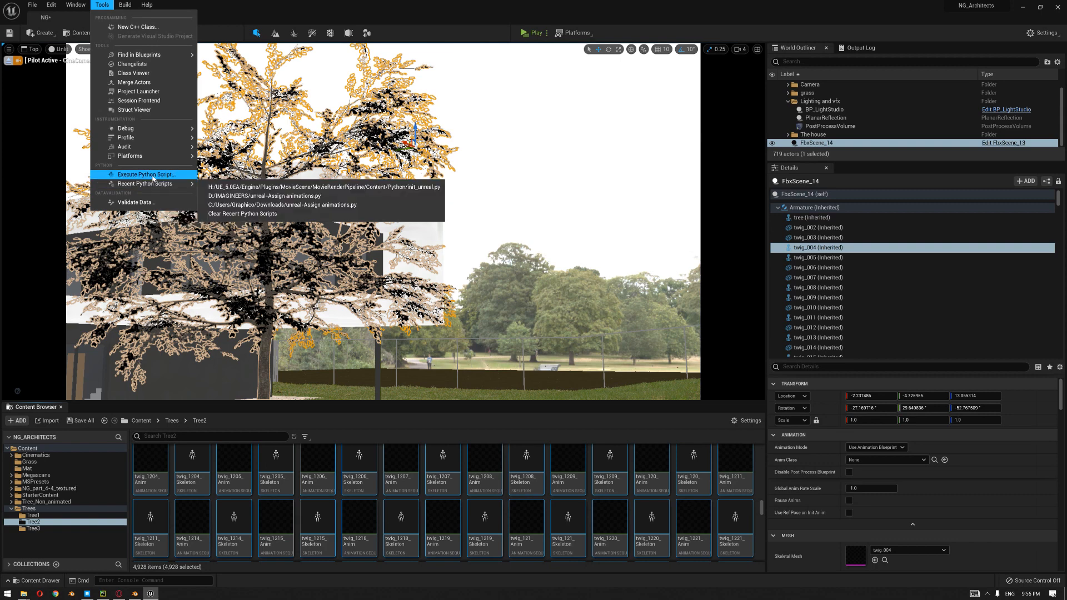
pyautogui.moveTo(81, 4)
pyautogui.moveTo(24, 7)
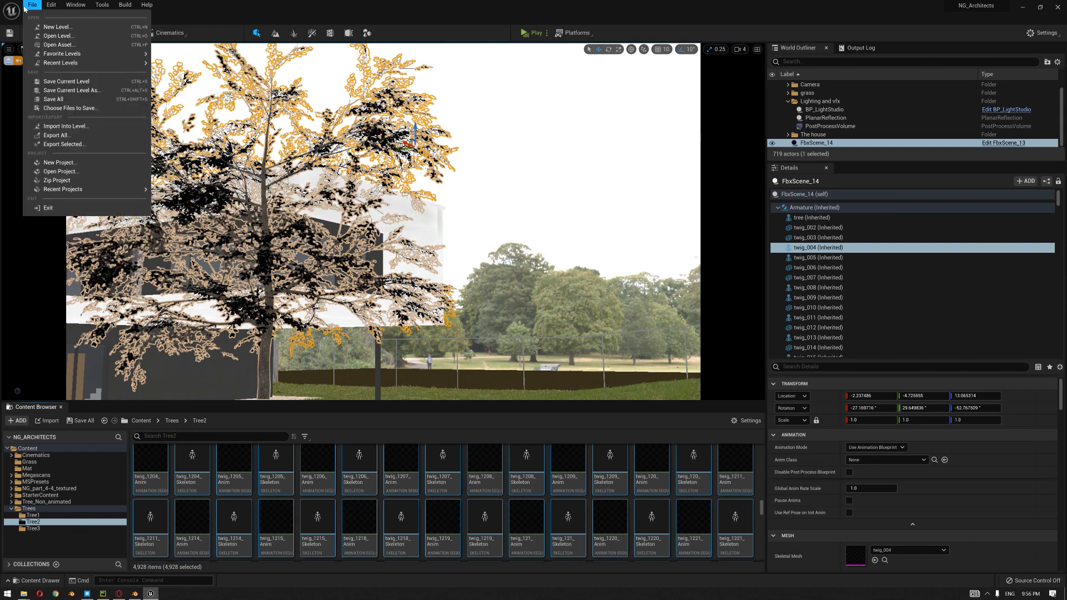
pyautogui.click(304, 3)
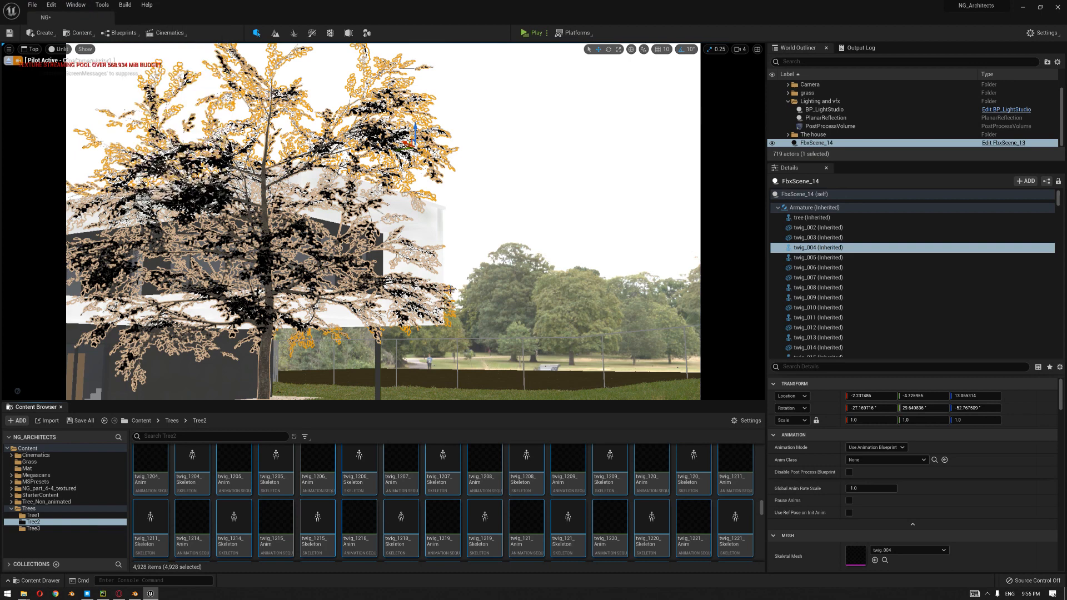
# Step: Read through the code of unreal-Assign animations.py in PyCharm, and close the editor
pyautogui.click(102, 593)
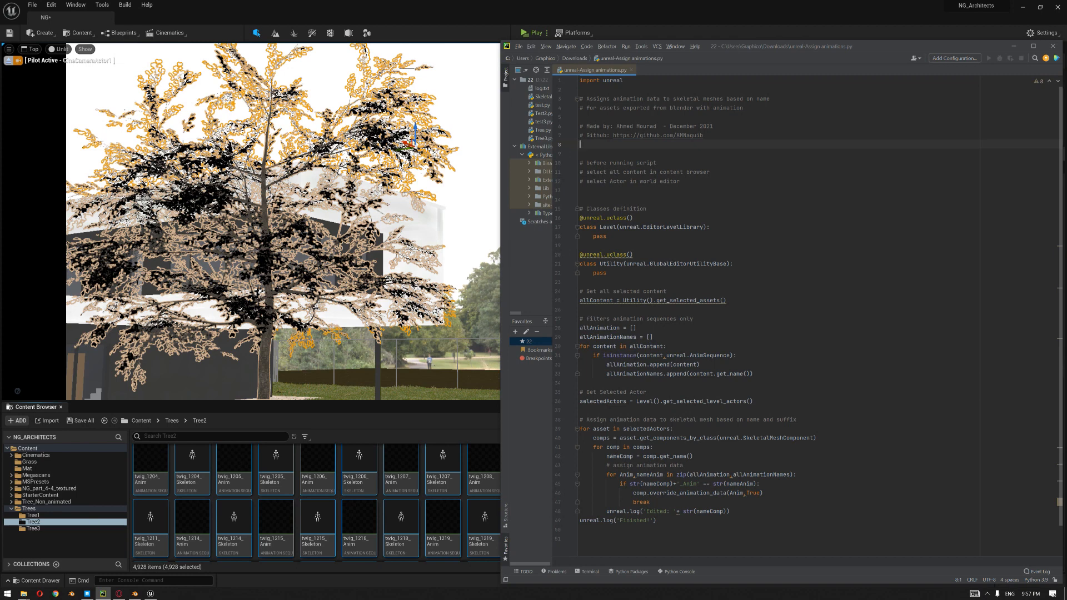
pyautogui.scroll(-1, 778, 317)
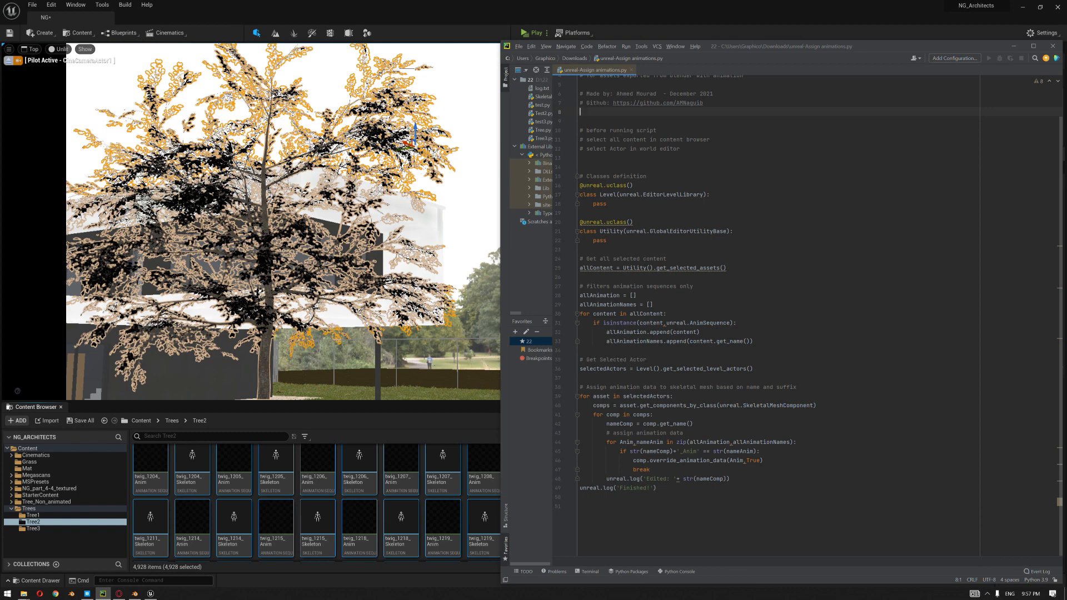
pyautogui.click(1053, 46)
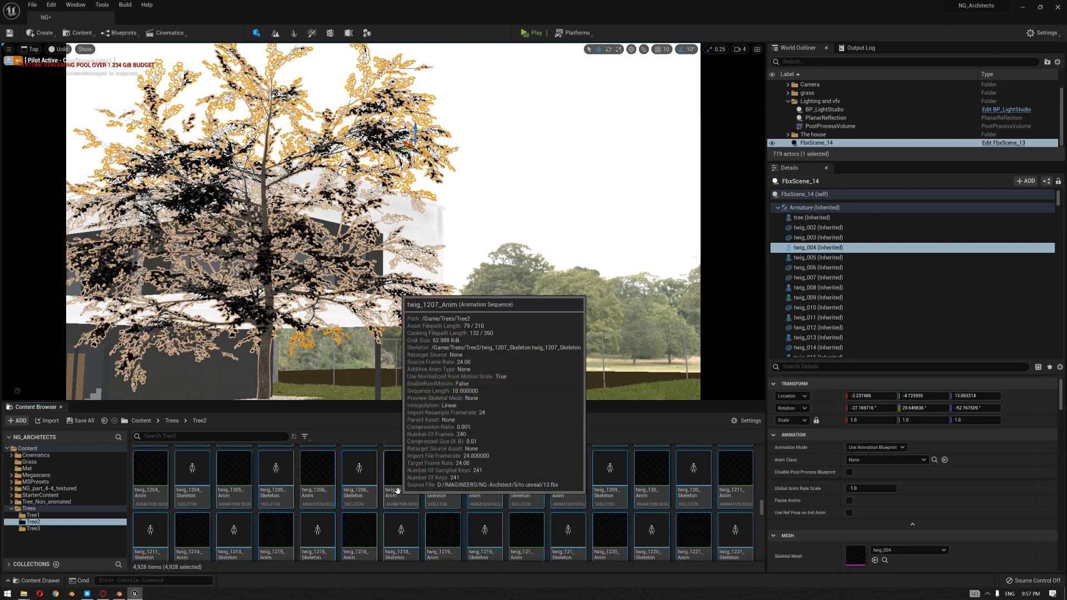
# Step: Execute the Python script unreal-Assign animations.py from the IMAGINEERS folder on the selected assets and tree actor
pyautogui.scroll(1, 377, 490)
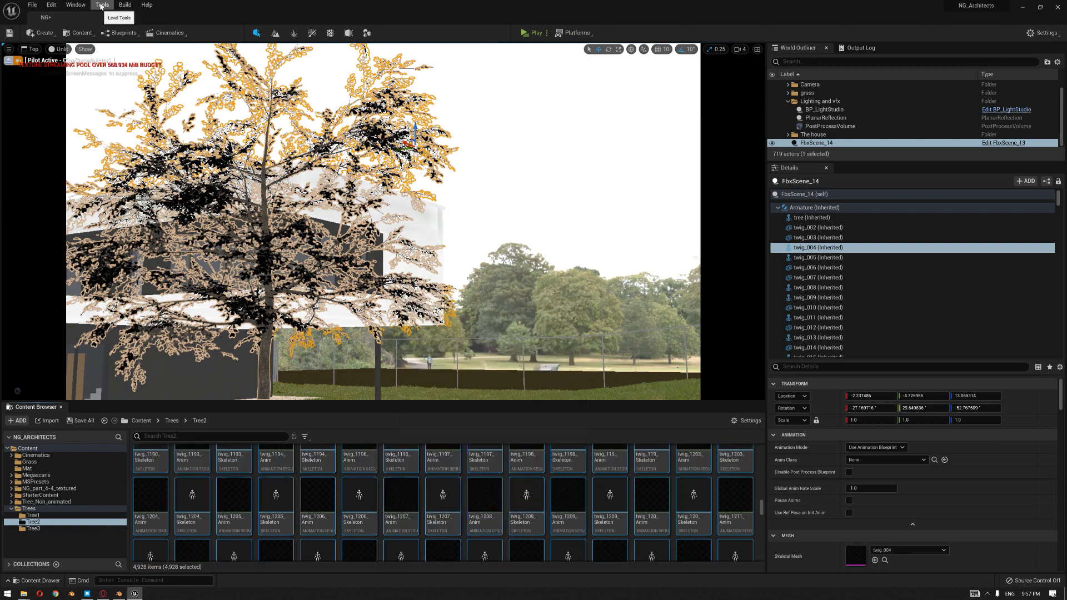
pyautogui.click(102, 5)
pyautogui.click(145, 175)
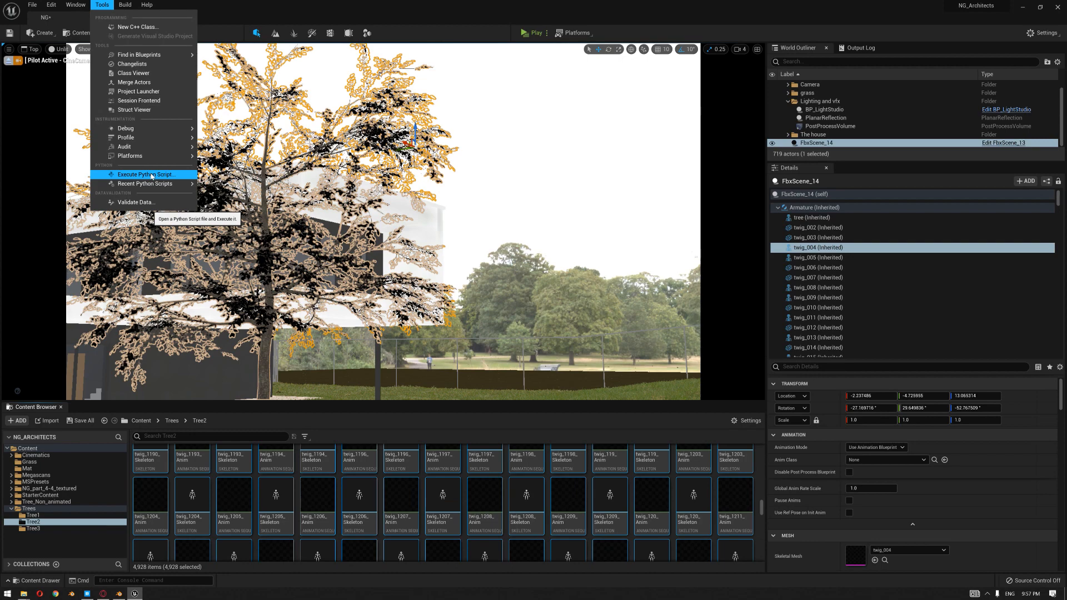
pyautogui.click(151, 174)
pyautogui.click(85, 101)
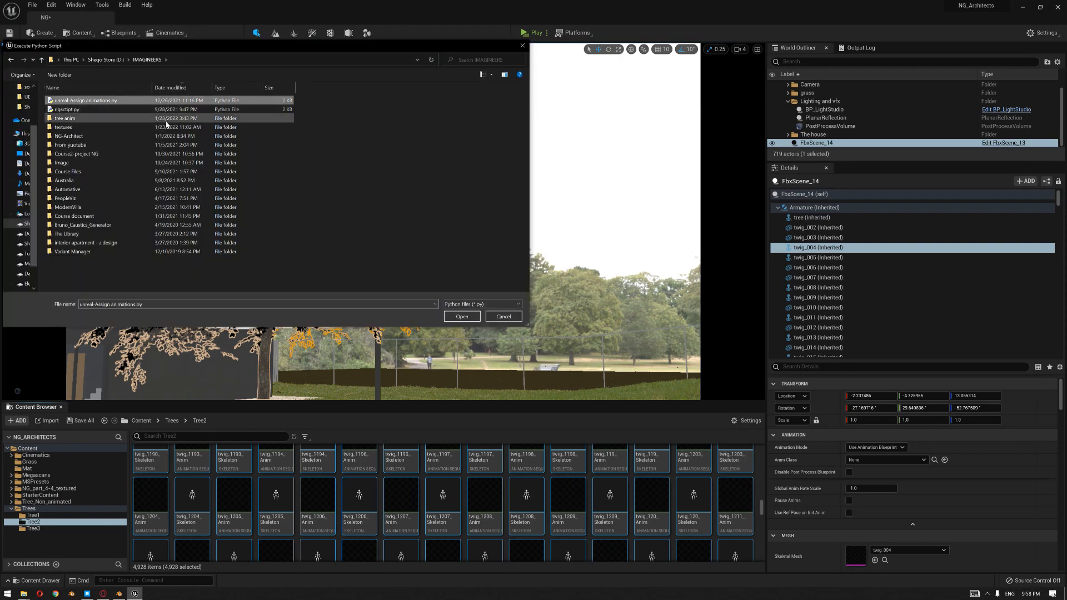
pyautogui.click(461, 317)
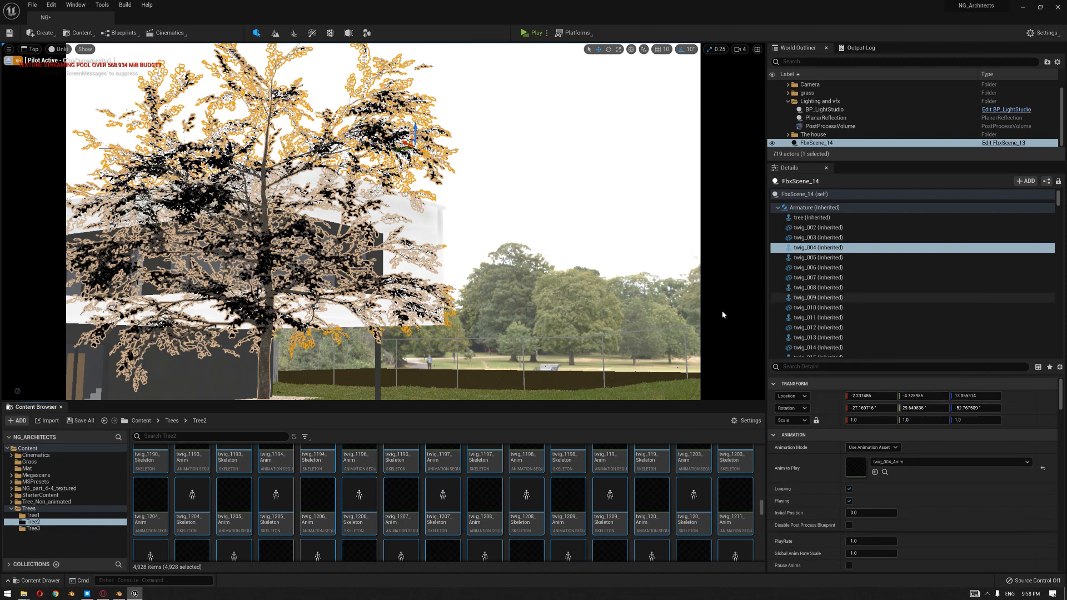
# Step: Check the assigned animation on the tree's twig_005, twig_009, twig_011 and twig_013 components
pyautogui.click(820, 258)
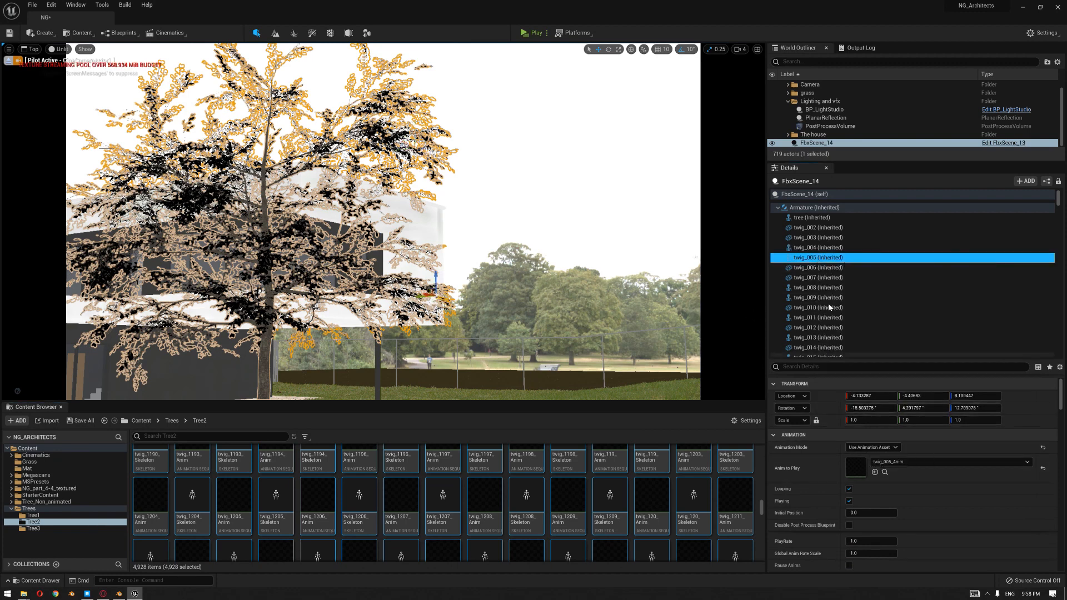
pyautogui.click(823, 296)
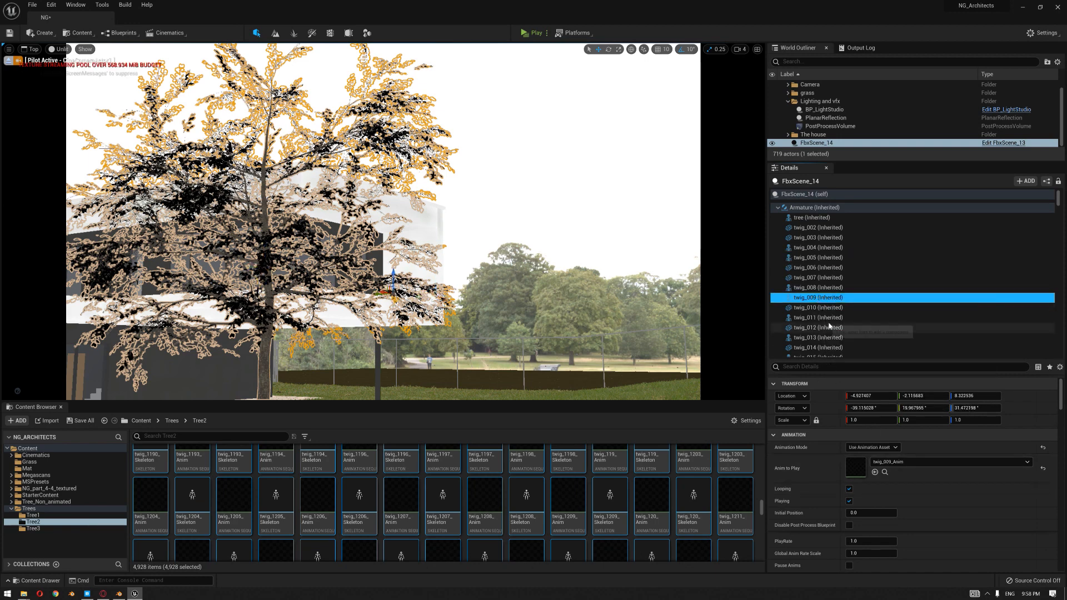
pyautogui.click(820, 317)
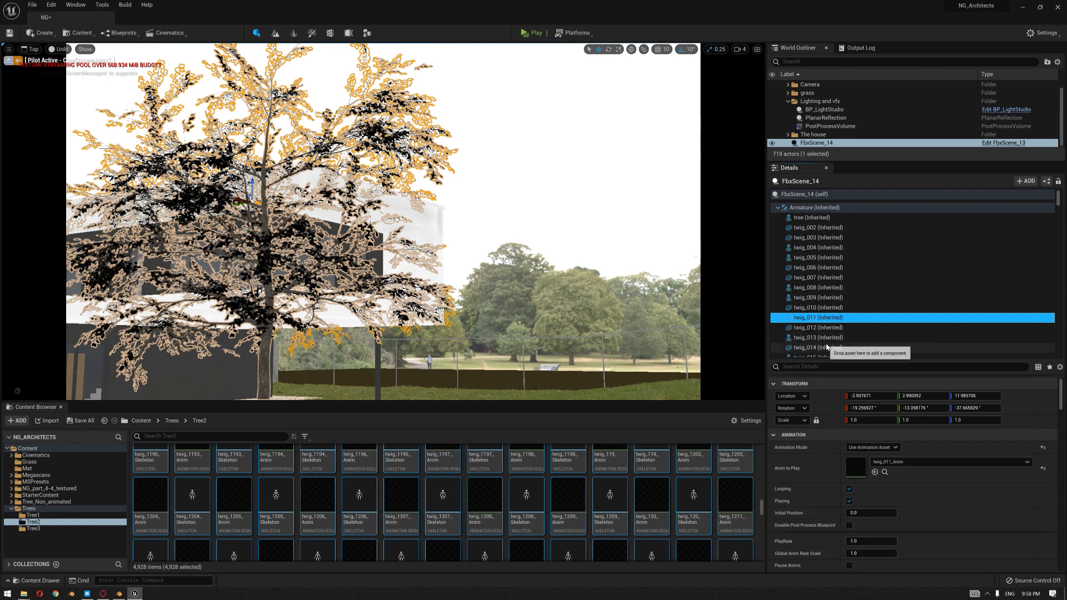
pyautogui.click(817, 337)
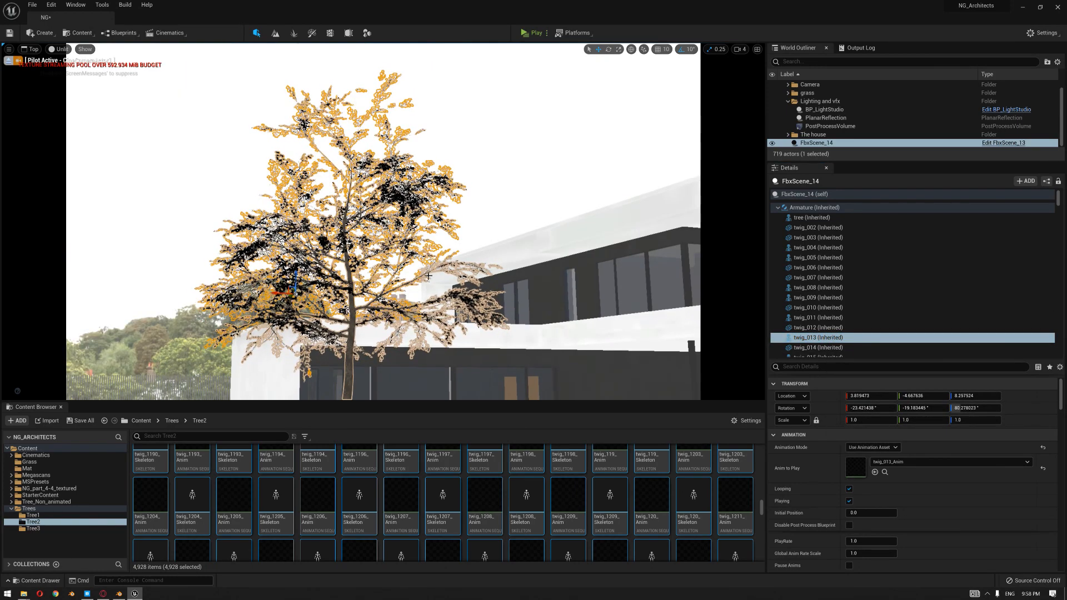
# Step: Inspect the animated tree from several sides, run a standalone play preview of the level, and stop it
pyautogui.scroll(2, 429, 276)
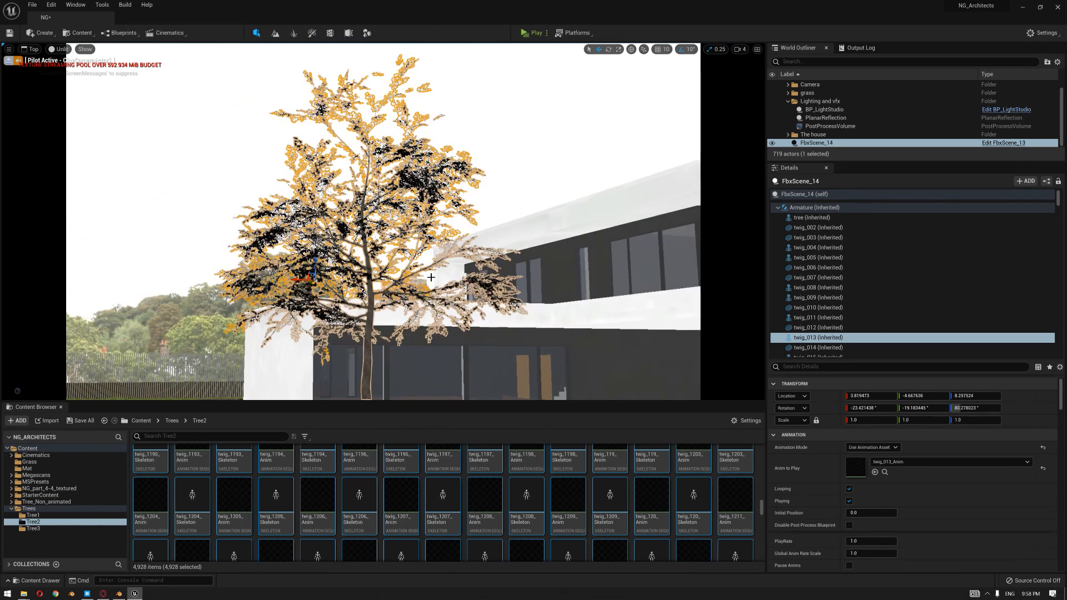
pyautogui.moveTo(432, 278)
pyautogui.mouseDown(button='right')
pyautogui.moveTo(433, 334)
pyautogui.moveTo(414, 272)
pyautogui.moveTo(456, 311)
pyautogui.moveTo(420, 231)
pyautogui.moveTo(436, 328)
pyautogui.moveTo(434, 275)
pyautogui.moveTo(389, 281)
pyautogui.moveTo(423, 279)
pyautogui.mouseUp(button='right')
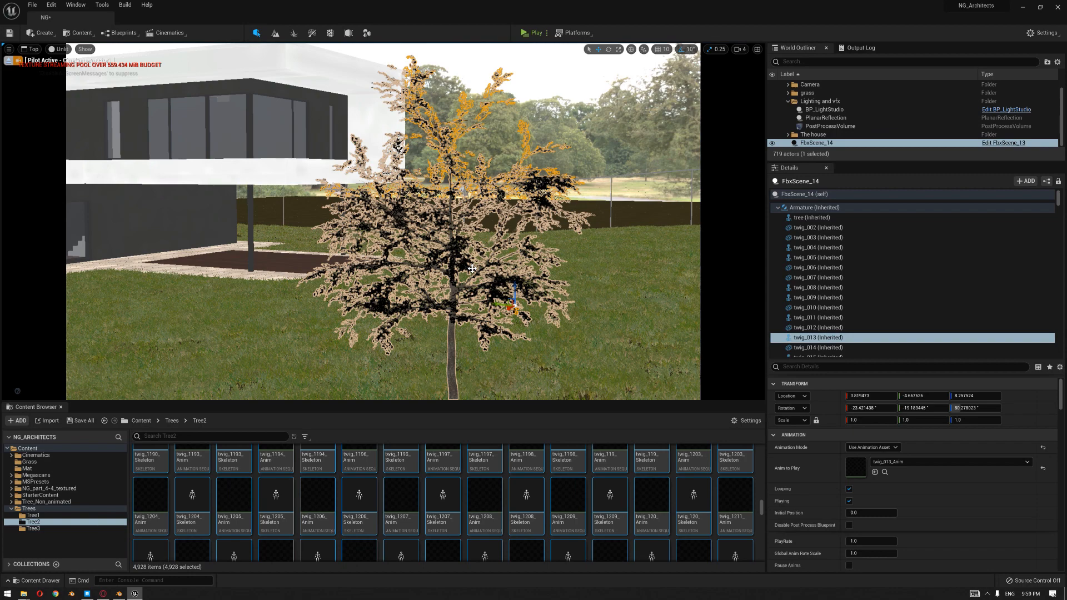
pyautogui.moveTo(472, 269); pyautogui.dragTo(494, 269, button='right')
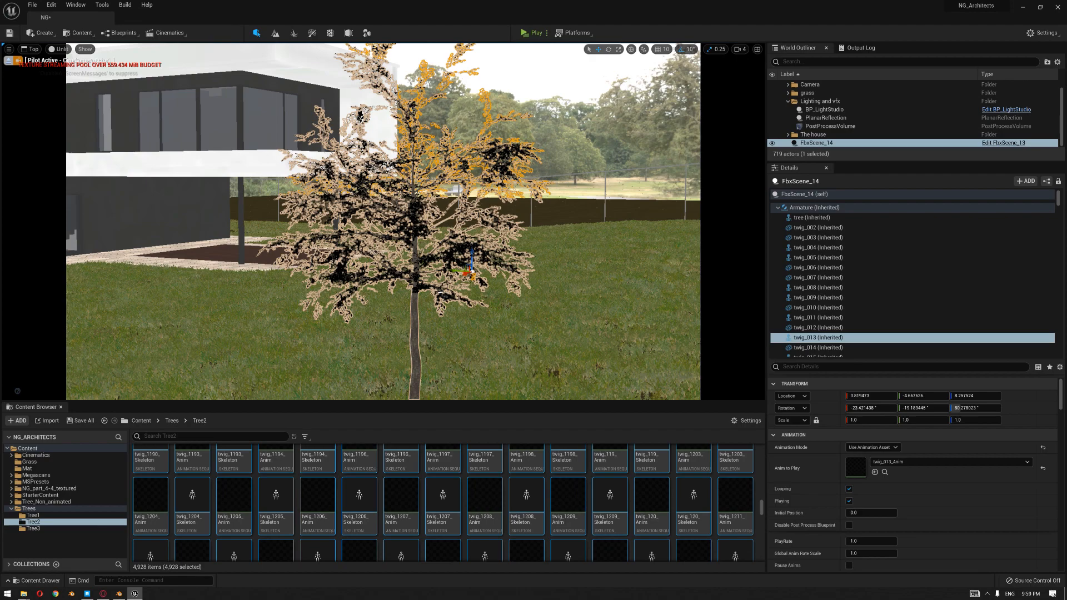
pyautogui.moveTo(464, 301); pyautogui.dragTo(464, 301, button='right')
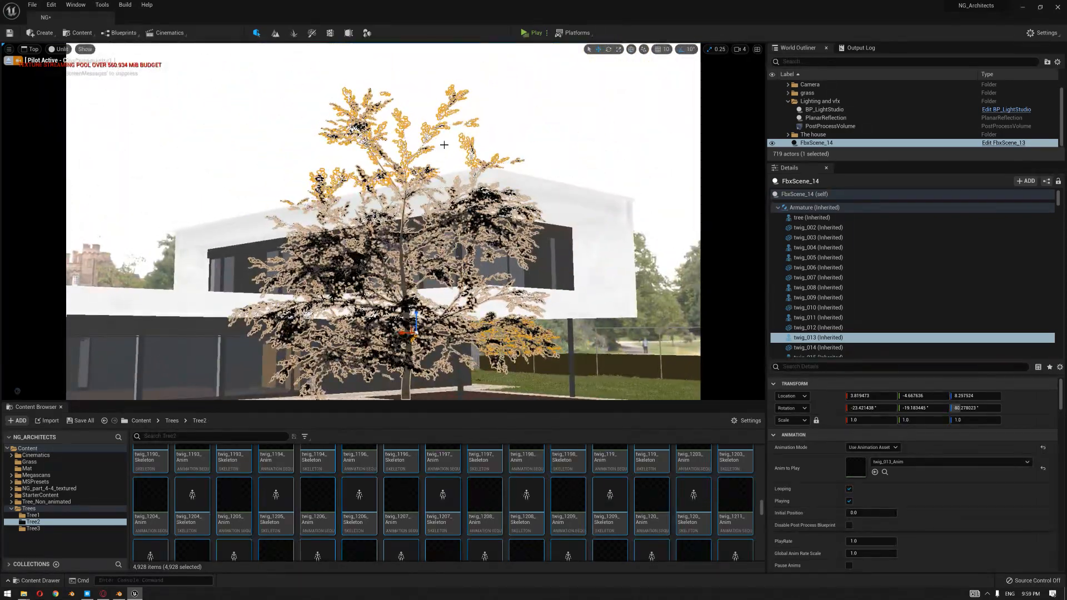
pyautogui.click(530, 32)
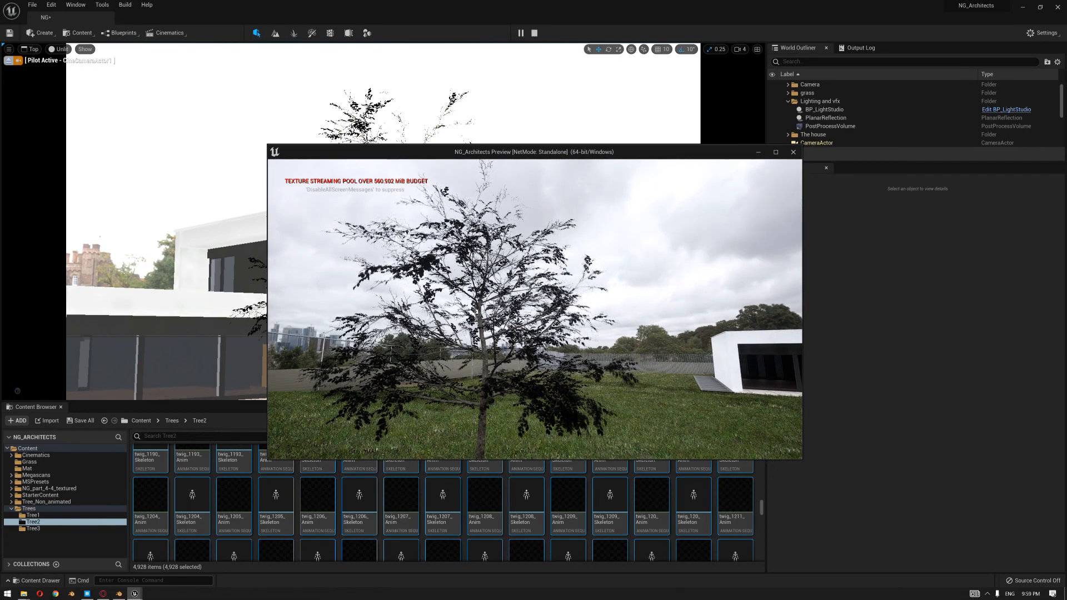
pyautogui.press('Escape')
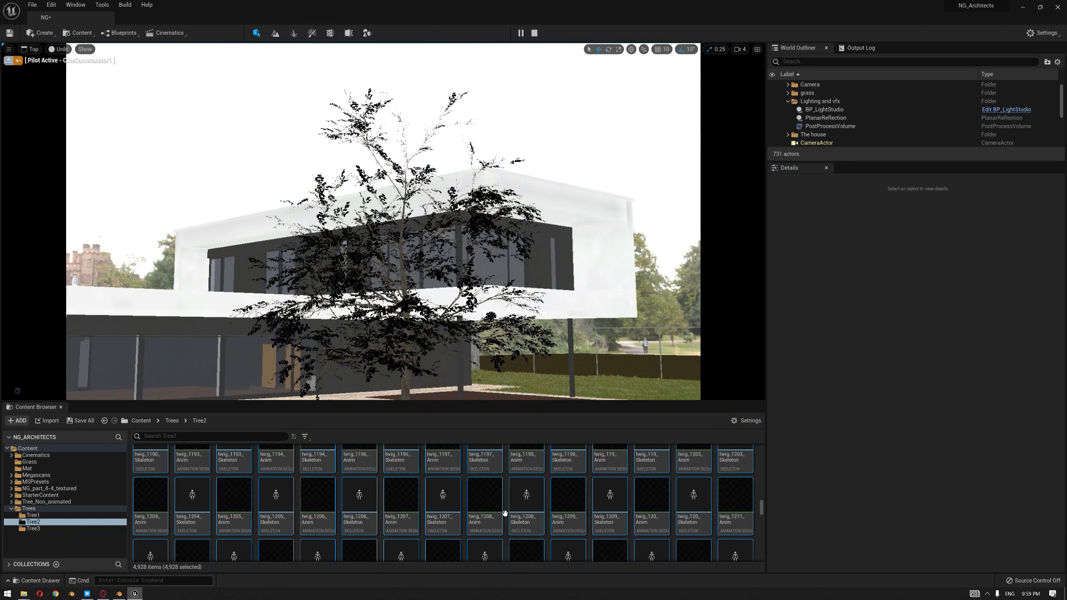
# Step: Locate the leaf Albedo texture among the Tree2 folder's first assets, and switch to Quixel Bridge
pyautogui.moveTo(762, 506); pyautogui.dragTo(767, 437)
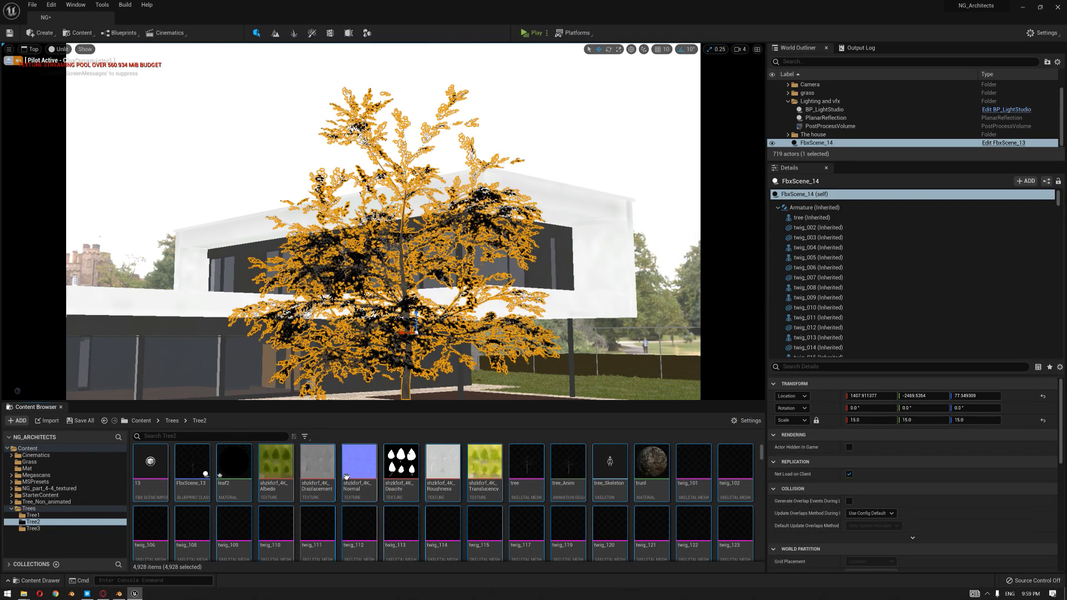
pyautogui.click(269, 477)
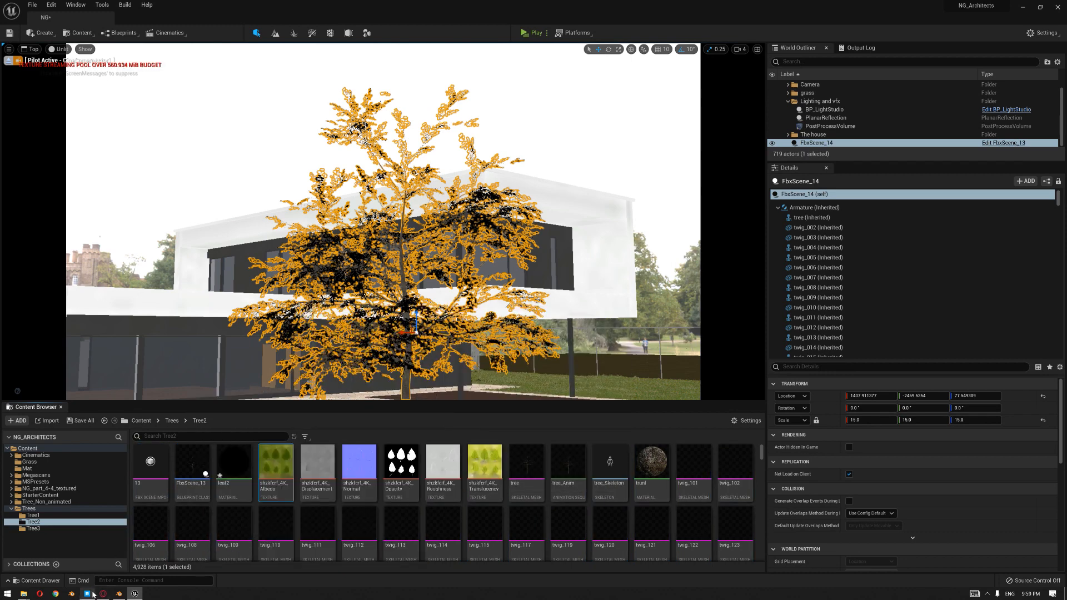
pyautogui.moveTo(89, 594)
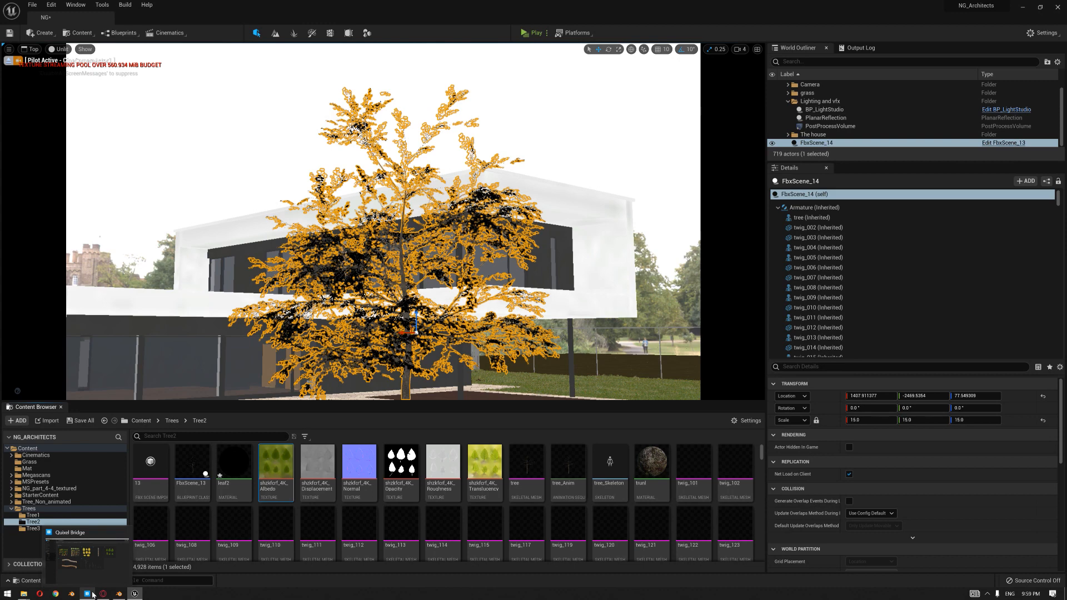
pyautogui.click(89, 594)
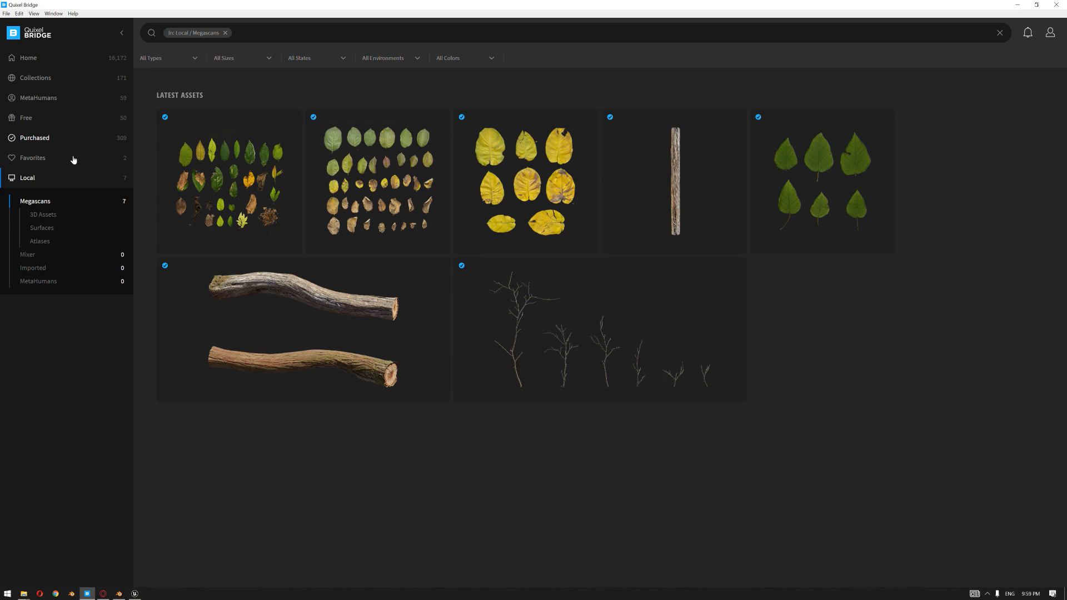
# Step: Browse the Vine category of the Atlases in the Quixel Bridge library for leaf textures
pyautogui.click(39, 117)
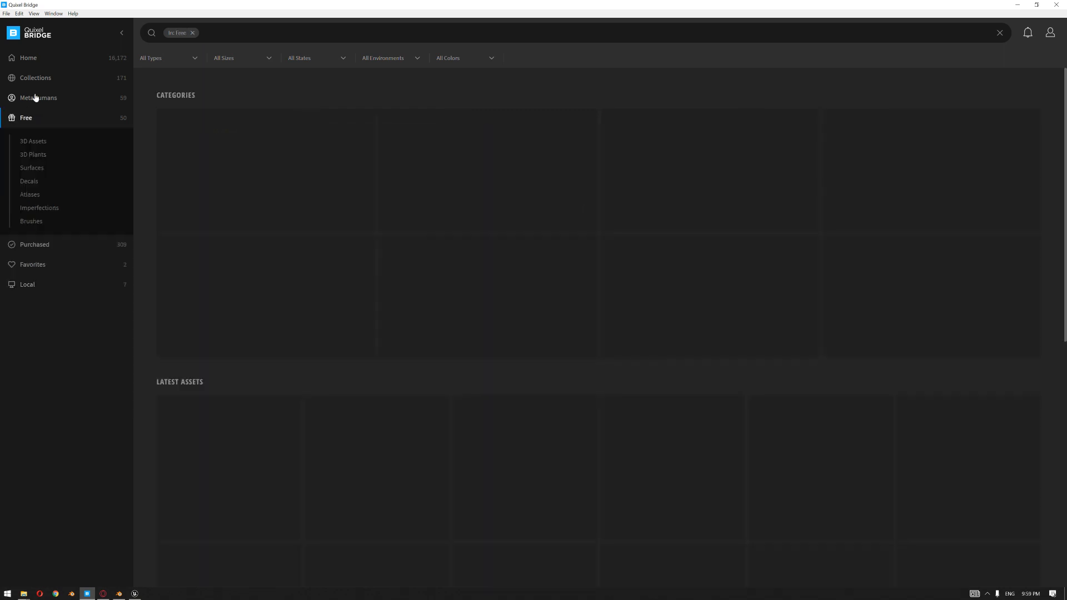
pyautogui.click(35, 59)
pyautogui.click(34, 138)
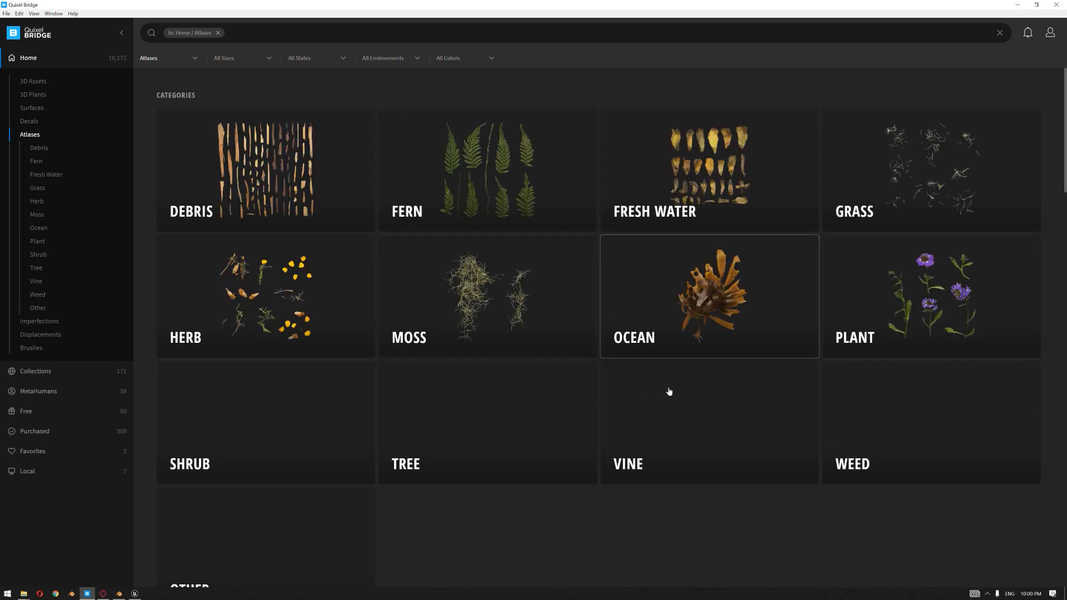
pyautogui.click(669, 417)
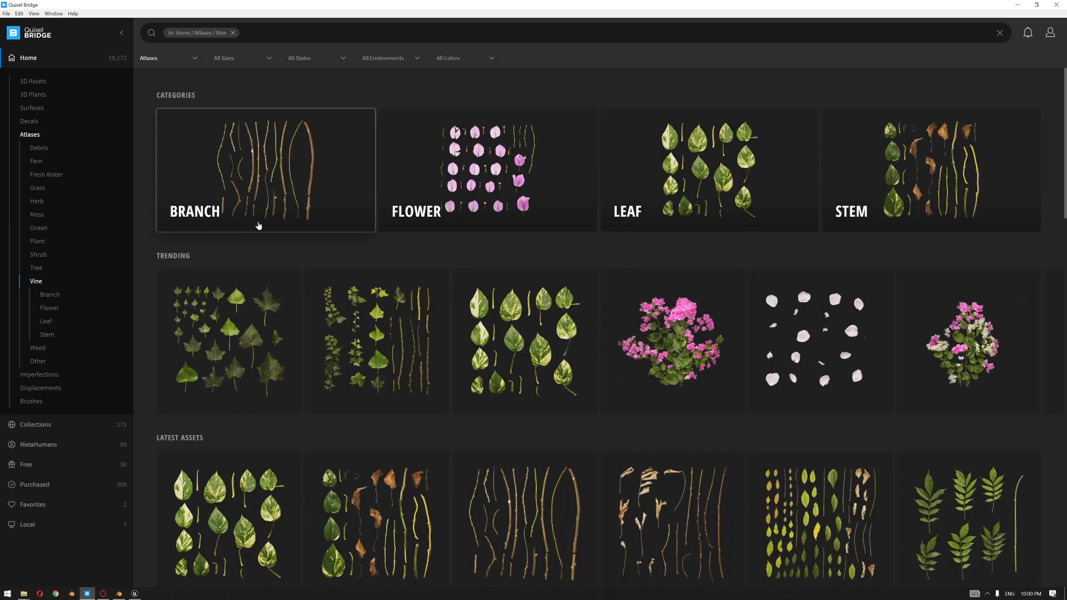
pyautogui.scroll(-8, 706, 350)
pyautogui.scroll(-10, 706, 356)
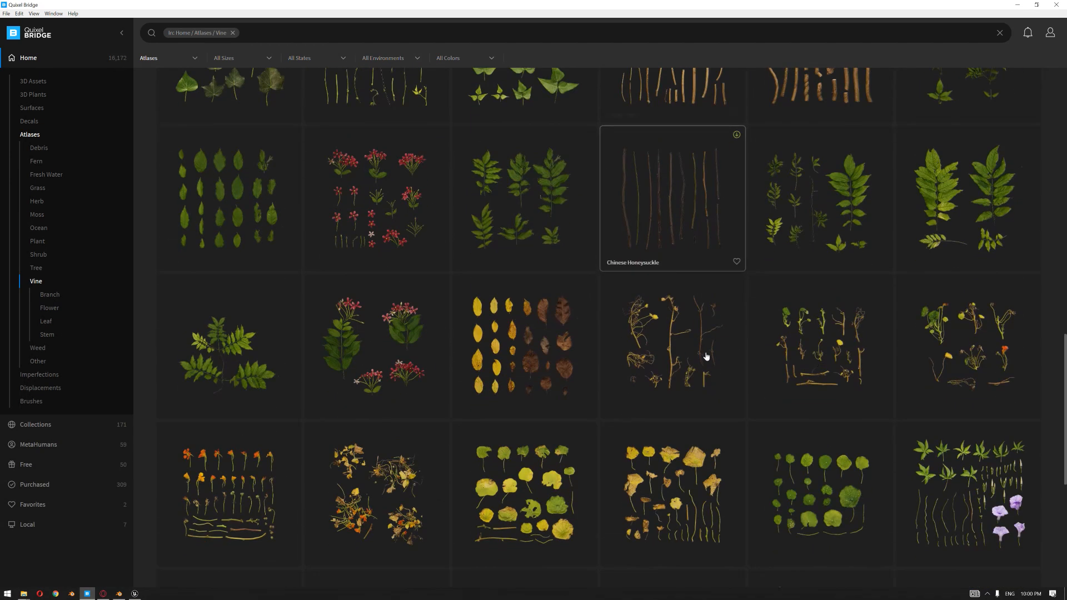
pyautogui.scroll(-8, 574, 352)
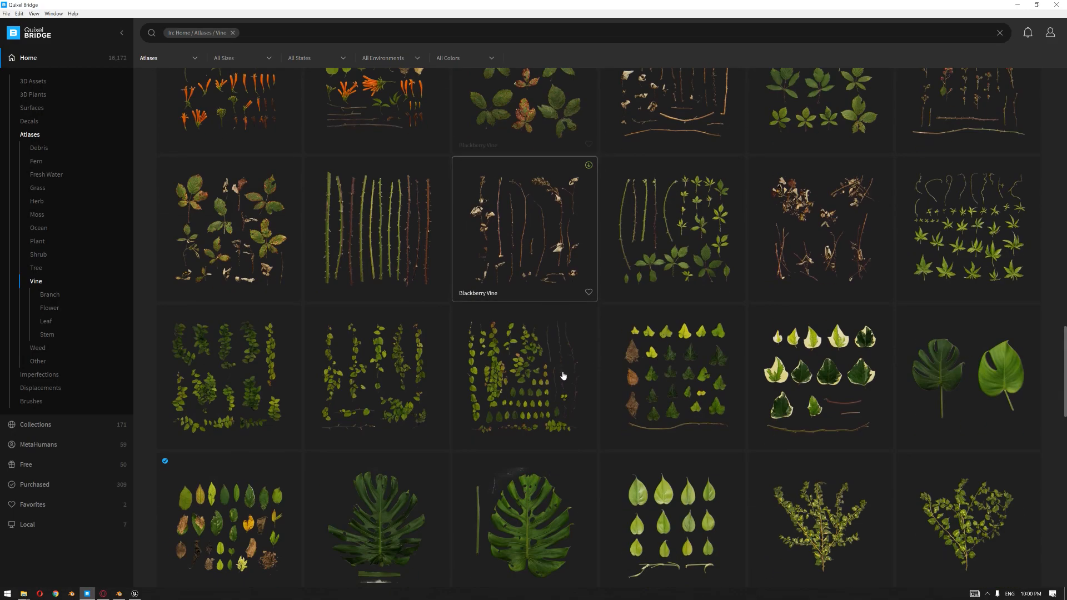
pyautogui.scroll(-10, 555, 371)
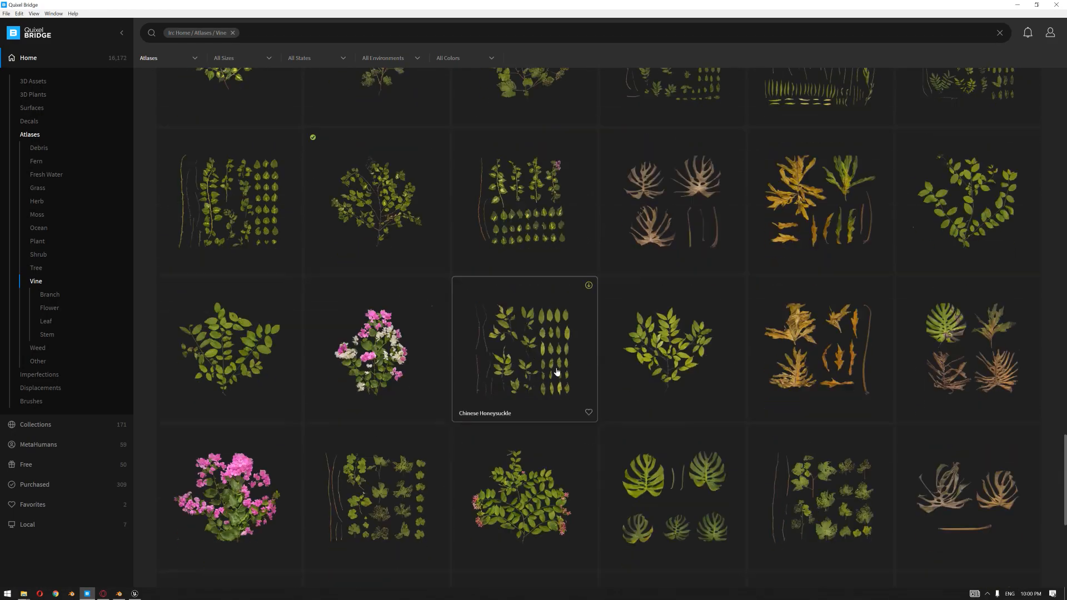
pyautogui.scroll(-15, 823, 448)
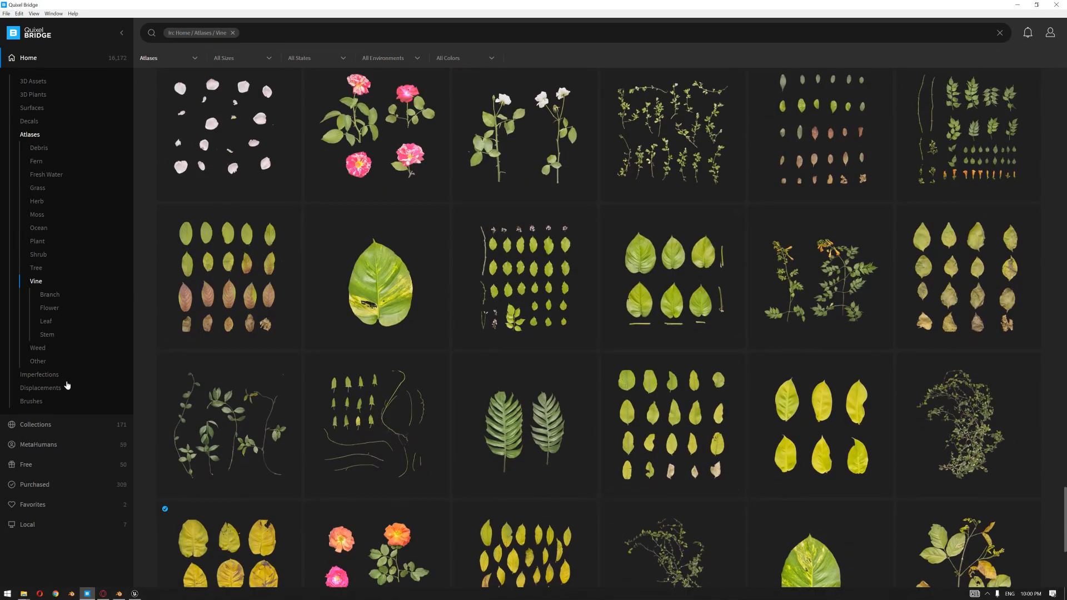
pyautogui.scroll(-1, 687, 340)
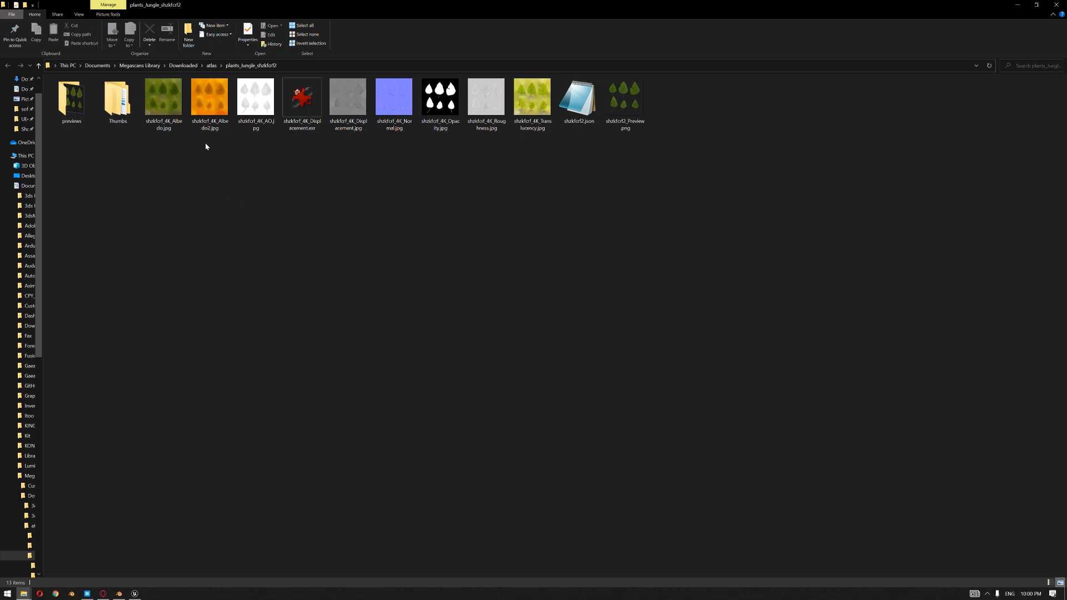
# Step: Review the downloaded jungle plants atlas textures in File Explorer, including the albedo, AO, opacity and displacement maps
pyautogui.click(169, 115)
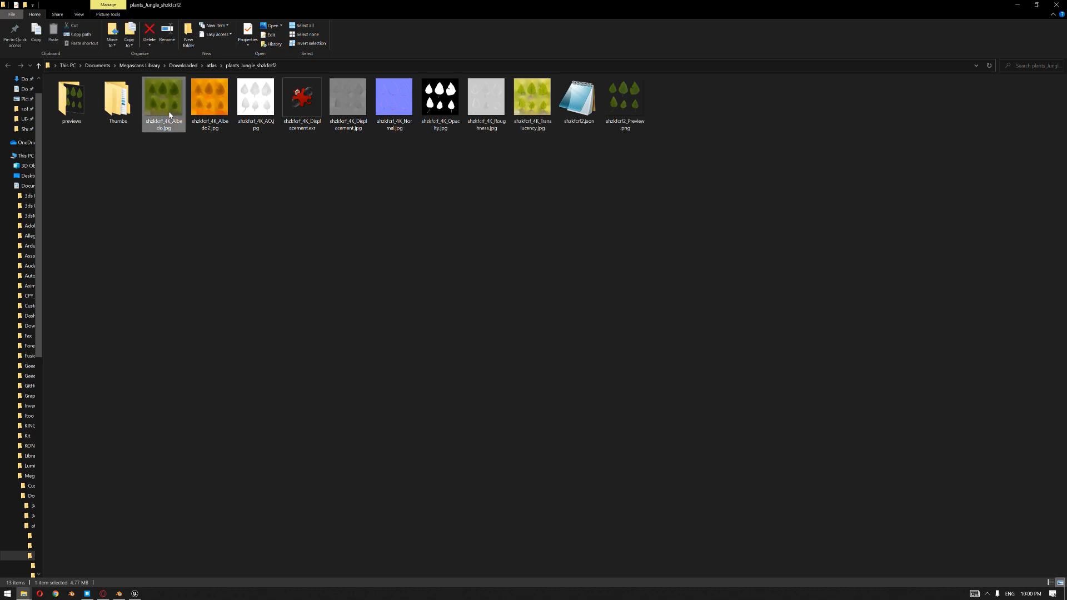
pyautogui.click(259, 117)
pyautogui.click(440, 111)
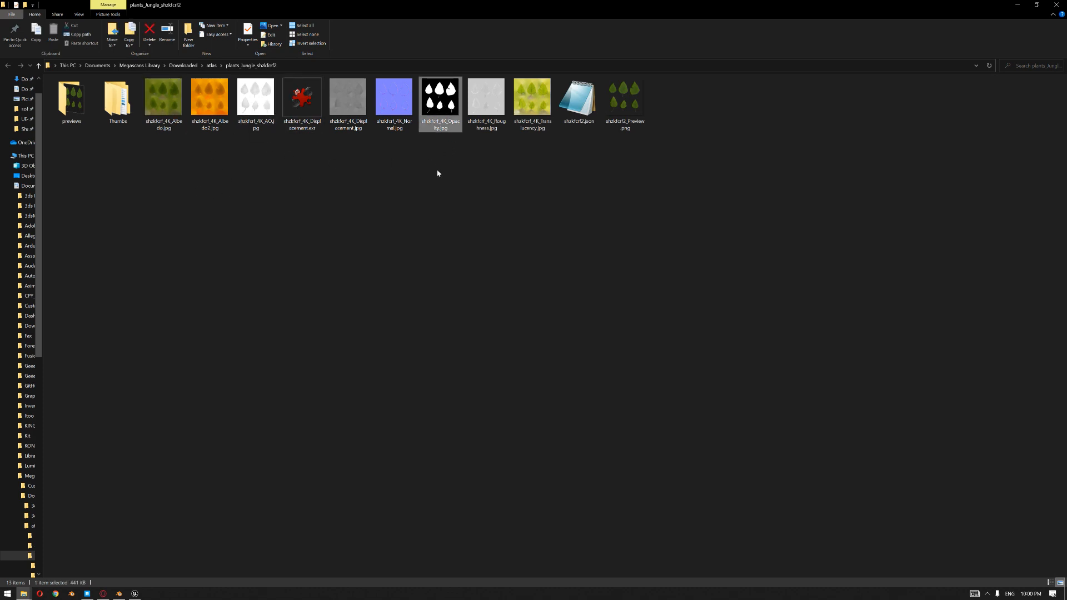
pyautogui.press('Left')
pyautogui.press('Left')
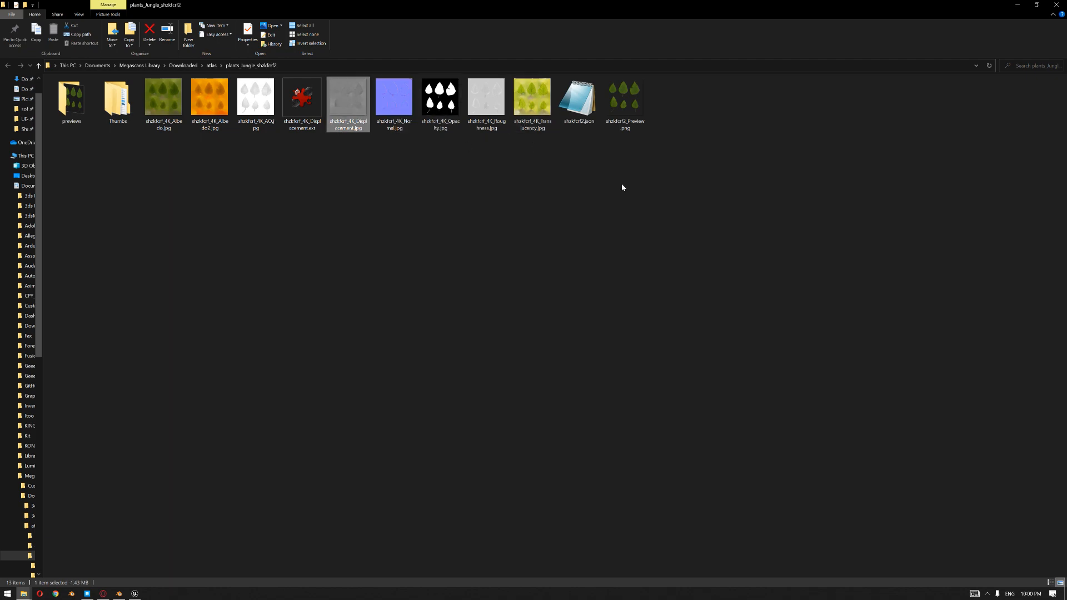
pyautogui.click(560, 194)
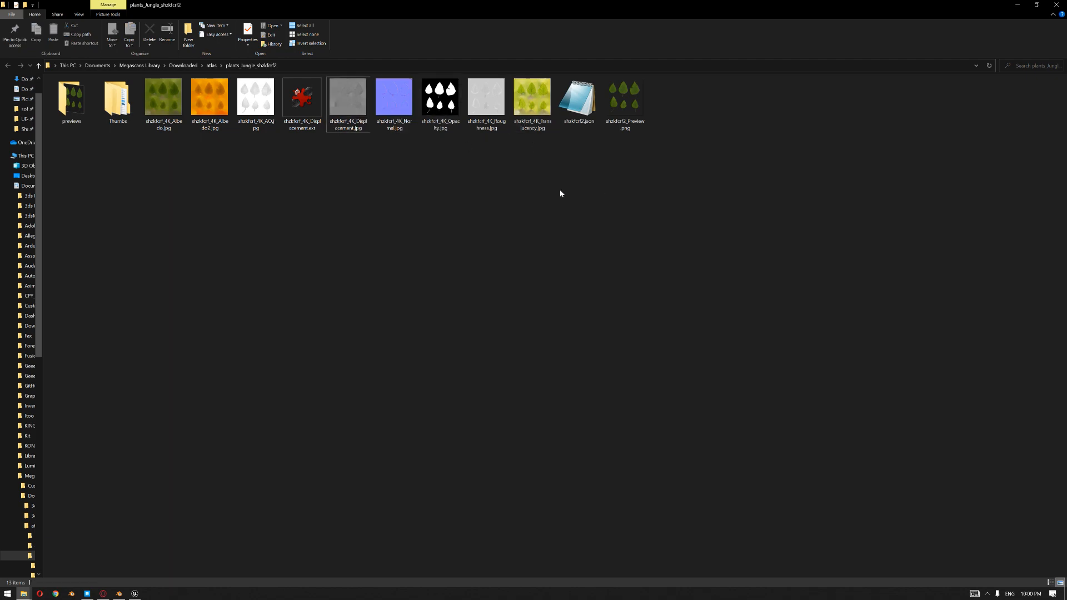
# Step: Switch to Blender, select the small twig at the base of the tree, and frame it
pyautogui.click(118, 594)
pyautogui.moveTo(565, 278); pyautogui.dragTo(576, 295, button='middle')
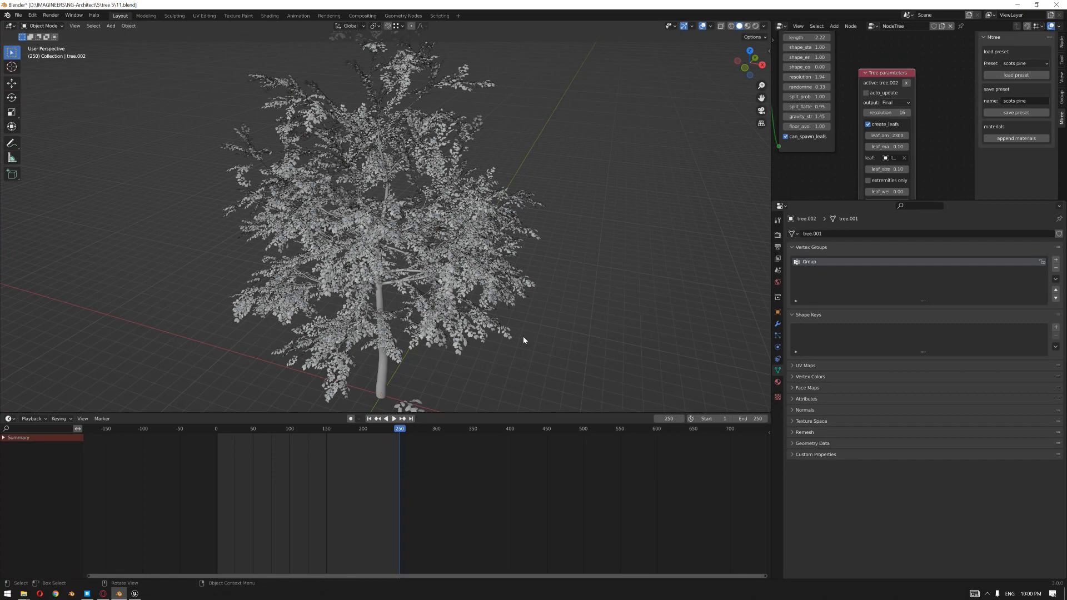
pyautogui.moveTo(529, 334); pyautogui.dragTo(387, 346, button='middle')
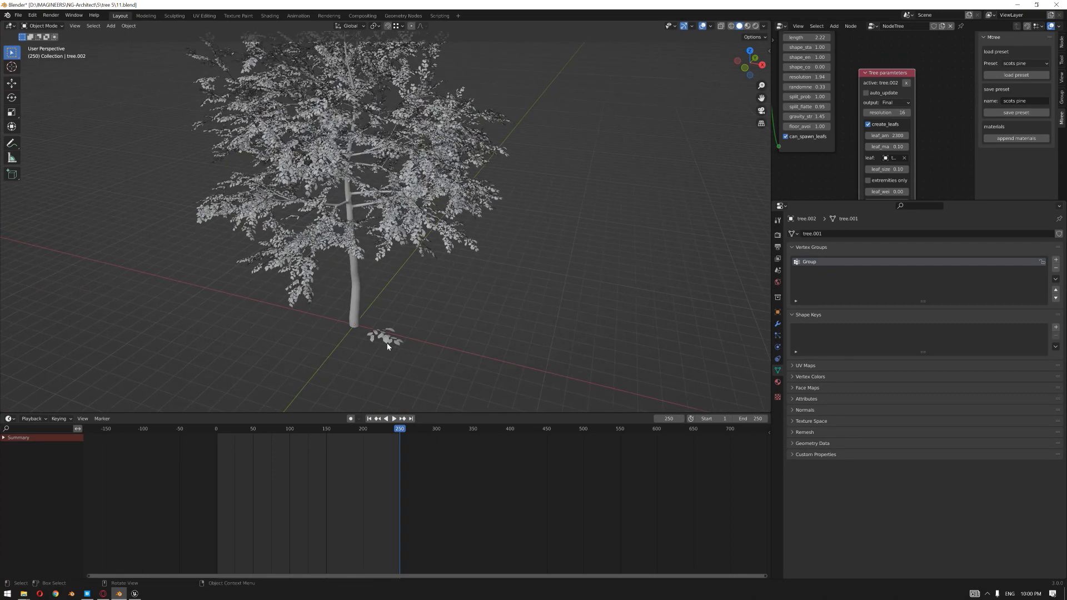
pyautogui.click(387, 345)
pyautogui.press('KP_Decimal')
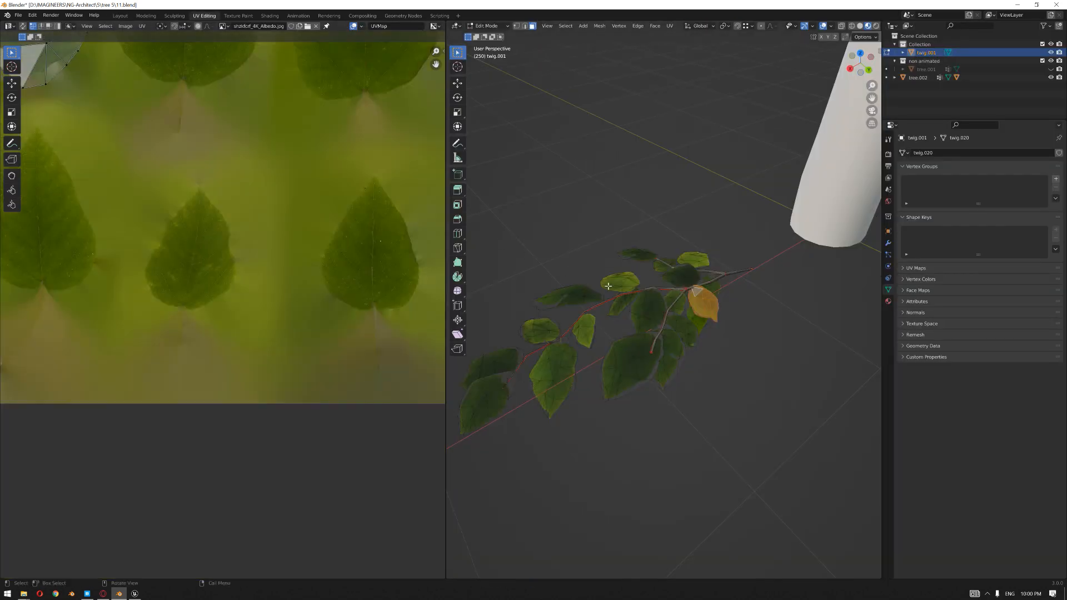
# Step: Check how a leaf face of twig.001 is UV-mapped onto the albedo atlas, return to the Layout workspace, and minimize Blender
pyautogui.click(638, 358)
pyautogui.scroll(-2, 568, 303)
pyautogui.moveTo(568, 303); pyautogui.dragTo(547, 310, button='middle')
pyautogui.scroll(-3, 246, 240)
pyautogui.scroll(3, 248, 231)
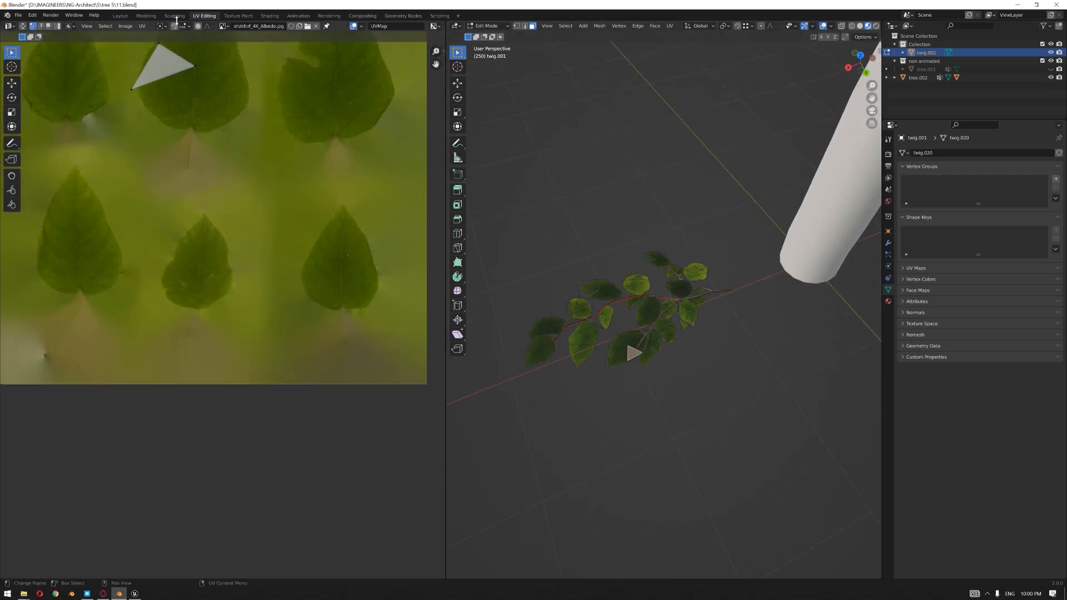
pyautogui.click(121, 16)
pyautogui.click(1030, 4)
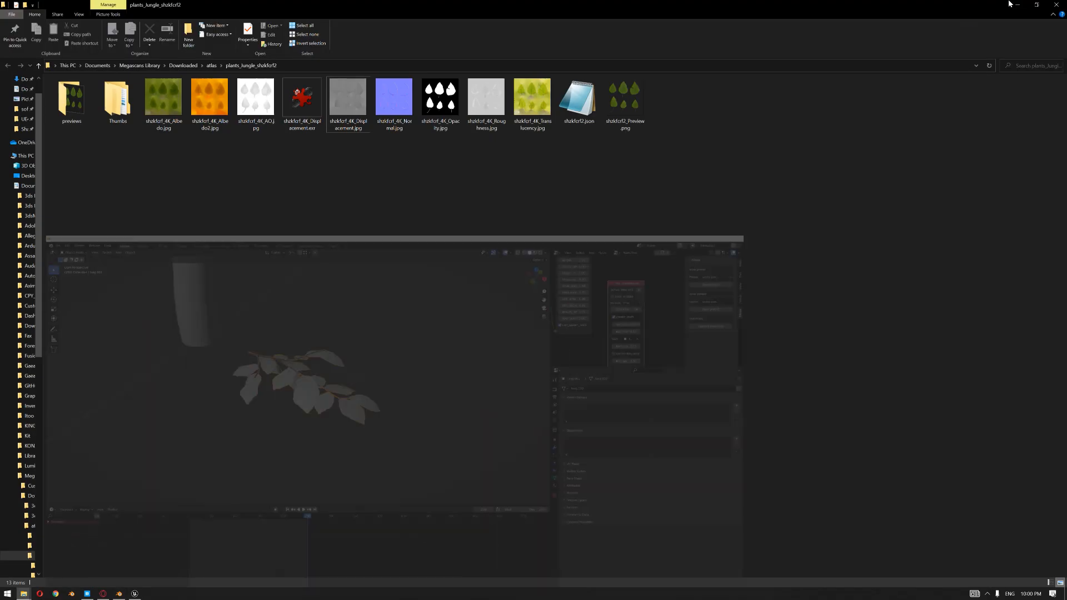
# Step: Switch to Unreal Engine, open the leaf2 material from the Tree2 folder, and set its blend mode to Masked
pyautogui.click(134, 594)
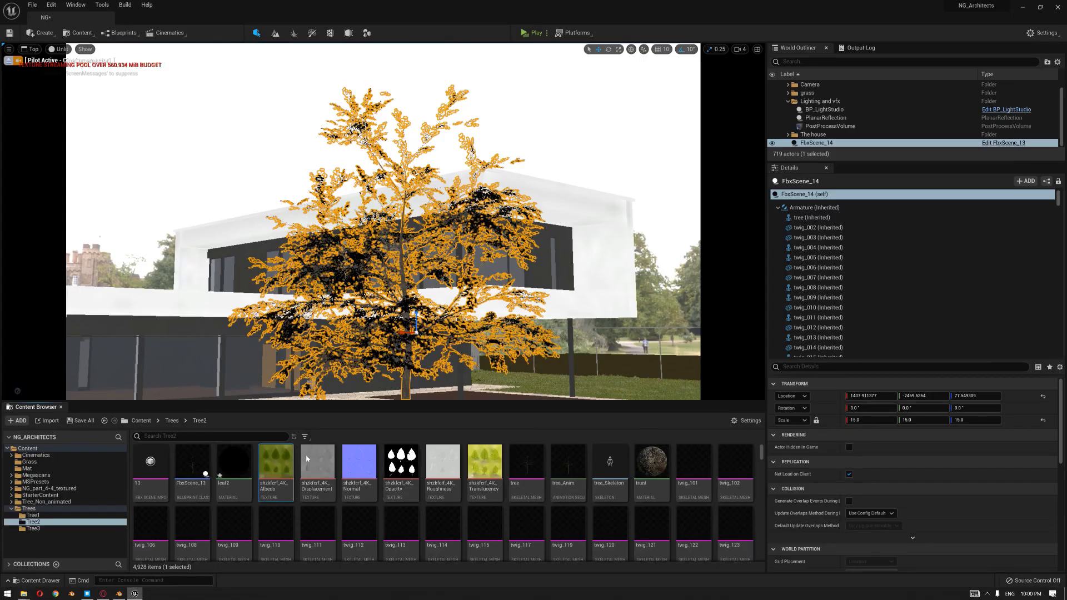
pyautogui.doubleClick(234, 471)
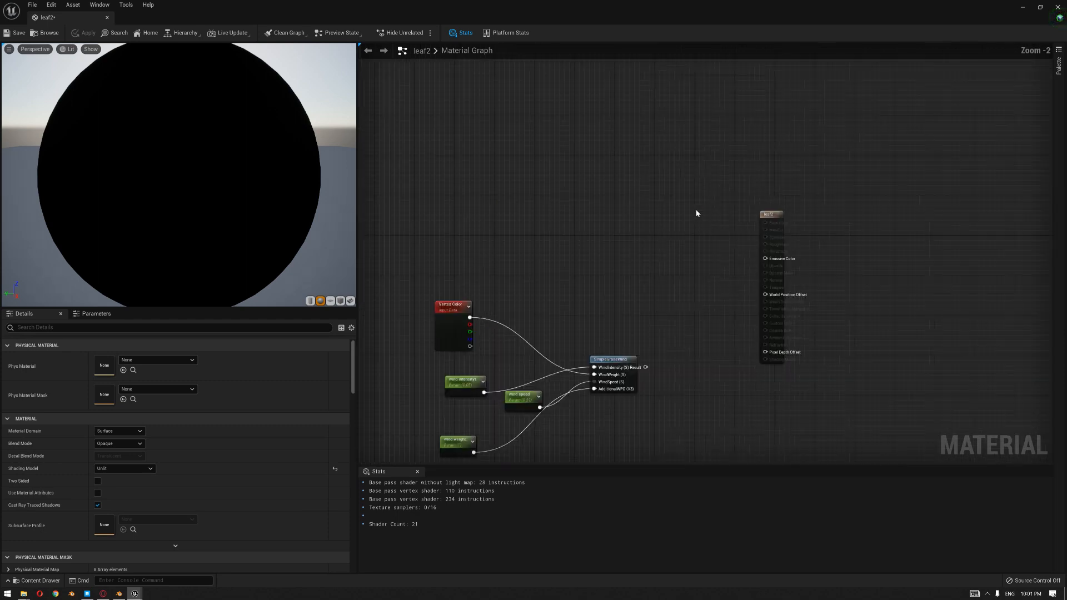
pyautogui.scroll(2, 779, 228)
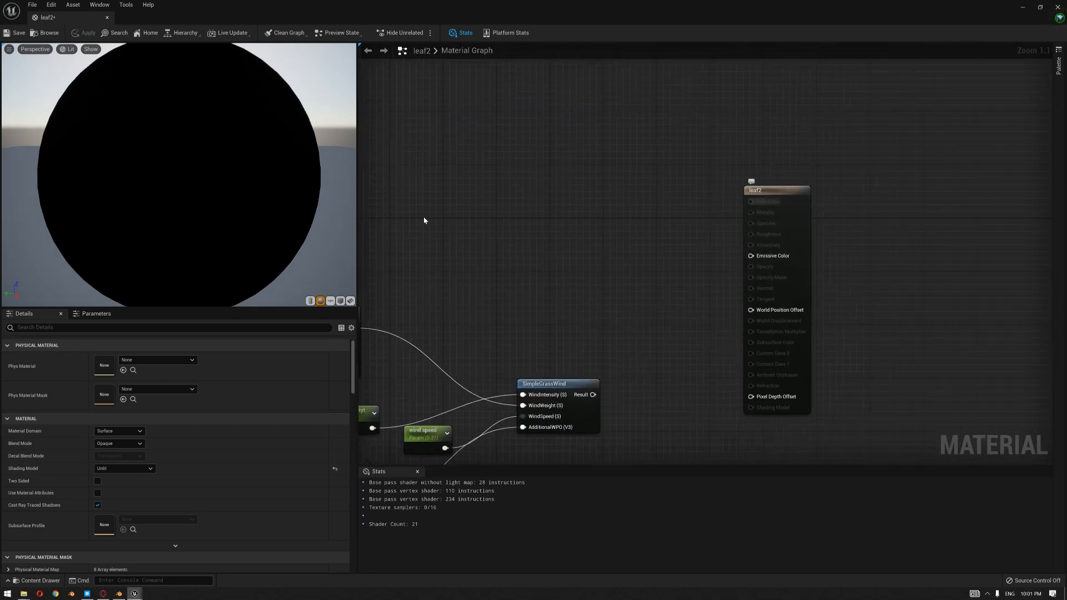
pyautogui.click(119, 443)
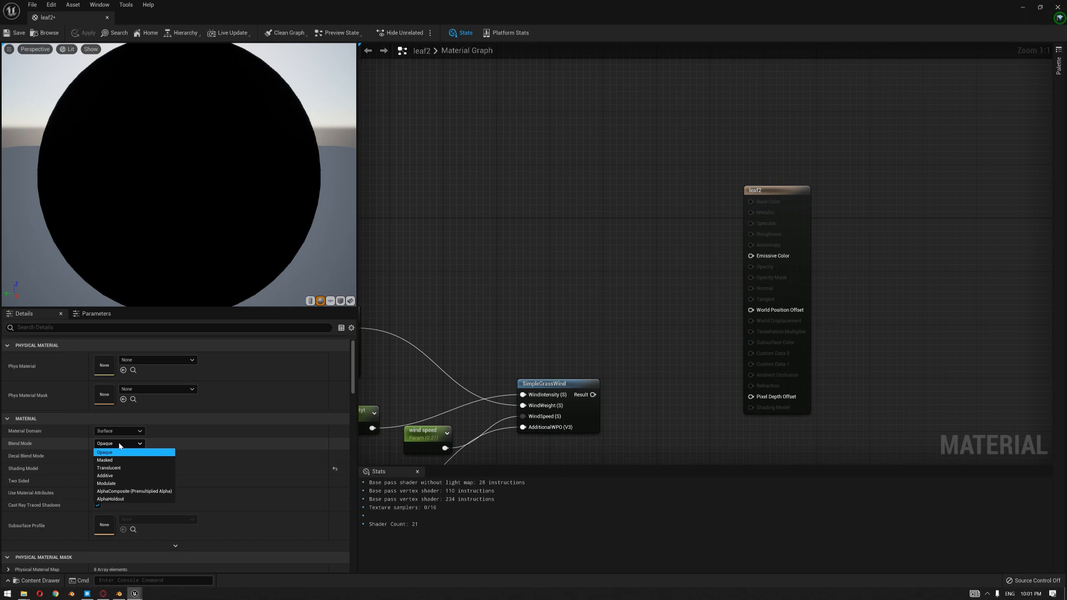
pyautogui.click(125, 460)
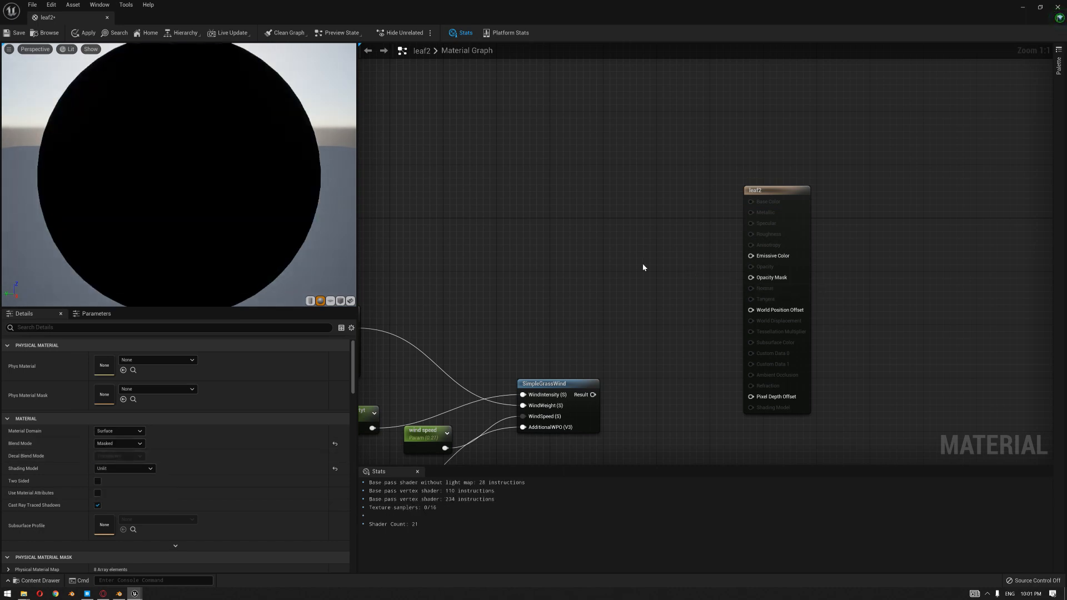
# Step: Set the leaf2 material's shading model to Two Sided Foliage and enable Two Sided
pyautogui.click(123, 469)
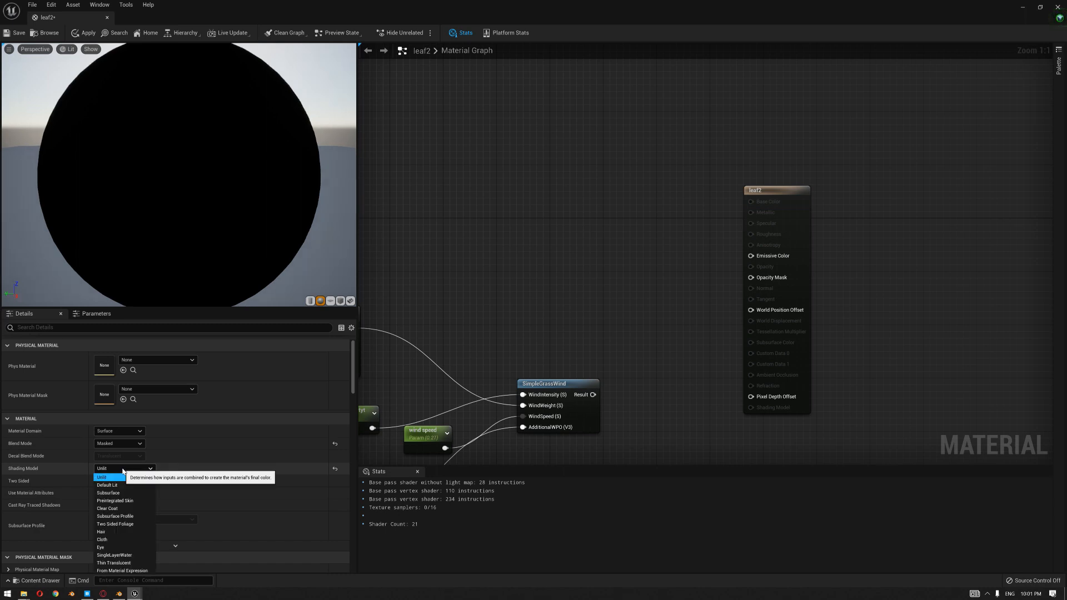
pyautogui.click(123, 525)
pyautogui.click(97, 482)
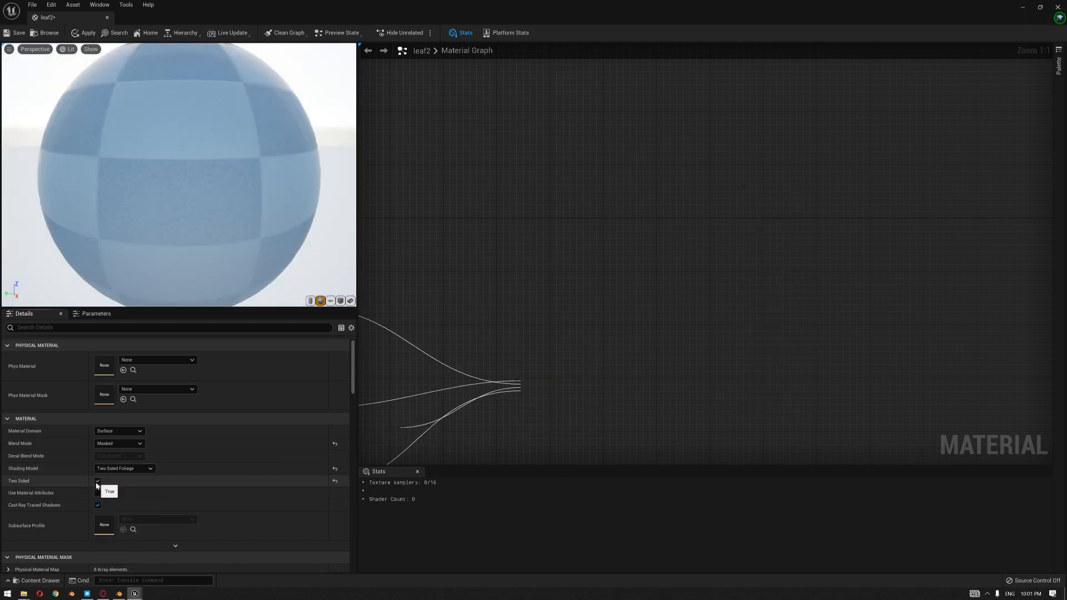
pyautogui.moveTo(478, 267); pyautogui.dragTo(612, 229, button='right')
pyautogui.scroll(-4, 612, 229)
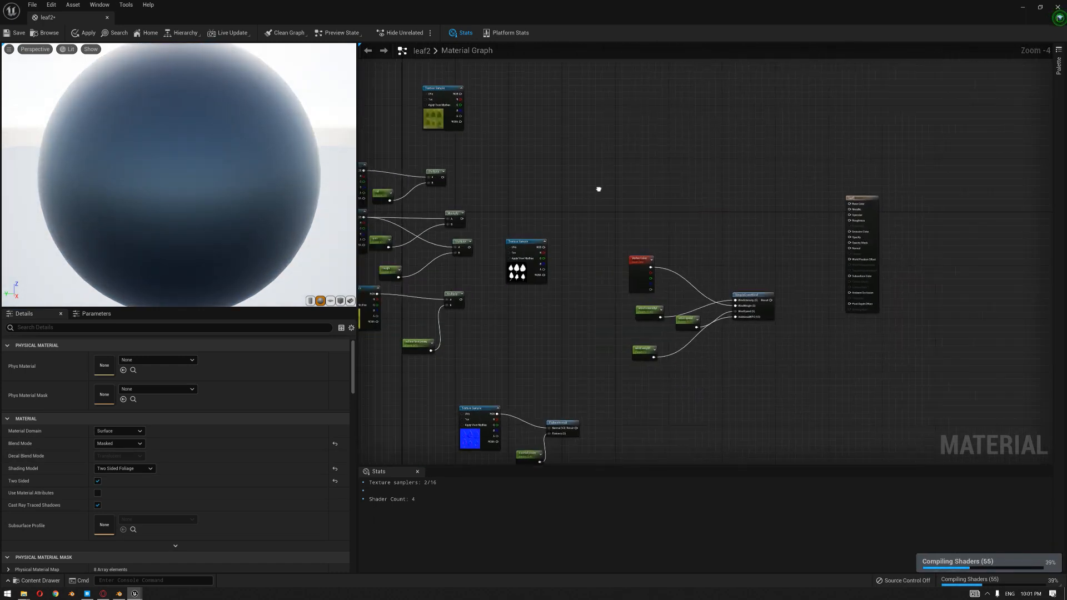
# Step: Move the leaf2 material output node closer and connect the albedo texture's RGB to Base Color
pyautogui.moveTo(598, 189); pyautogui.dragTo(622, 205, button='right')
pyautogui.moveTo(922, 211); pyautogui.dragTo(842, 153)
pyautogui.click(541, 114)
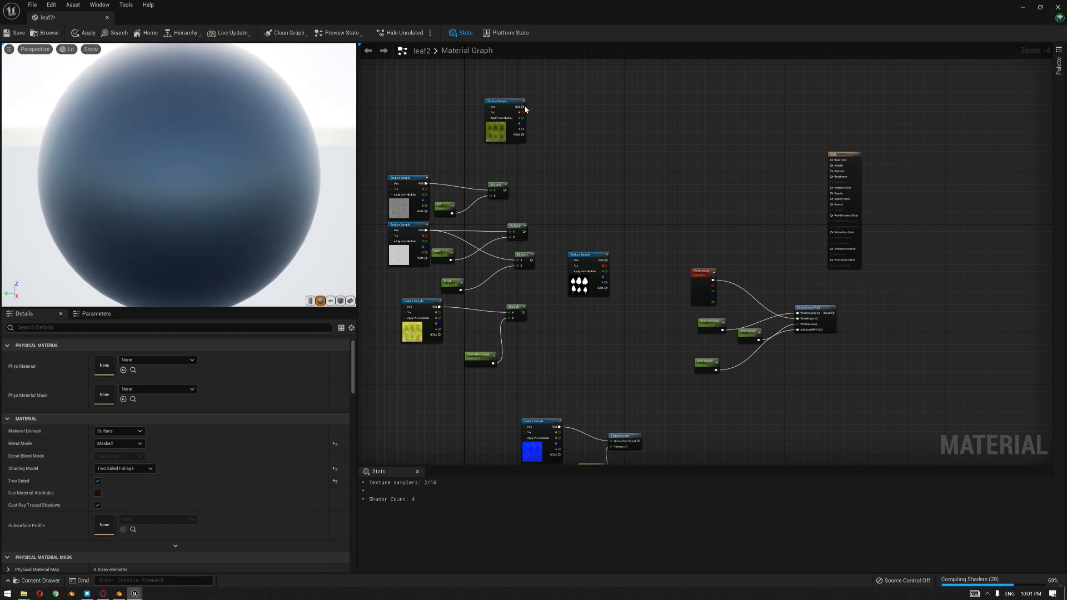
pyautogui.moveTo(523, 106); pyautogui.dragTo(834, 163)
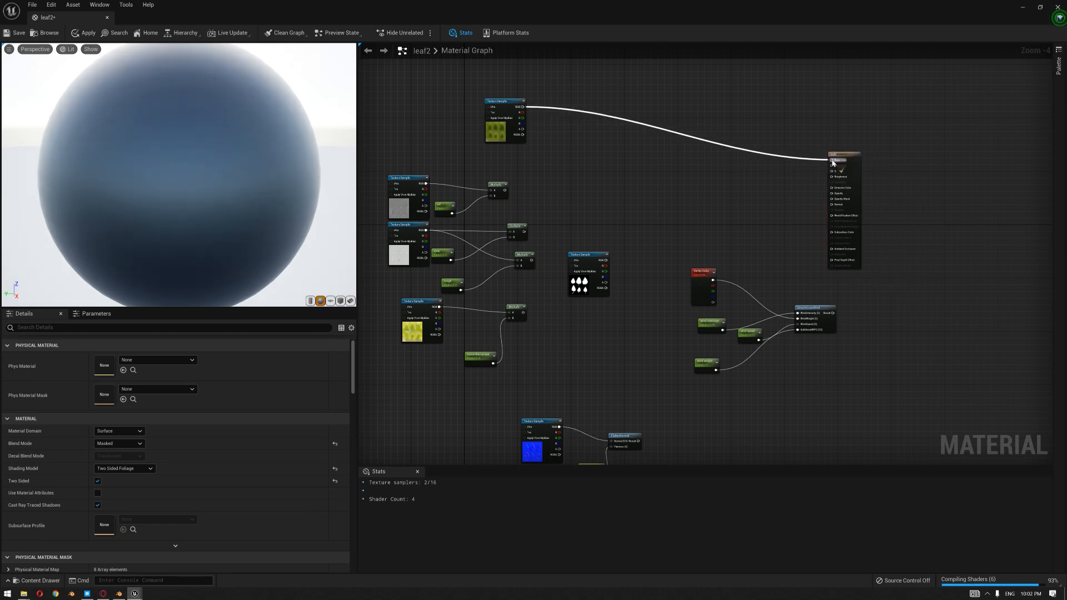
# Step: Connect the Multiply of the displacement texture and the ref parameter to the material's Metallic input
pyautogui.scroll(3, 397, 222)
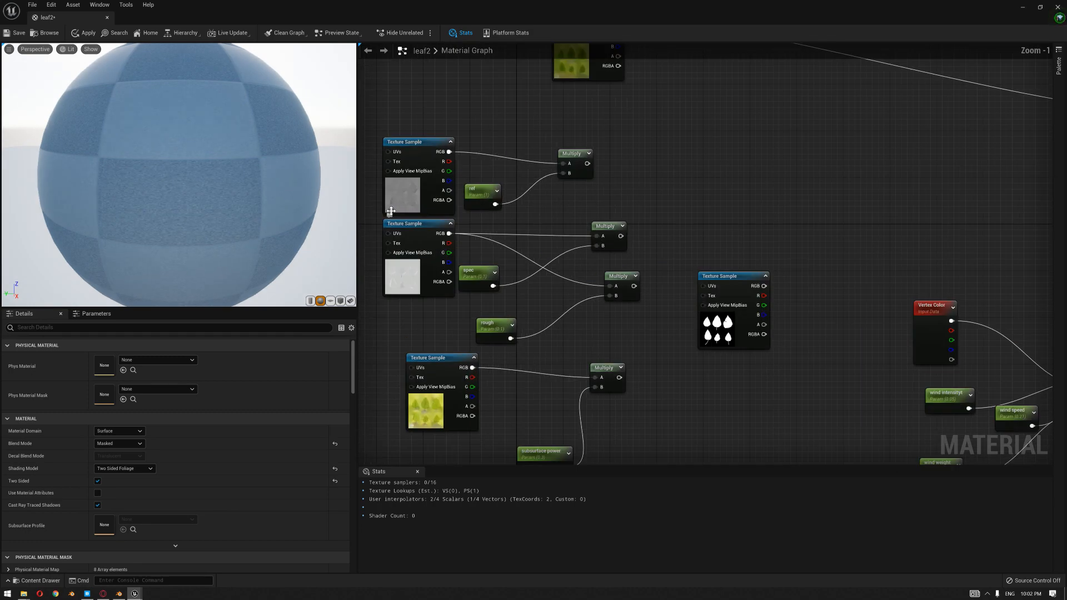
pyautogui.click(408, 194)
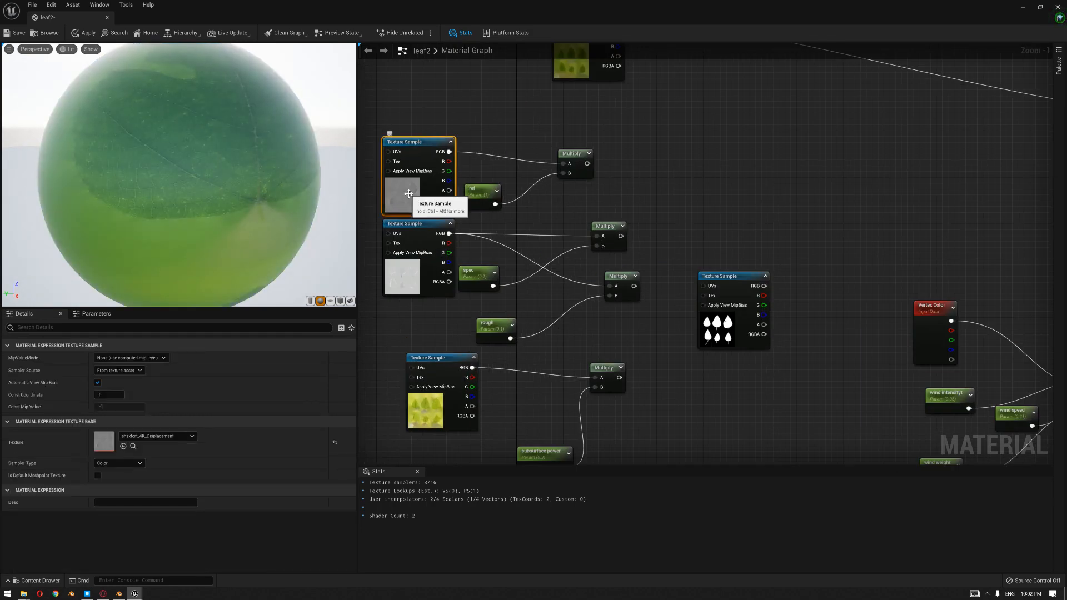
pyautogui.moveTo(721, 159); pyautogui.dragTo(635, 178, button='right')
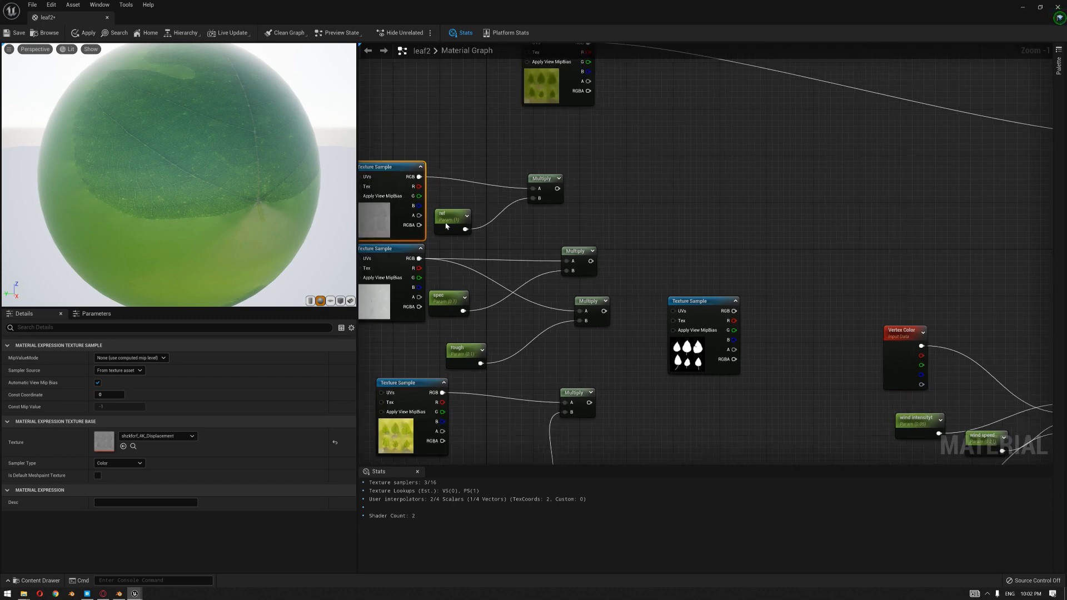
pyautogui.click(442, 223)
pyautogui.scroll(-2, 596, 181)
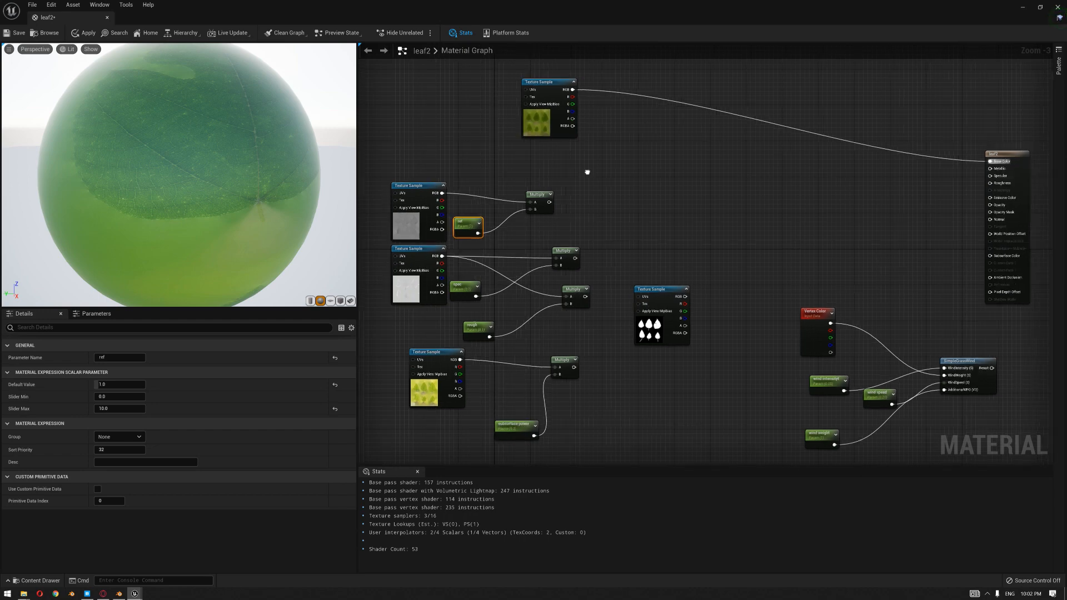
pyautogui.moveTo(574, 174); pyautogui.dragTo(574, 190, button='right')
pyautogui.moveTo(528, 212); pyautogui.dragTo(532, 190)
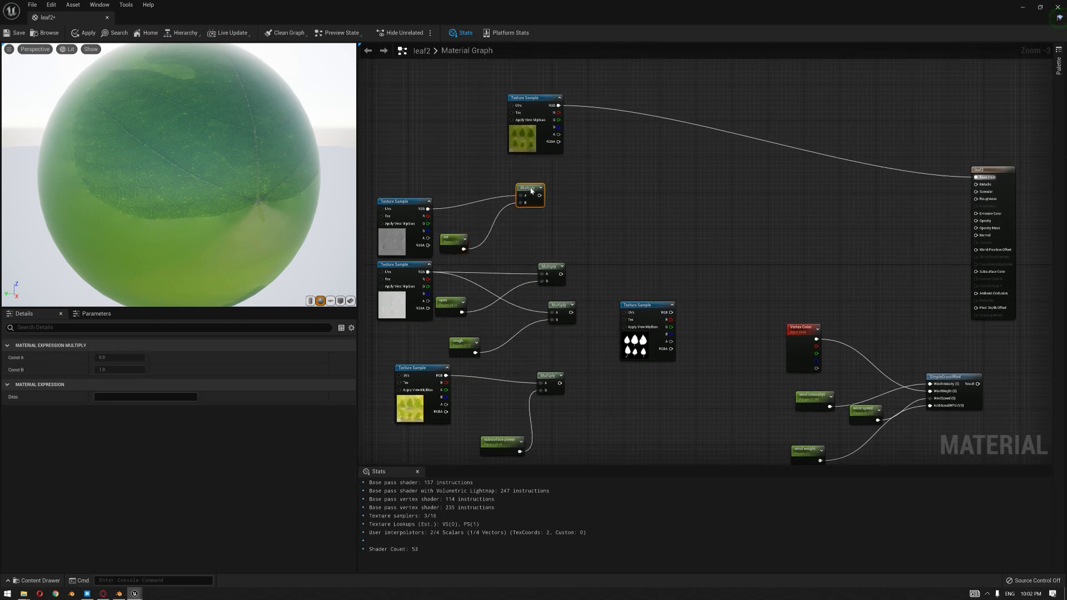
pyautogui.moveTo(539, 196); pyautogui.dragTo(977, 184)
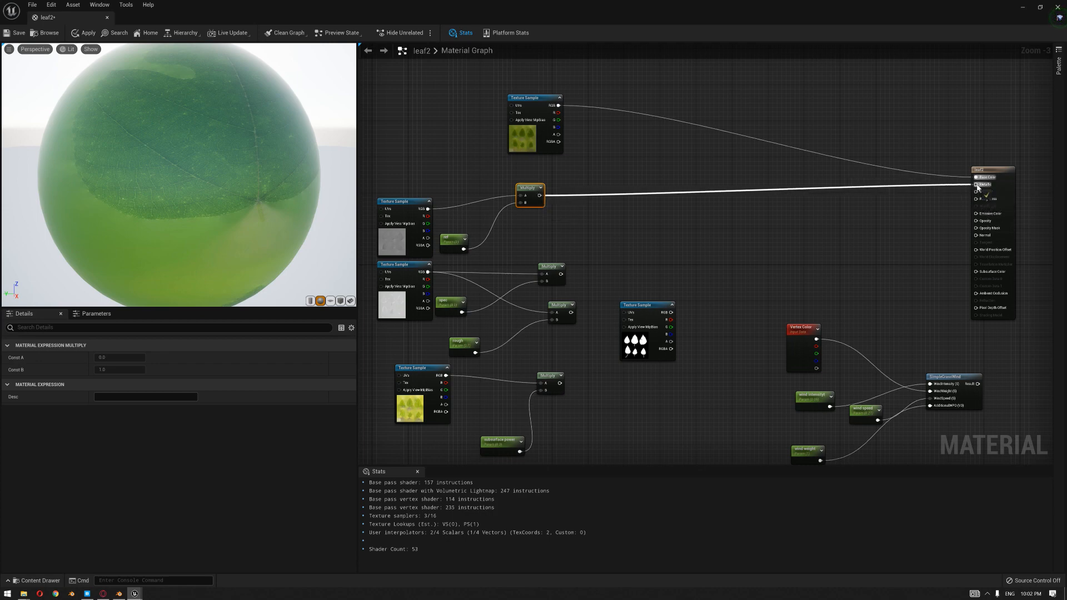
# Step: Connect the roughness texture's spec Multiply to Specular and its rough Multiply to Roughness
pyautogui.click(551, 262)
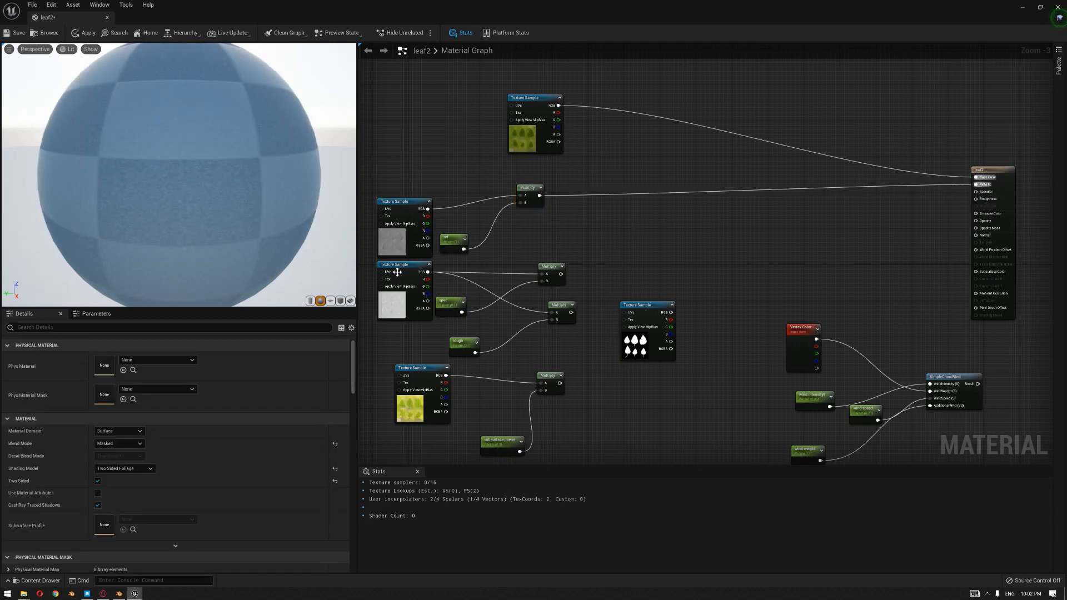
pyautogui.click(397, 310)
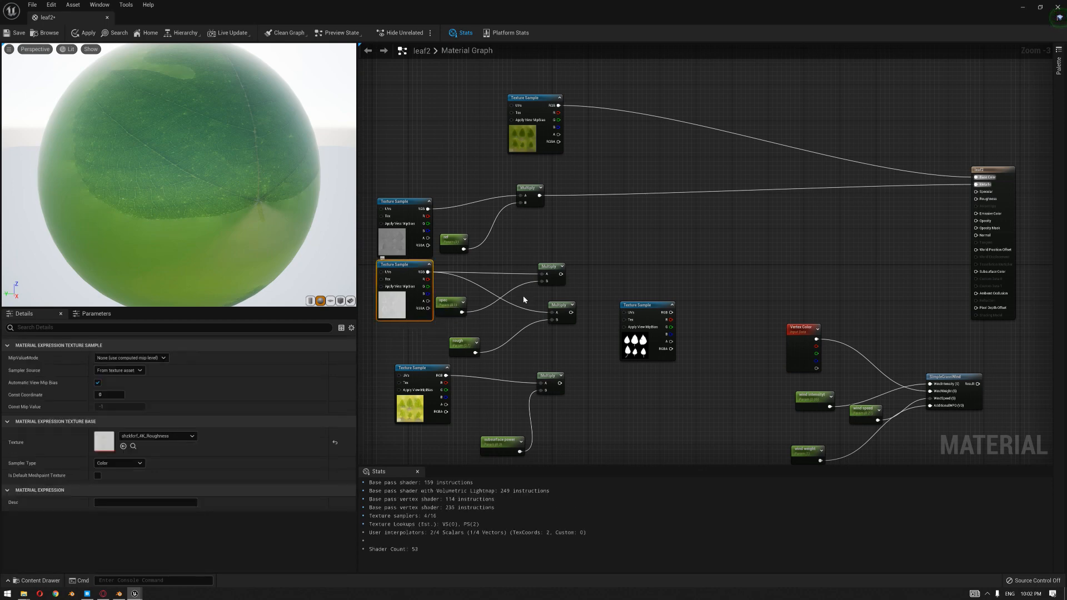
pyautogui.moveTo(561, 274); pyautogui.dragTo(987, 194)
pyautogui.moveTo(570, 312); pyautogui.dragTo(977, 198)
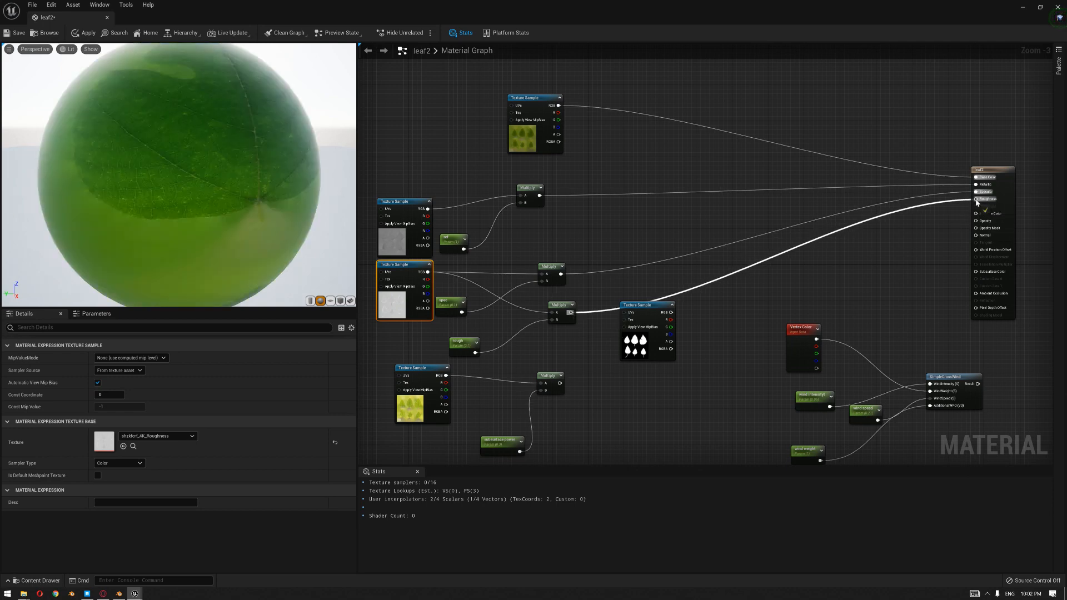
pyautogui.click(473, 298)
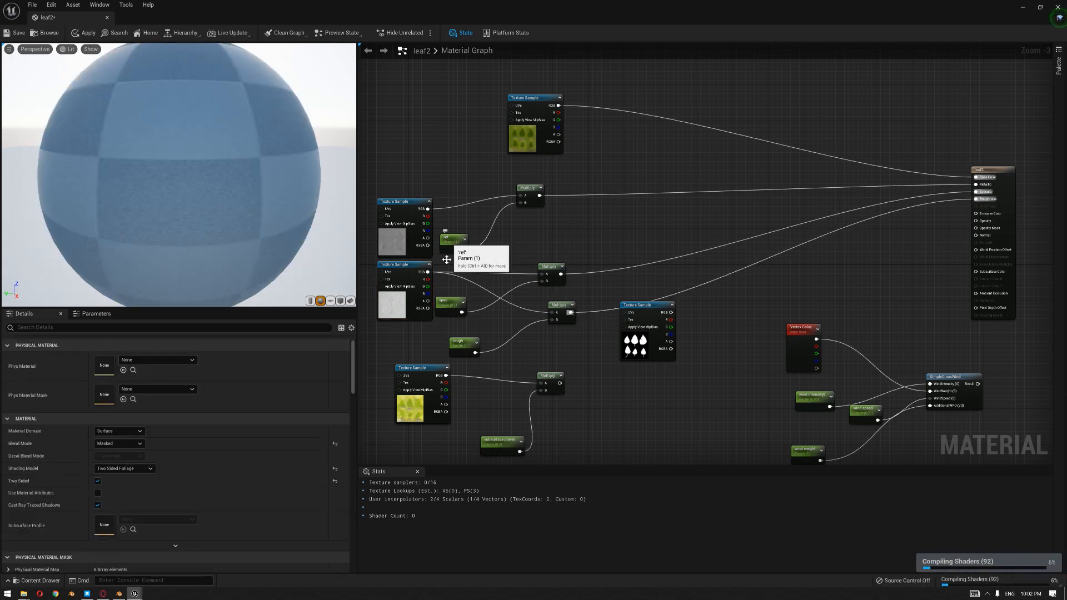
pyautogui.click(450, 304)
pyautogui.click(585, 225)
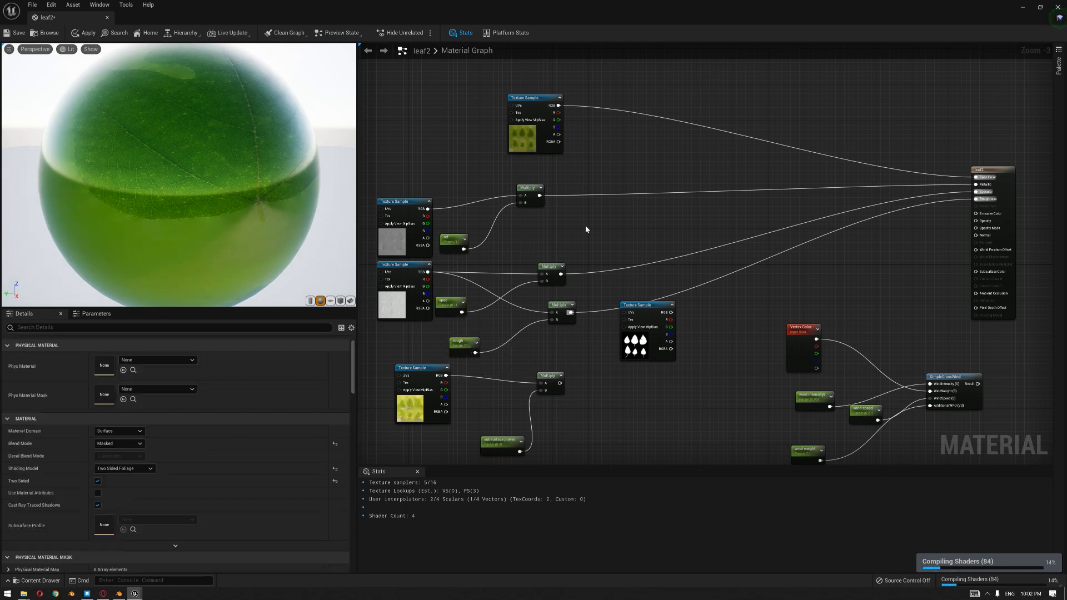
# Step: Connect the opacity texture's RGB to Opacity Mask and the FlattenNormal result to Normal
pyautogui.hotkey('ctrl', 'z')
pyautogui.moveTo(656, 322); pyautogui.dragTo(976, 228)
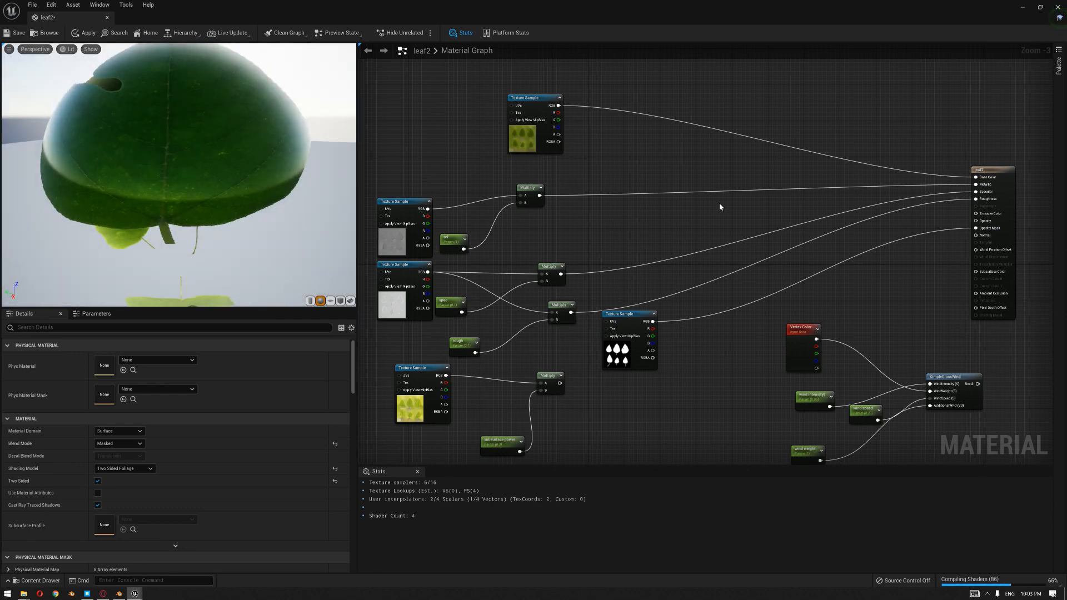
pyautogui.moveTo(686, 388); pyautogui.dragTo(660, 301, button='right')
pyautogui.rightClick(661, 302)
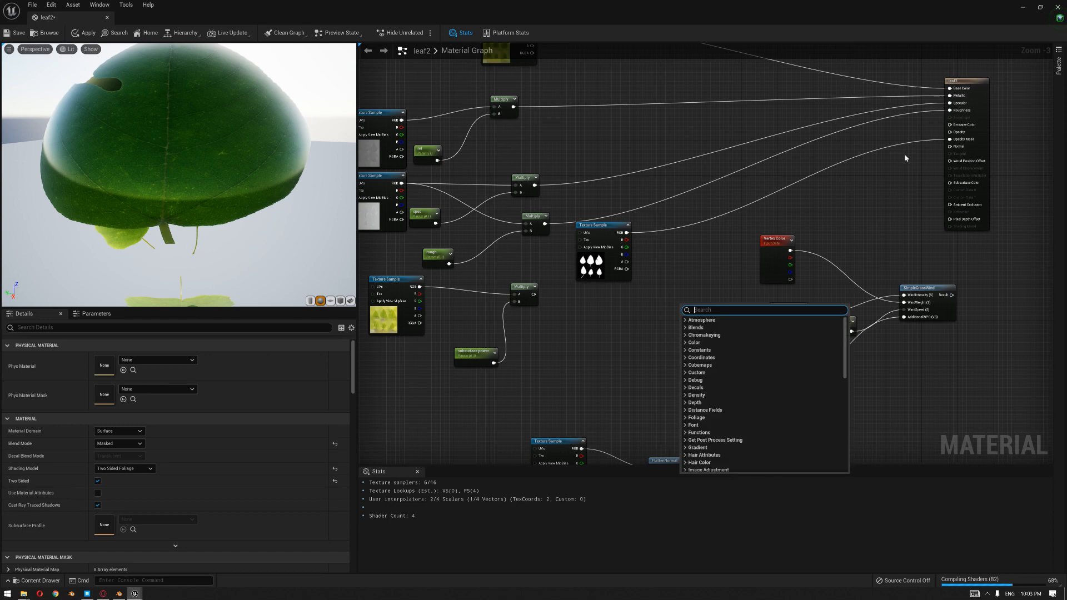
pyautogui.click(931, 167)
pyautogui.moveTo(912, 204); pyautogui.dragTo(920, 229, button='right')
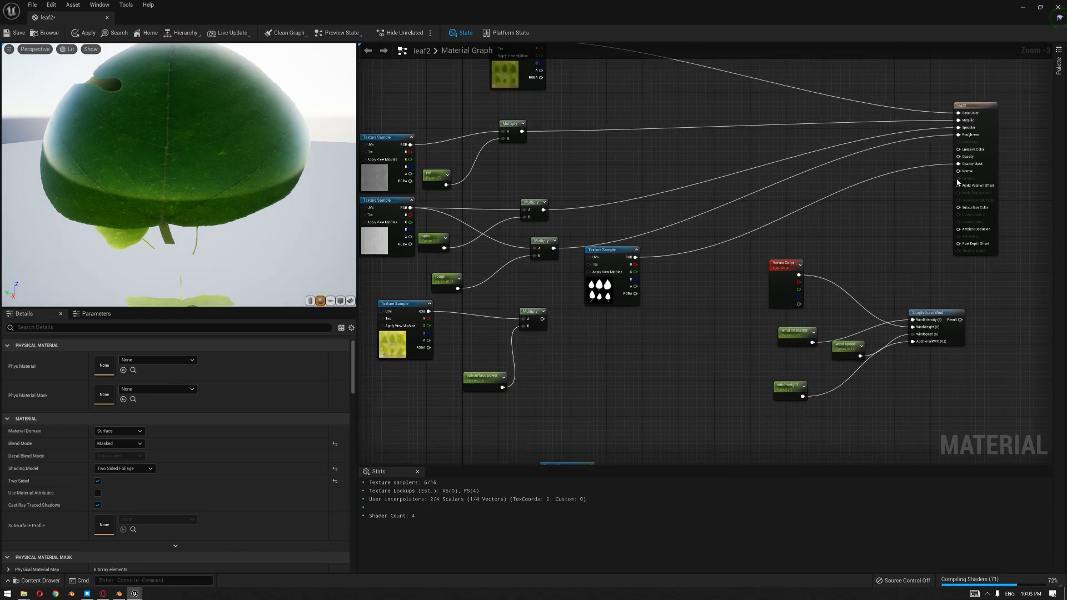
pyautogui.moveTo(694, 238); pyautogui.dragTo(713, 148, button='right')
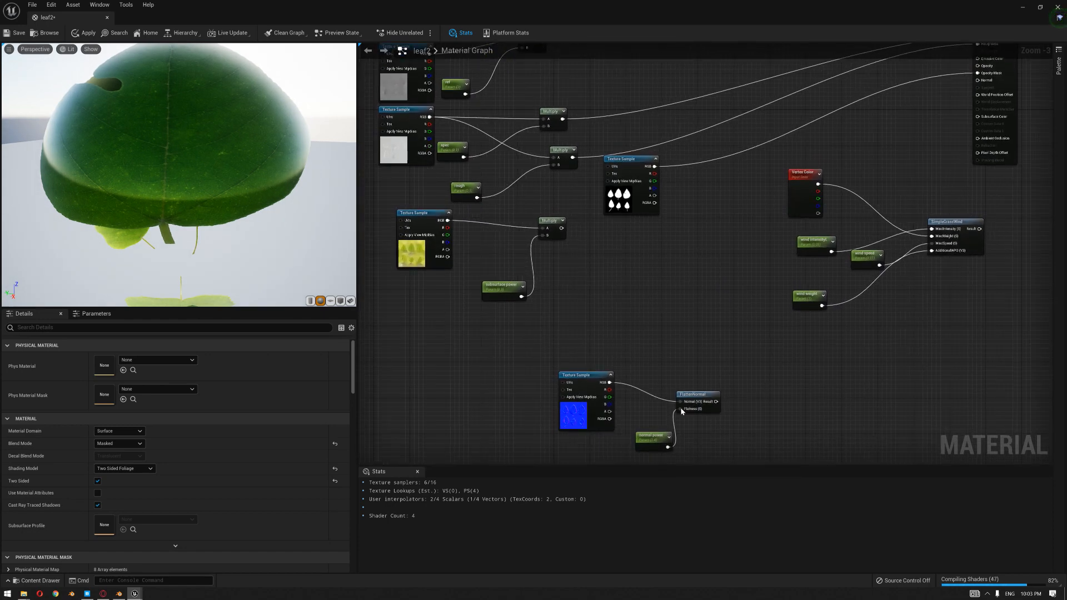
pyautogui.moveTo(716, 401); pyautogui.dragTo(978, 81)
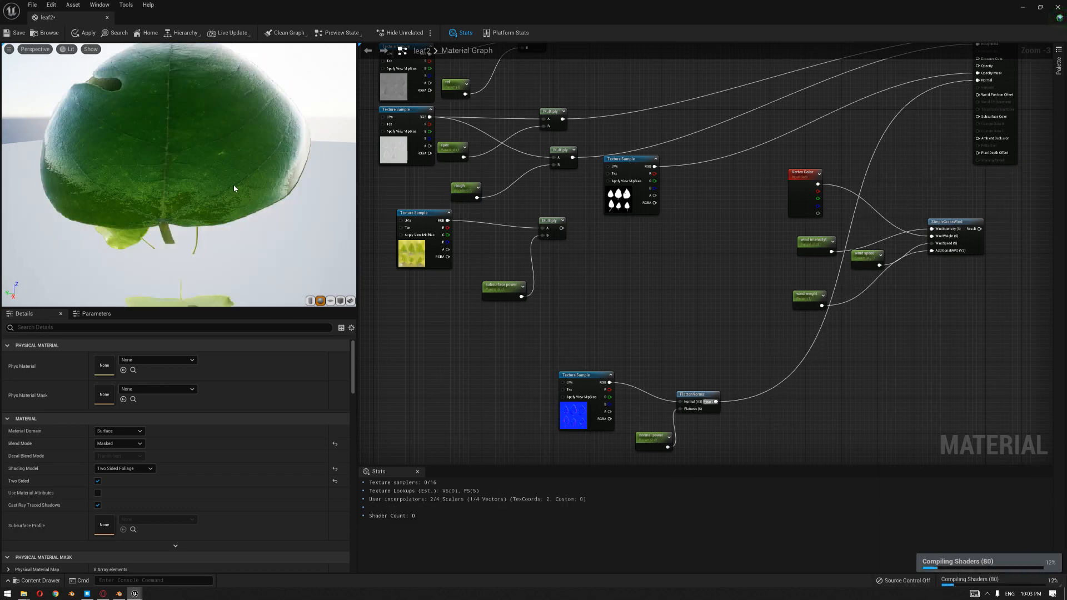
pyautogui.moveTo(183, 178); pyautogui.dragTo(222, 189)
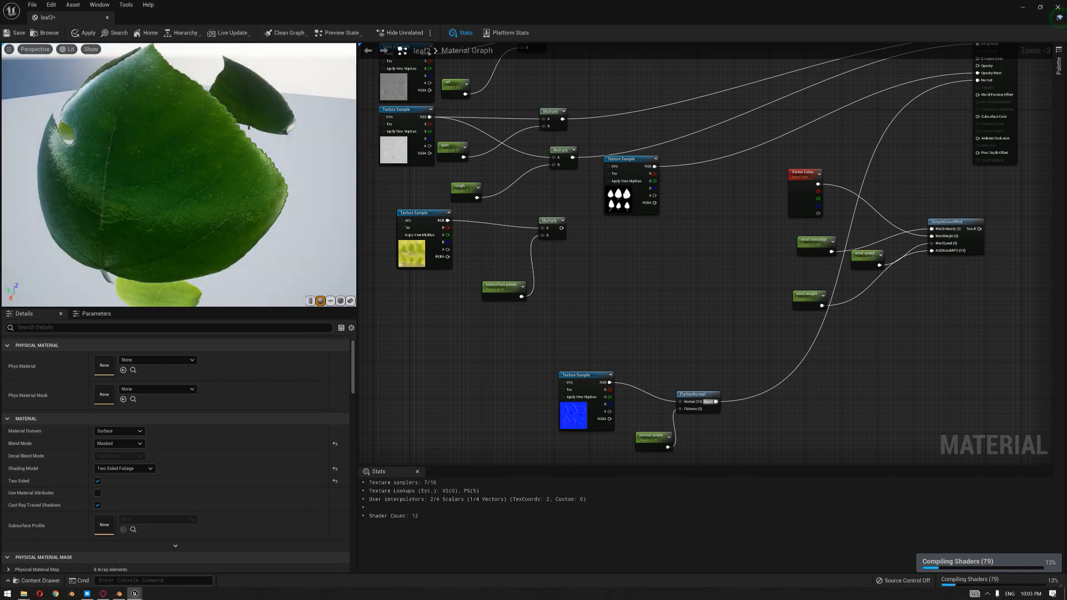
# Step: Connect the translucency texture's Multiply to Subsurface Color and inspect both sides of the leaves in the material preview
pyautogui.moveTo(709, 303); pyautogui.dragTo(634, 319, button='right')
pyautogui.moveTo(568, 290); pyautogui.dragTo(608, 295, button='right')
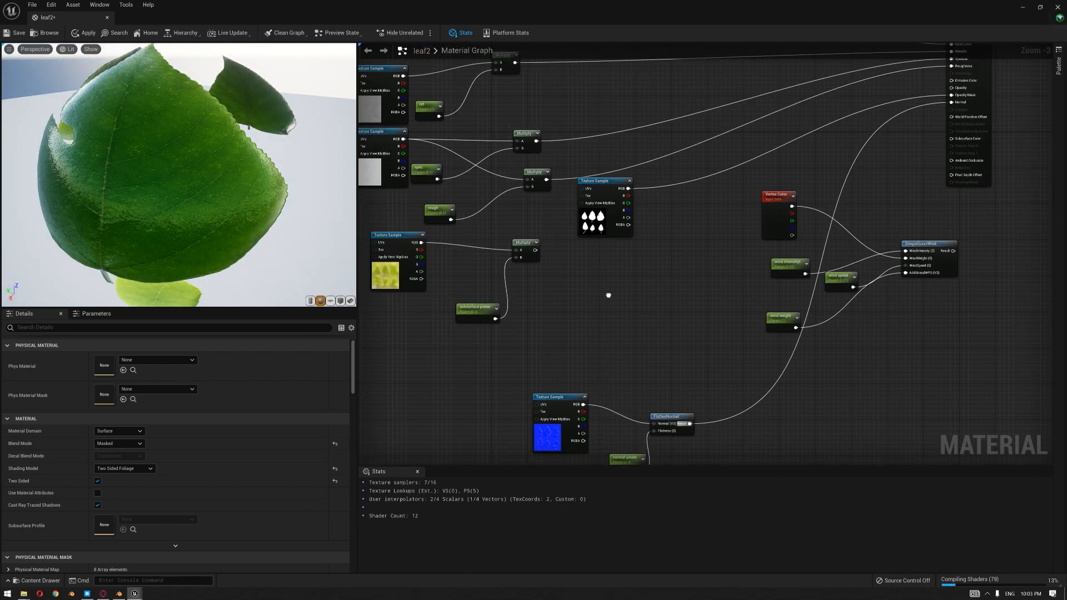
pyautogui.moveTo(535, 250); pyautogui.dragTo(956, 140)
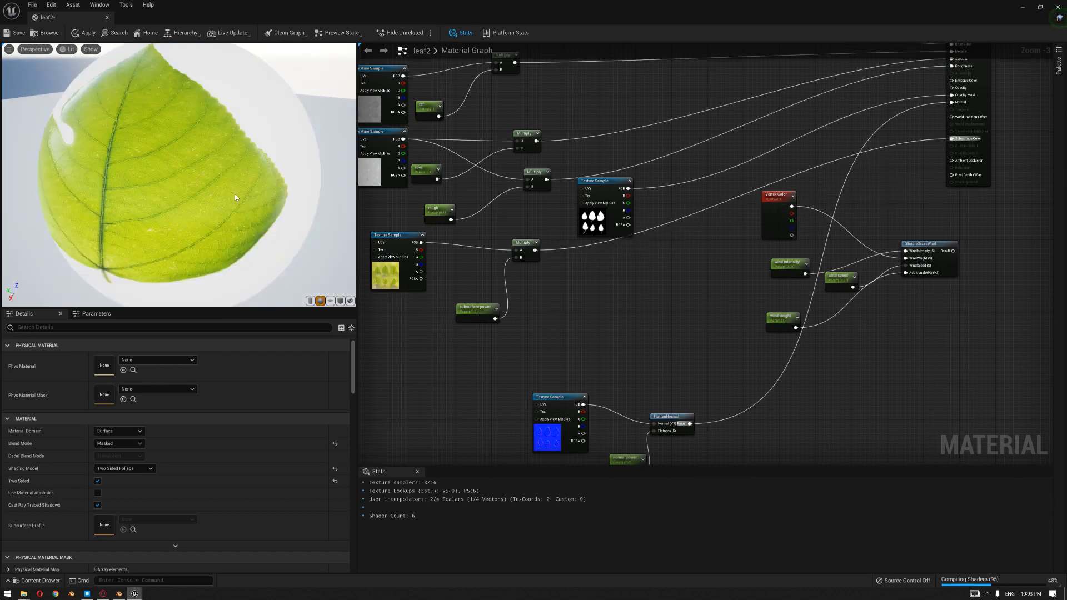
pyautogui.moveTo(255, 202); pyautogui.dragTo(144, 178)
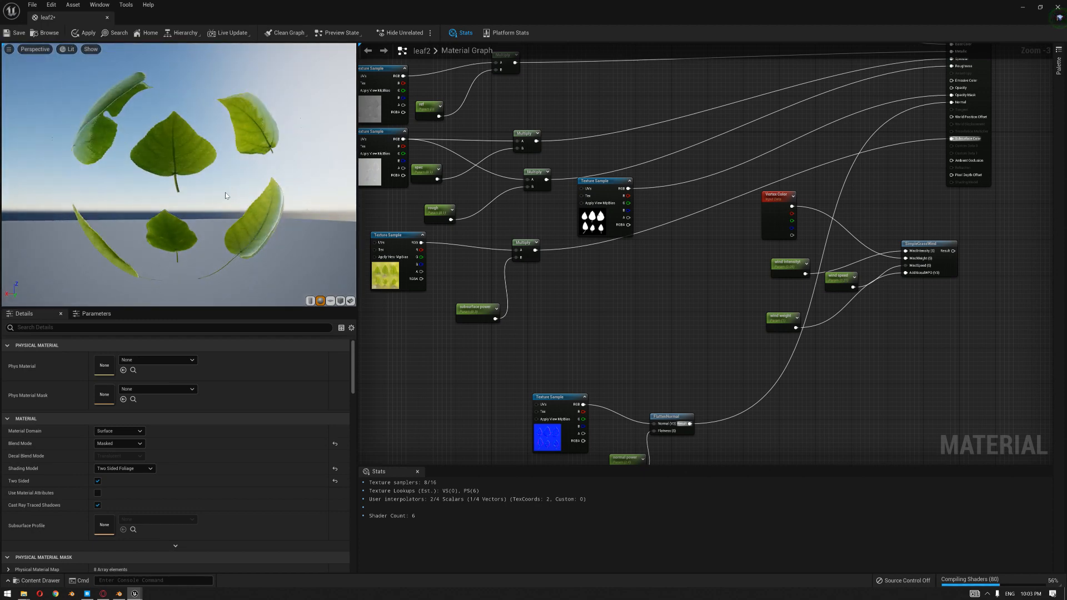
pyautogui.scroll(3, 226, 201)
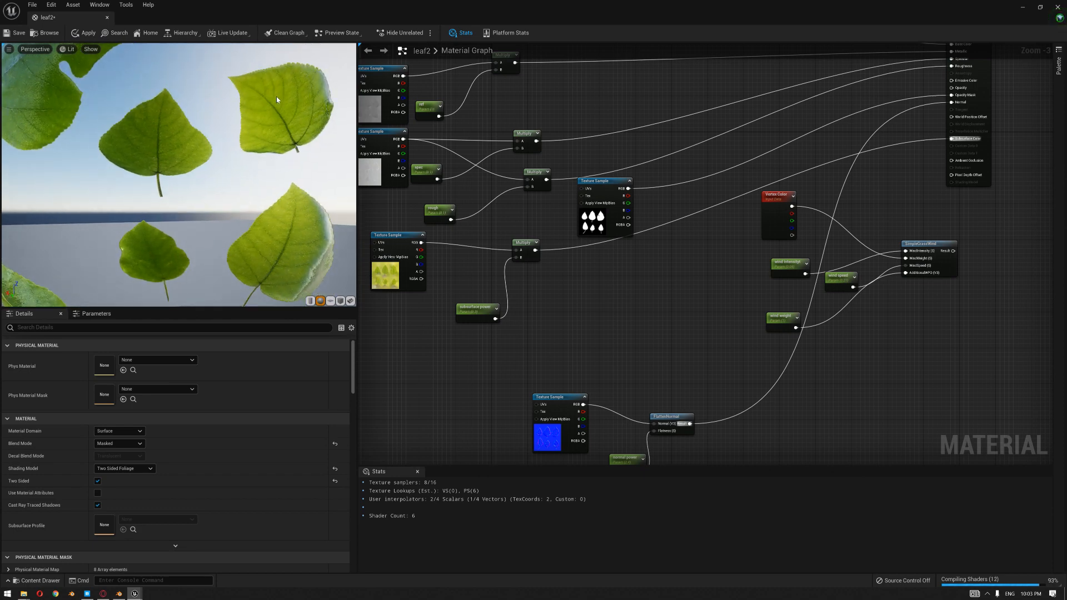
pyautogui.scroll(-3, 269, 197)
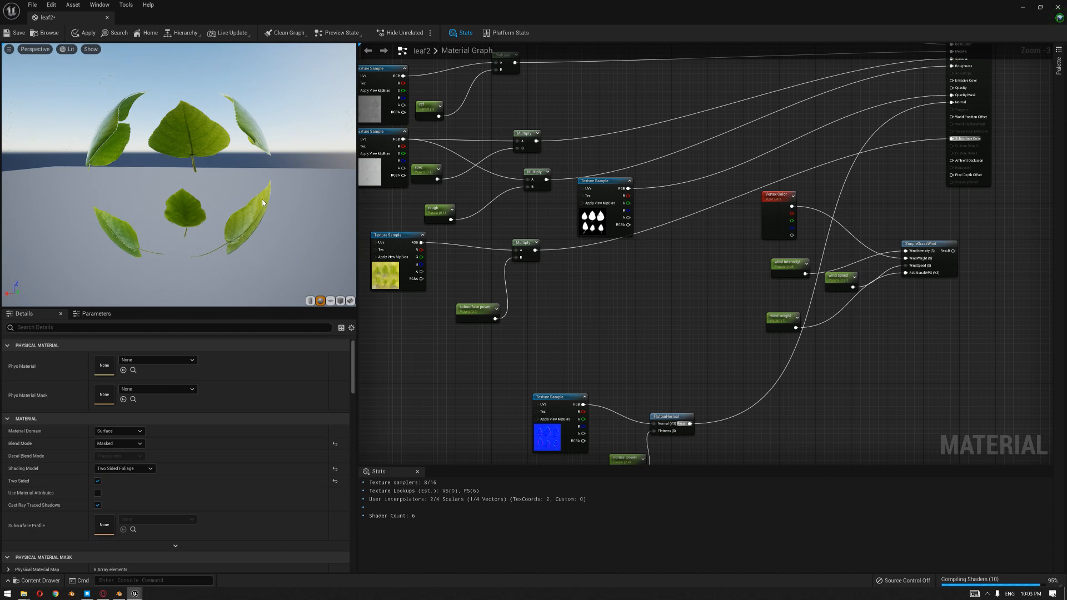
pyautogui.moveTo(269, 196); pyautogui.dragTo(302, 190)
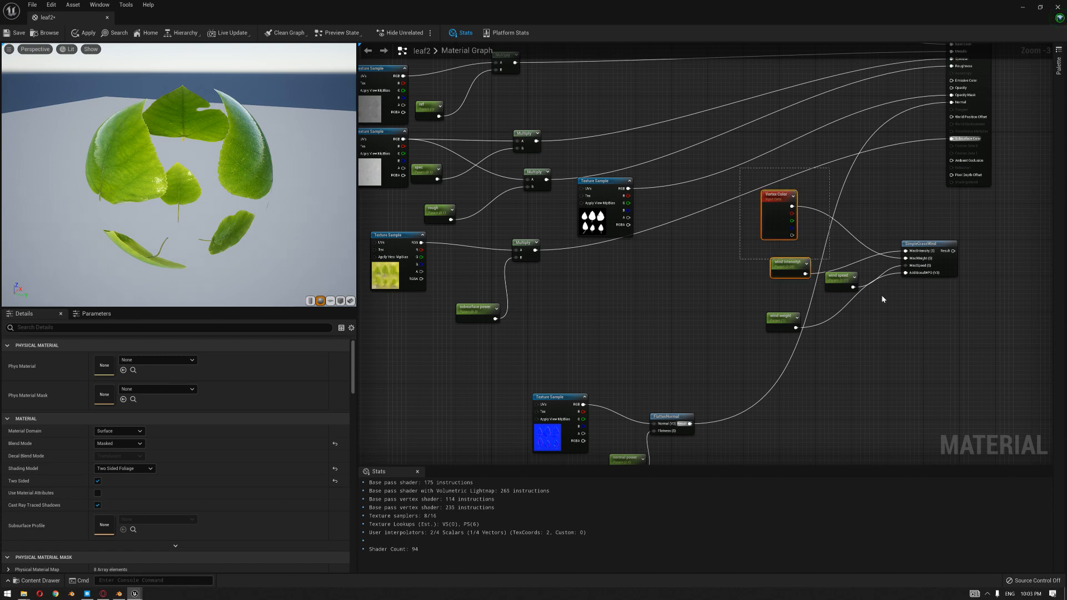
# Step: Rearrange the wind nodes, moving Vertex Color, SimpleGrassWind and the wind speed parameter so their connections are easy to follow
pyautogui.moveTo(847, 275); pyautogui.dragTo(932, 283)
pyautogui.click(934, 230)
pyautogui.moveTo(757, 185); pyautogui.dragTo(831, 263)
pyautogui.click(938, 258)
pyautogui.scroll(2, 938, 258)
pyautogui.moveTo(938, 258); pyautogui.dragTo(871, 303, button='right')
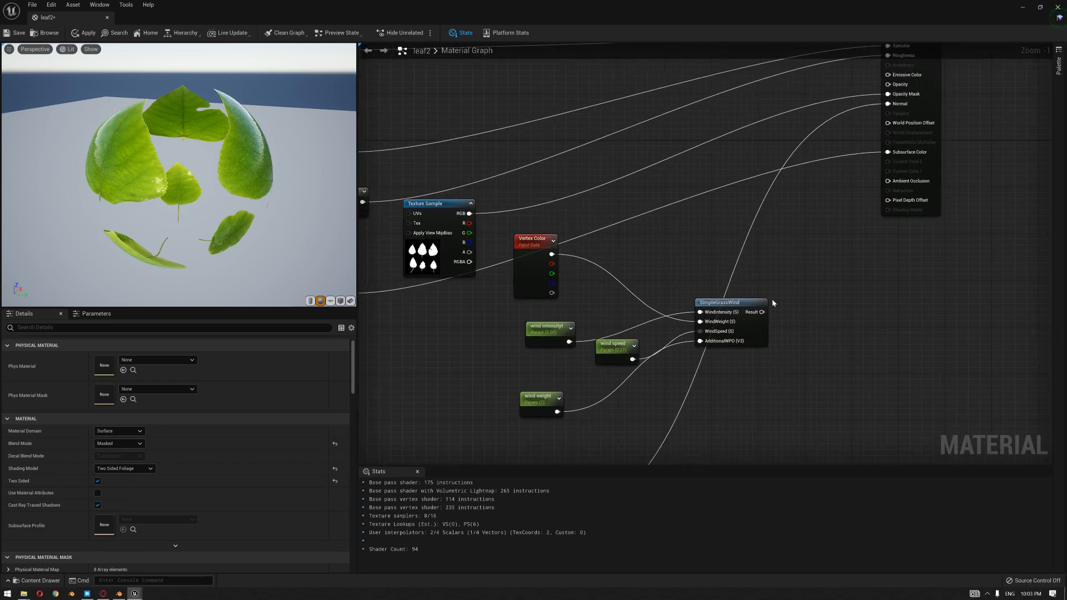
pyautogui.moveTo(539, 251); pyautogui.dragTo(556, 257)
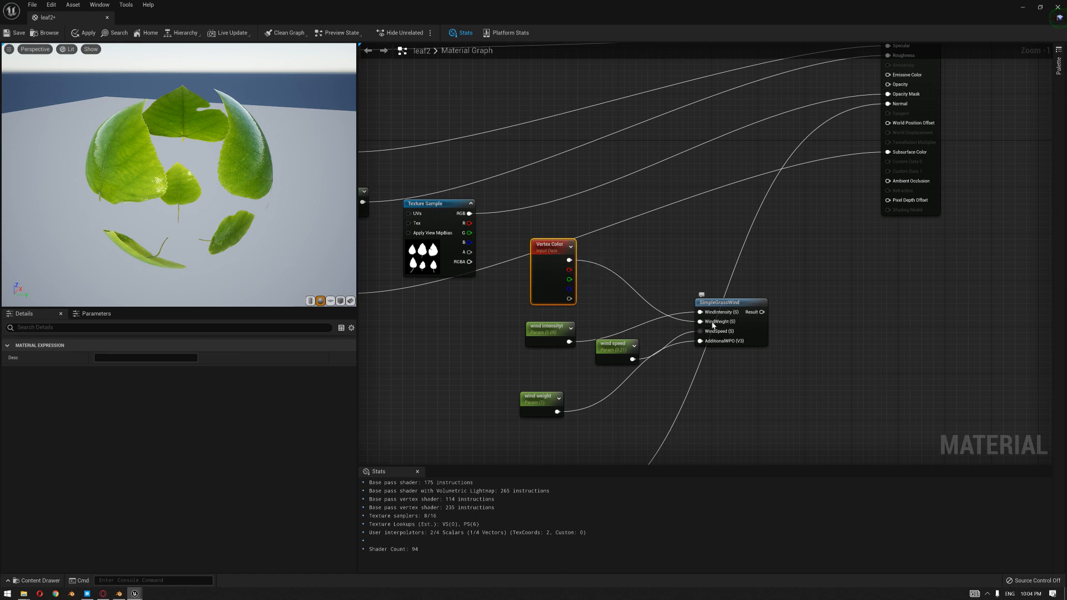
pyautogui.moveTo(729, 331); pyautogui.dragTo(698, 296)
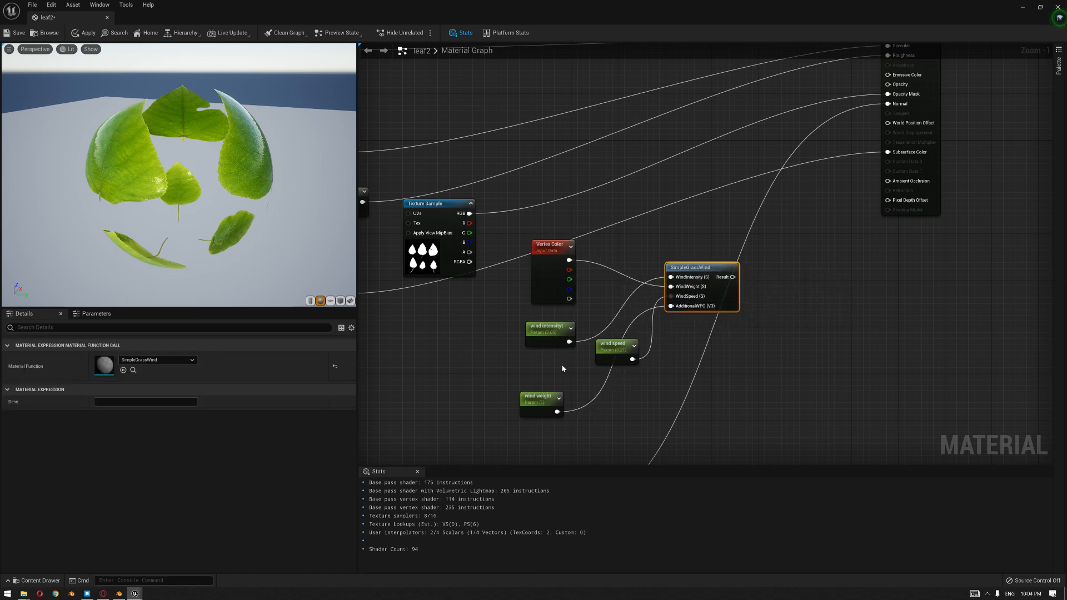
pyautogui.moveTo(614, 346); pyautogui.dragTo(552, 345)
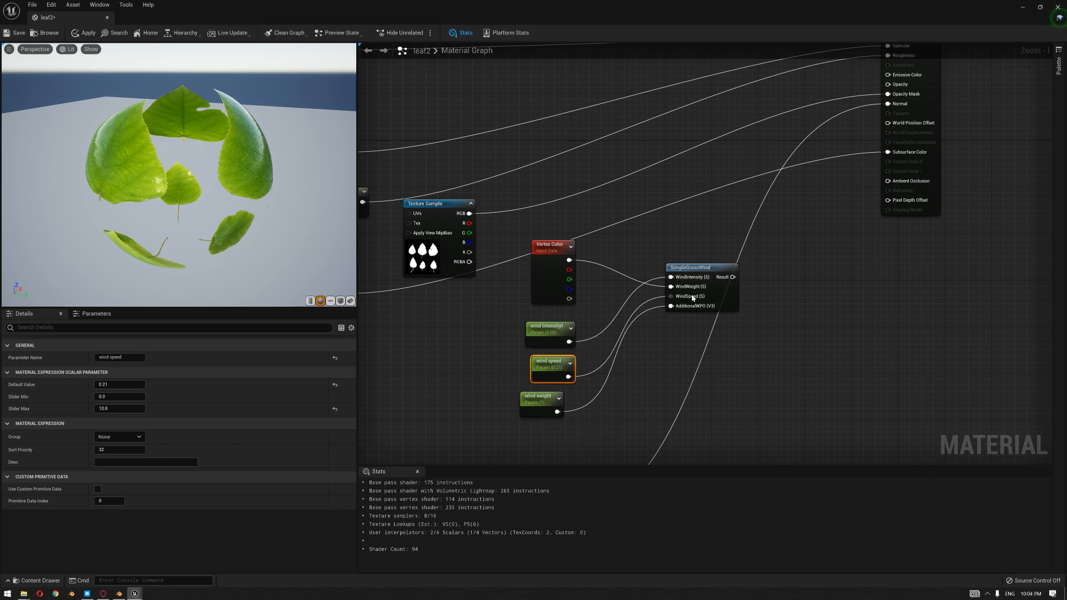
pyautogui.moveTo(551, 355); pyautogui.dragTo(551, 366)
pyautogui.click(538, 398)
pyautogui.click(538, 345)
# Step: Connect the SimpleGrassWind result to World Position Offset and close the leaf2 material
pyautogui.moveTo(733, 277); pyautogui.dragTo(896, 125)
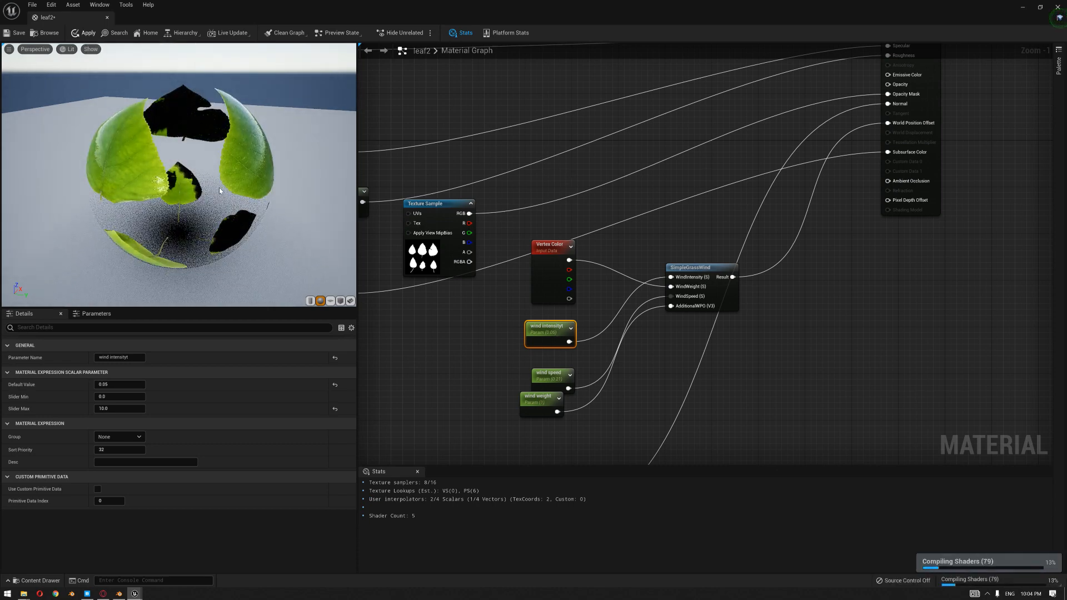
pyautogui.click(107, 18)
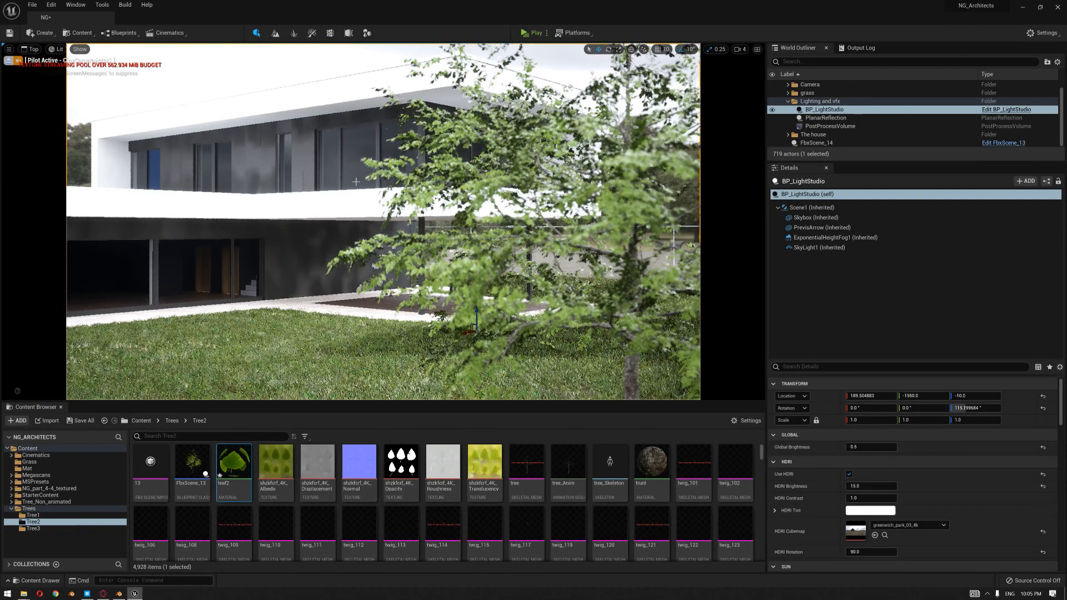
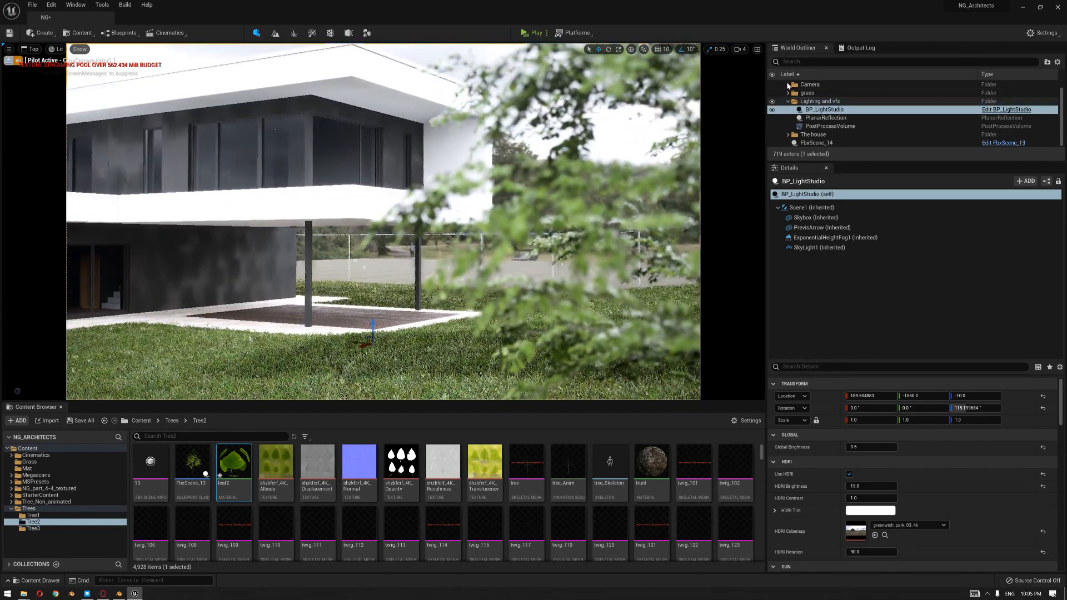
# Step: Select CineCameraActor1 and set its manual focus distance to about 155.49 cm to focus on the foreground leaves
pyautogui.click(788, 84)
pyautogui.click(828, 93)
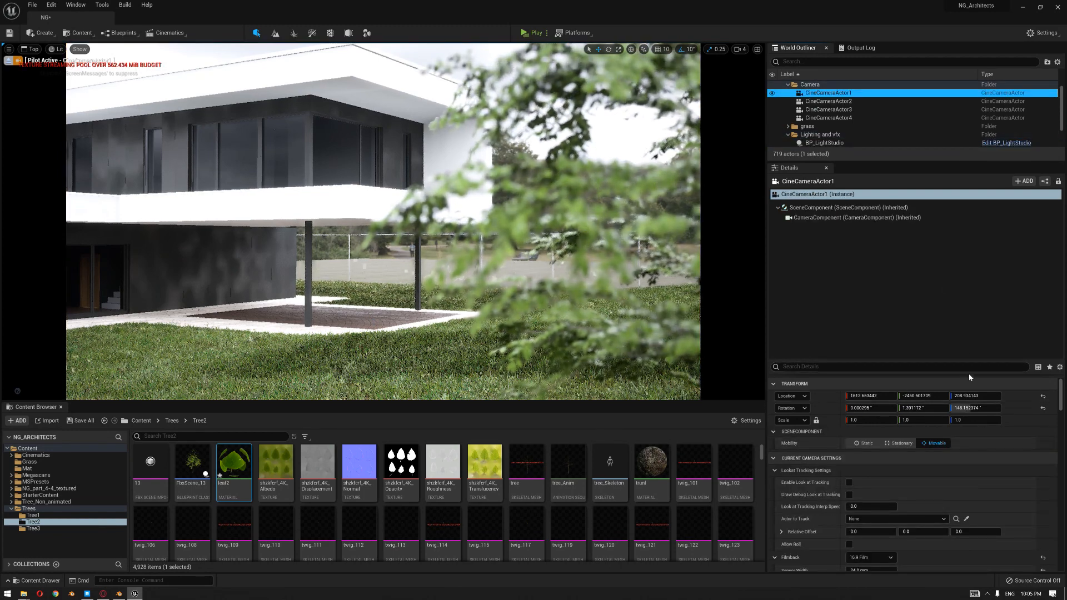
pyautogui.moveTo(975, 330); pyautogui.dragTo(971, 221)
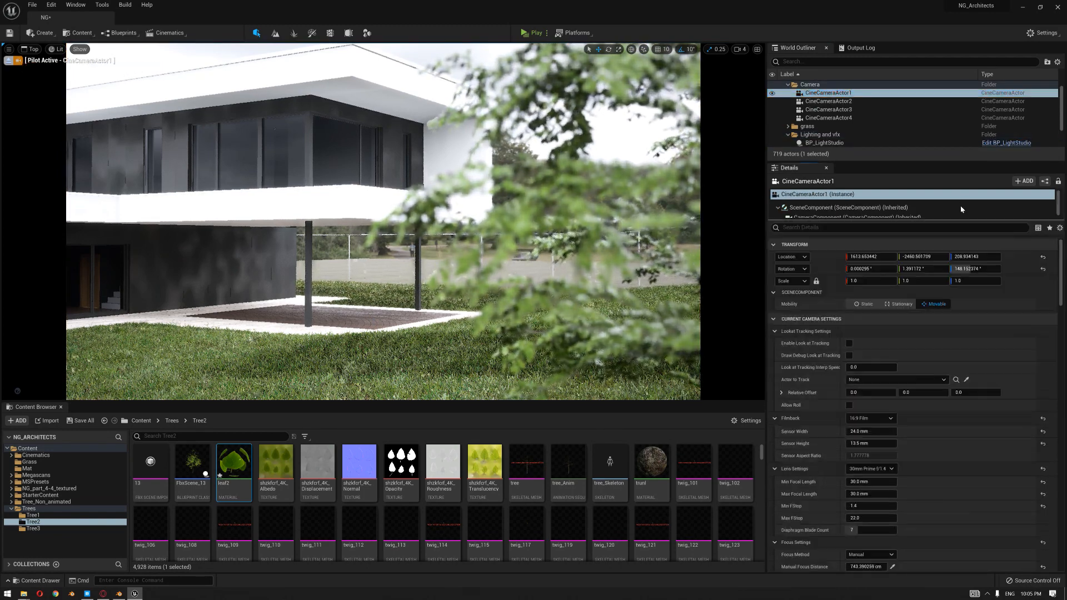
pyautogui.scroll(-3, 903, 459)
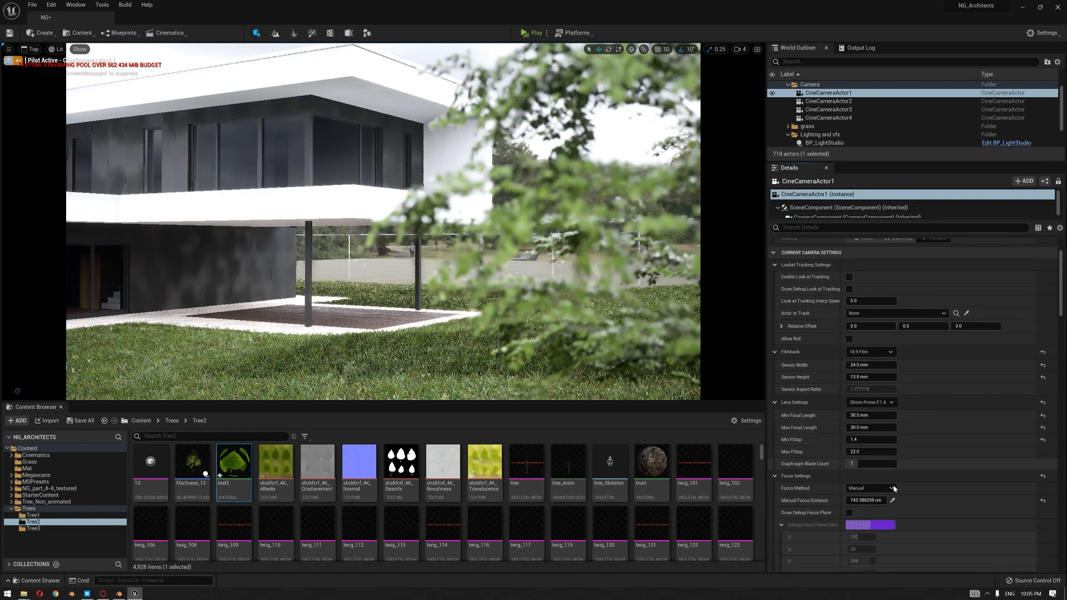
pyautogui.moveTo(859, 501); pyautogui.dragTo(767, 500)
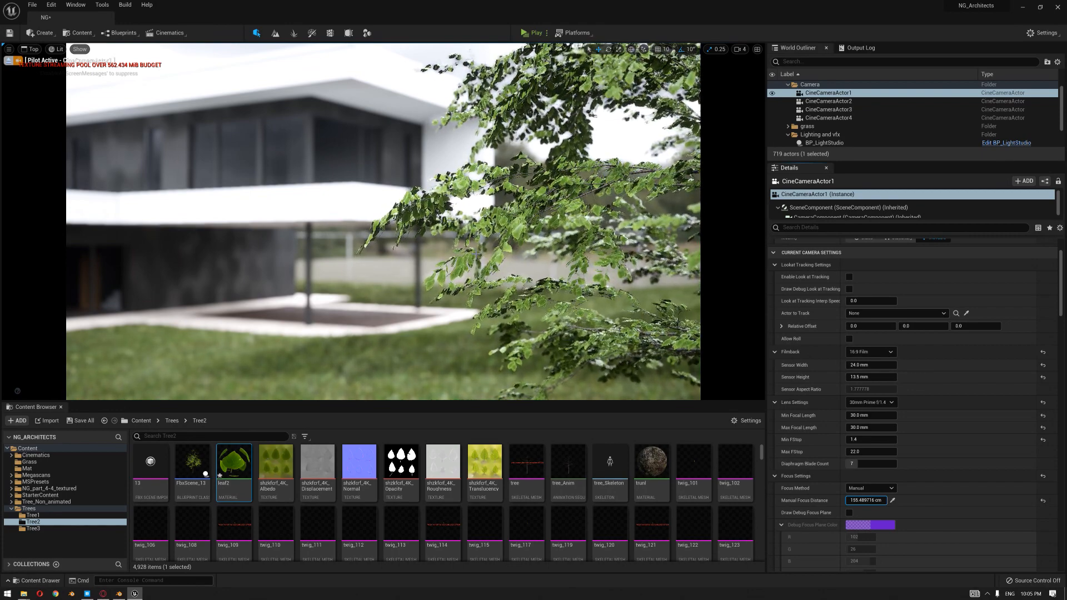
# Step: Import the tree_in_the_back_ FBX into the Tree3 folder as a static mesh, keeping the offered import options
pyautogui.click(33, 529)
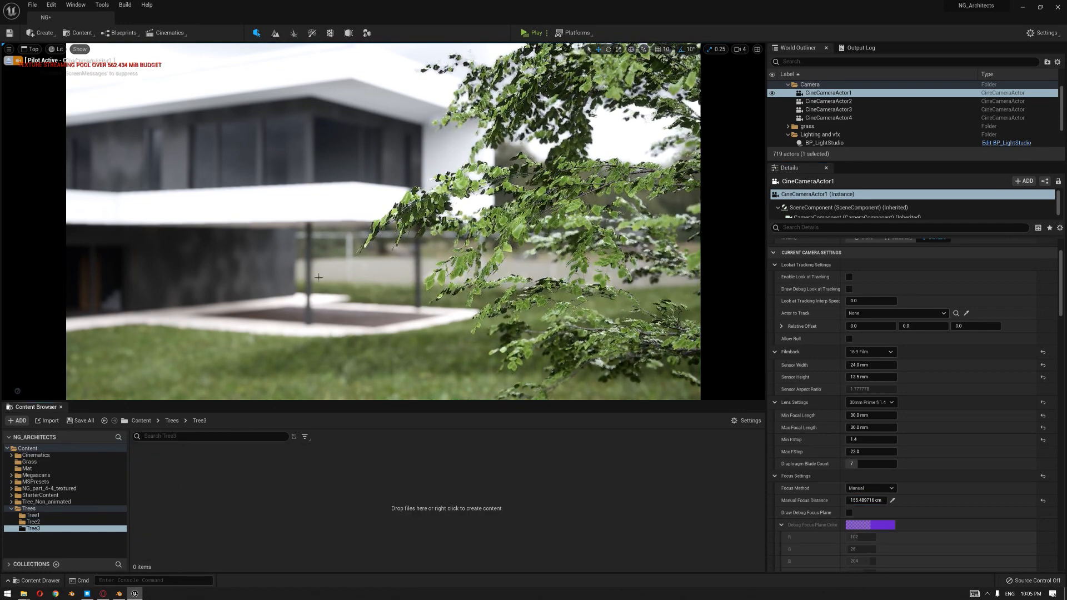
pyautogui.click(48, 420)
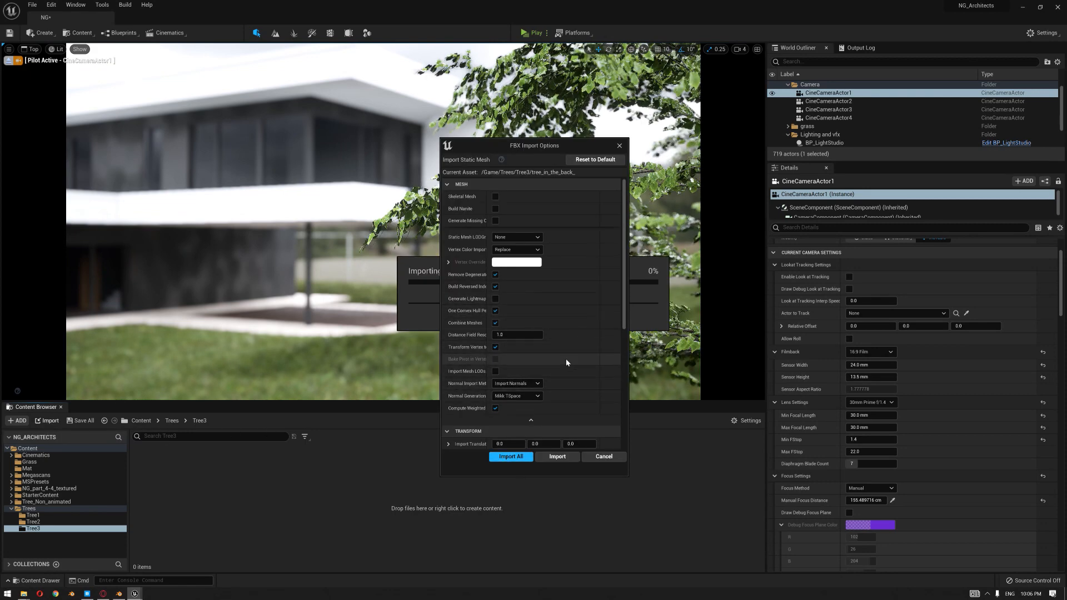
pyautogui.scroll(-1, 565, 358)
pyautogui.scroll(1, 565, 362)
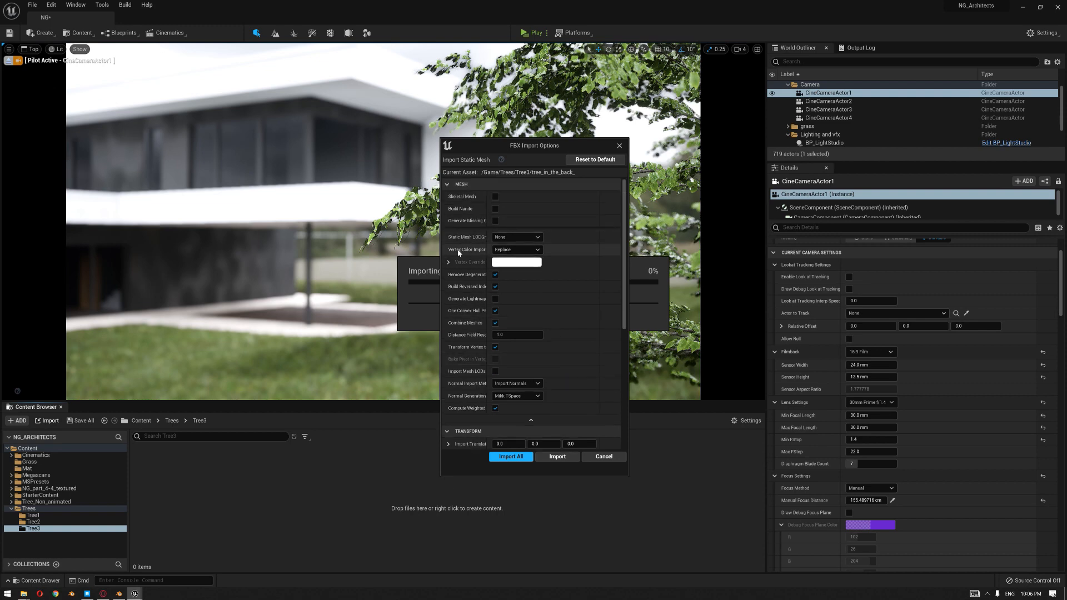
pyautogui.click(509, 459)
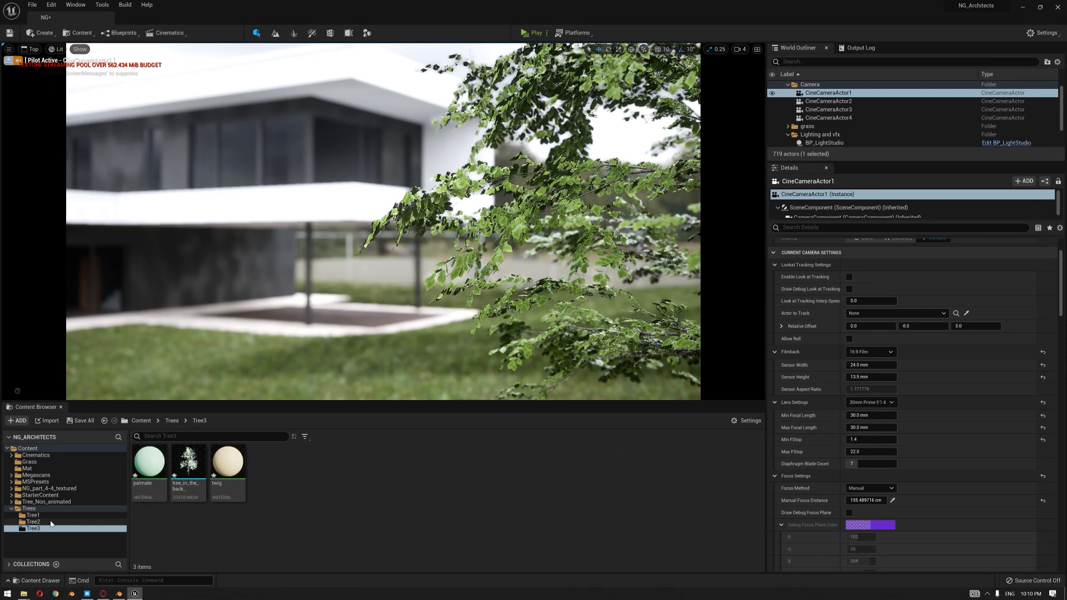
# Step: Open the leaf2 material from the Tree2 folder
pyautogui.click(51, 523)
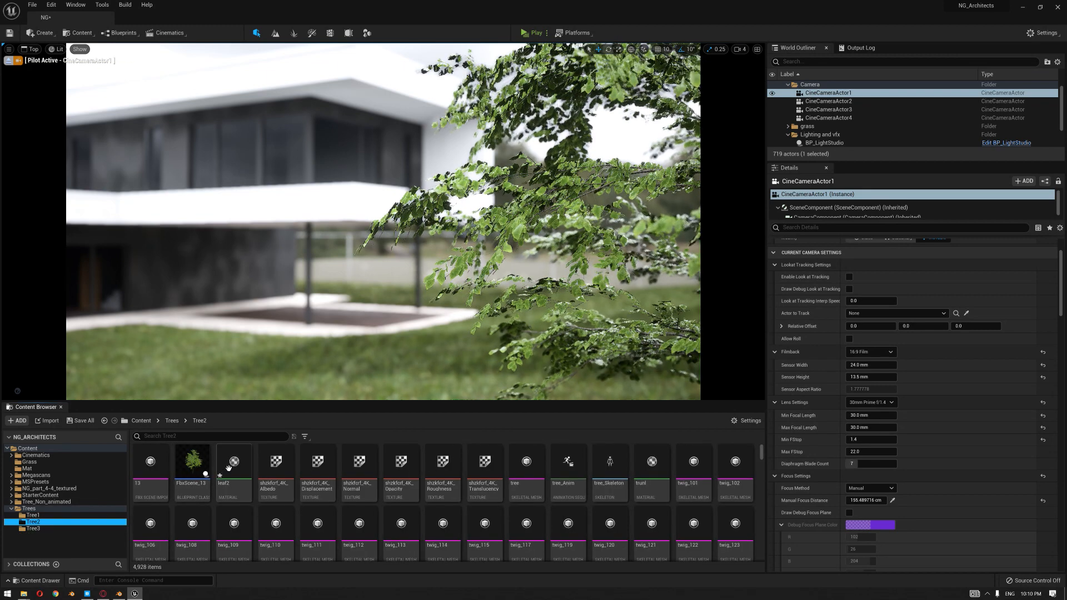
pyautogui.doubleClick(228, 468)
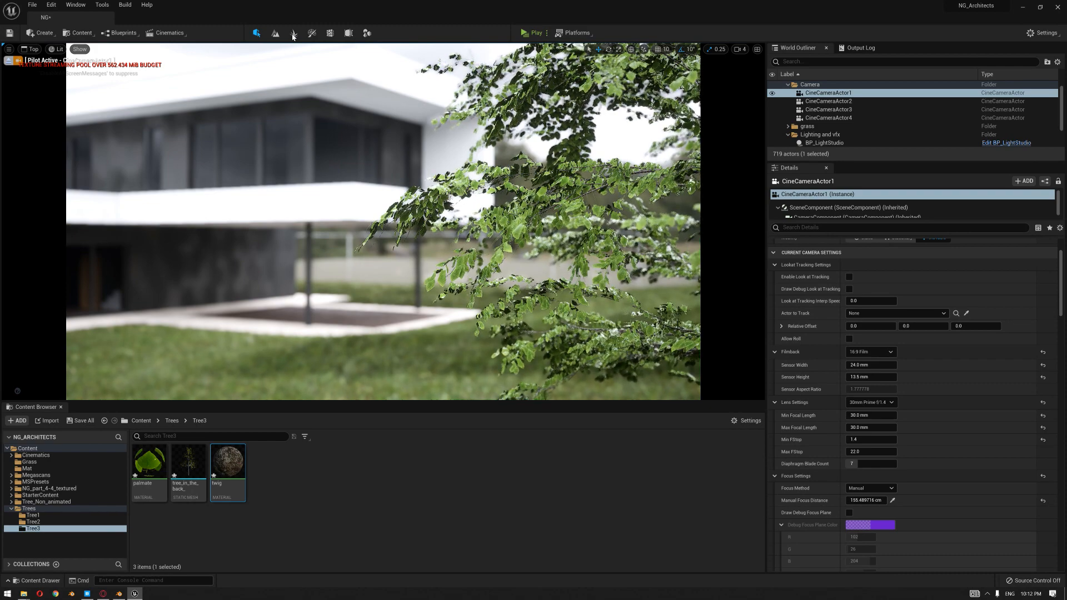
# Step: Enter Foliage mode, stop piloting the camera and view the whole fenced plot in perspective from above
pyautogui.hotkey('shift', '3')
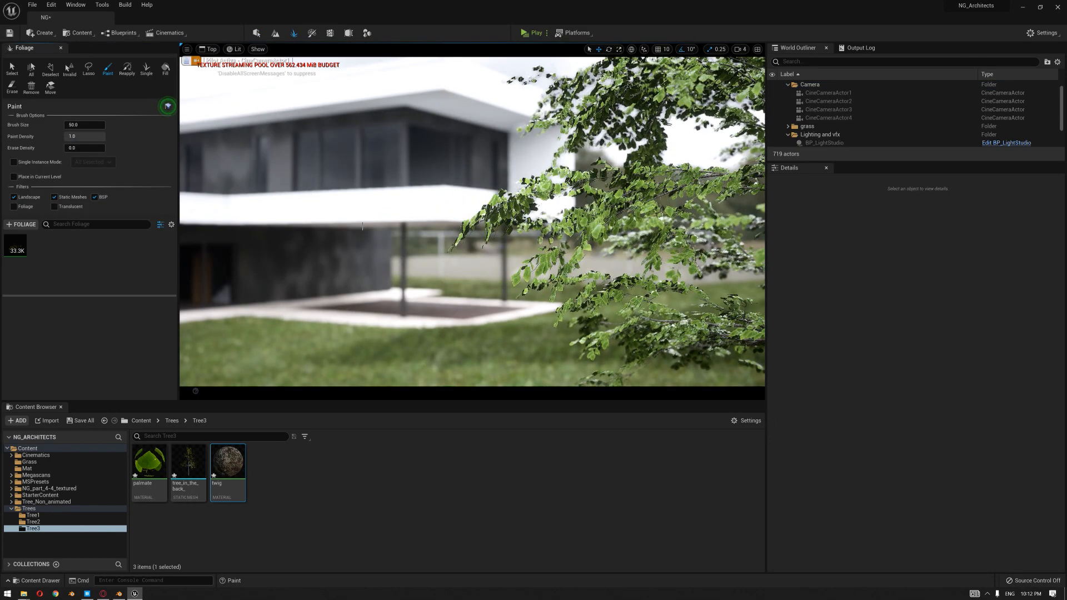
pyautogui.click(187, 61)
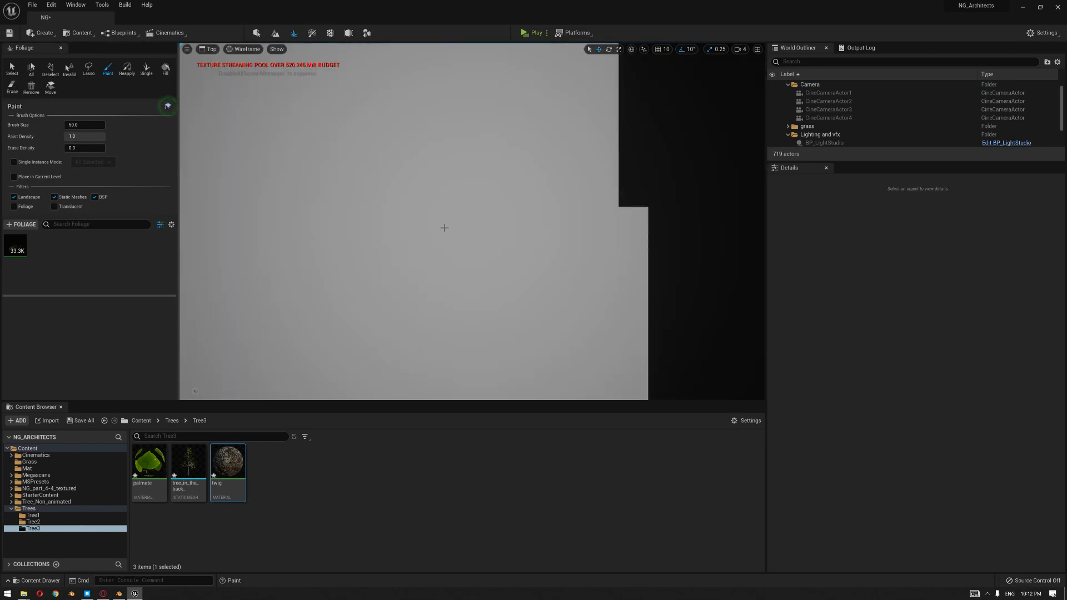
pyautogui.click(206, 50)
pyautogui.click(223, 62)
pyautogui.moveTo(473, 222); pyautogui.dragTo(294, 283, button='right')
pyautogui.press('q')
pyautogui.press('e')
pyautogui.press('e')
pyautogui.press('s')
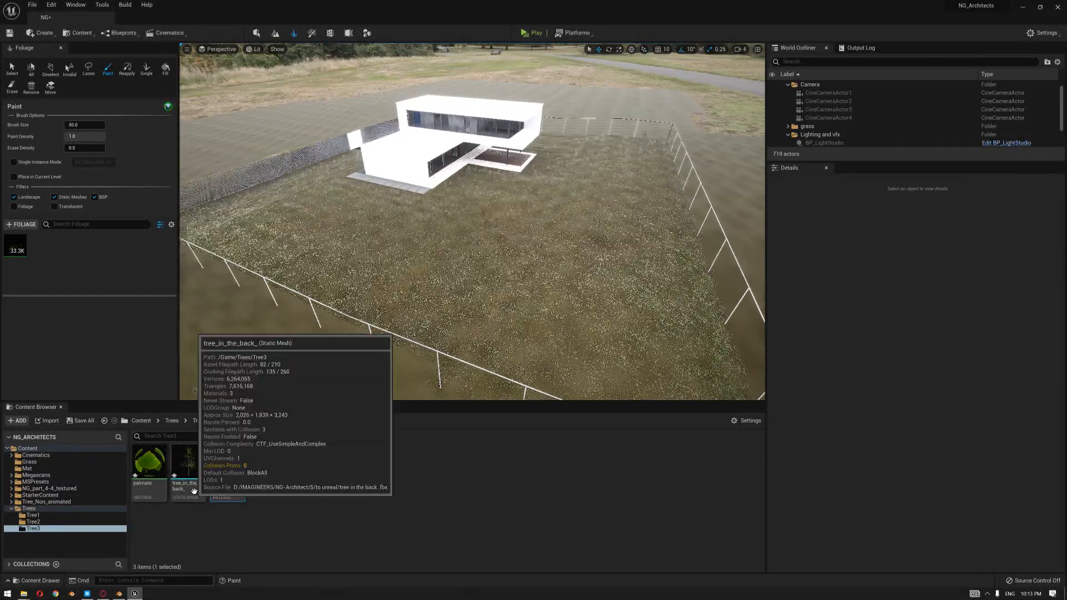
# Step: Add the tree_in_the_back_ mesh as a foliage type and activate single-instance placement for it
pyautogui.moveTo(189, 470); pyautogui.dragTo(49, 256)
pyautogui.click(41, 249)
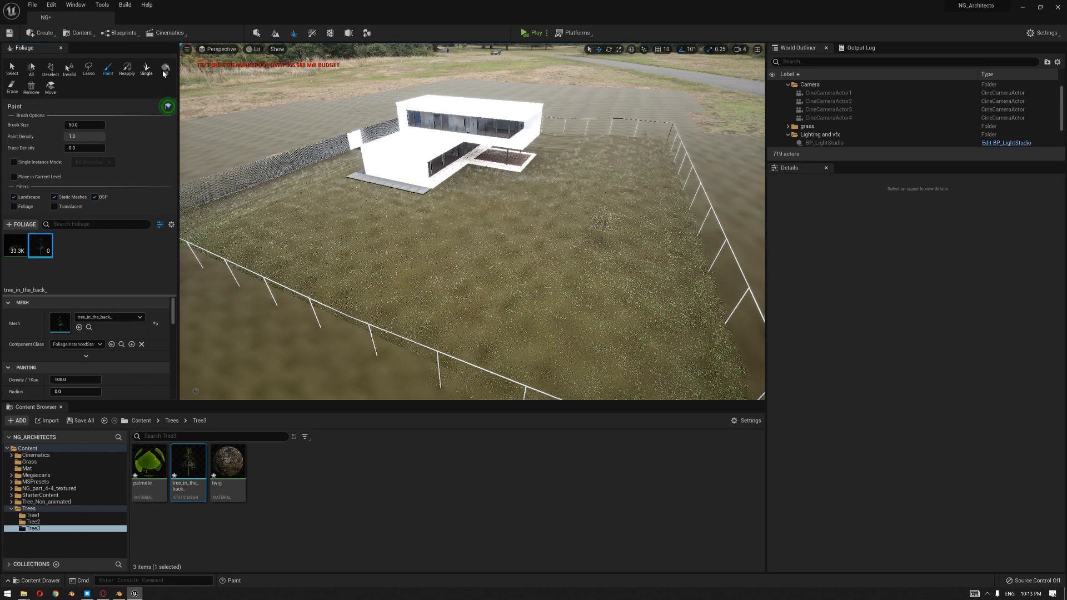
pyautogui.click(145, 70)
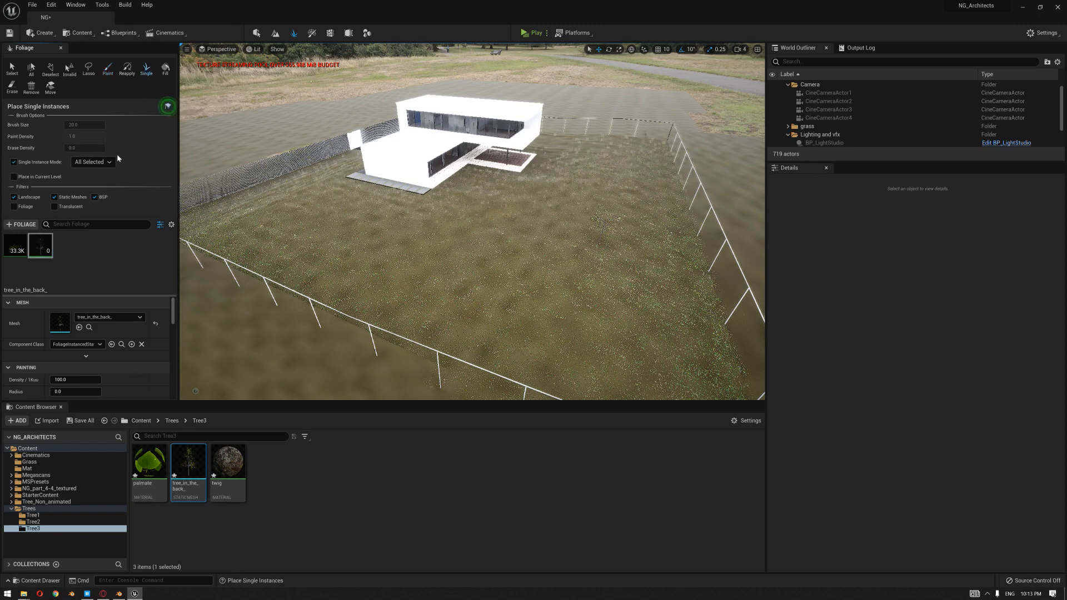
# Step: Set the tree foliage's Scale X range to a minimum of 0.4 and a maximum of 0.5
pyautogui.scroll(-3, 132, 353)
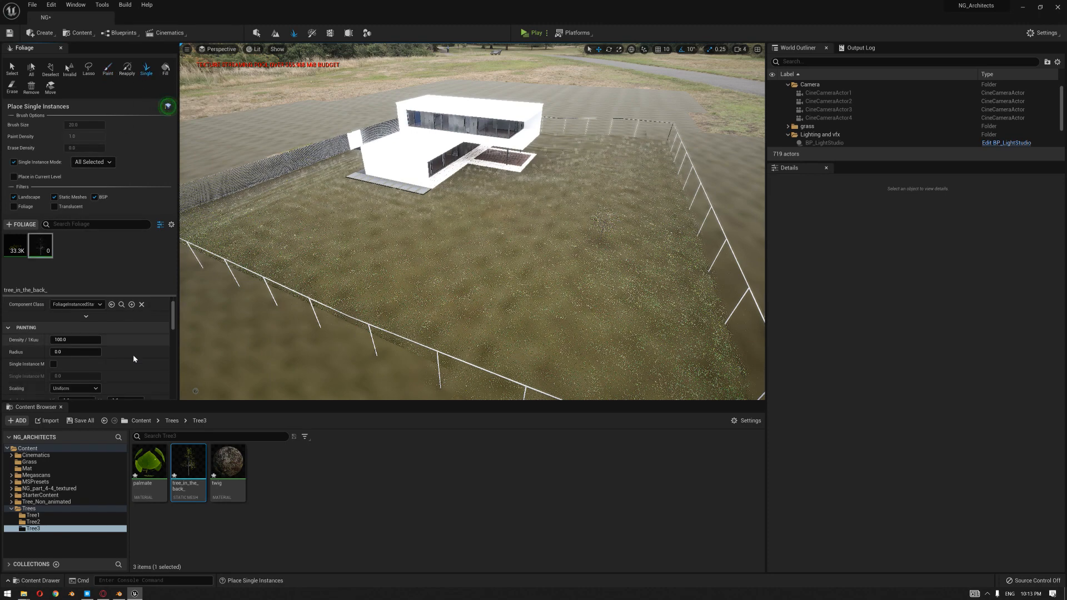
pyautogui.scroll(-1, 98, 376)
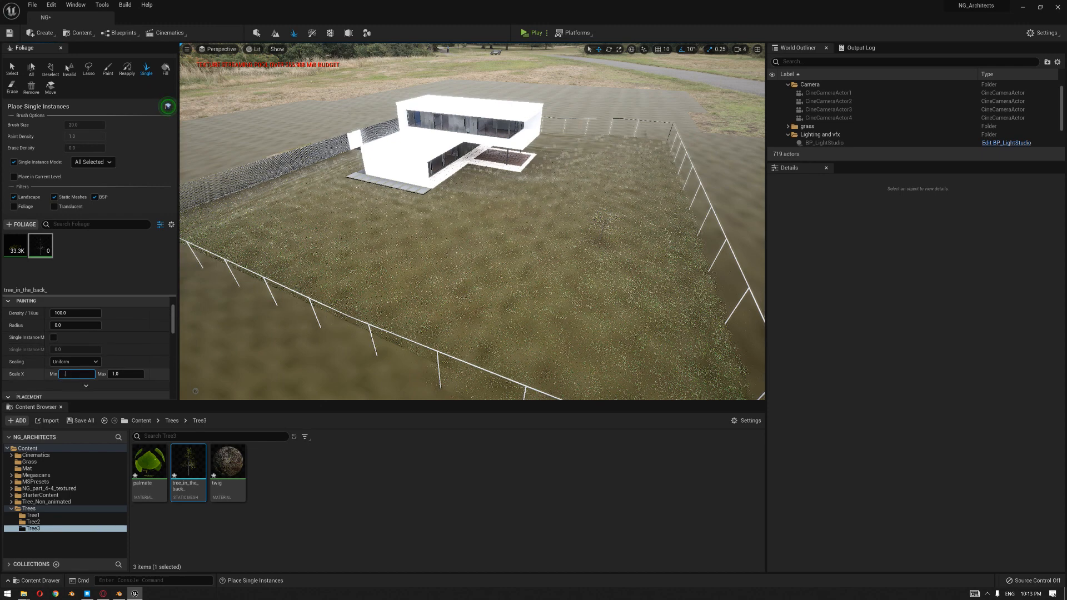
pyautogui.write('0.5')
# Step: Place individual trees on the ground outside one side of the plot's fence and around its corner
pyautogui.moveTo(322, 258); pyautogui.dragTo(255, 269, button='right')
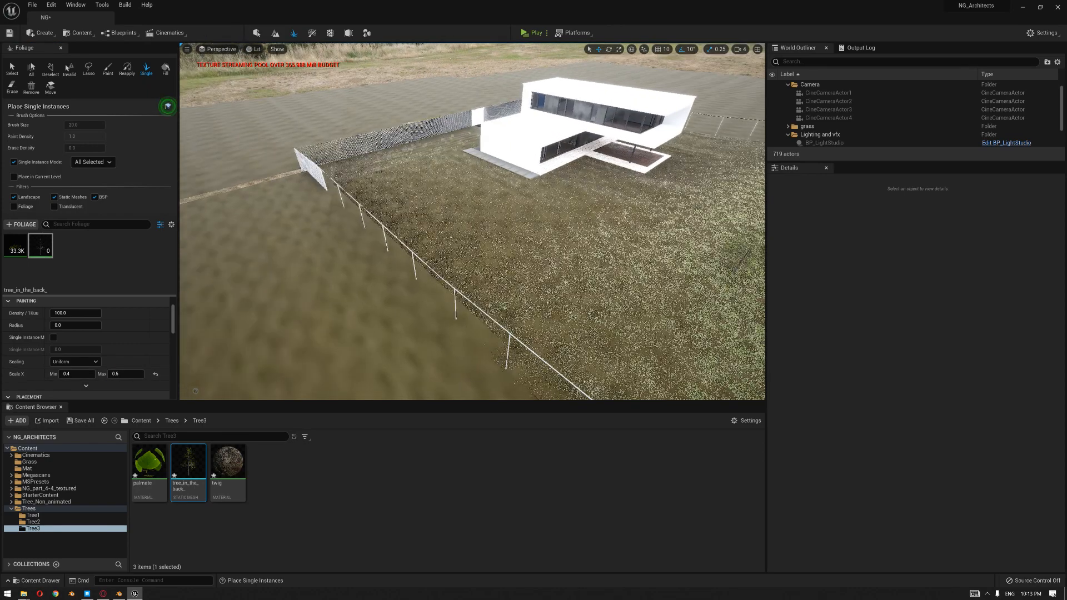
pyautogui.click(351, 251)
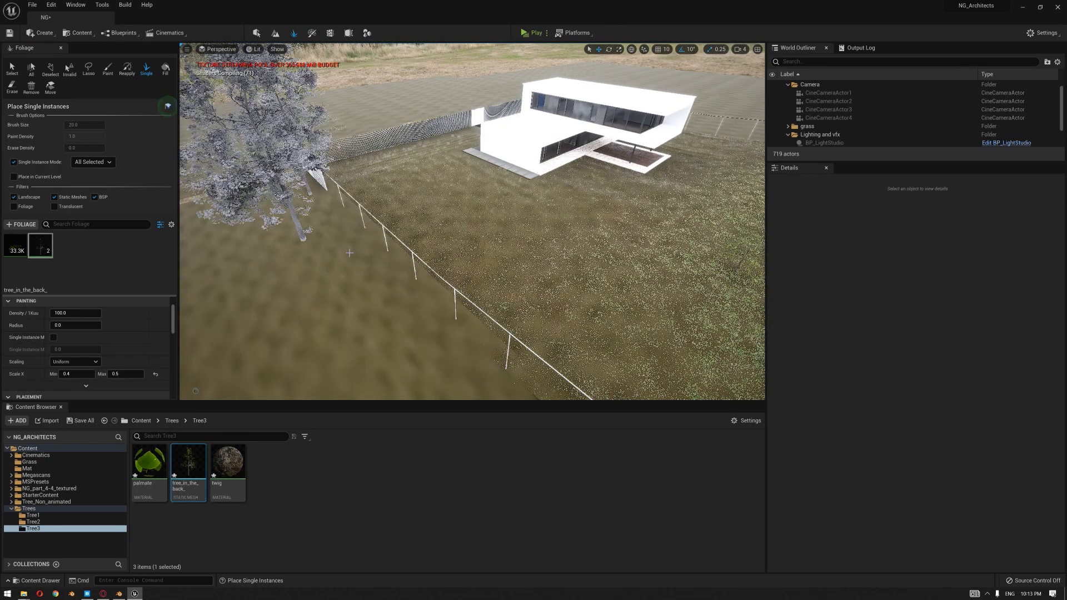
pyautogui.click(303, 239)
pyautogui.click(301, 327)
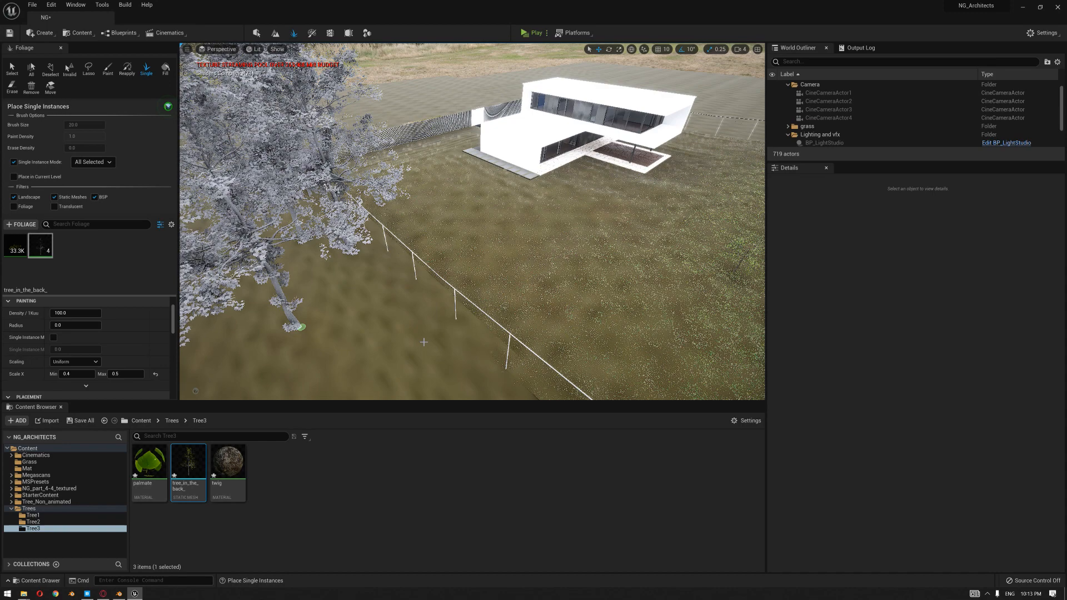
pyautogui.click(400, 365)
pyautogui.moveTo(468, 296); pyautogui.dragTo(612, 340, button='right')
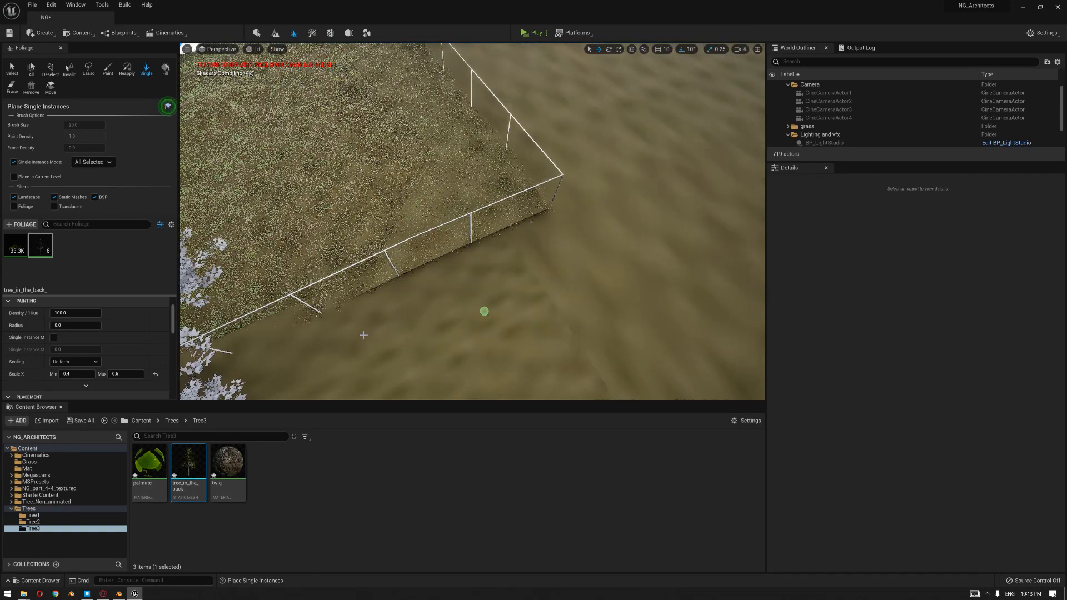
pyautogui.click(514, 356)
# Step: Place further individual trees outside the adjoining long fence and on the field behind the house
pyautogui.moveTo(514, 356); pyautogui.dragTo(502, 236, button='right')
pyautogui.press('w')
pyautogui.press('s')
pyautogui.press('s')
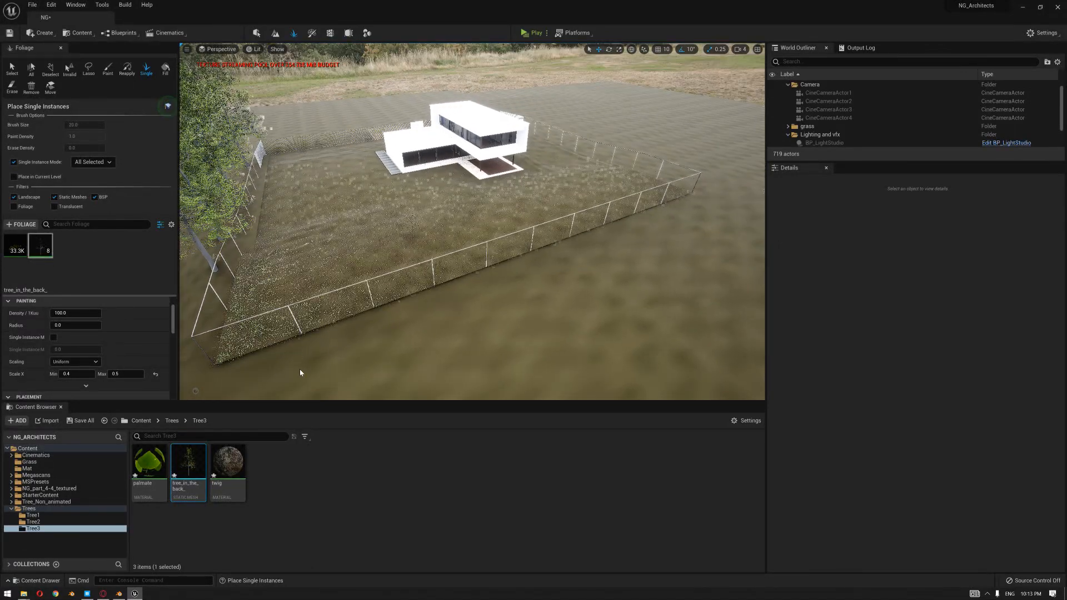
pyautogui.click(398, 376)
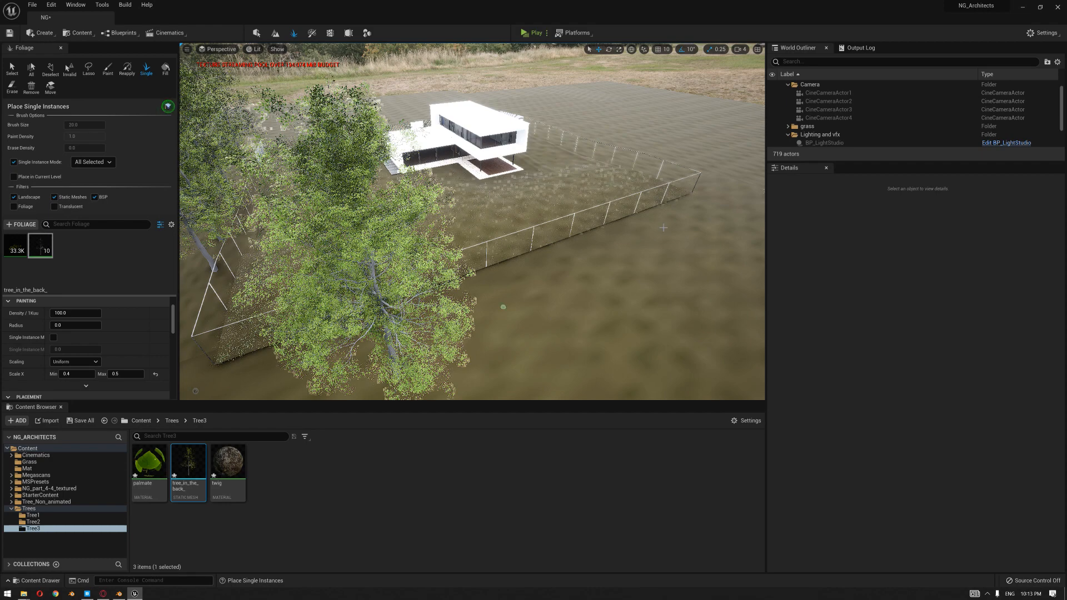
pyautogui.click(595, 320)
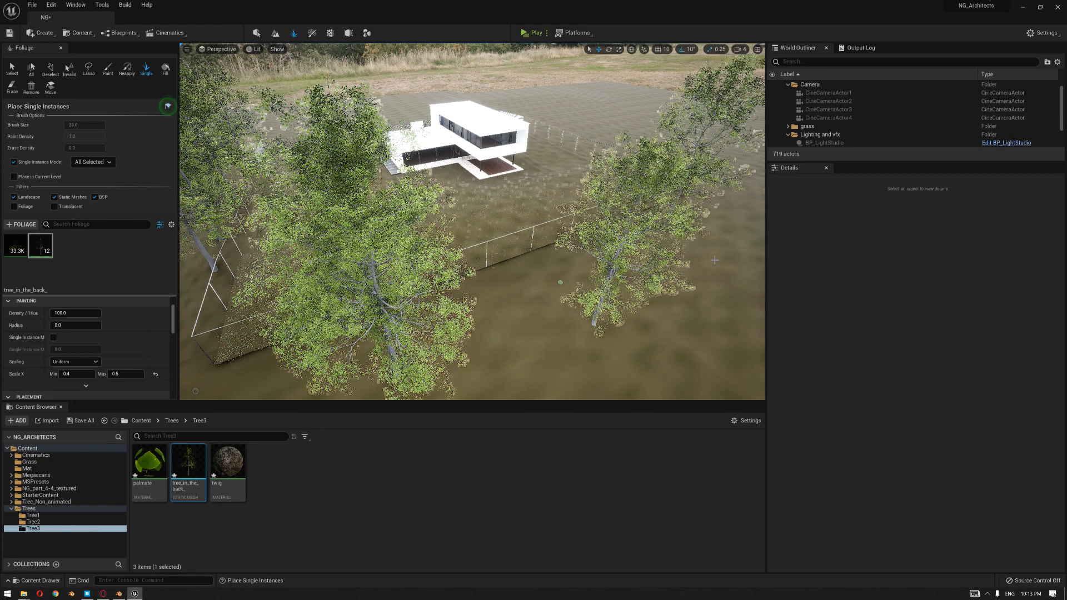
pyautogui.click(585, 131)
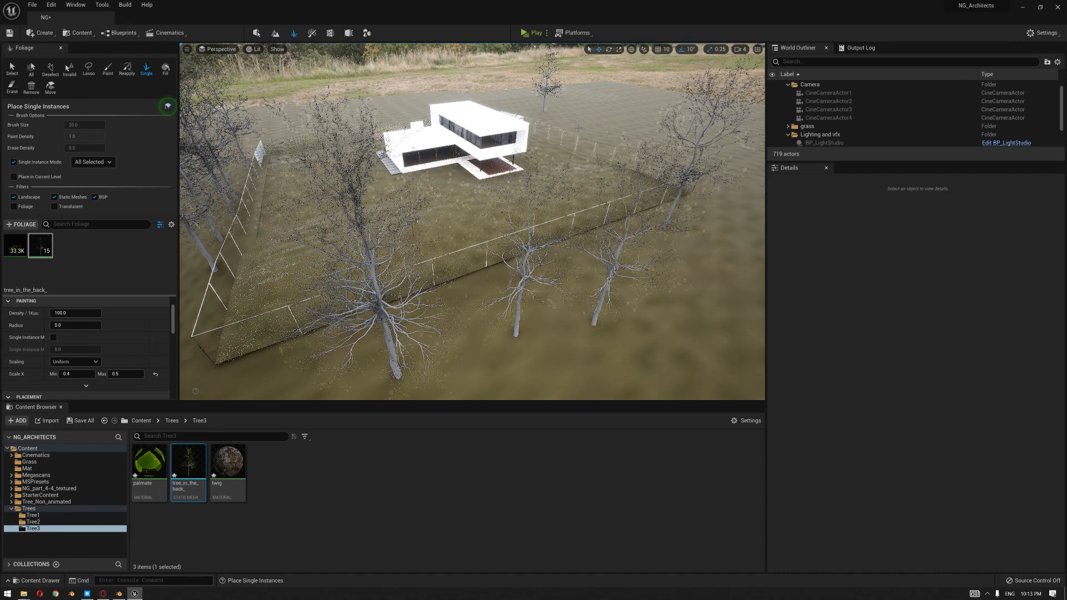
pyautogui.click(579, 128)
# Step: Switch to the foliage Select tool and look through CineCameraActor1
pyautogui.click(12, 69)
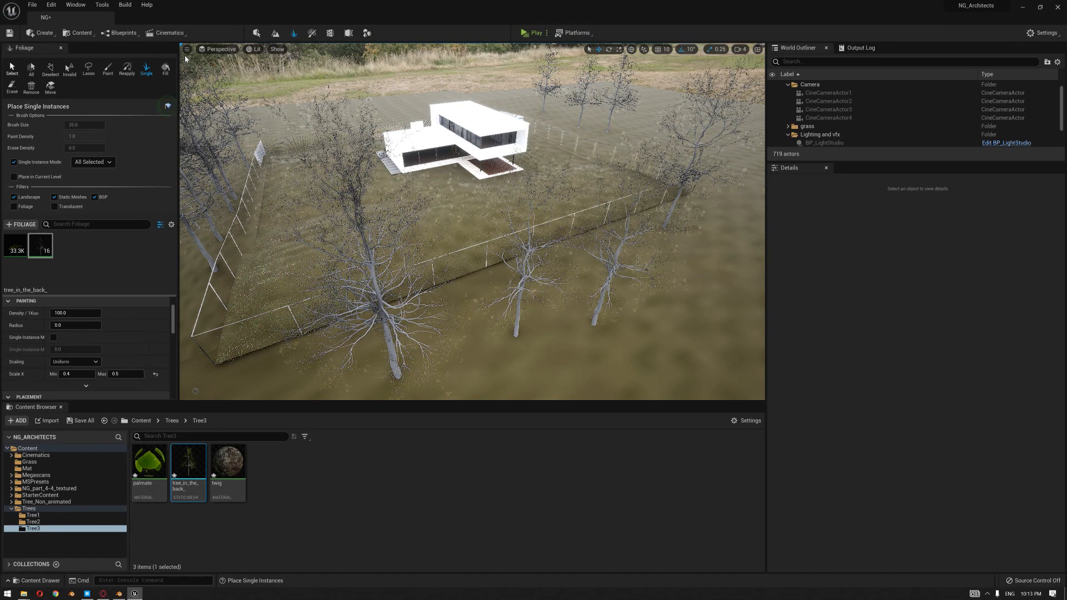
pyautogui.click(222, 50)
pyautogui.click(243, 144)
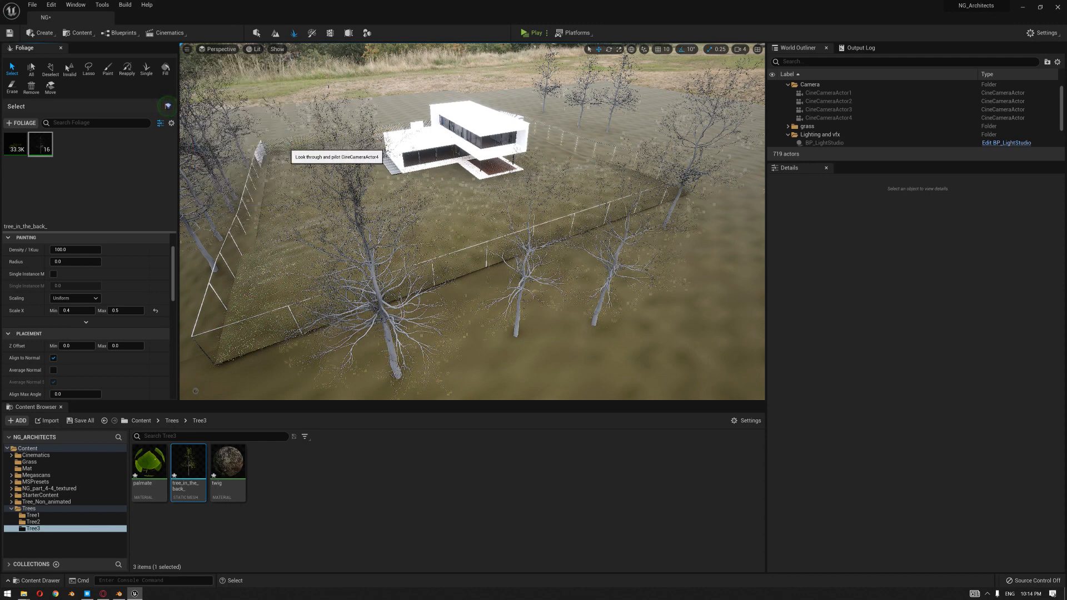
pyautogui.click(222, 49)
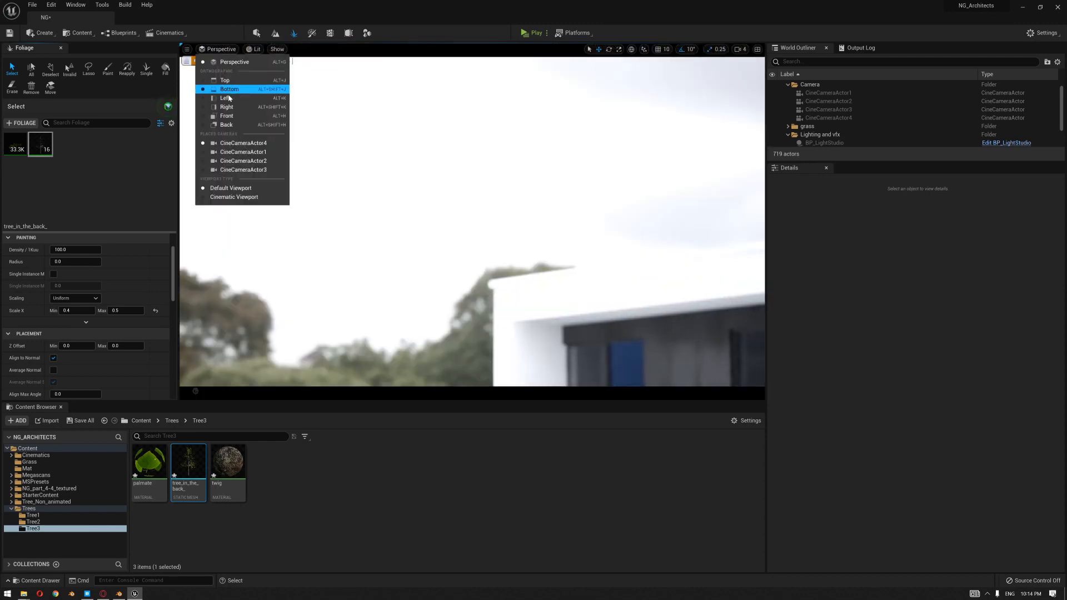
pyautogui.click(239, 151)
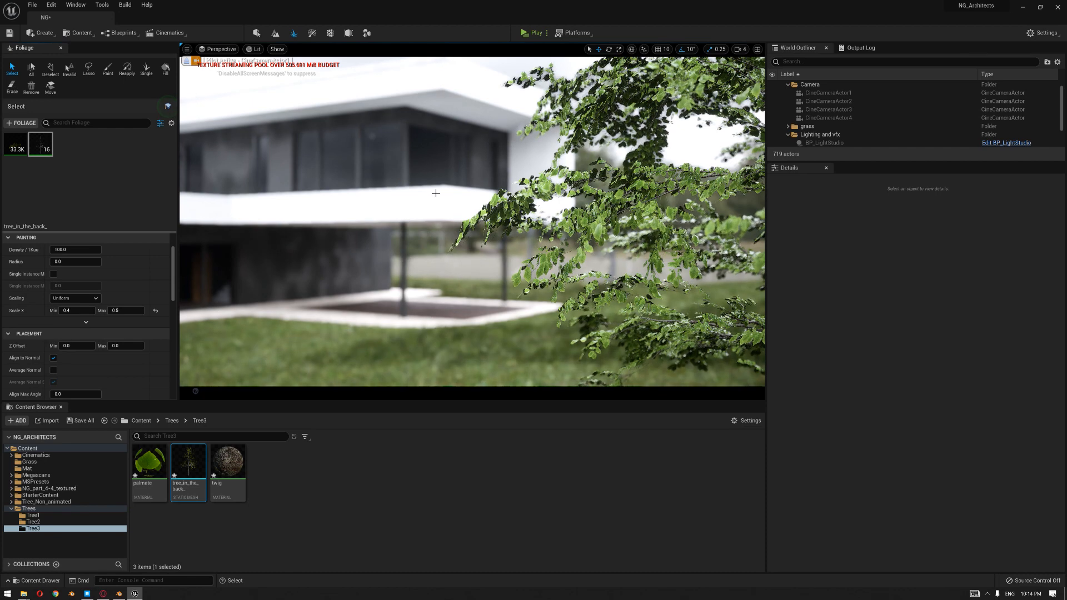
# Step: Reframe CineCameraActor1 so more of the house shows and the foreground branches sit at the edge of the shot
pyautogui.moveTo(426, 191); pyautogui.dragTo(459, 194, button='right')
pyautogui.press('d')
pyautogui.press('a')
pyautogui.press('d')
pyautogui.press('w')
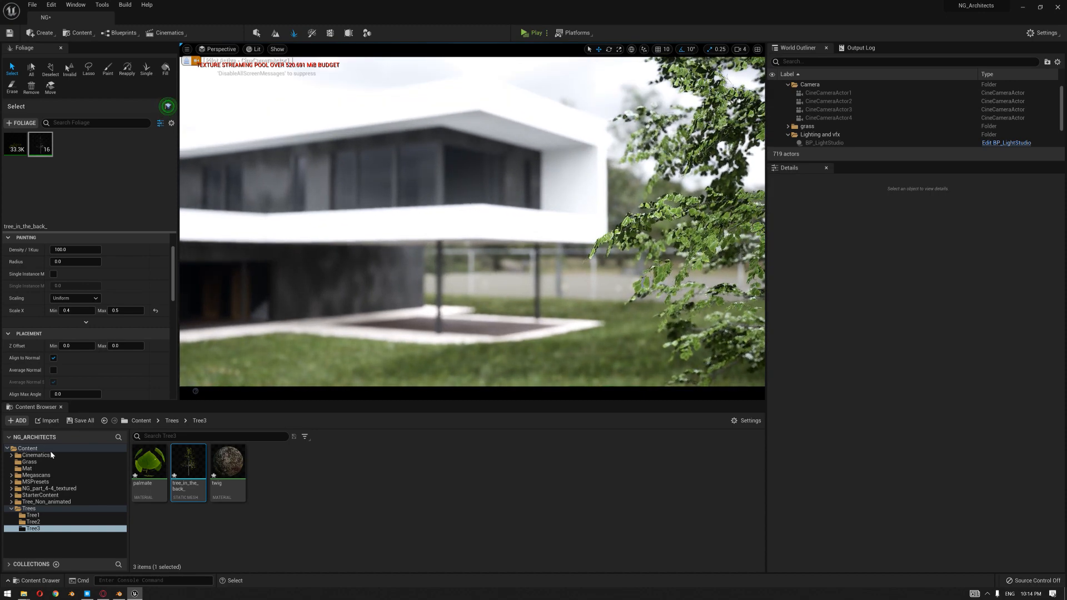
# Step: Create a Level Sequence named cam1 in the Content folder and open it in Sequencer
pyautogui.click(28, 448)
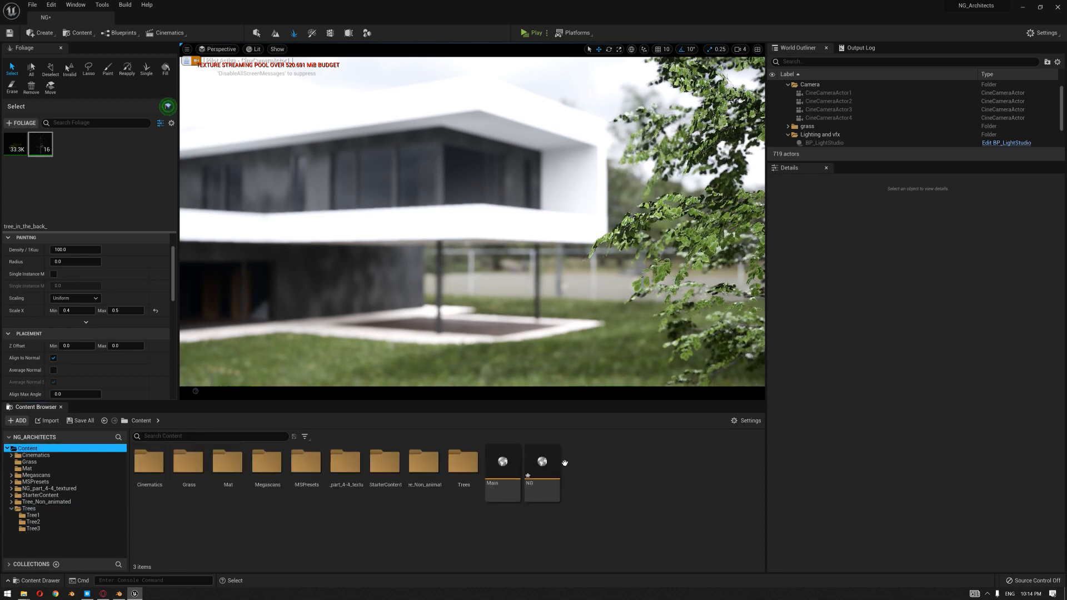
pyautogui.rightClick(620, 506)
pyautogui.moveTo(664, 354)
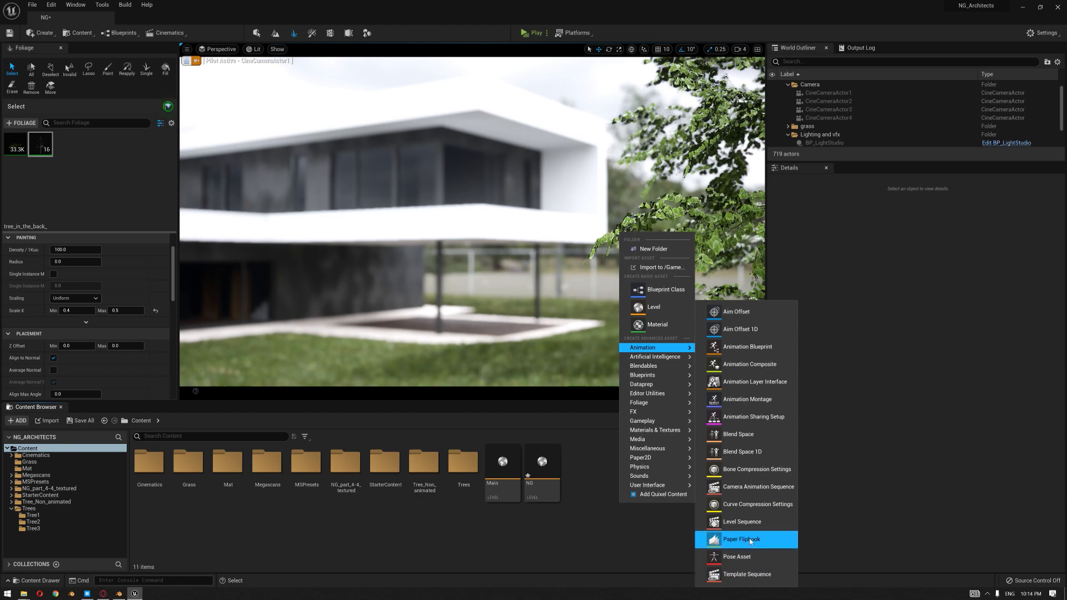
pyautogui.click(739, 522)
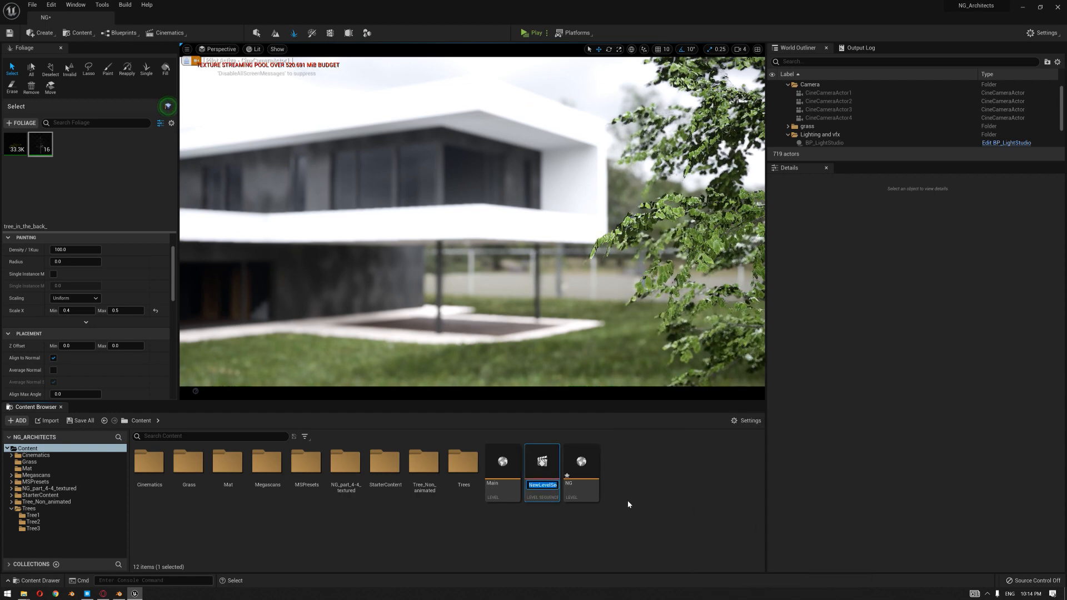
pyautogui.write('cam1')
pyautogui.press('Return')
pyautogui.doubleClick(504, 467)
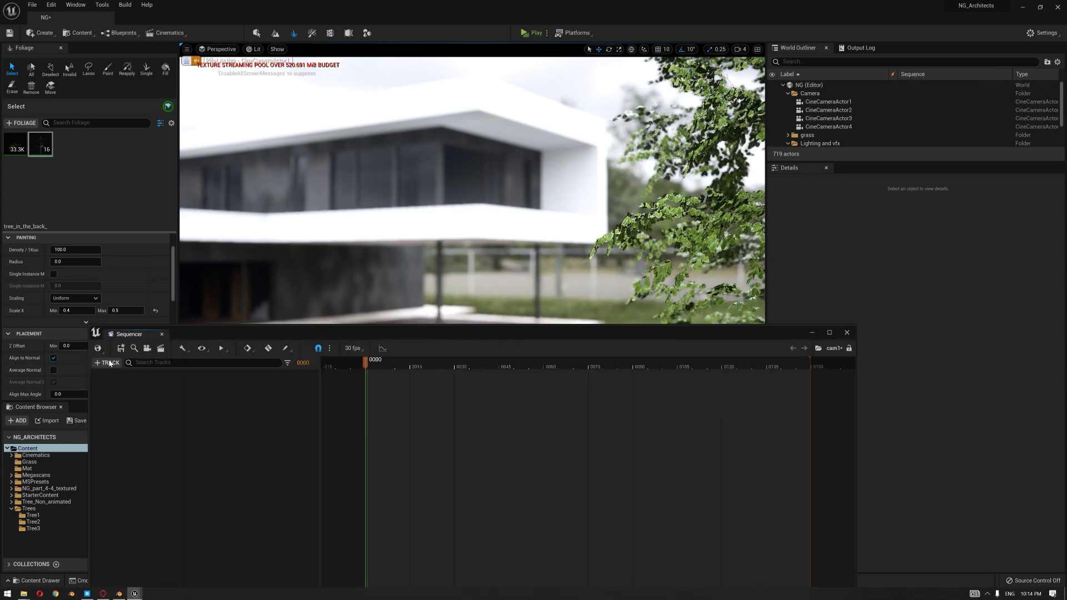
# Step: Add CineCameraActor1 to the cam1 sequence and key its Transform at frame 0
pyautogui.click(107, 363)
pyautogui.moveTo(136, 376)
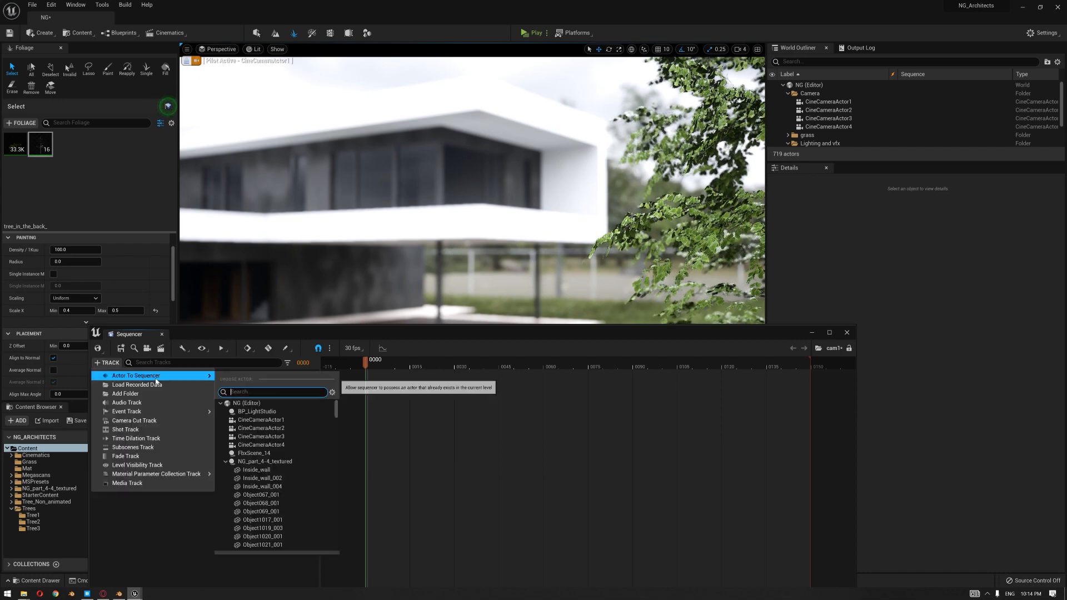
pyautogui.click(271, 420)
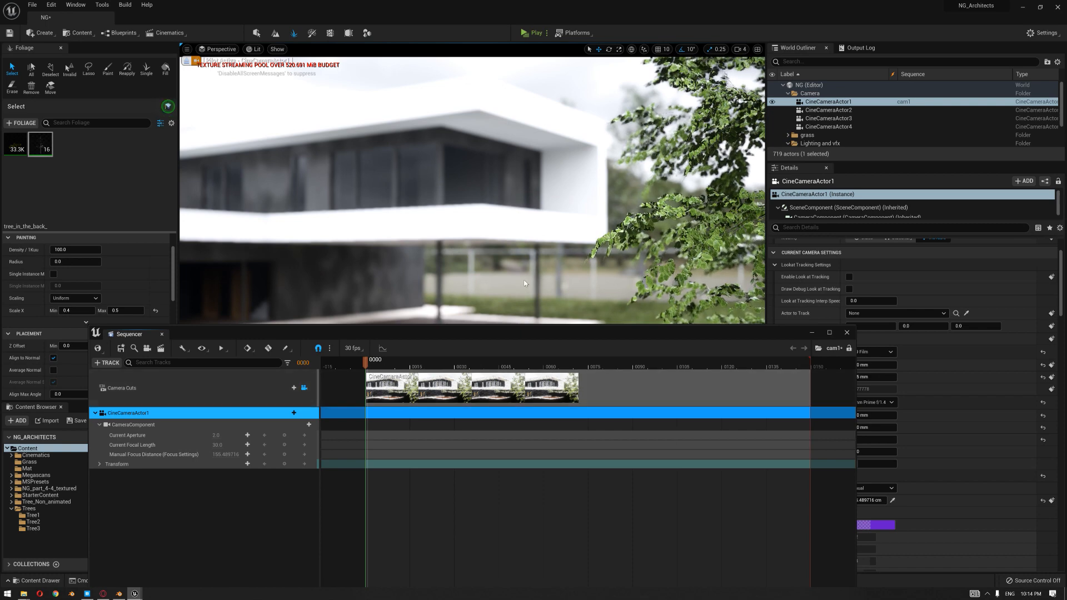
pyautogui.click(285, 464)
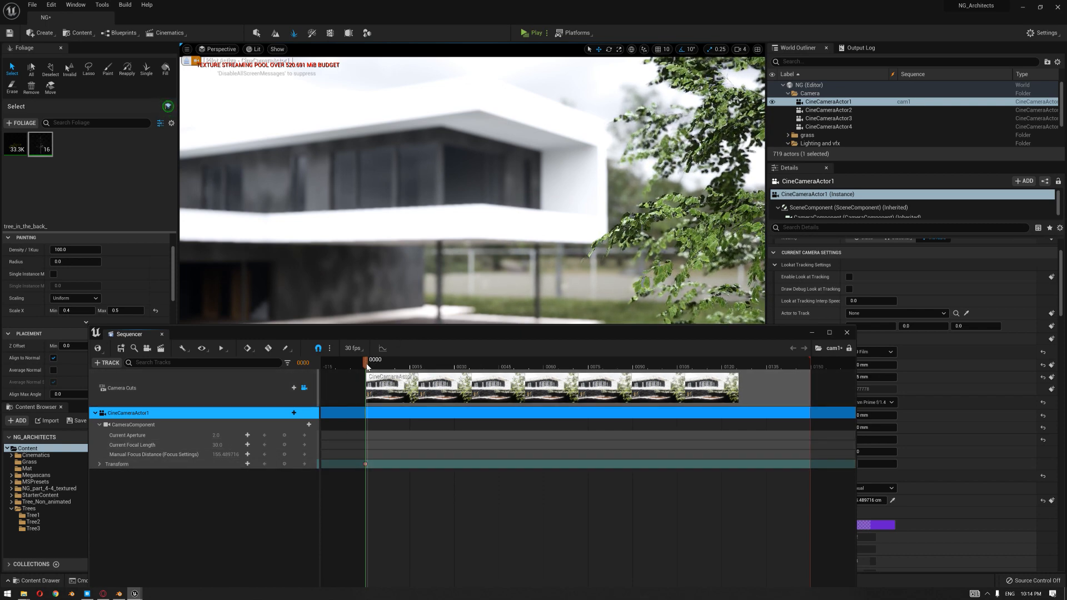
# Step: Reframe the camera with the tree in the foreground, key its Transform at frame 143, and scrub back to the start
pyautogui.moveTo(639, 366); pyautogui.dragTo(791, 364)
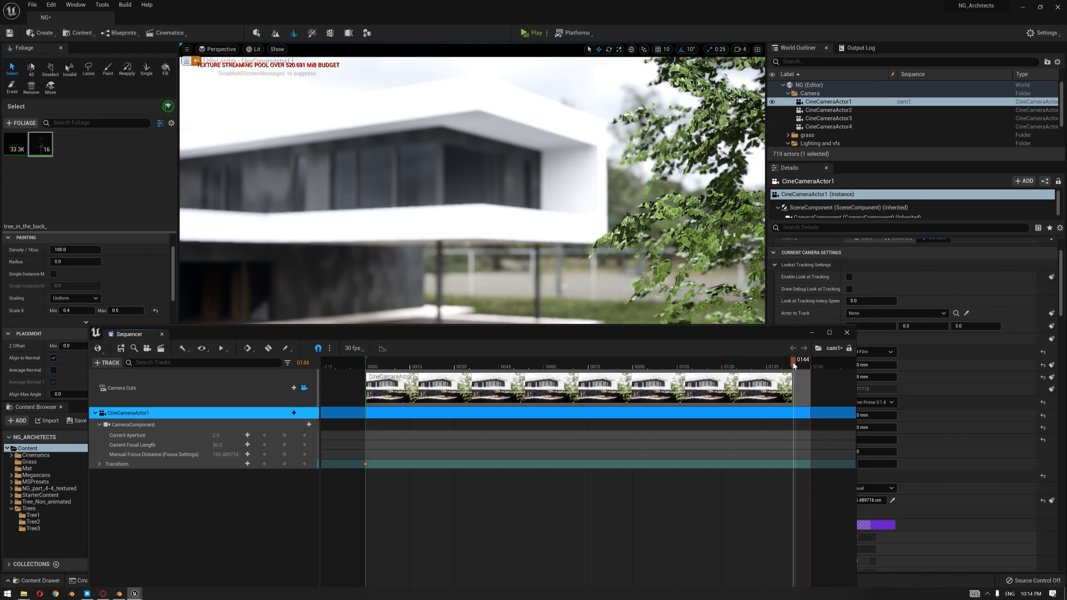
pyautogui.moveTo(579, 234); pyautogui.dragTo(549, 239, button='right')
pyautogui.click(284, 465)
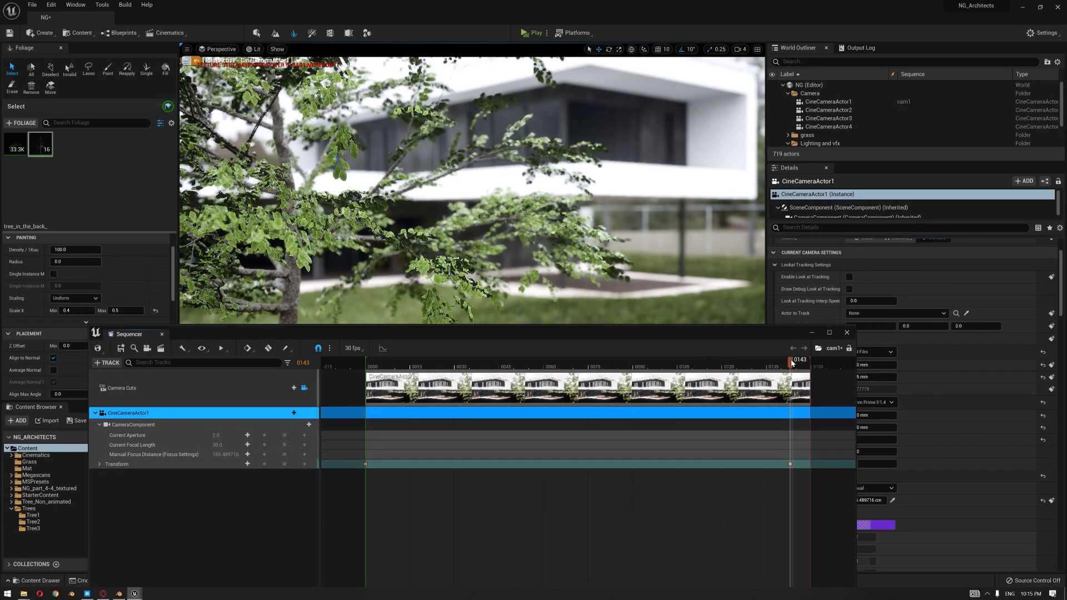
pyautogui.moveTo(791, 361); pyautogui.dragTo(371, 381)
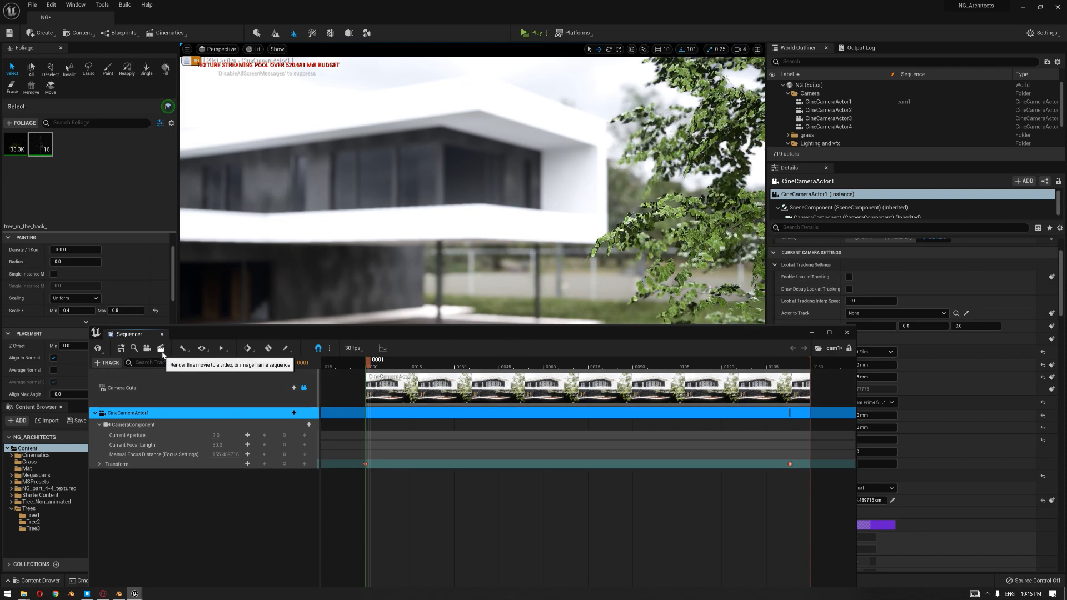
# Step: Minimize Sequencer, open the Movie Render Queue, and add the cam1 sequence as a render job
pyautogui.click(813, 333)
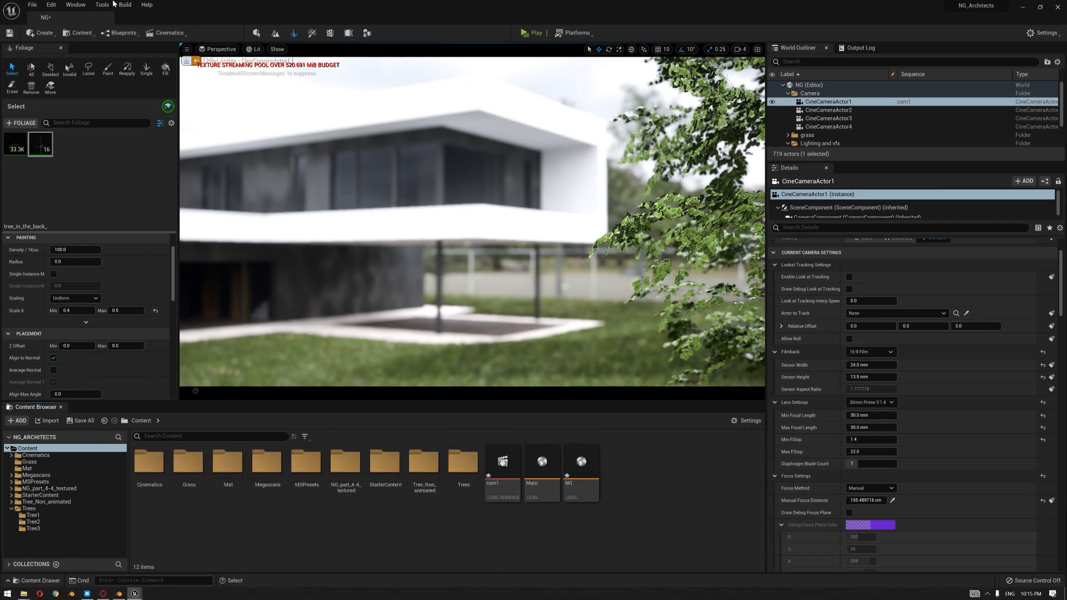
pyautogui.click(76, 4)
pyautogui.moveTo(98, 28)
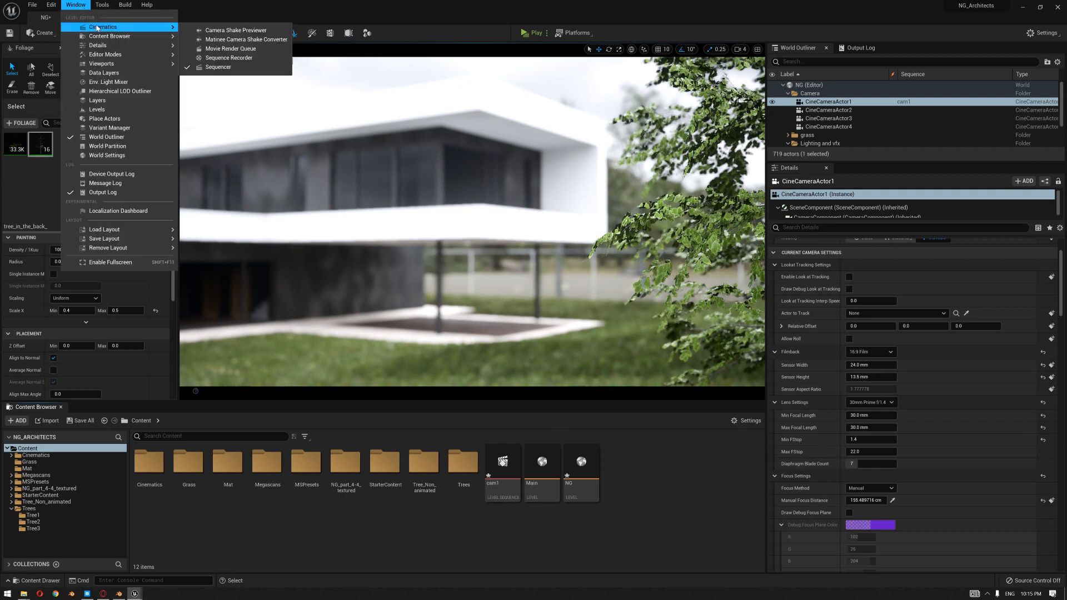
pyautogui.click(249, 51)
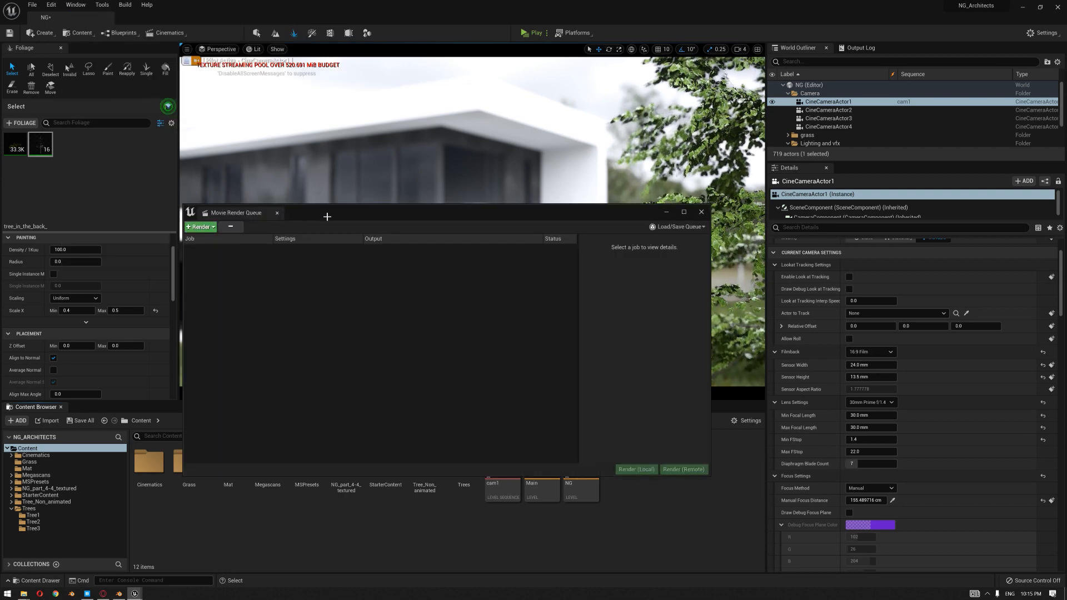
pyautogui.click(201, 227)
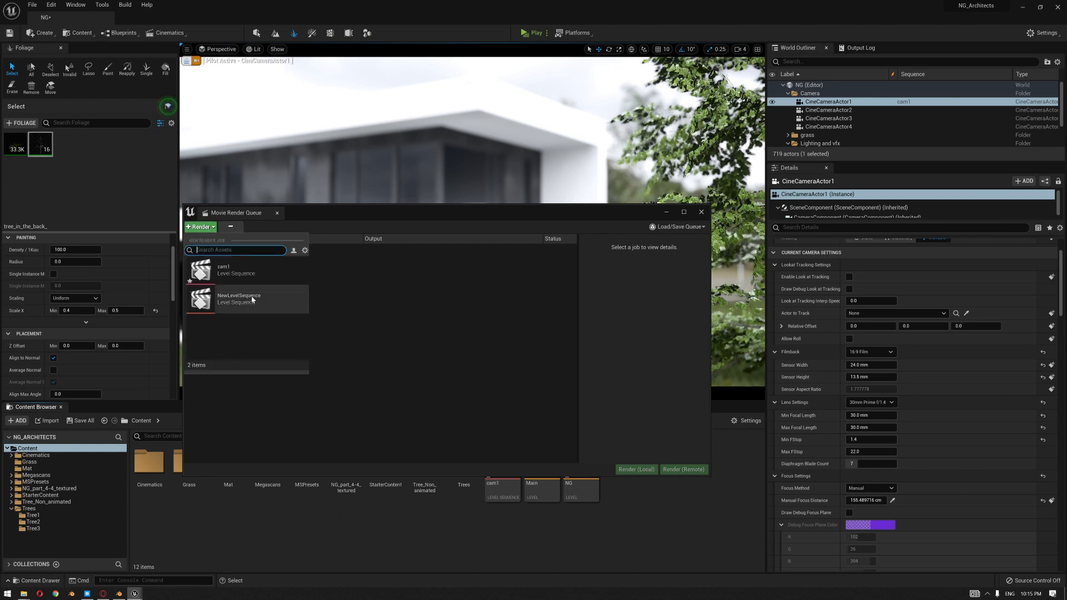
pyautogui.click(240, 271)
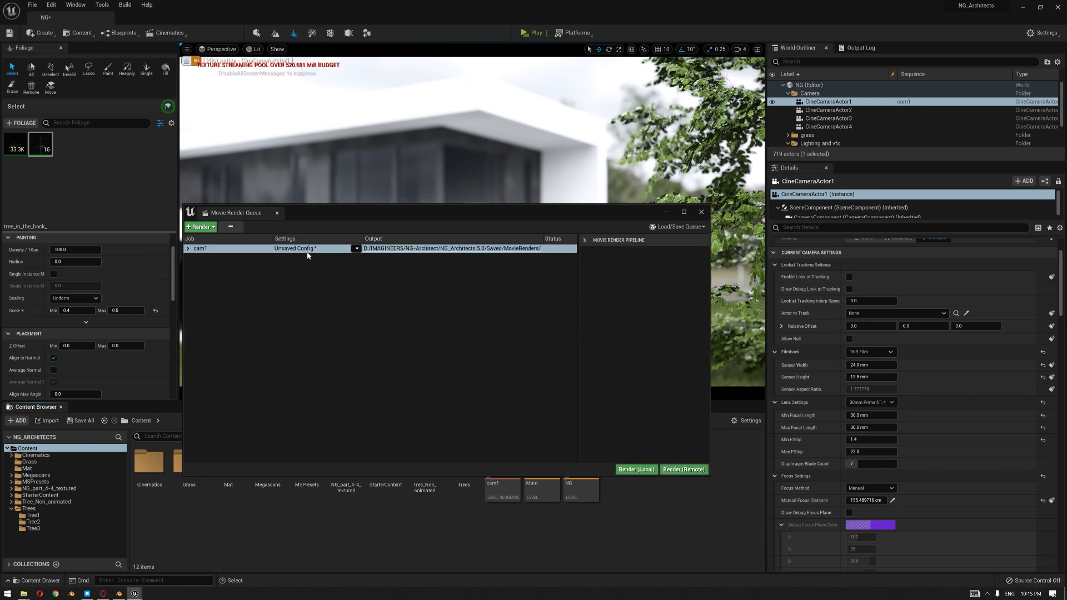
# Step: Replace the cam1 job's jpg output with .png Sequence [8bit] and show its Output settings
pyautogui.click(305, 250)
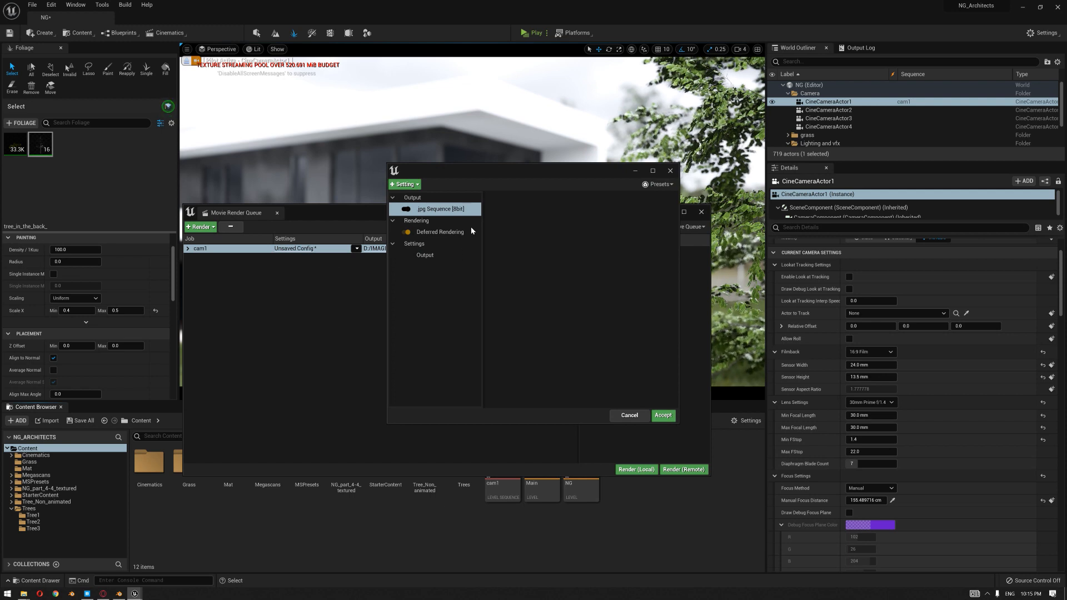
pyautogui.click(414, 185)
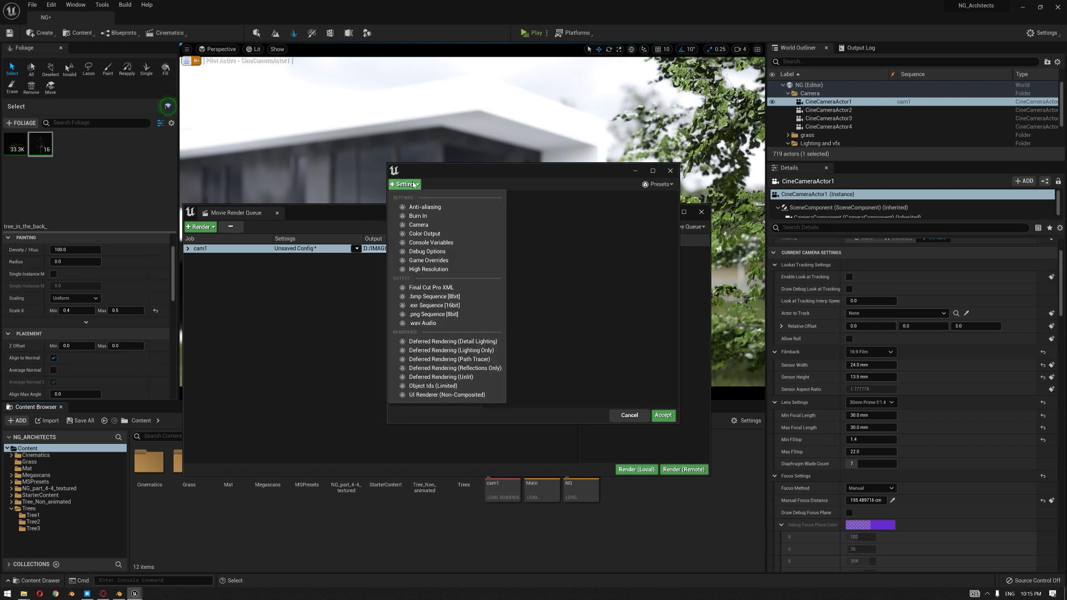
pyautogui.click(434, 314)
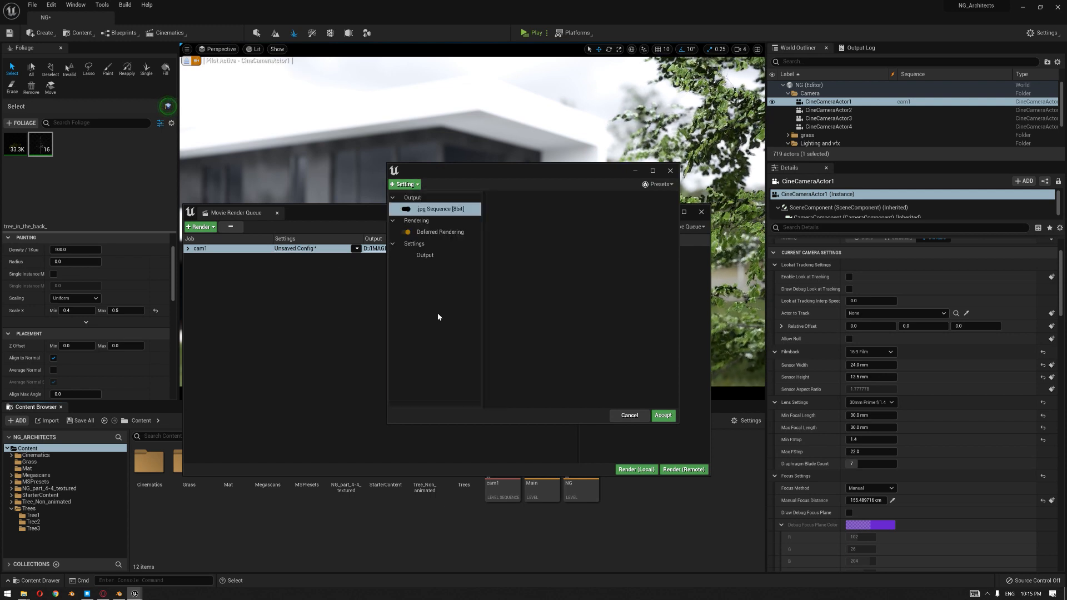
pyautogui.click(433, 211)
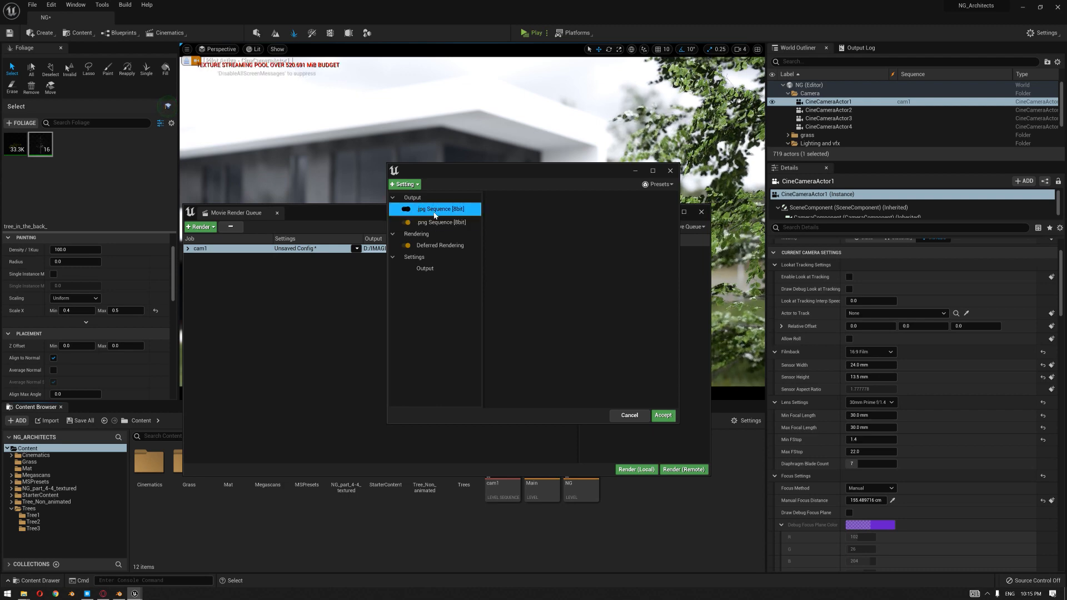
pyautogui.press('Delete')
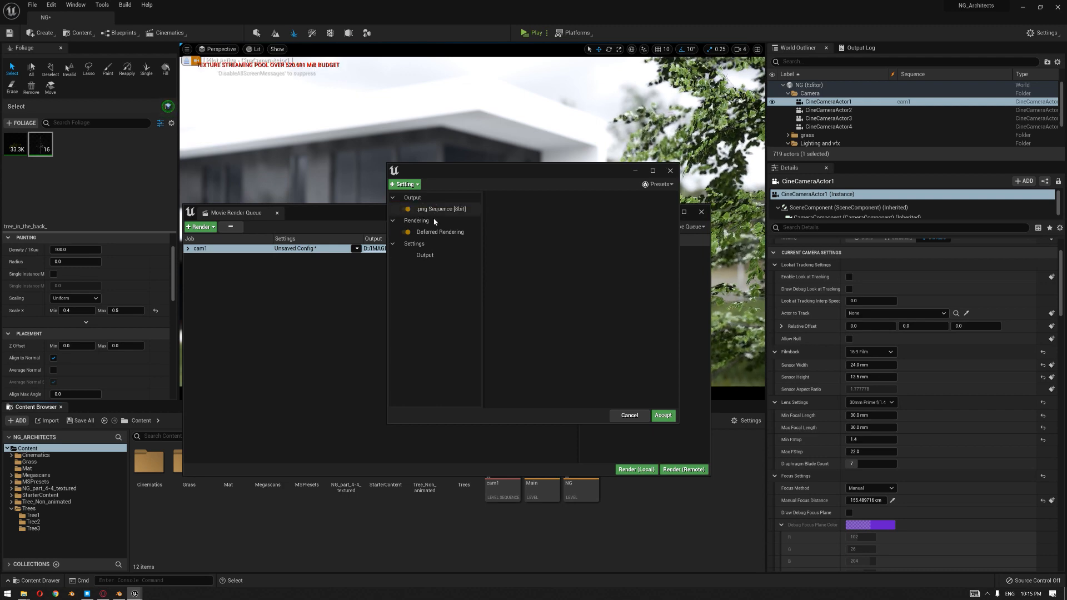
pyautogui.click(427, 255)
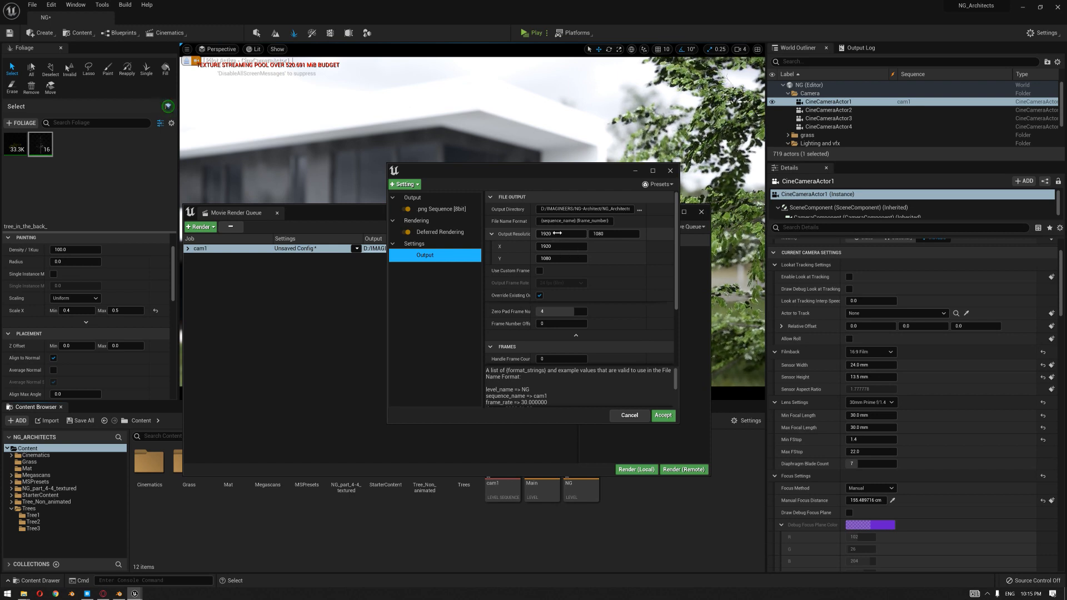
# Step: Add a Console Variables setting to the render job with the variable r.TextureStreaming at 0
pyautogui.click(411, 187)
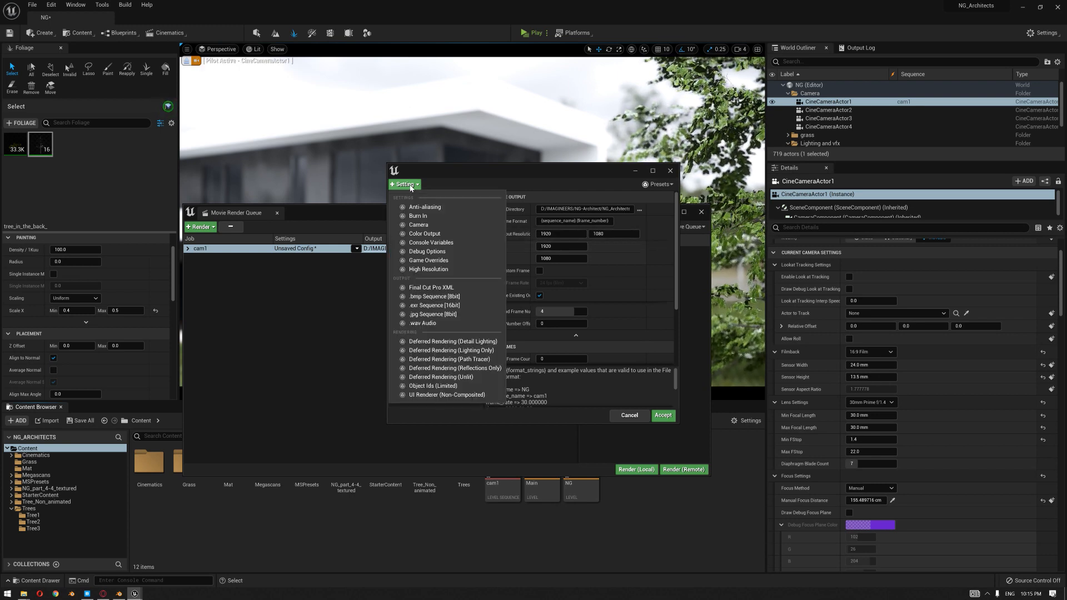
pyautogui.click(450, 245)
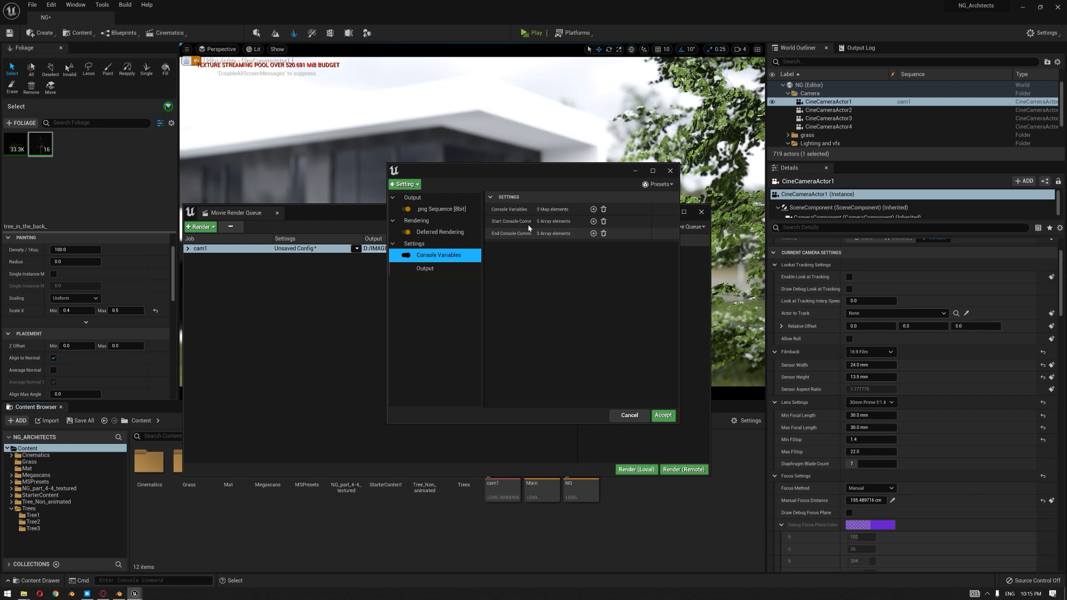
pyautogui.click(593, 209)
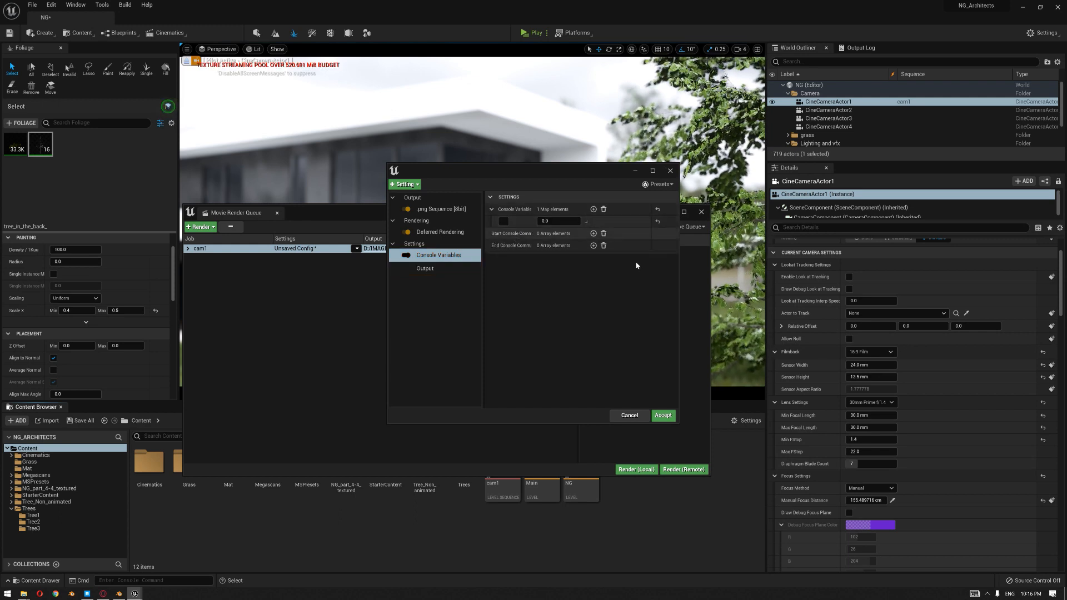
pyautogui.moveTo(680, 281); pyautogui.dragTo(841, 282)
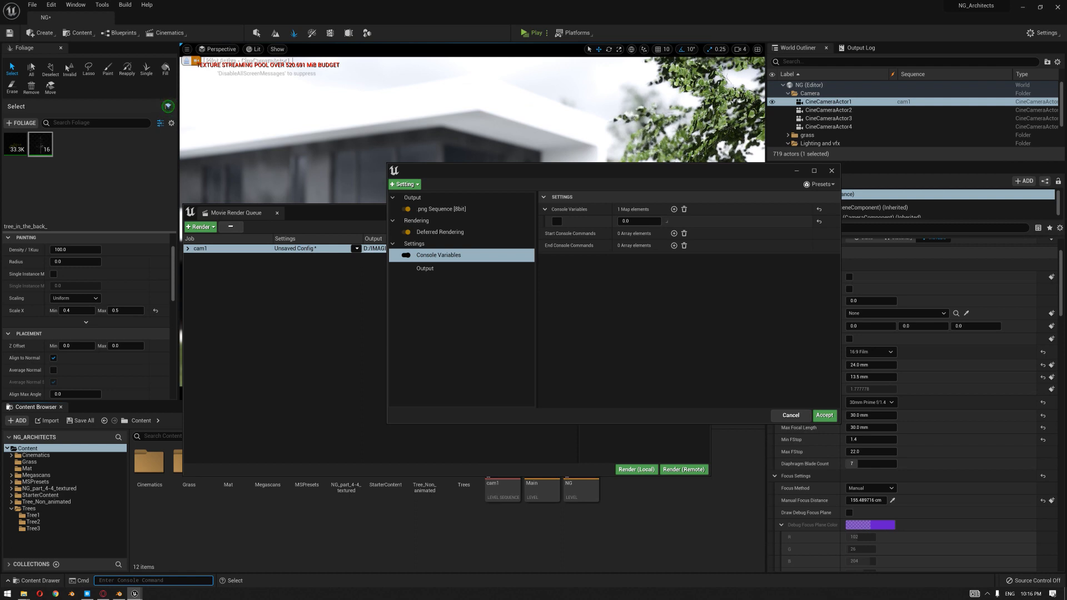
pyautogui.write('r.textureCacheSize')
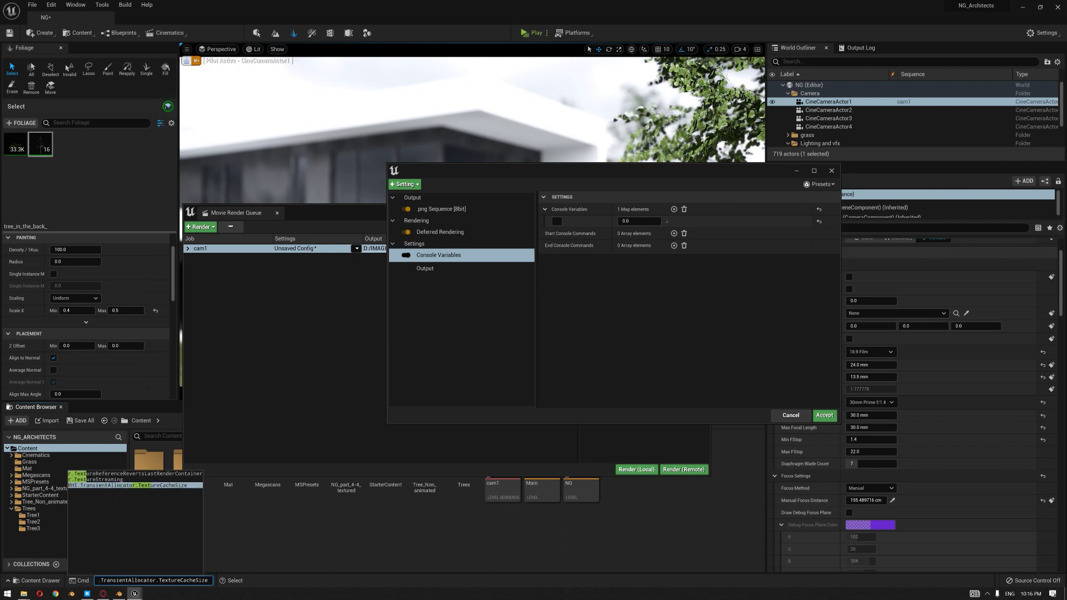
pyautogui.press('Up')
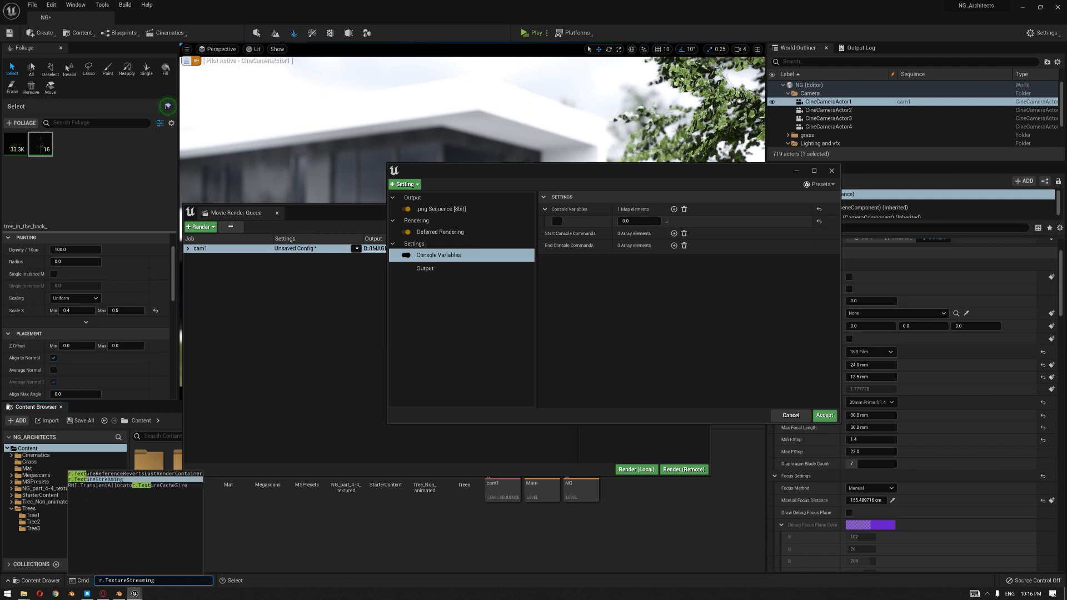
pyautogui.click(557, 221)
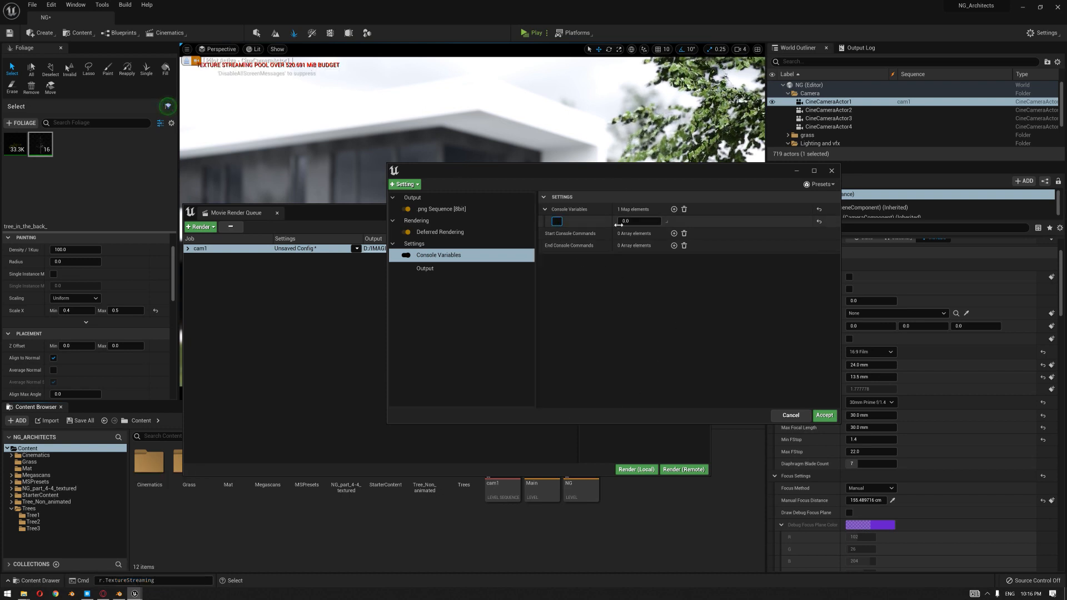
pyautogui.write('r.TextureStreaming')
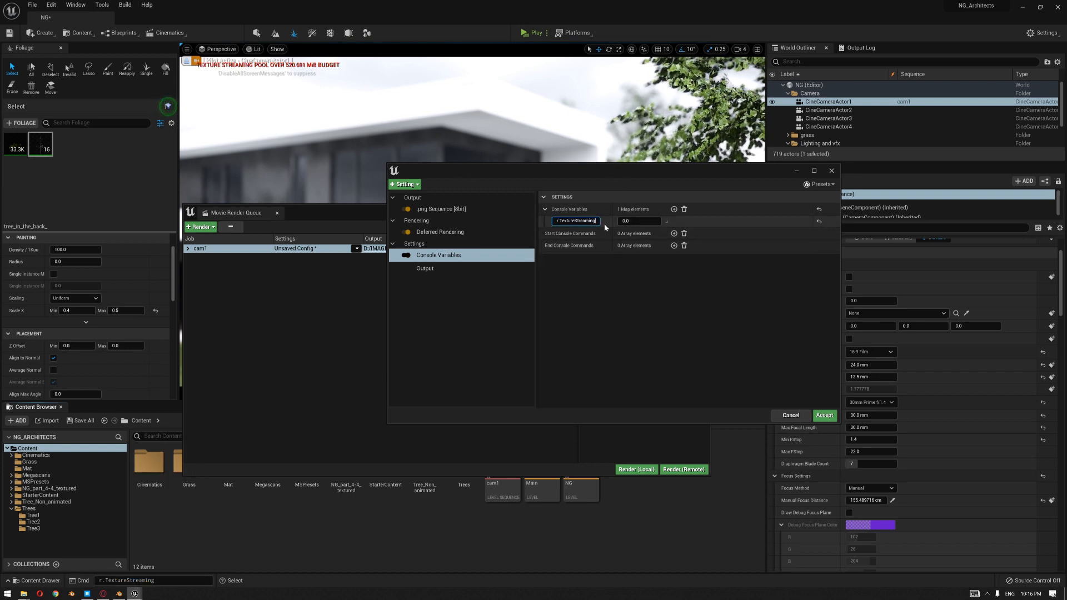
# Step: Add a second console variable, r.screenpercentage, with a value of 200
pyautogui.click(674, 210)
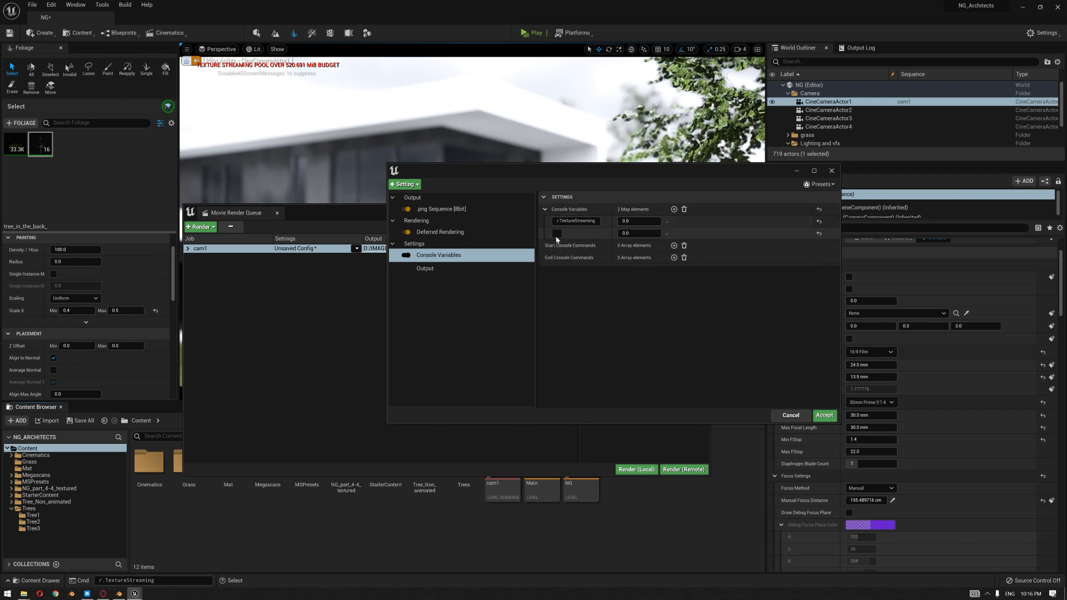
pyautogui.click(559, 234)
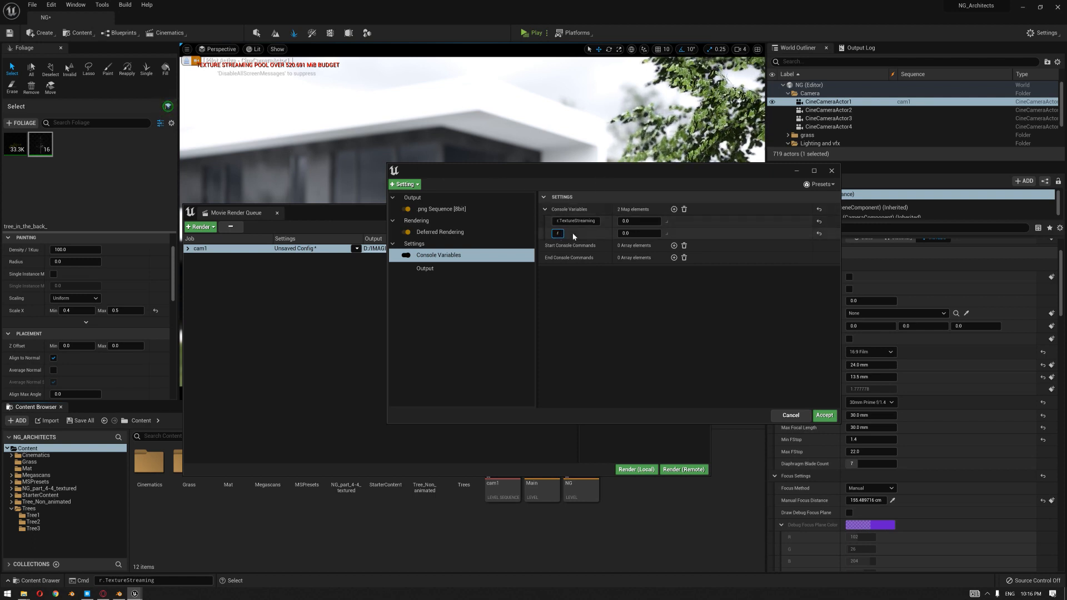
pyautogui.write('r.scree')
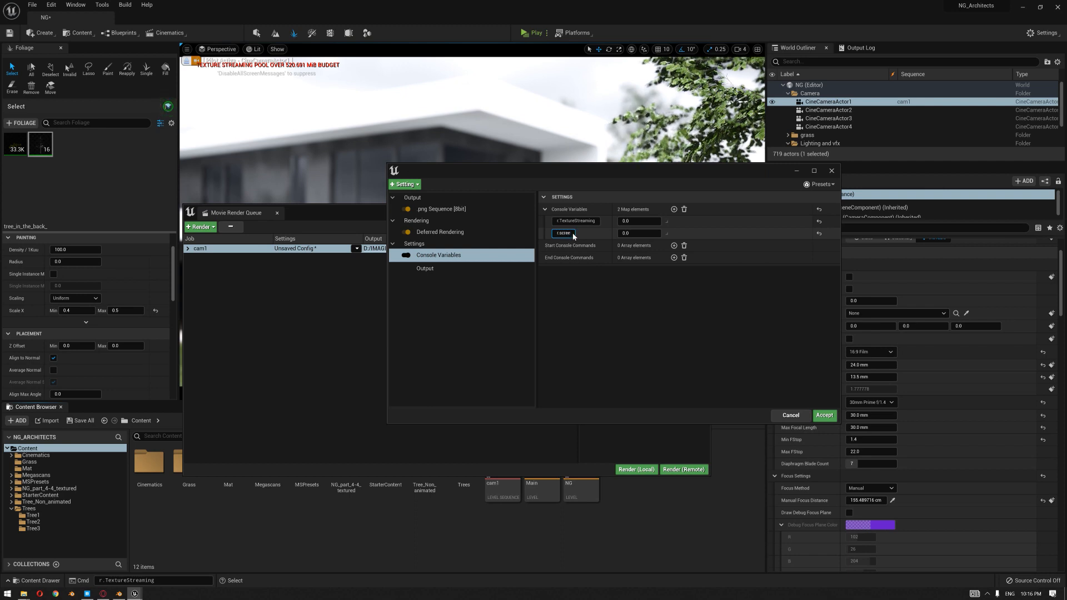
pyautogui.write('npercentage')
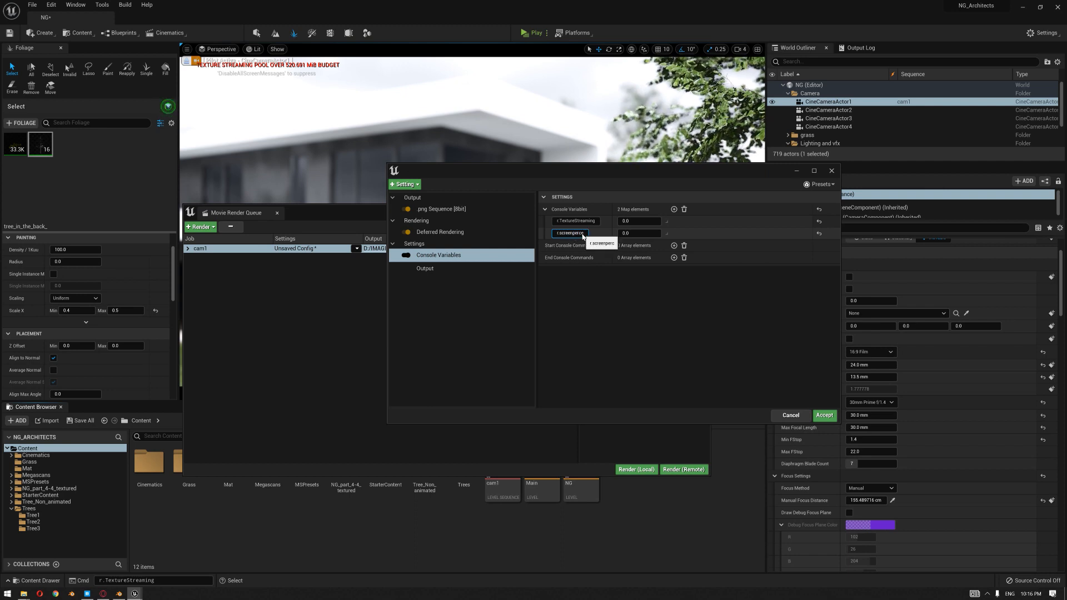
pyautogui.click(633, 234)
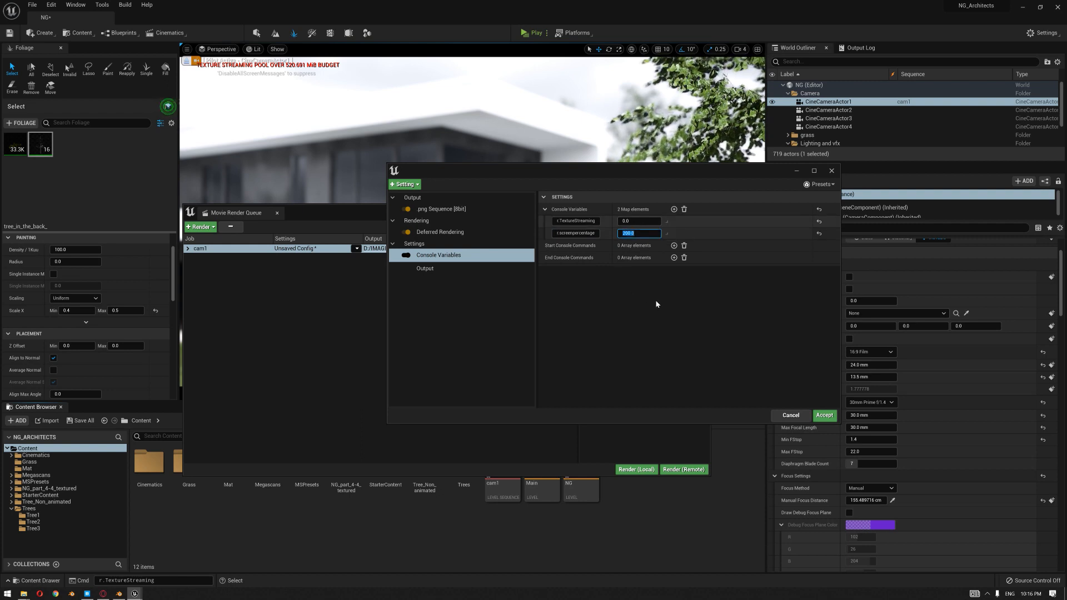
pyautogui.click(528, 259)
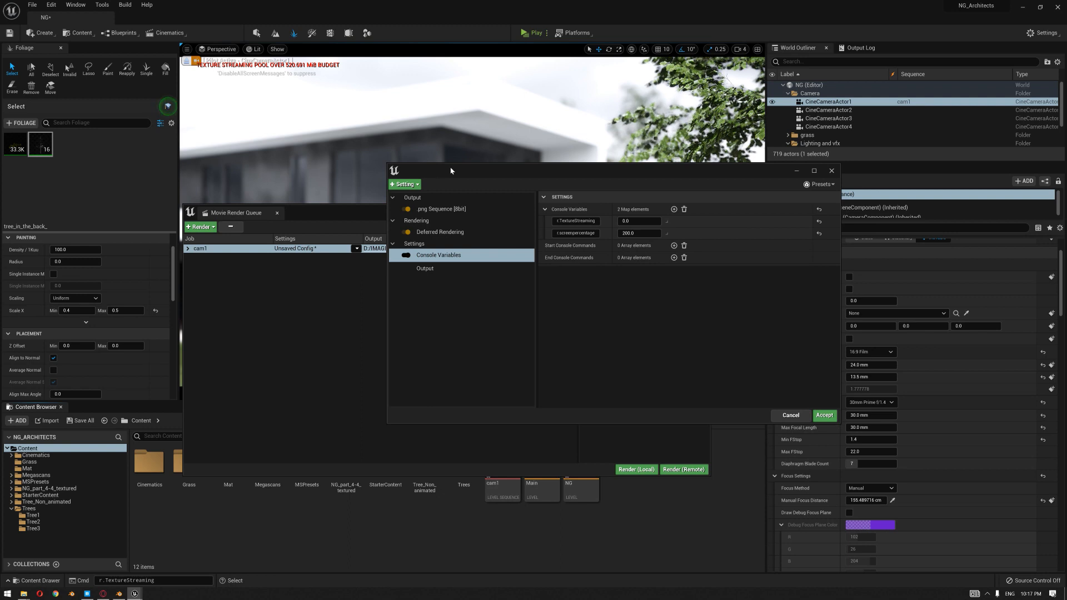
# Step: Add an Anti-aliasing setting to the render job and enable Override Anti Aliasing
pyautogui.moveTo(475, 171); pyautogui.dragTo(455, 245)
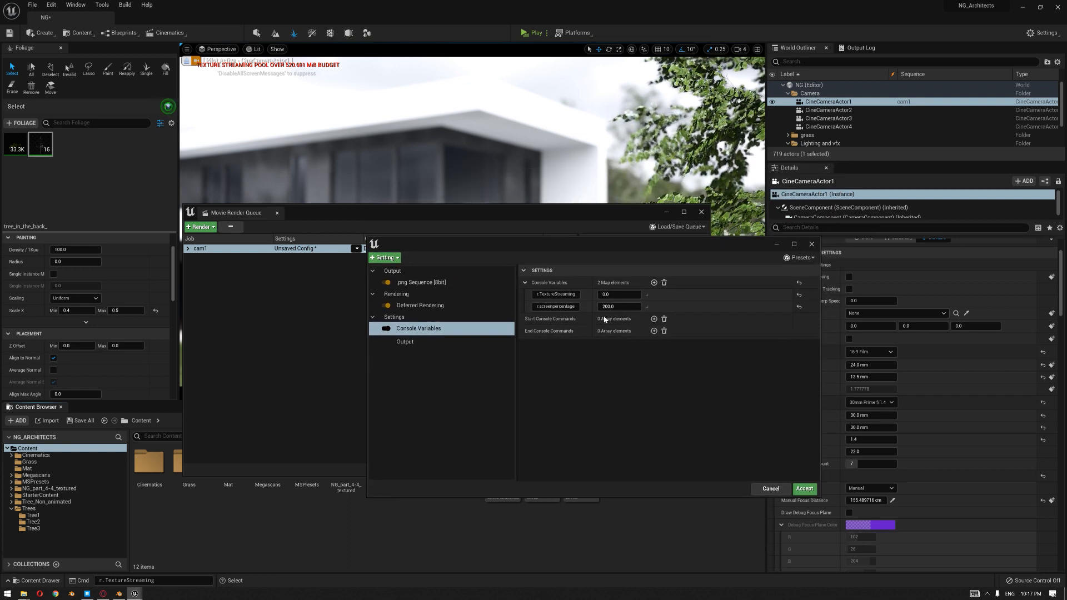
pyautogui.click(397, 259)
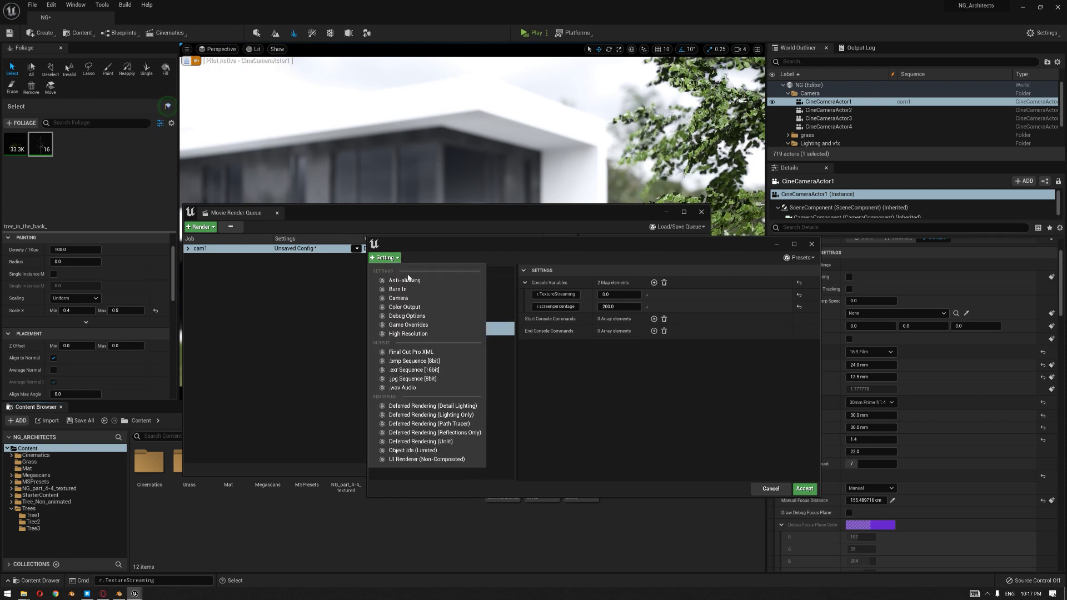
pyautogui.click(412, 281)
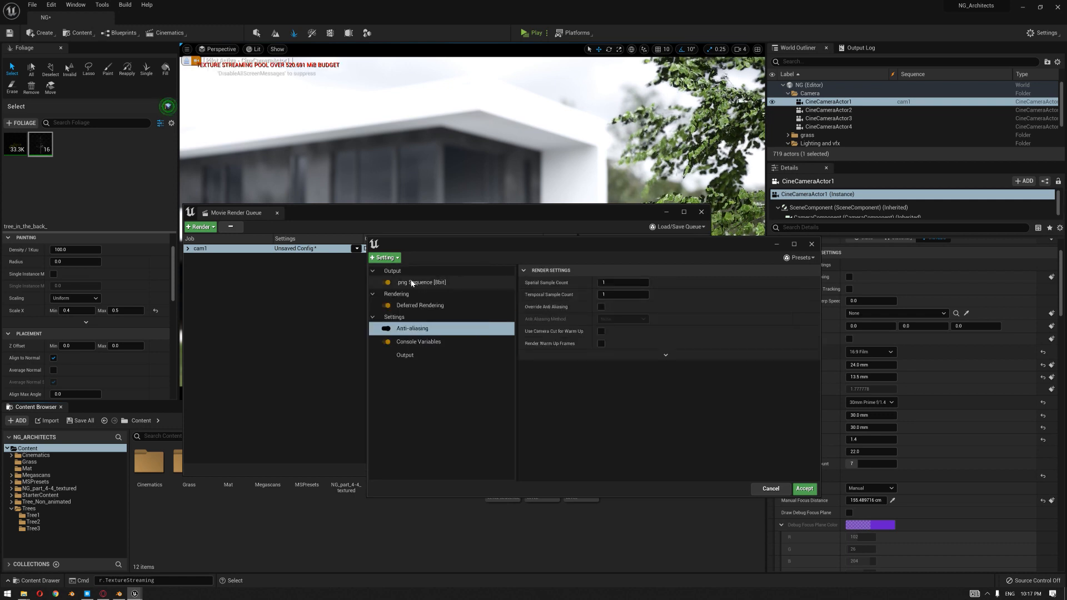
pyautogui.click(602, 306)
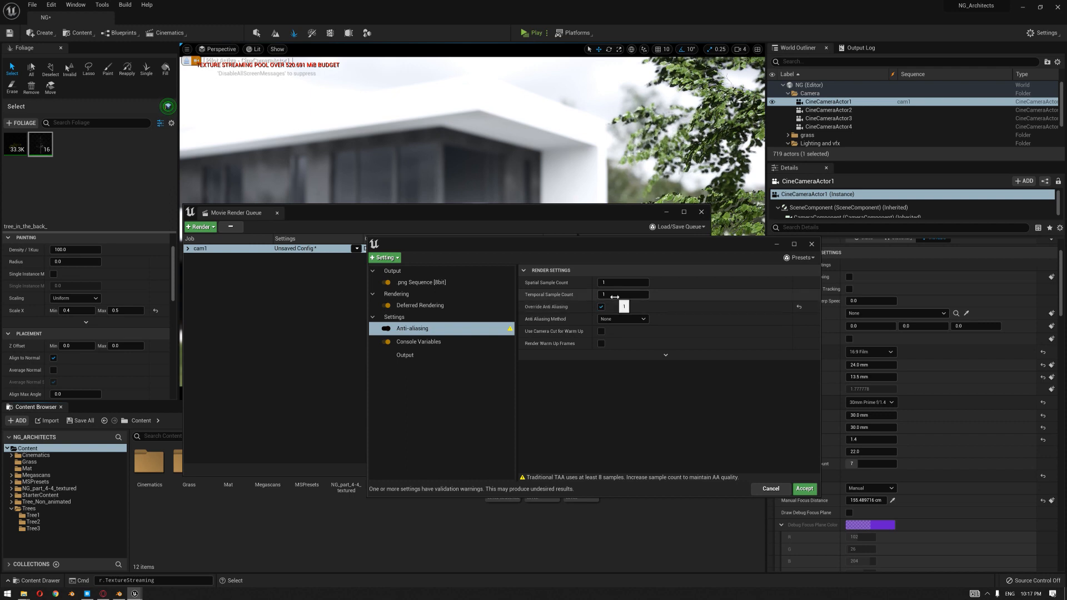
# Step: Set the render job's Temporal Sample Count to 16 and accept the job's settings
pyautogui.write('16')
pyautogui.press('Return')
pyautogui.moveTo(606, 250); pyautogui.dragTo(457, 295)
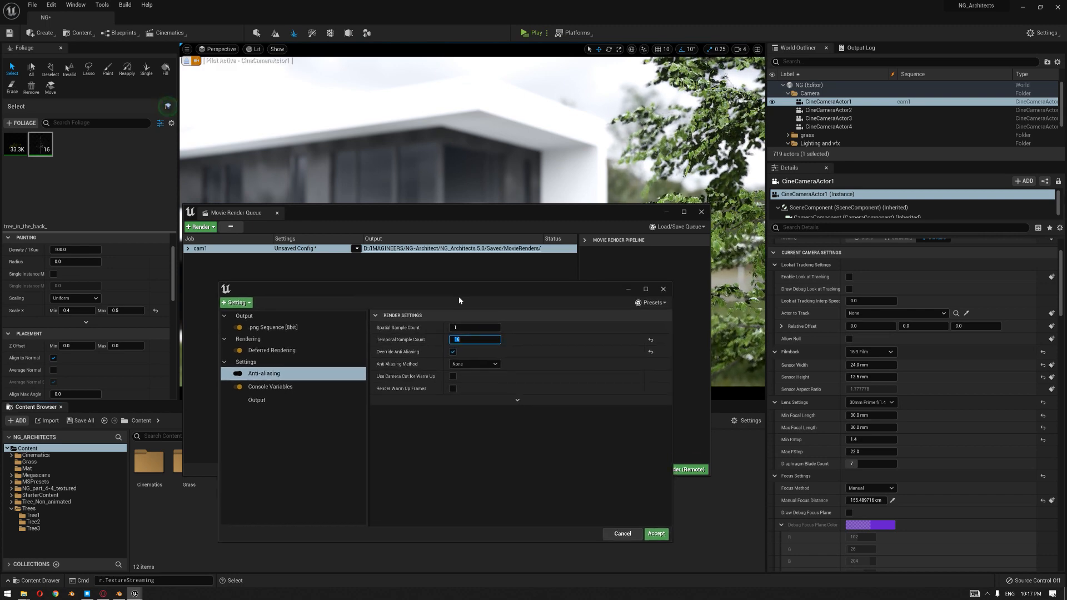
pyautogui.click(656, 534)
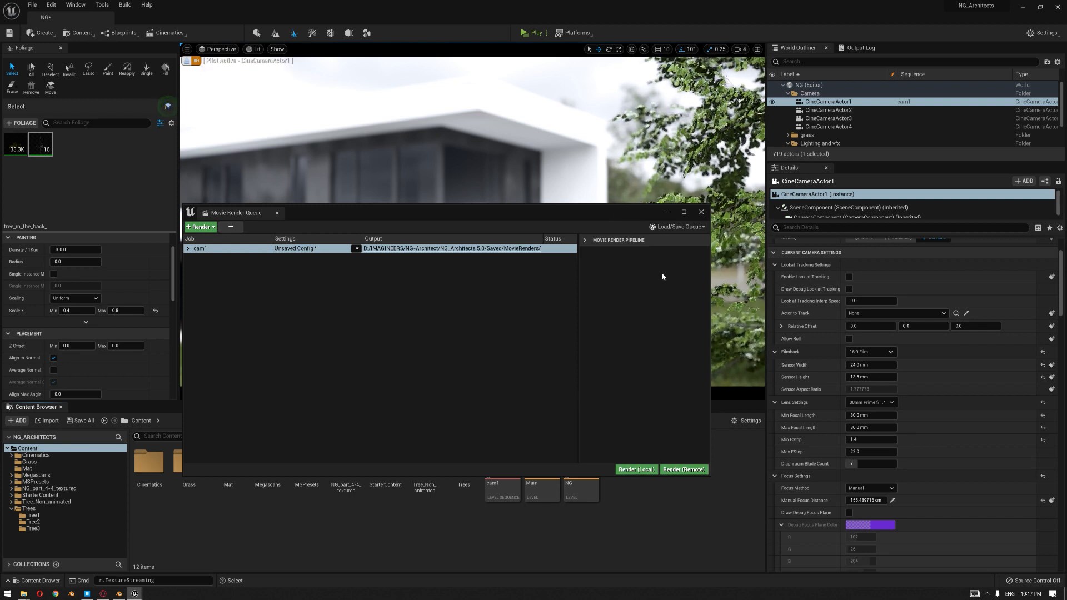
pyautogui.moveTo(574, 213); pyautogui.dragTo(622, 386)
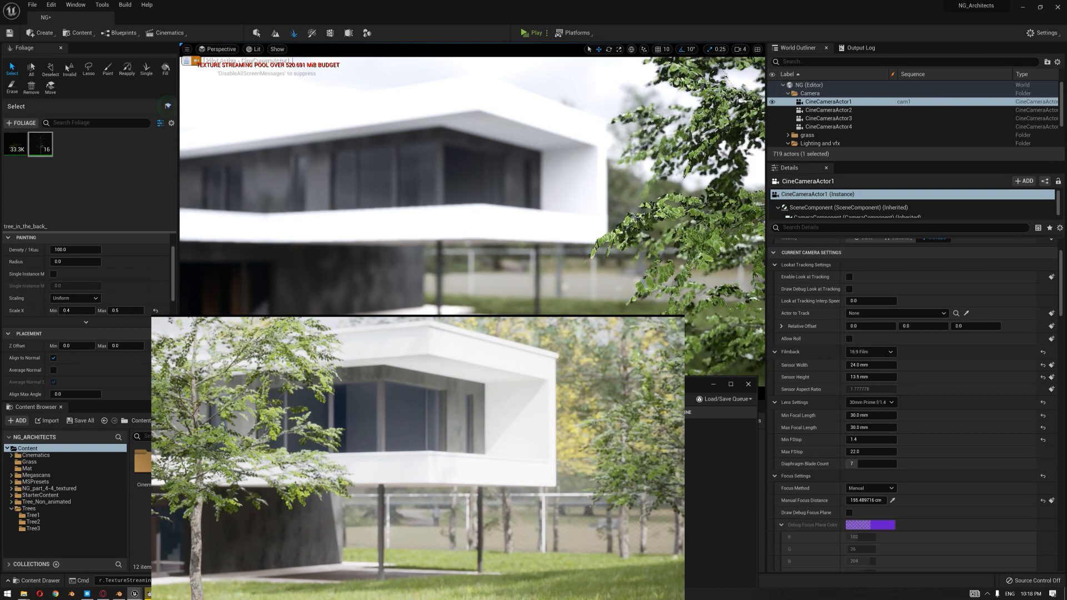
# Step: Exit the video player showing the house clip and close the Movie Render Queue window
pyautogui.rightClick(591, 517)
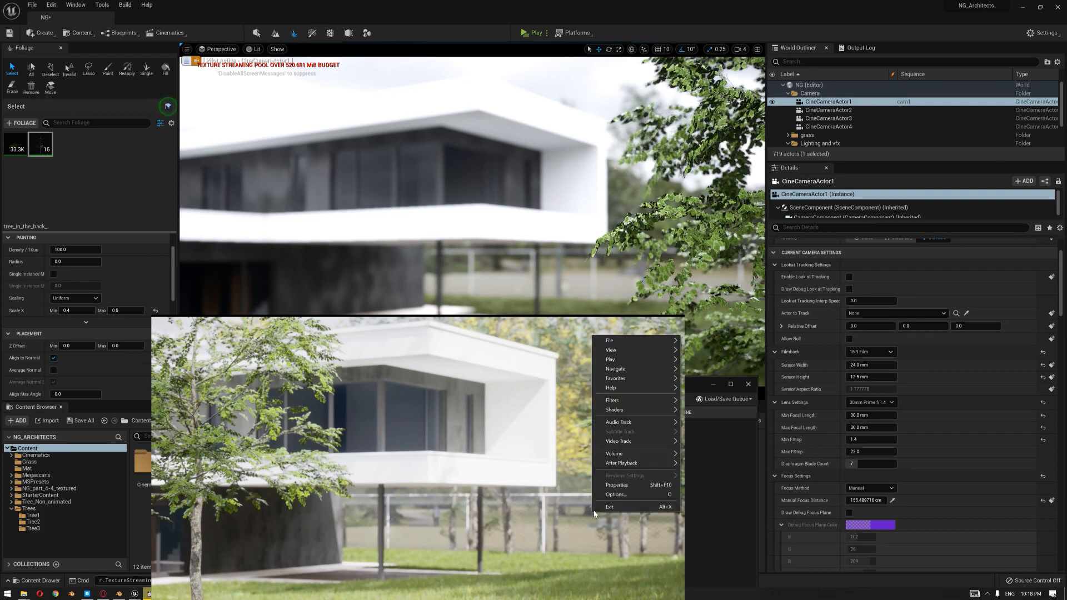
pyautogui.click(610, 506)
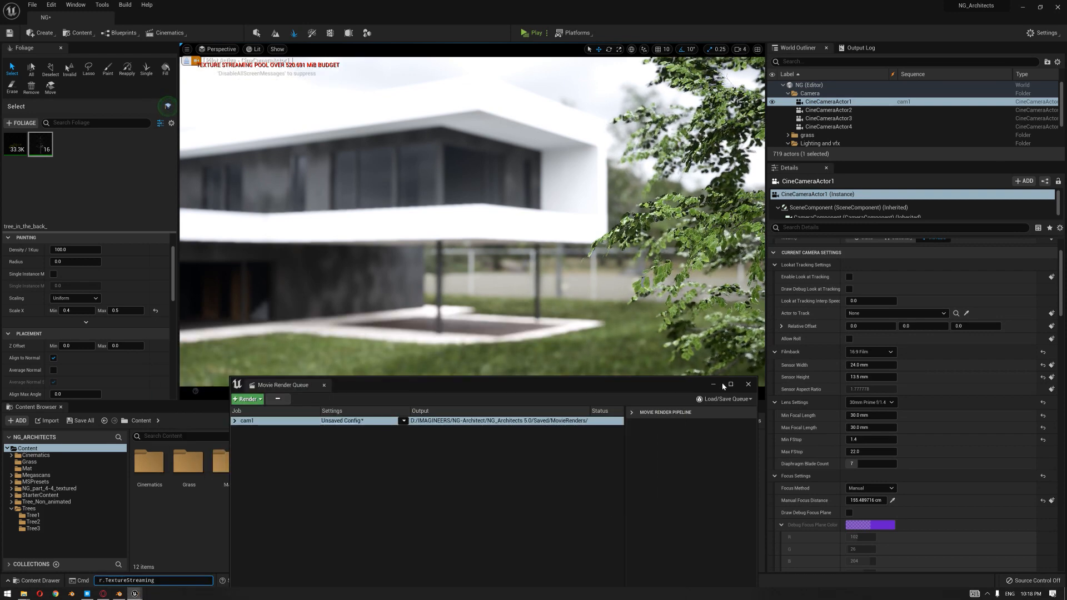
pyautogui.moveTo(546, 269); pyautogui.dragTo(575, 269, button='right')
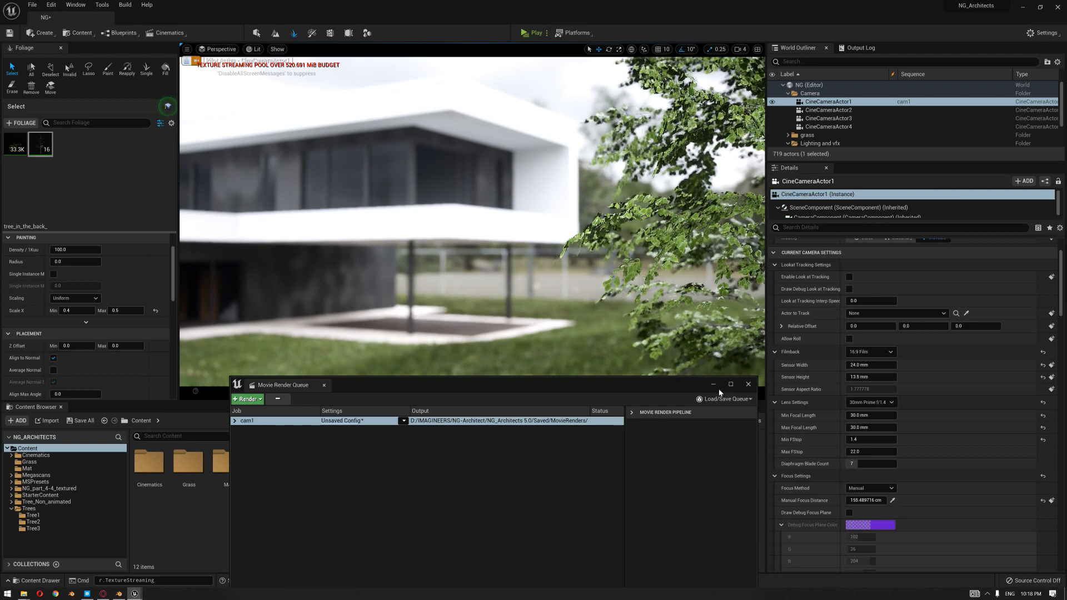
pyautogui.click(748, 385)
# Step: Stop piloting CineCameraActor1 and switch the editor from Foliage mode to Selection mode
pyautogui.moveTo(472, 222); pyautogui.dragTo(564, 222, button='right')
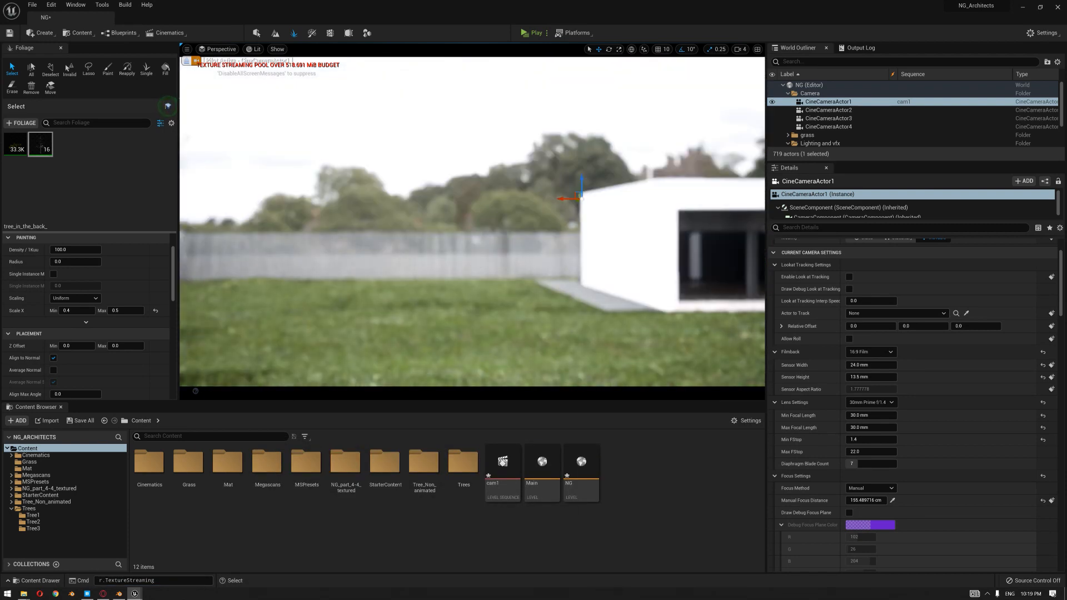
pyautogui.moveTo(541, 243); pyautogui.dragTo(444, 228, button='right')
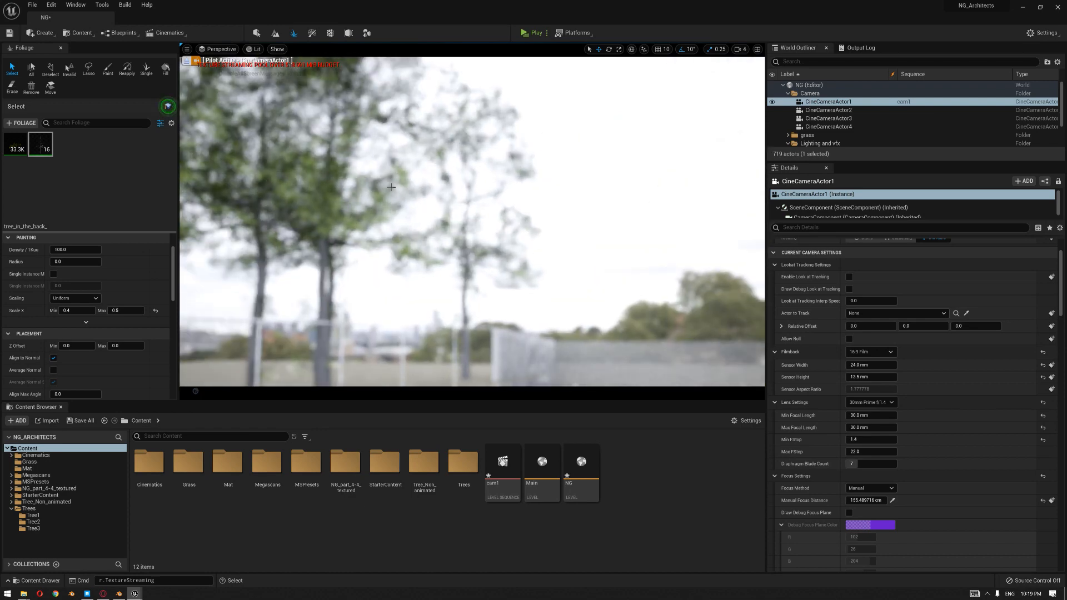
pyautogui.click(188, 61)
pyautogui.moveTo(333, 222); pyautogui.dragTo(417, 222, button='right')
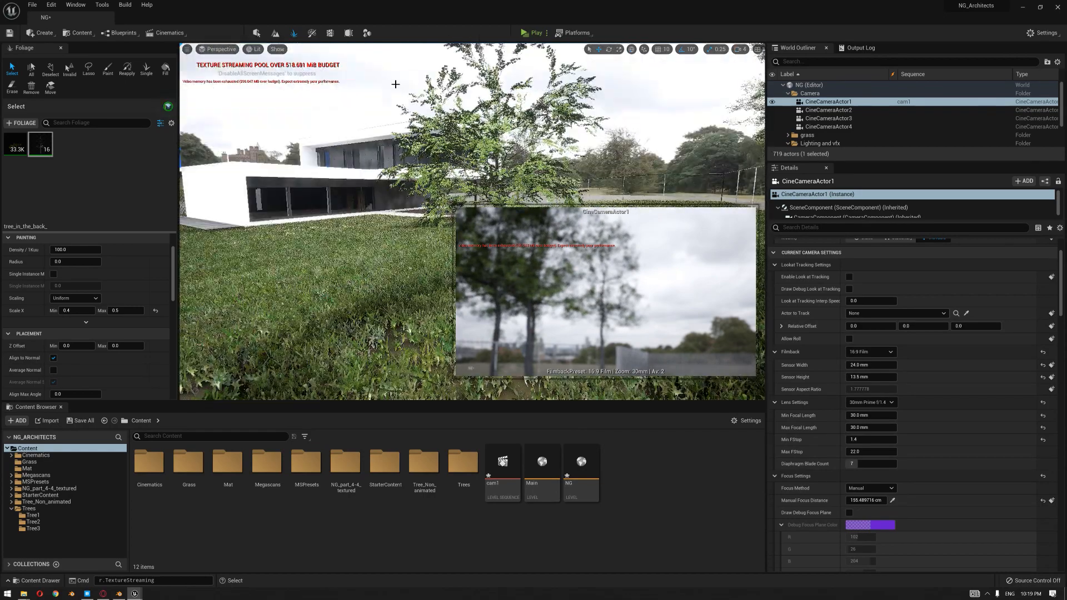
pyautogui.moveTo(417, 221); pyautogui.dragTo(416, 222, button='right')
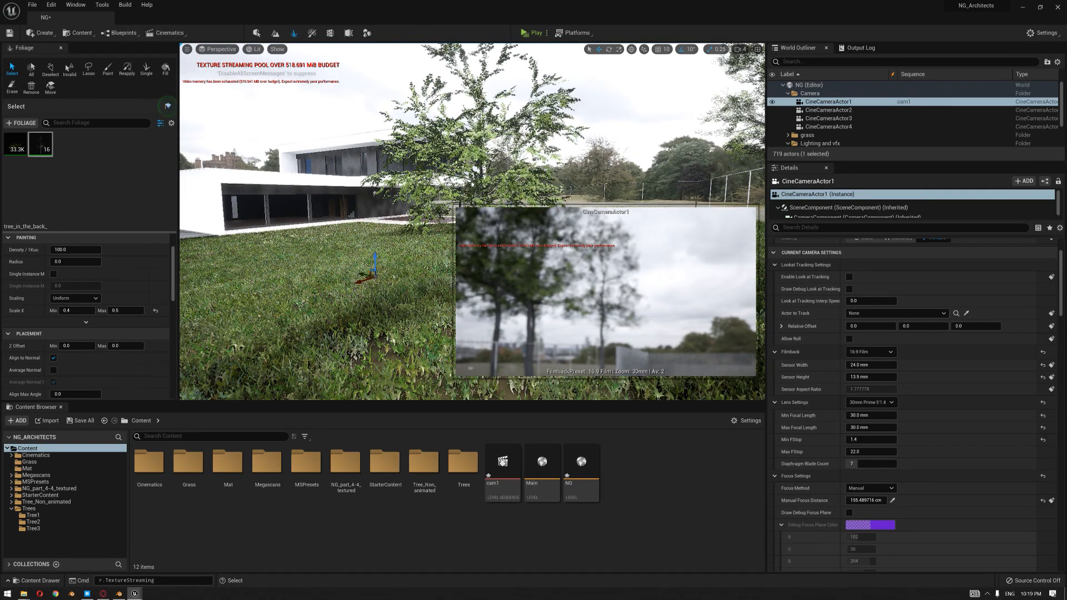
pyautogui.click(256, 33)
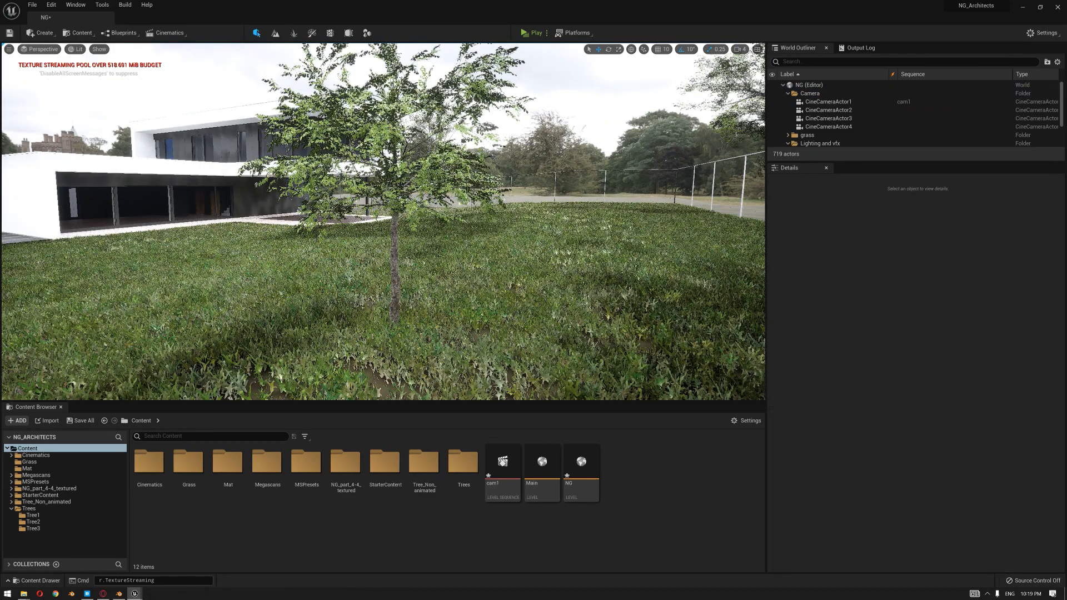
# Step: Examine the house and the foreground tree from different viewpoints across the lawn to look for a camera composition
pyautogui.click(466, 278)
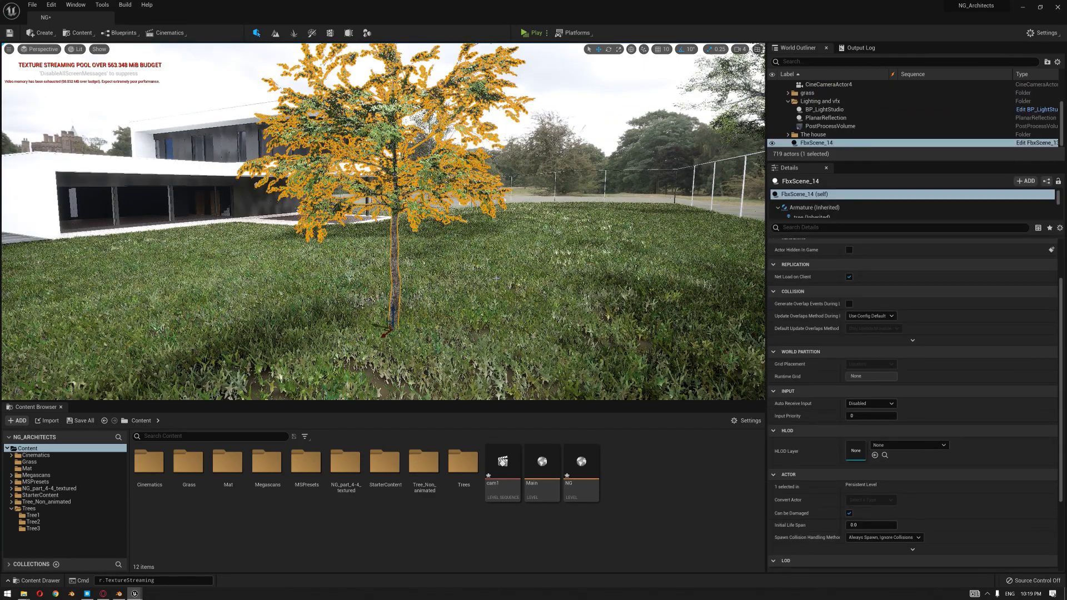
pyautogui.moveTo(466, 277)
pyautogui.mouseDown(button='right')
pyautogui.moveTo(345, 277)
pyautogui.moveTo(448, 268)
pyautogui.mouseUp(button='right')
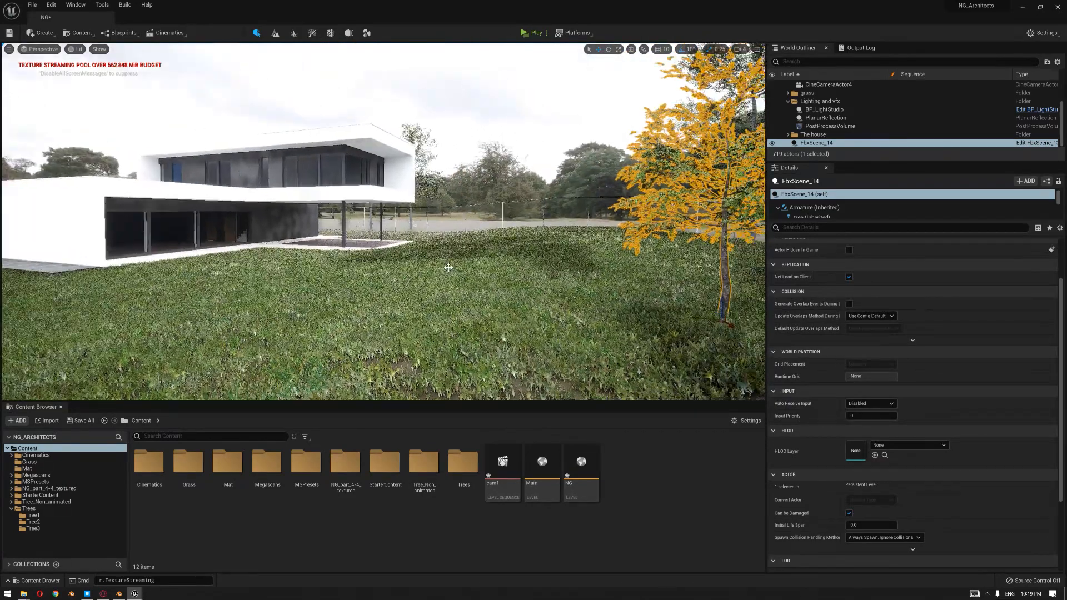
pyautogui.click(492, 192)
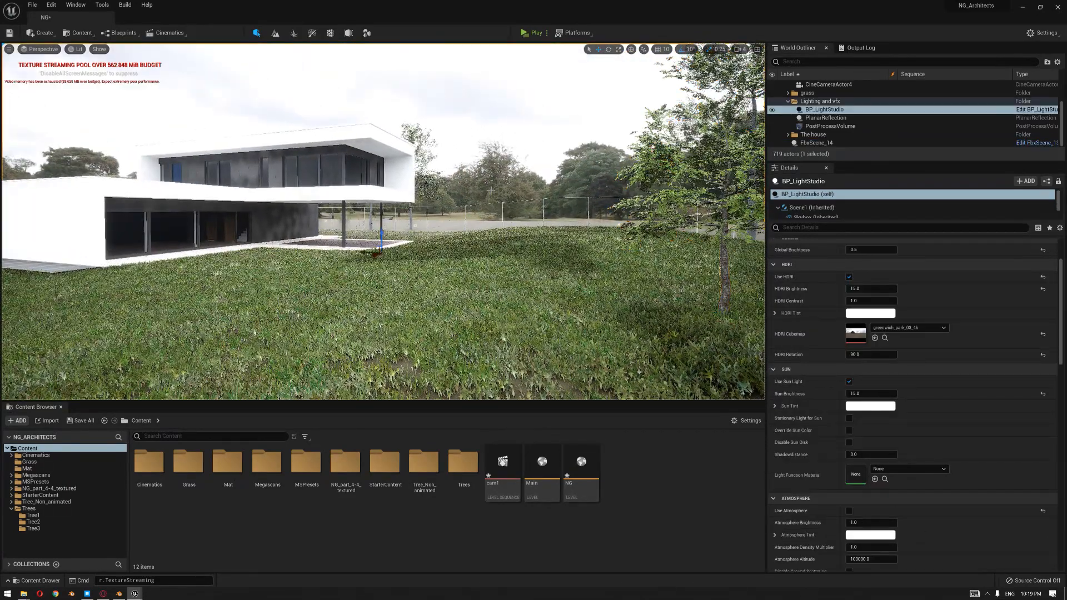
pyautogui.press('d')
pyautogui.moveTo(492, 192); pyautogui.dragTo(376, 198, button='right')
pyautogui.press('w')
pyautogui.press('w')
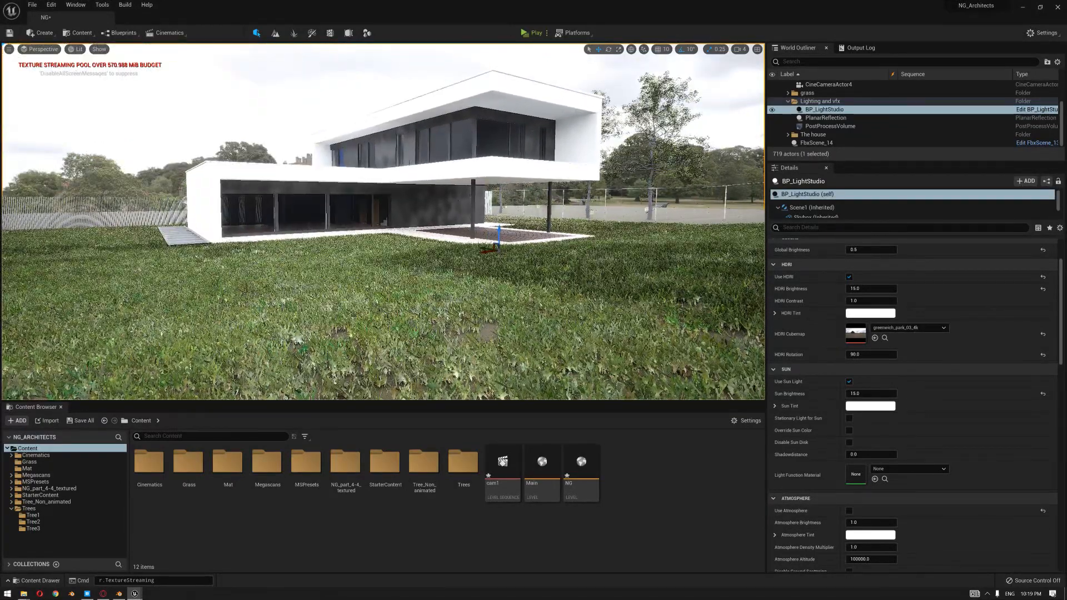
pyautogui.scroll(-2, 583, 241)
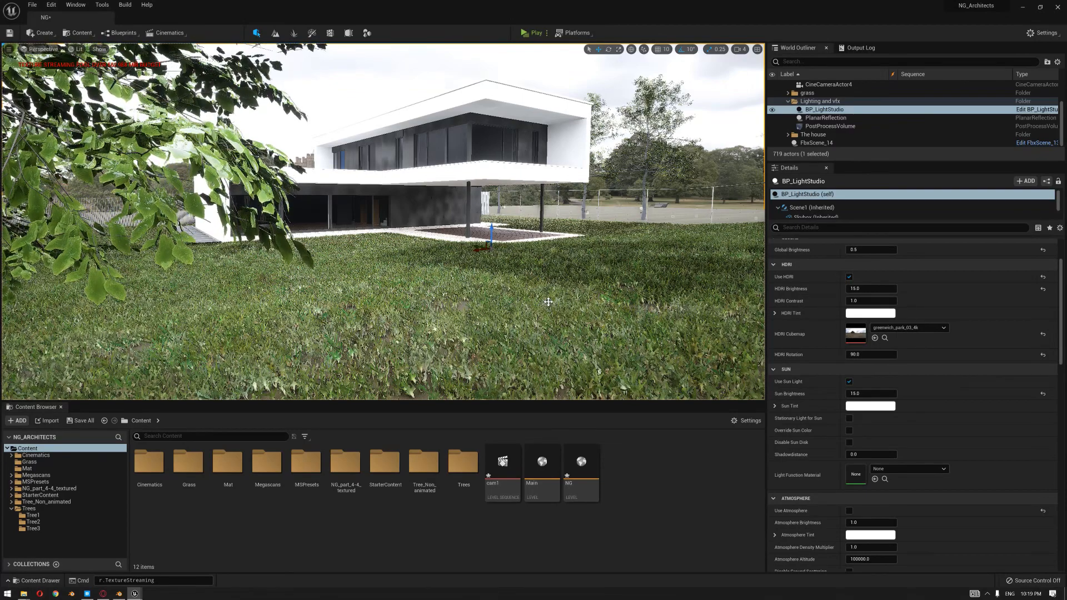
pyautogui.moveTo(544, 323); pyautogui.dragTo(558, 304, button='right')
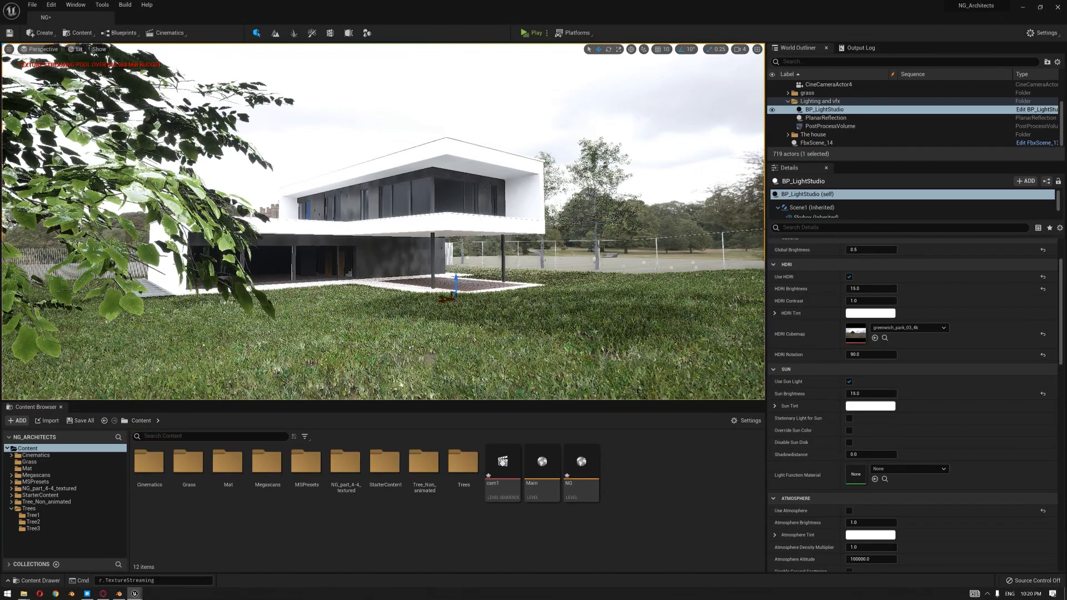
pyautogui.press('s')
pyautogui.press('w')
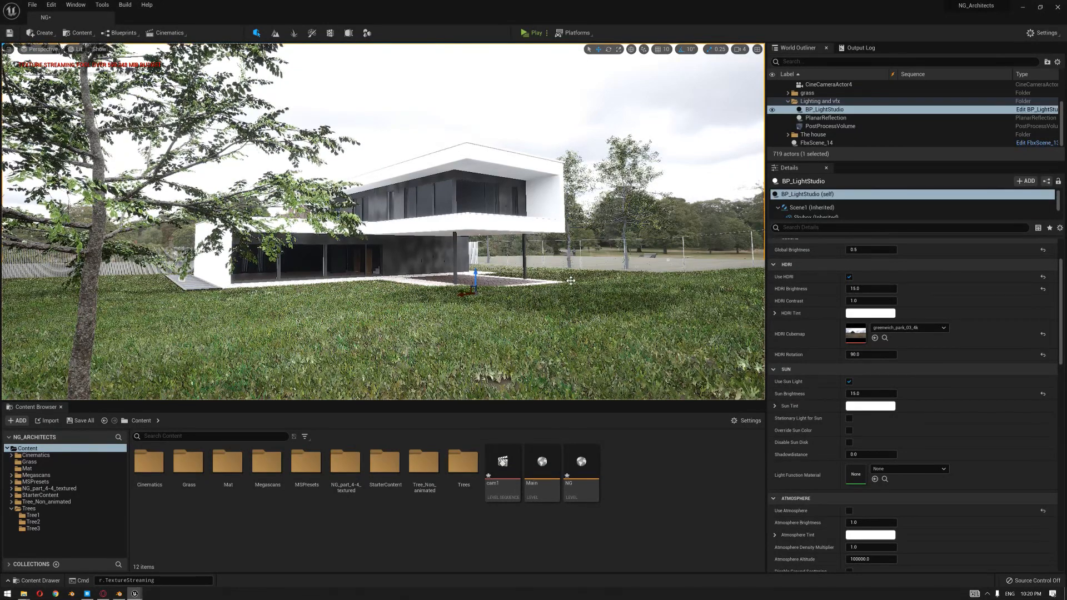
pyautogui.moveTo(498, 296); pyautogui.dragTo(509, 296, button='right')
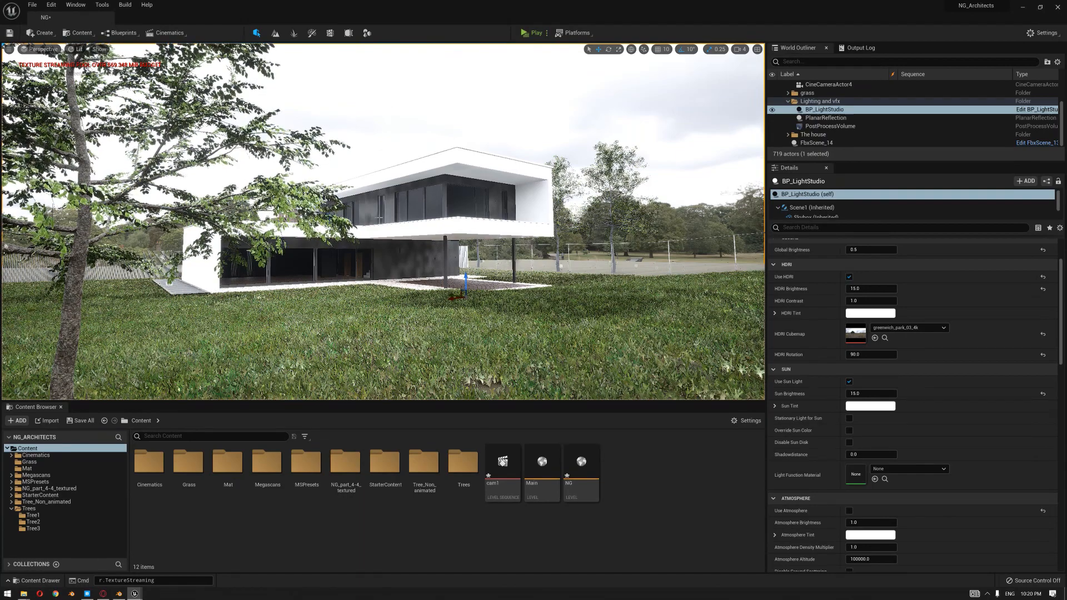
pyautogui.moveTo(401, 231)
pyautogui.mouseDown(button='right')
pyautogui.moveTo(411, 230)
pyautogui.moveTo(401, 232)
pyautogui.mouseUp(button='right')
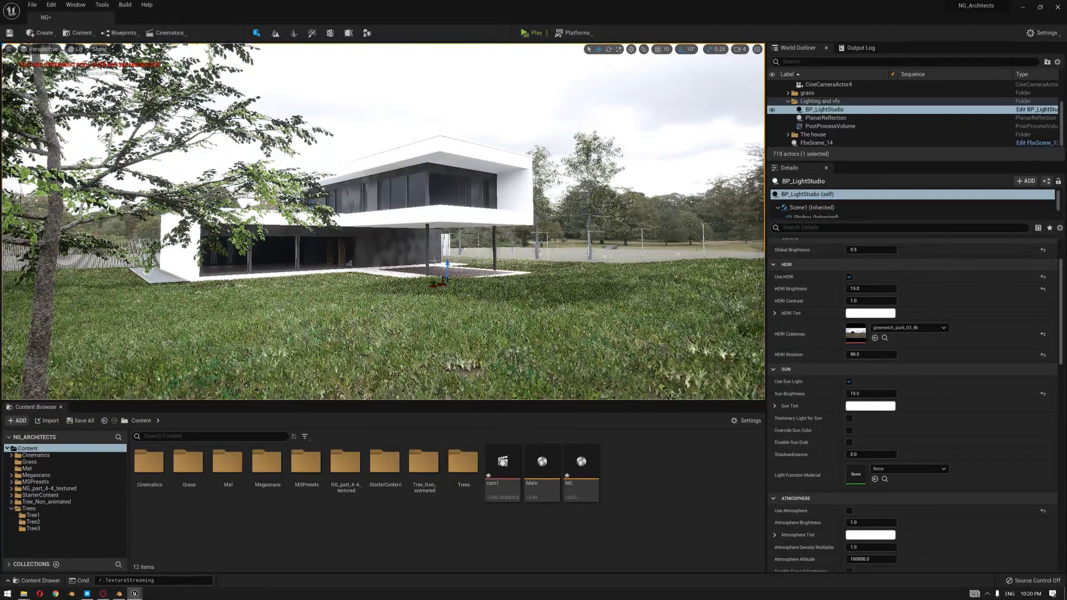
pyautogui.moveTo(138, 88); pyautogui.dragTo(137, 111, button='right')
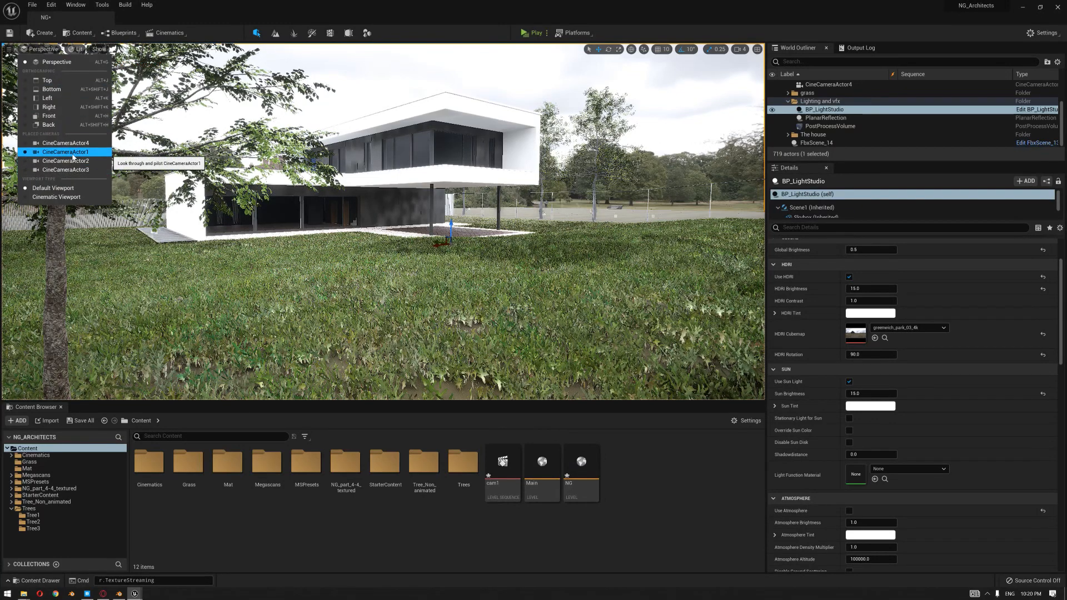
# Step: Pilot CineCameraActor1 and reframe it towards the house with the tree in the foreground
pyautogui.click(66, 152)
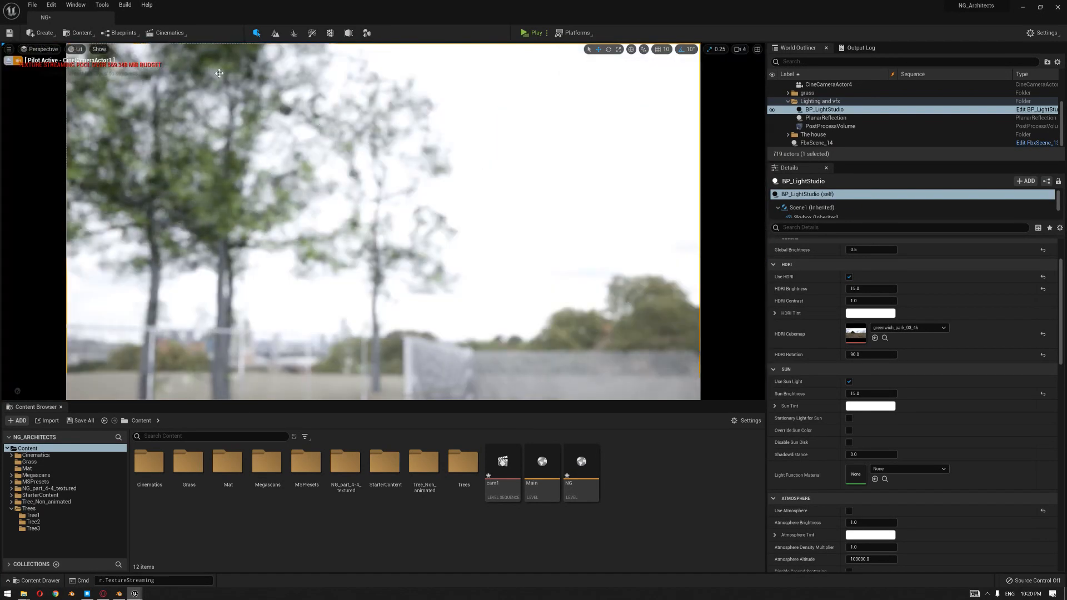
pyautogui.moveTo(389, 202); pyautogui.dragTo(528, 225, button='right')
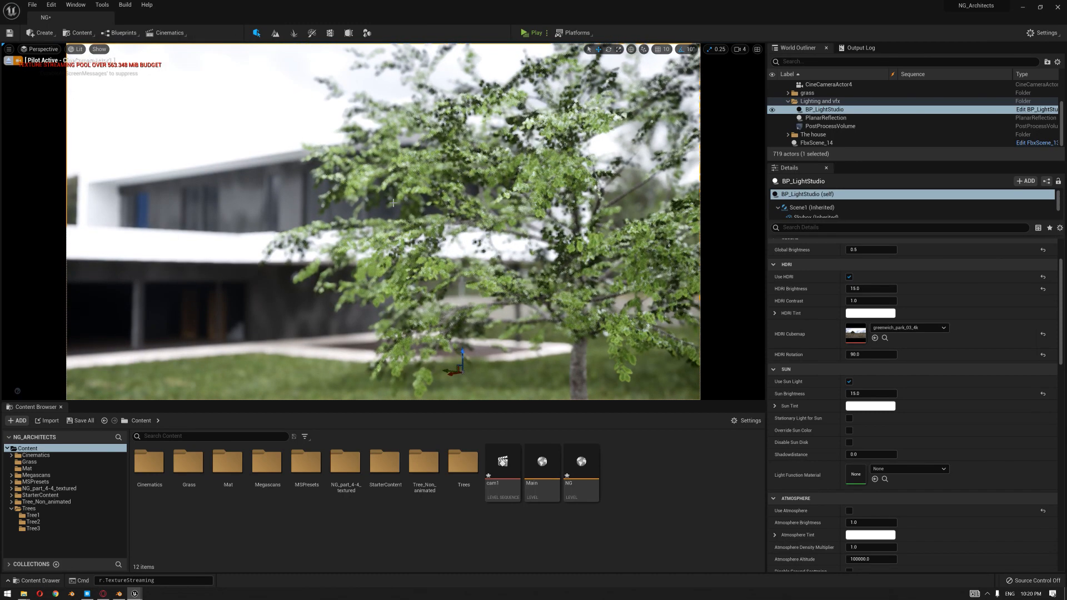